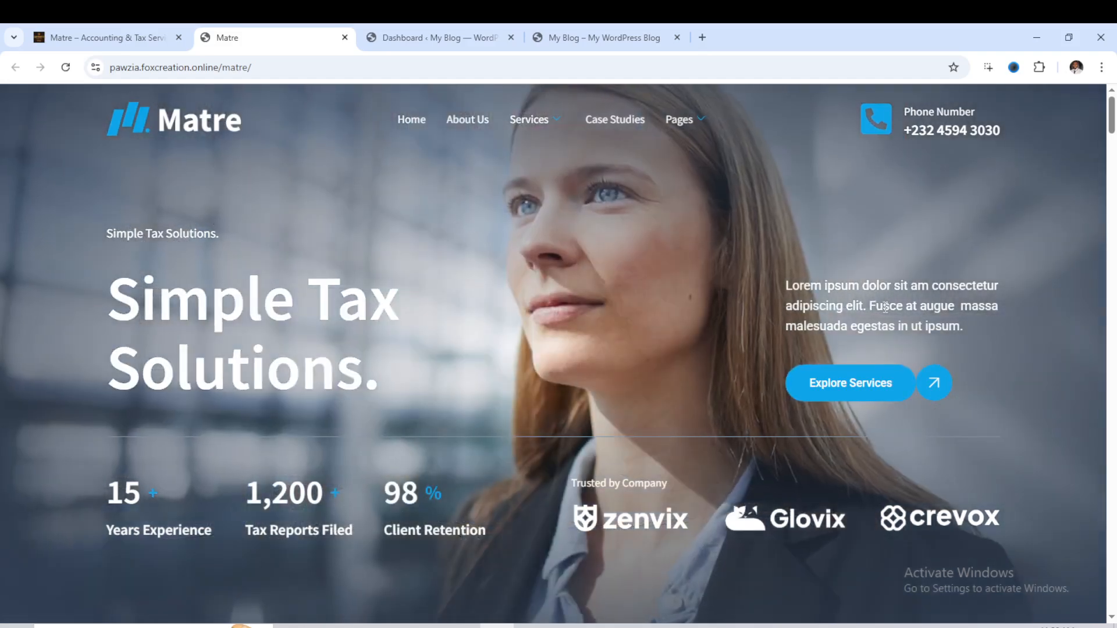
# - Reload the Matre demo homepage and examine its sections from the hero banner down to the footer
pyautogui.click(65, 67)
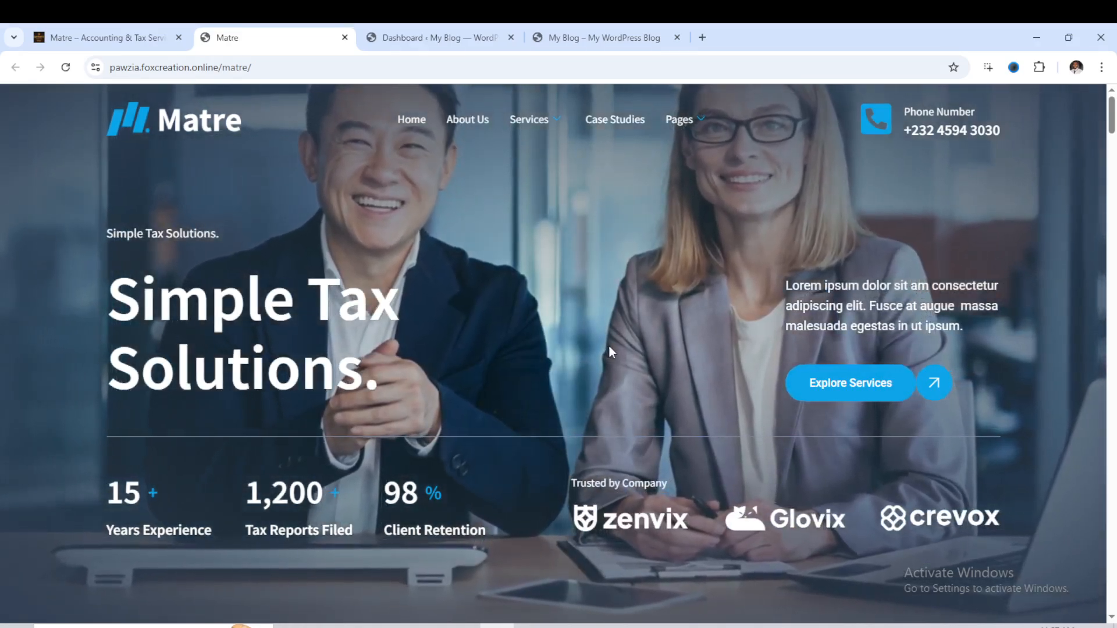
pyautogui.scroll(-5, 609, 348)
pyautogui.scroll(-2, 614, 356)
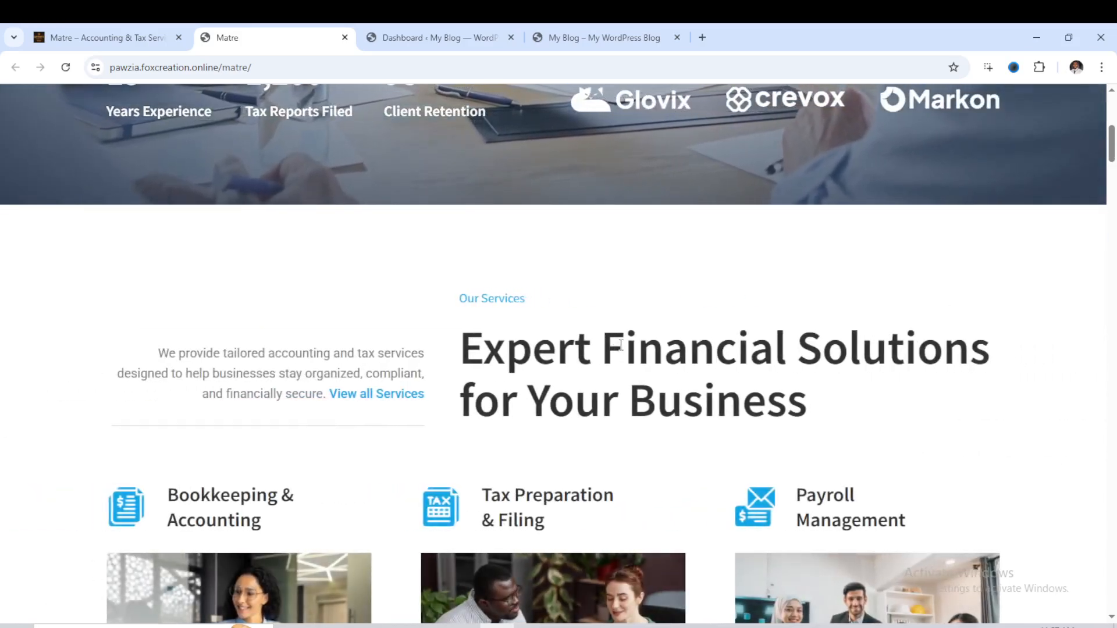
pyautogui.scroll(-2, 612, 286)
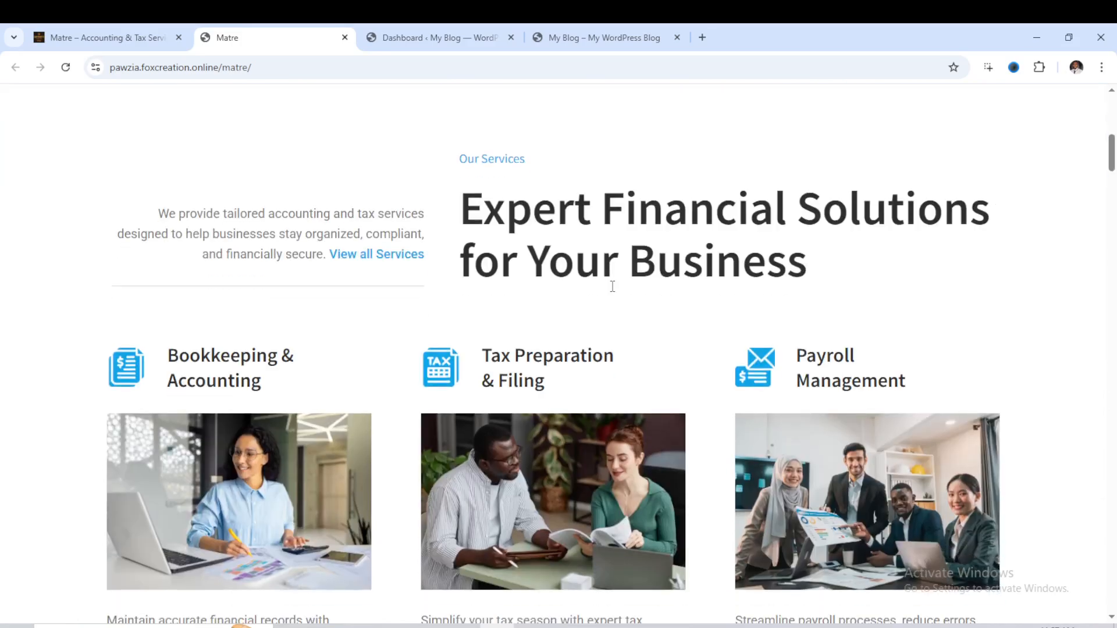
pyautogui.scroll(-3, 605, 333)
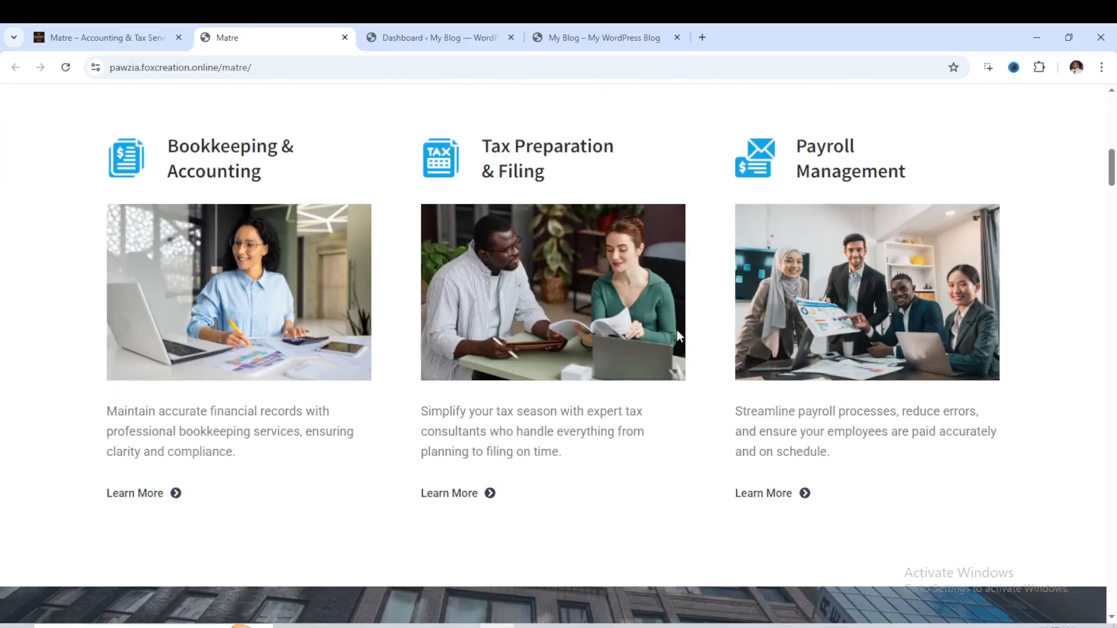
pyautogui.scroll(-3, 587, 336)
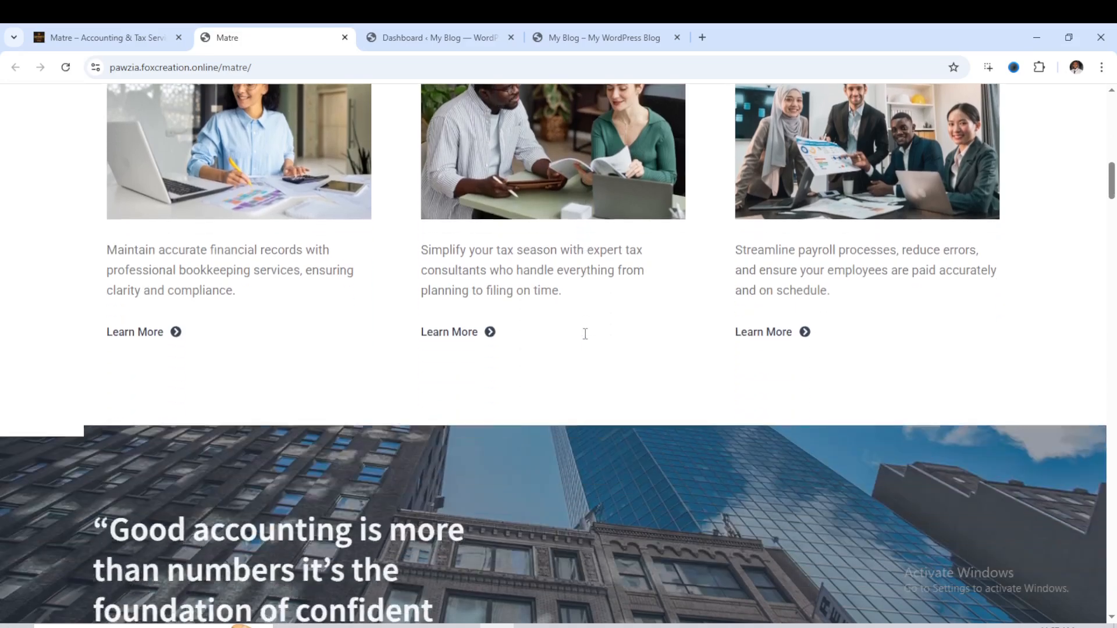
pyautogui.scroll(-6, 589, 339)
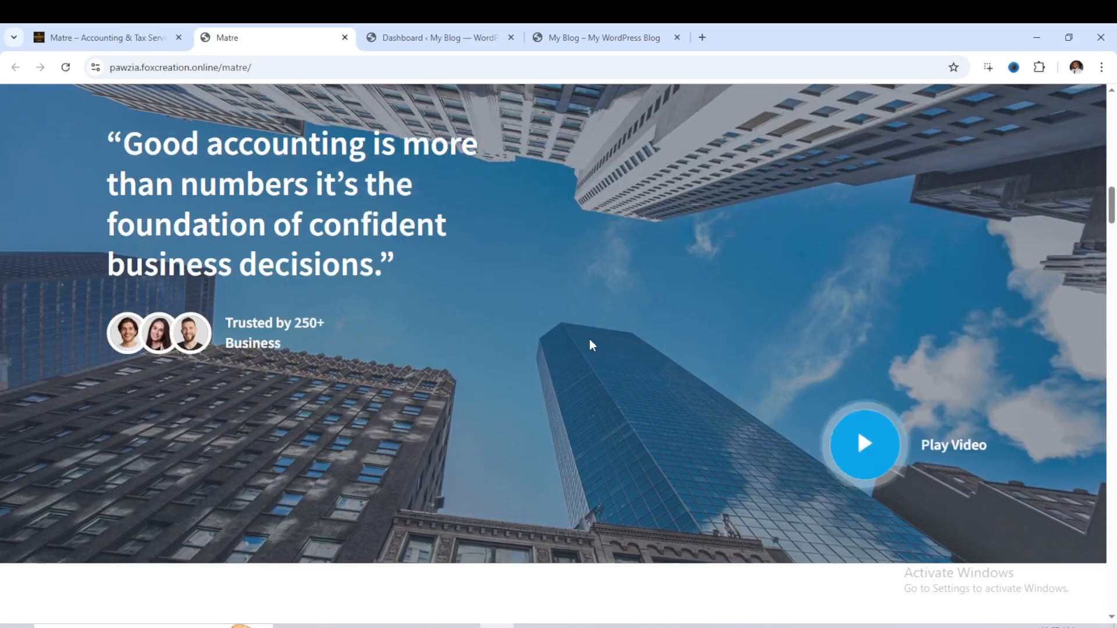
pyautogui.scroll(4, 590, 344)
pyautogui.scroll(-2, 590, 344)
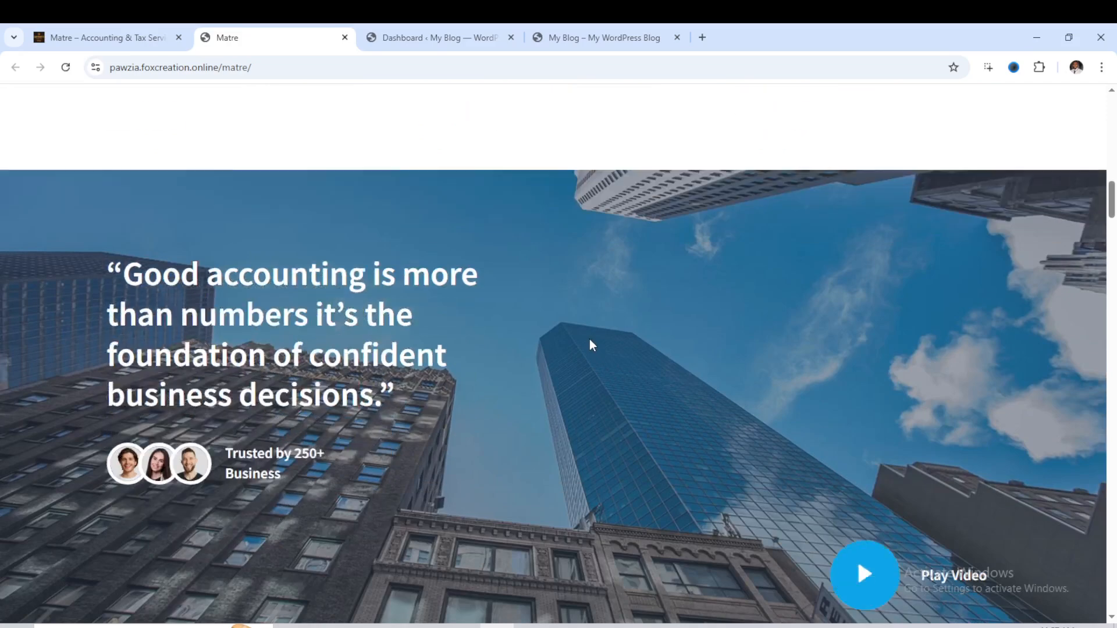
pyautogui.scroll(-8, 590, 345)
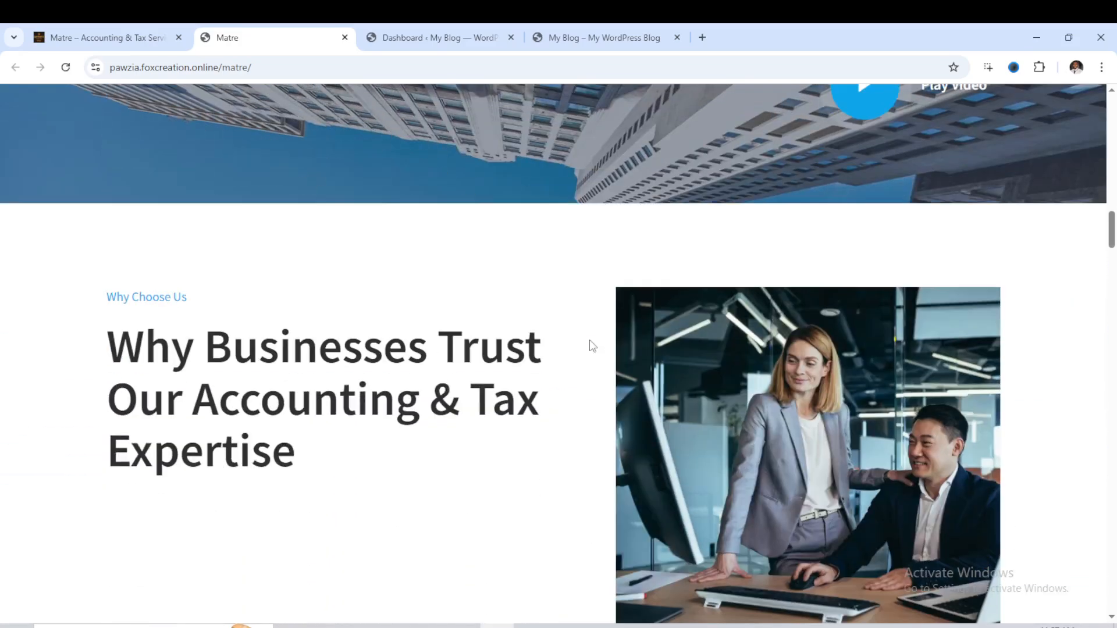
pyautogui.scroll(-5, 593, 346)
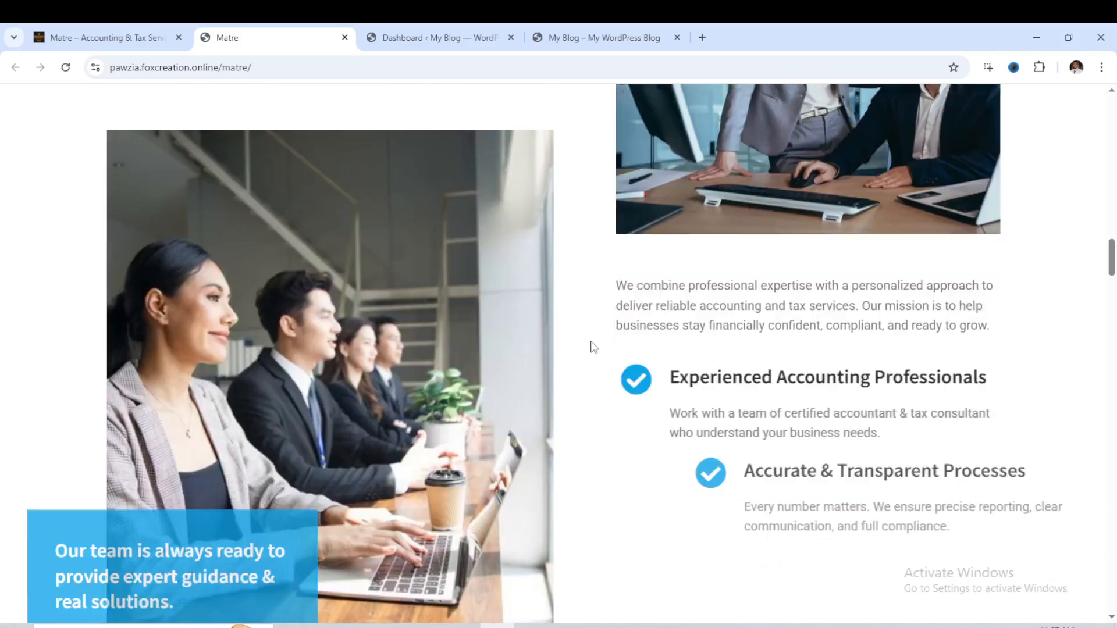
pyautogui.scroll(-2, 592, 347)
pyautogui.scroll(-1, 595, 348)
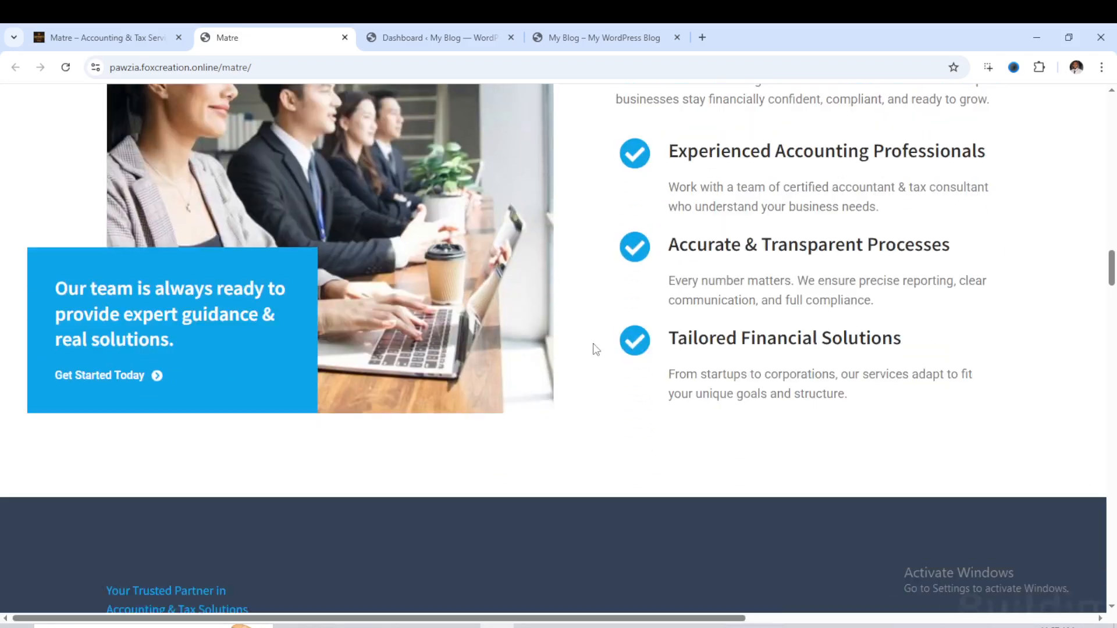
pyautogui.scroll(-7, 596, 349)
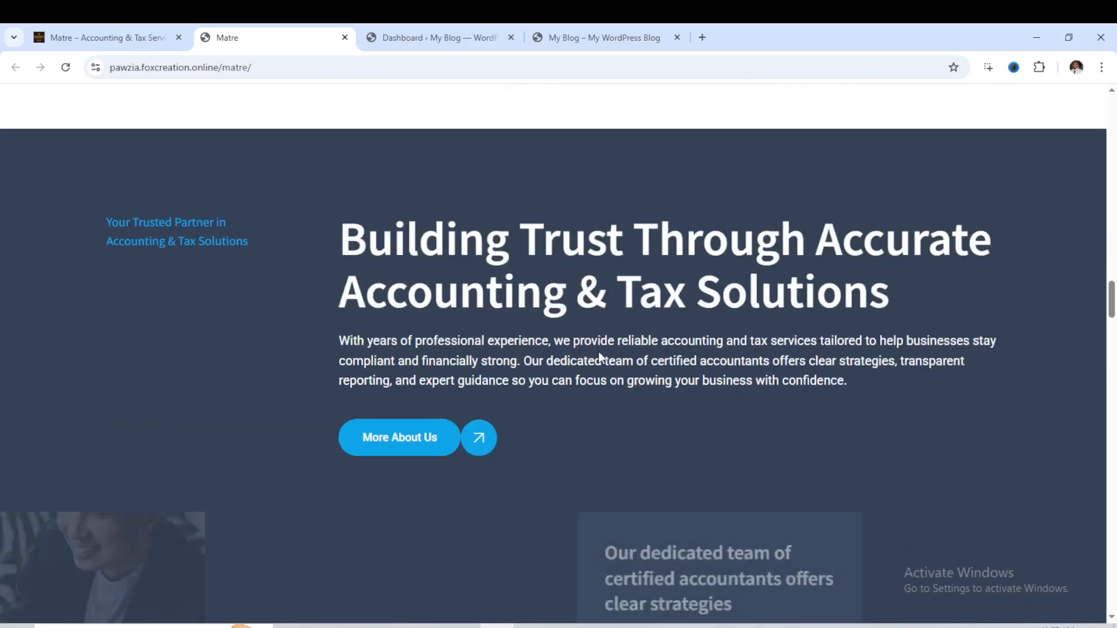
pyautogui.scroll(-3, 601, 356)
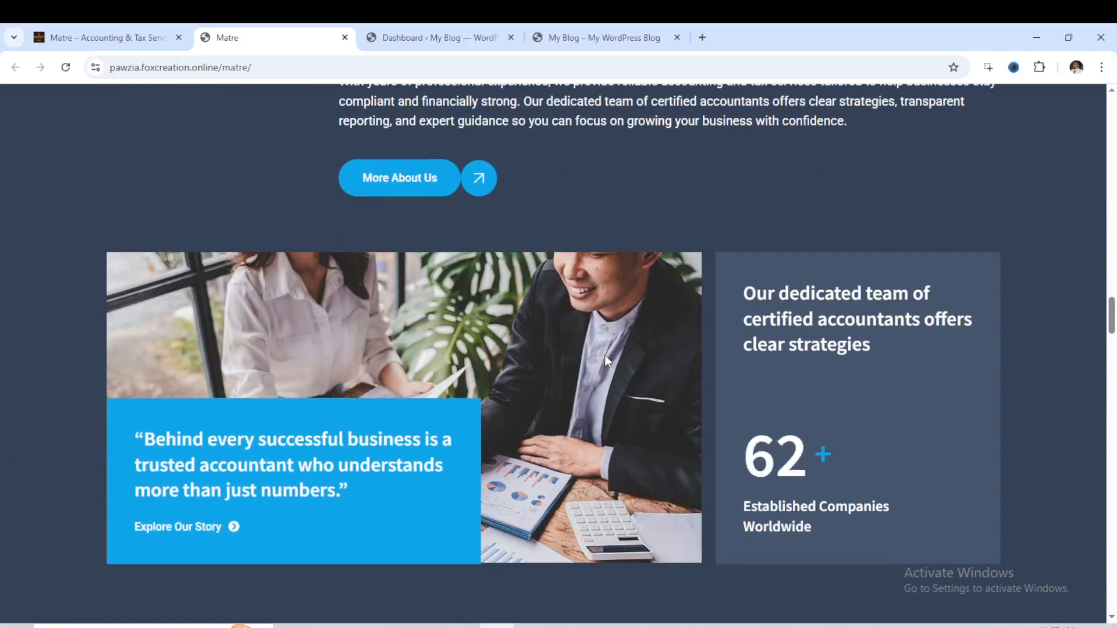
pyautogui.scroll(-5, 608, 358)
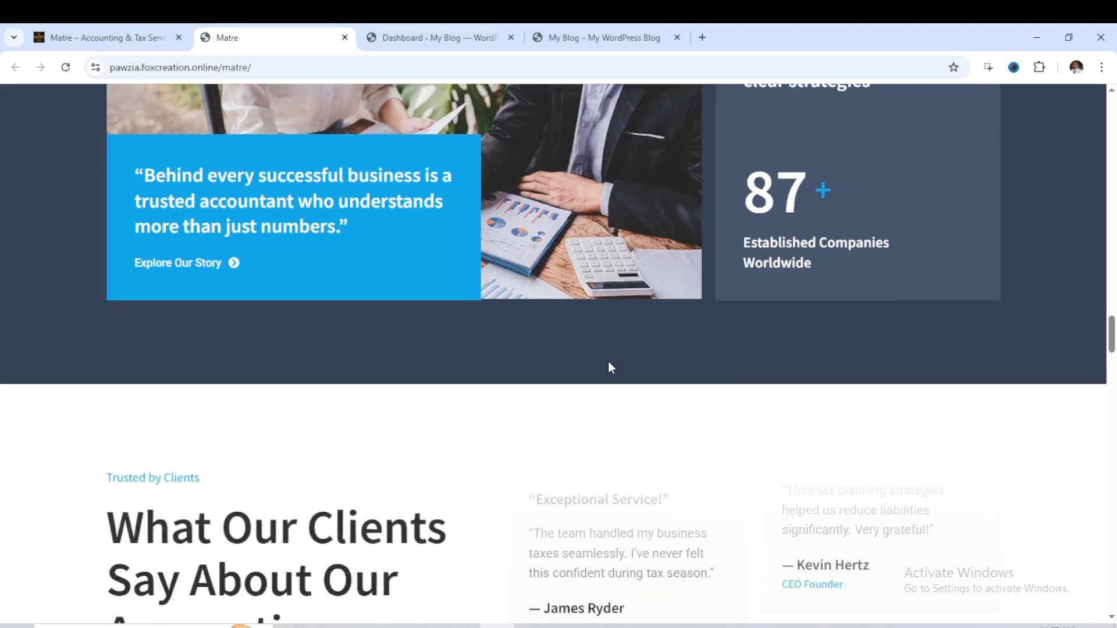
pyautogui.scroll(-3, 610, 367)
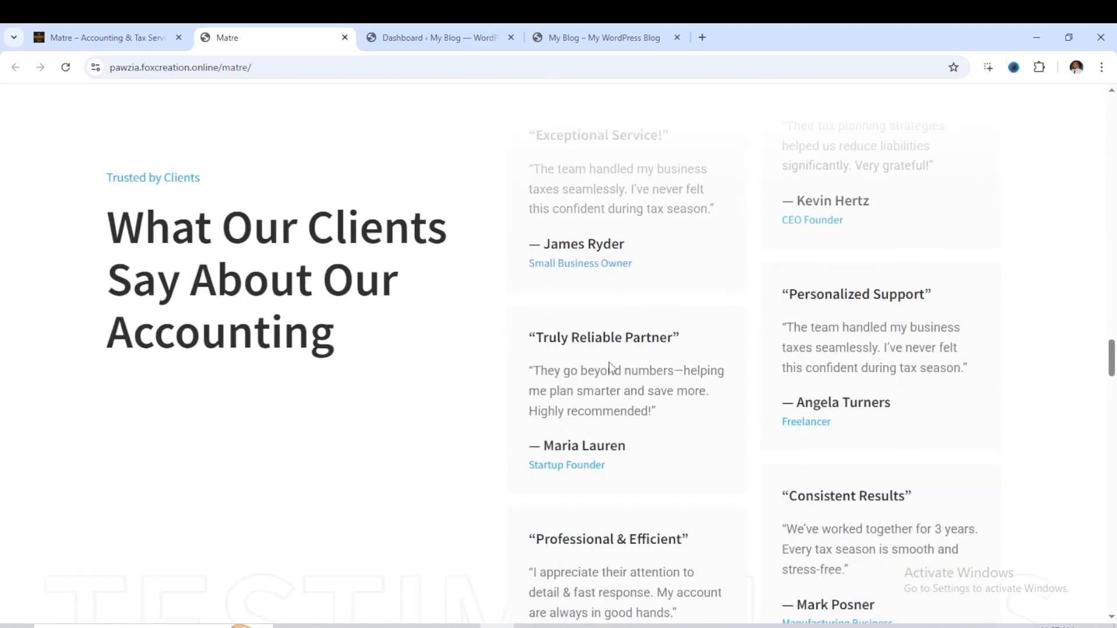
pyautogui.scroll(-4, 610, 366)
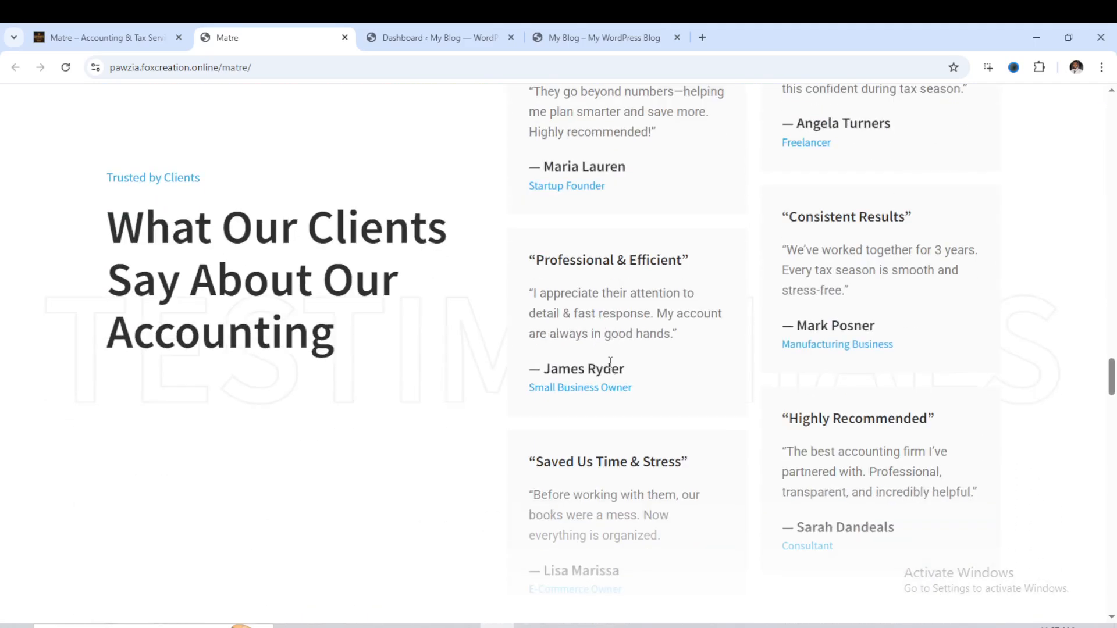
pyautogui.scroll(-6, 609, 362)
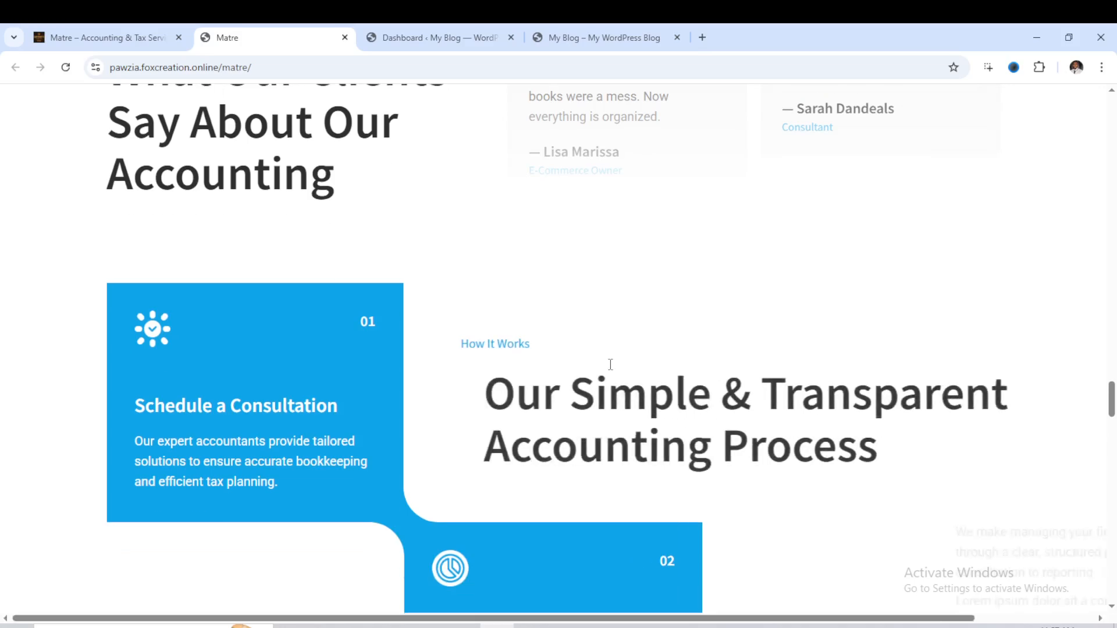
pyautogui.scroll(-2, 610, 365)
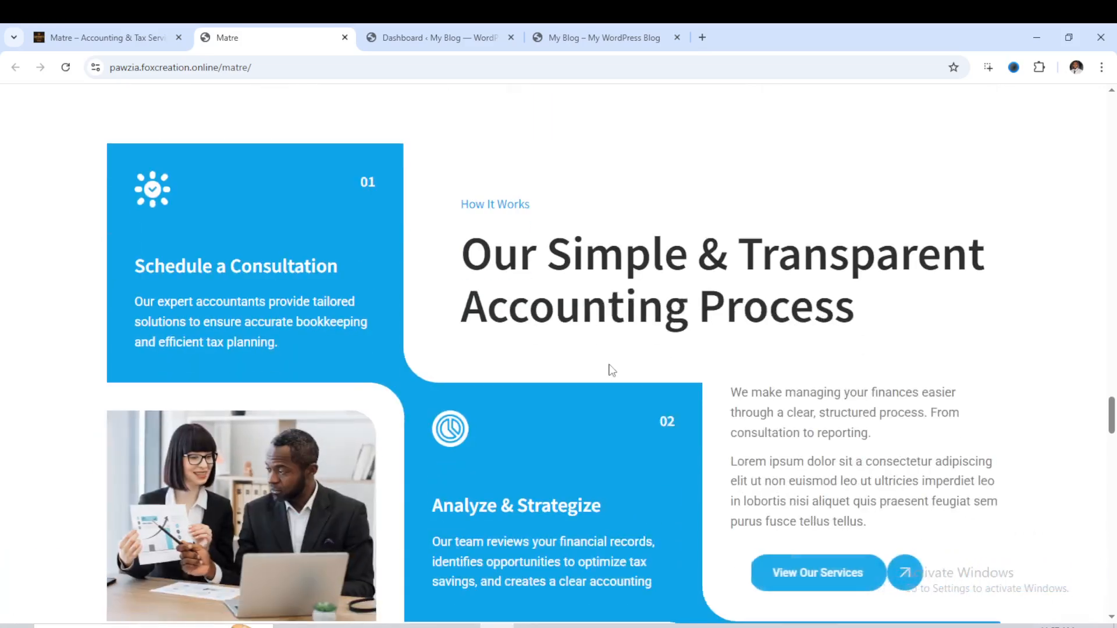
pyautogui.scroll(-6, 611, 370)
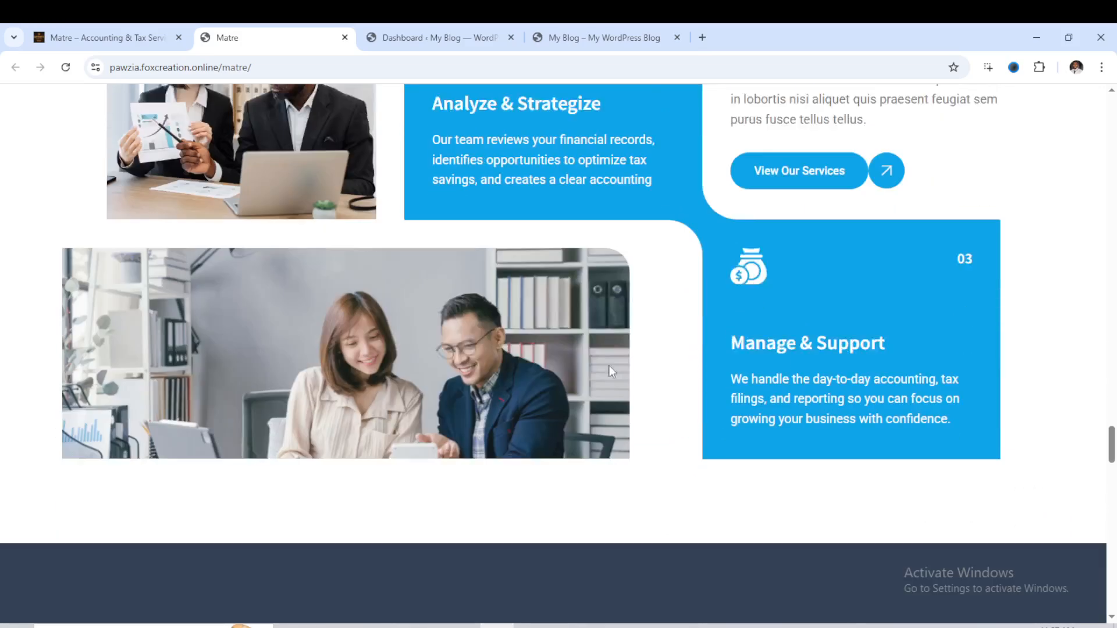
pyautogui.scroll(-7, 611, 371)
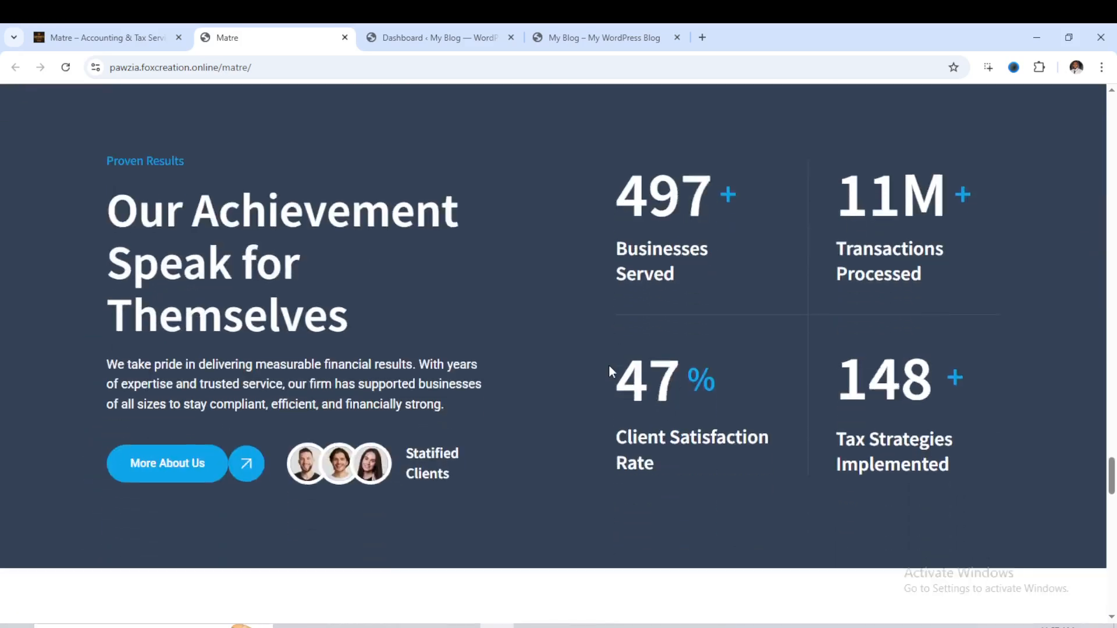
pyautogui.scroll(-7, 609, 370)
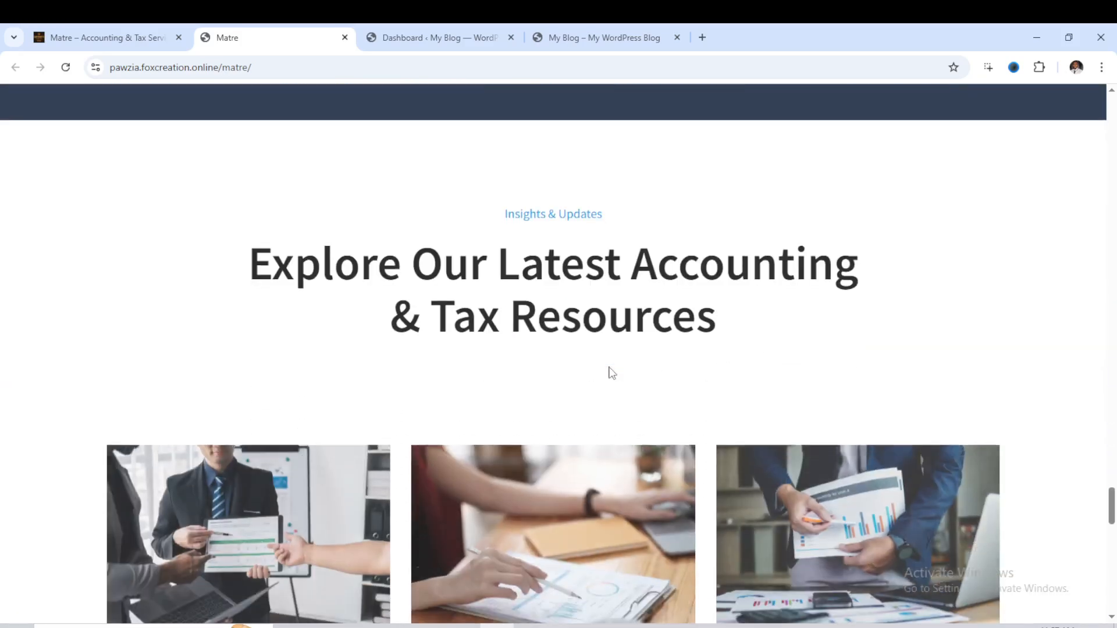
pyautogui.scroll(-5, 612, 373)
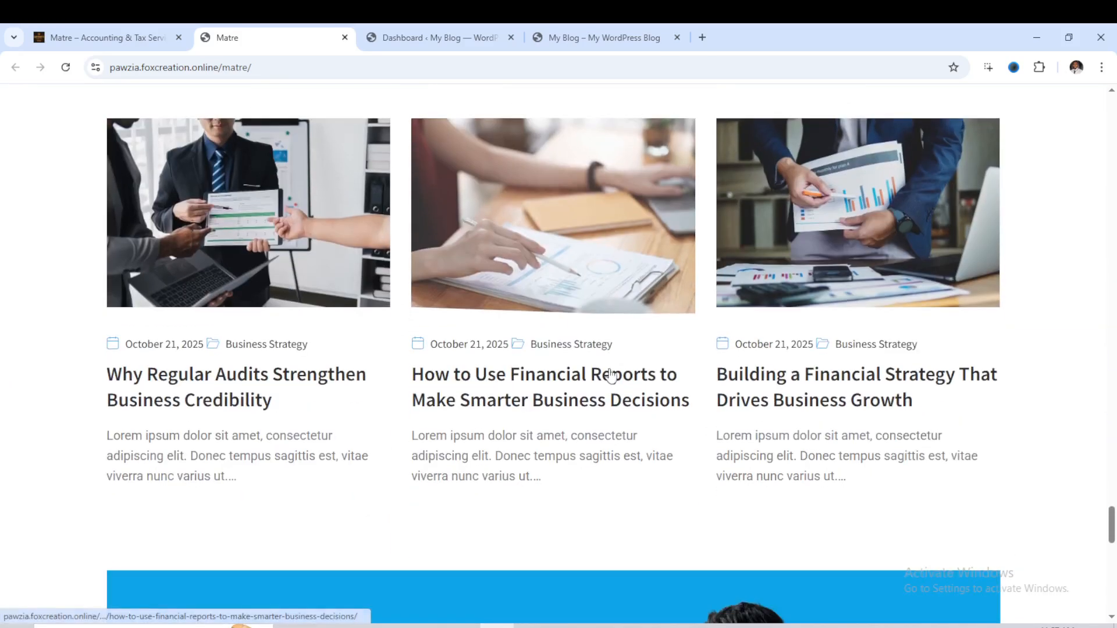
pyautogui.scroll(-5, 611, 376)
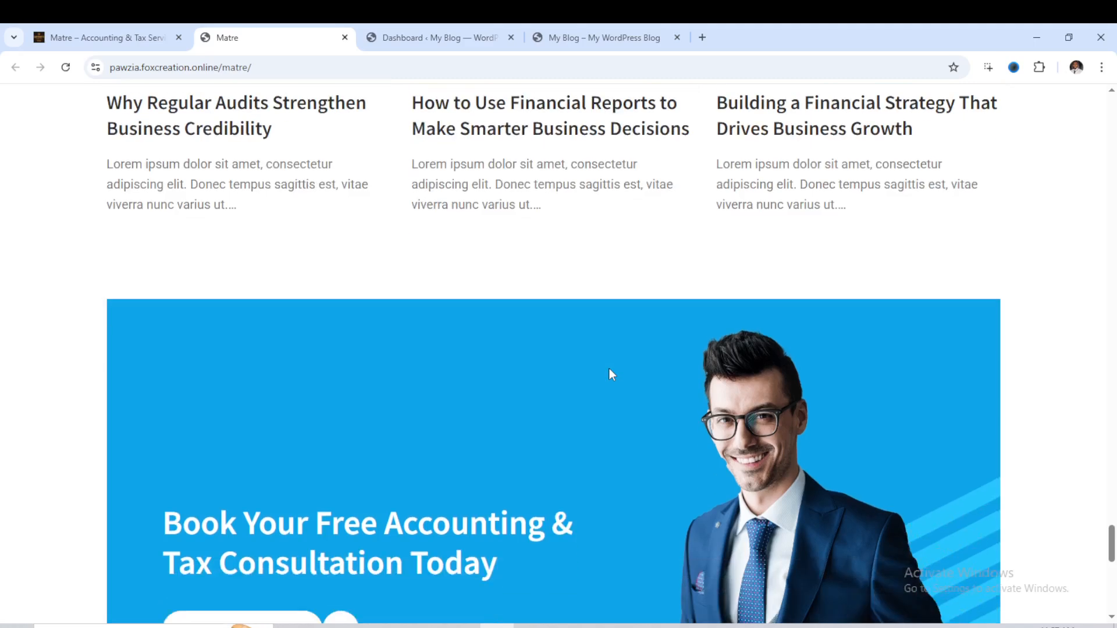
pyautogui.scroll(-5, 611, 375)
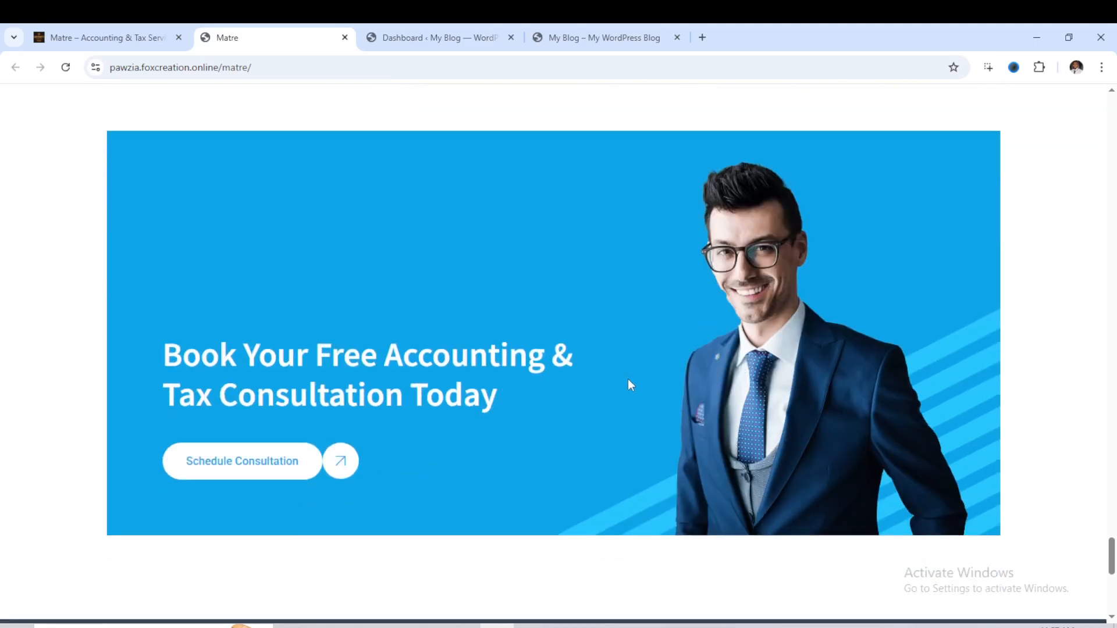
pyautogui.scroll(-6, 629, 384)
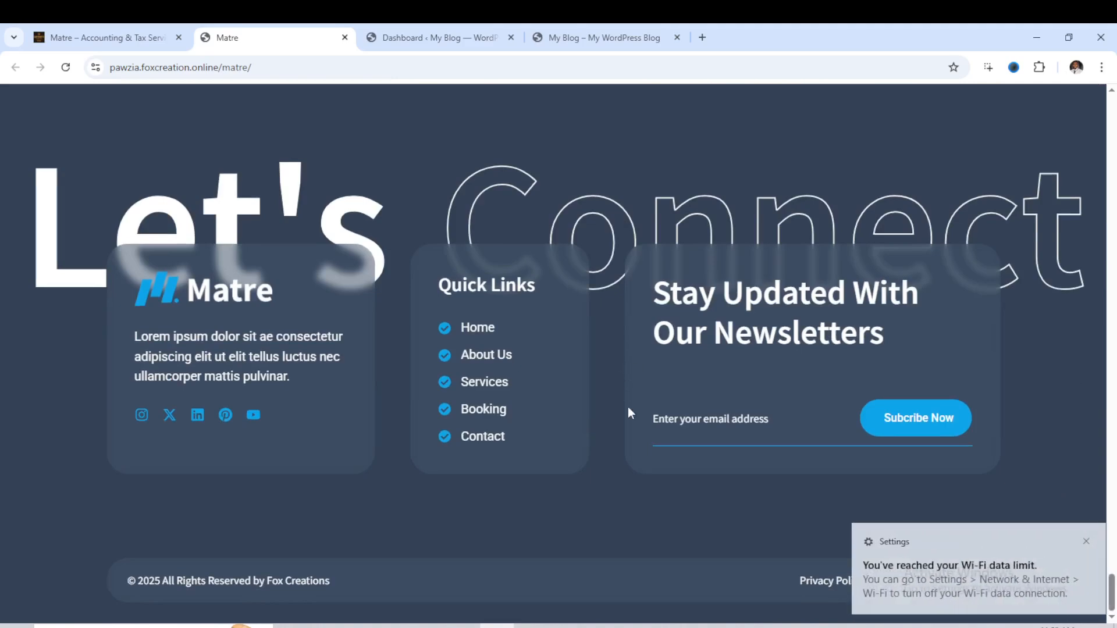
# - View the WordPress dashboard and the live front page of My Blog, and return to the dashboard
pyautogui.click(443, 48)
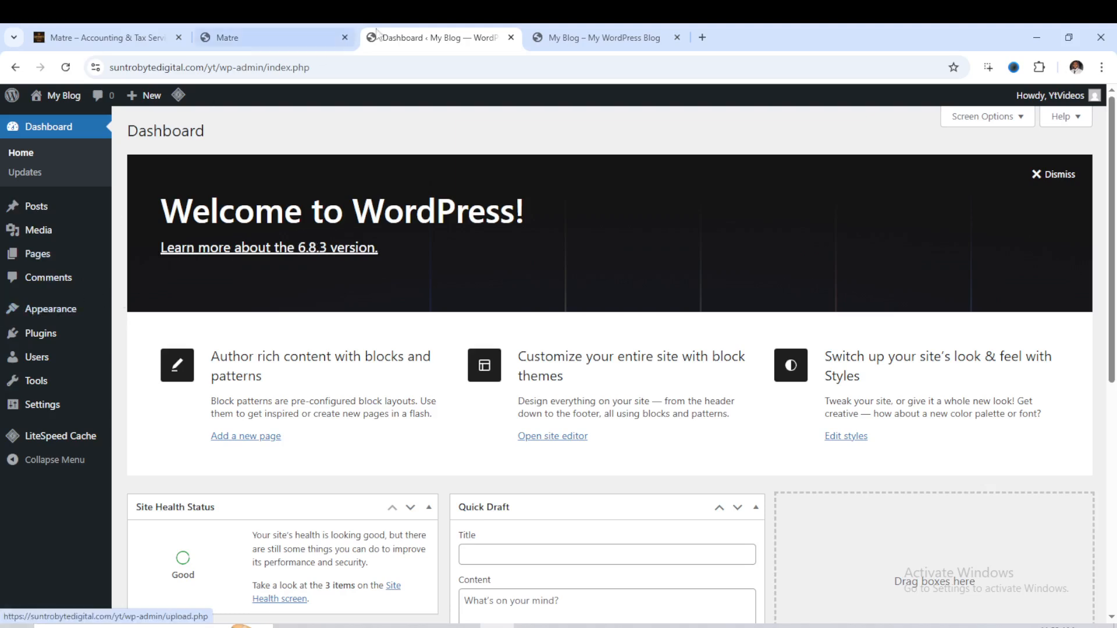
pyautogui.click(555, 36)
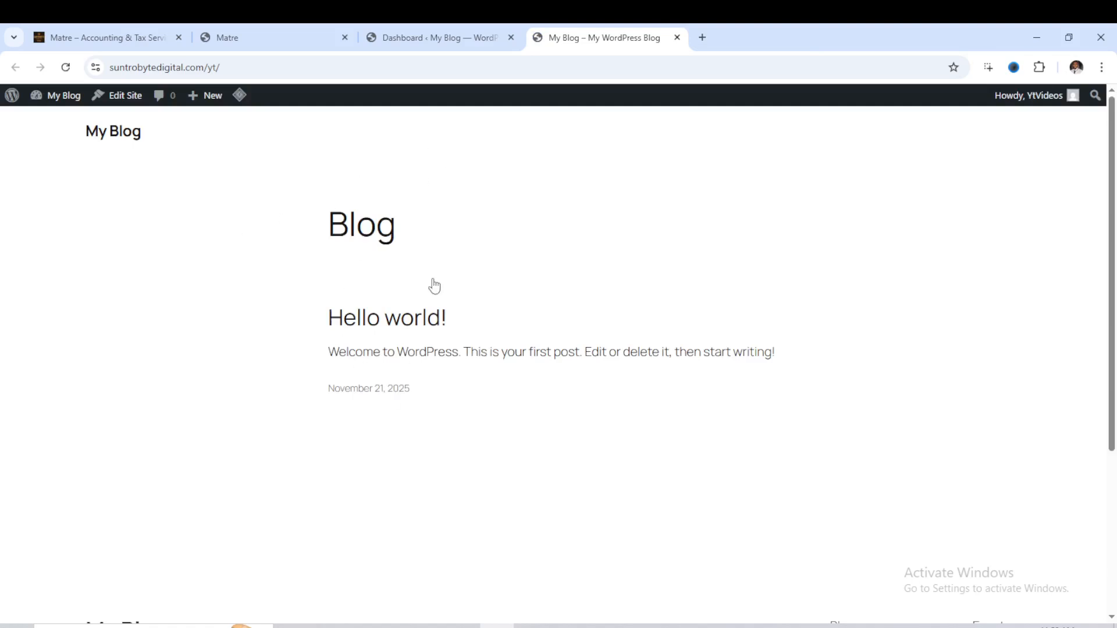
pyautogui.click(429, 43)
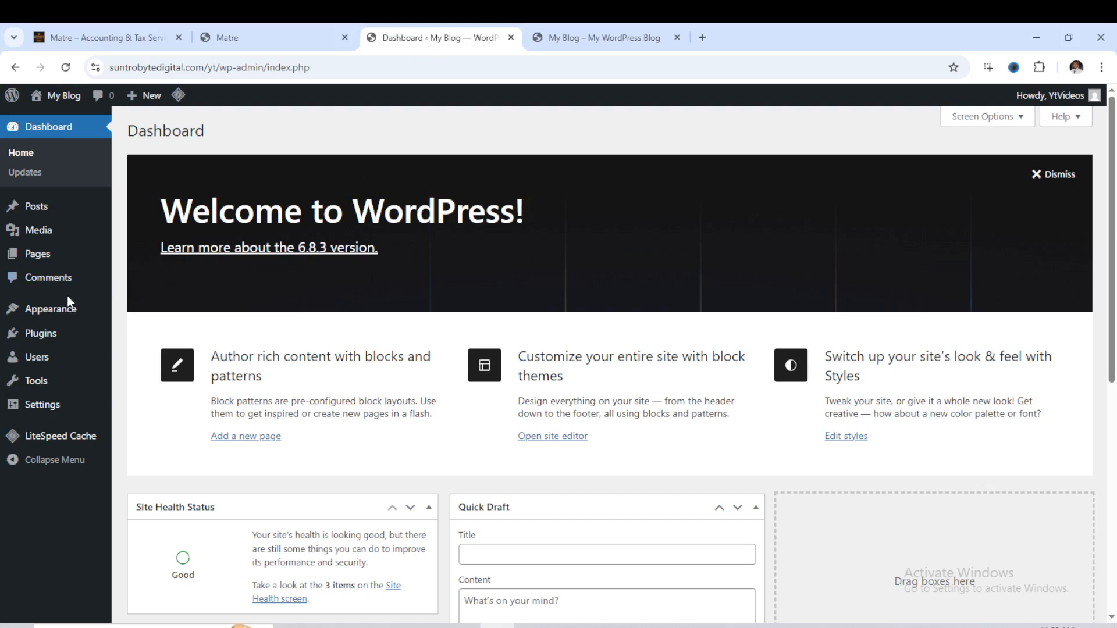
# - Add the Hello Elementor theme from the popular themes, installing and activating it on the site
pyautogui.moveTo(45, 319)
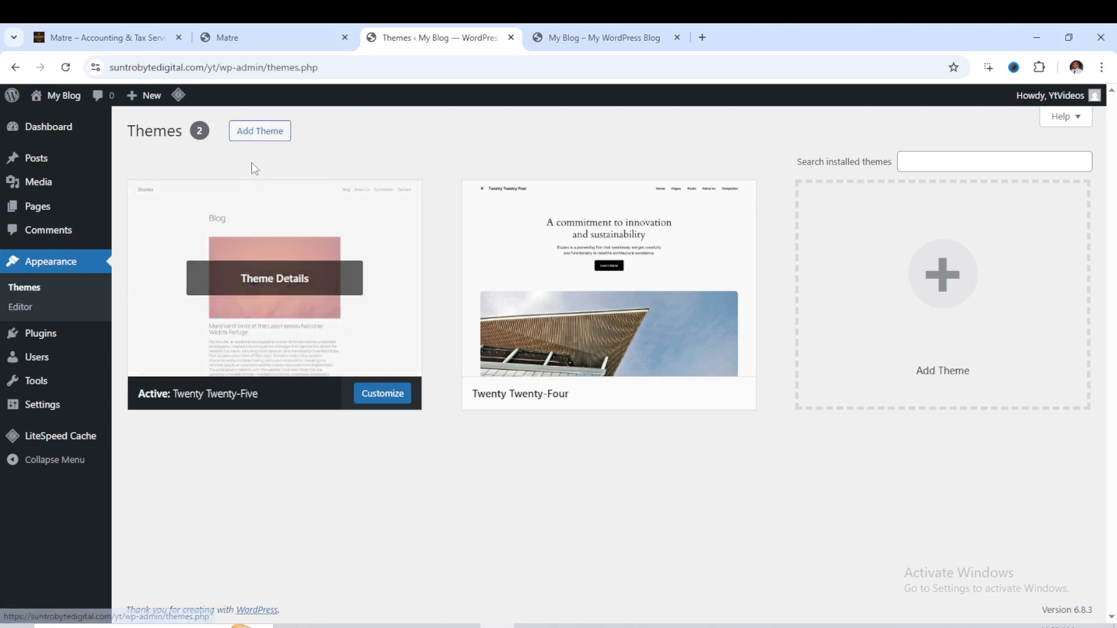
pyautogui.click(268, 139)
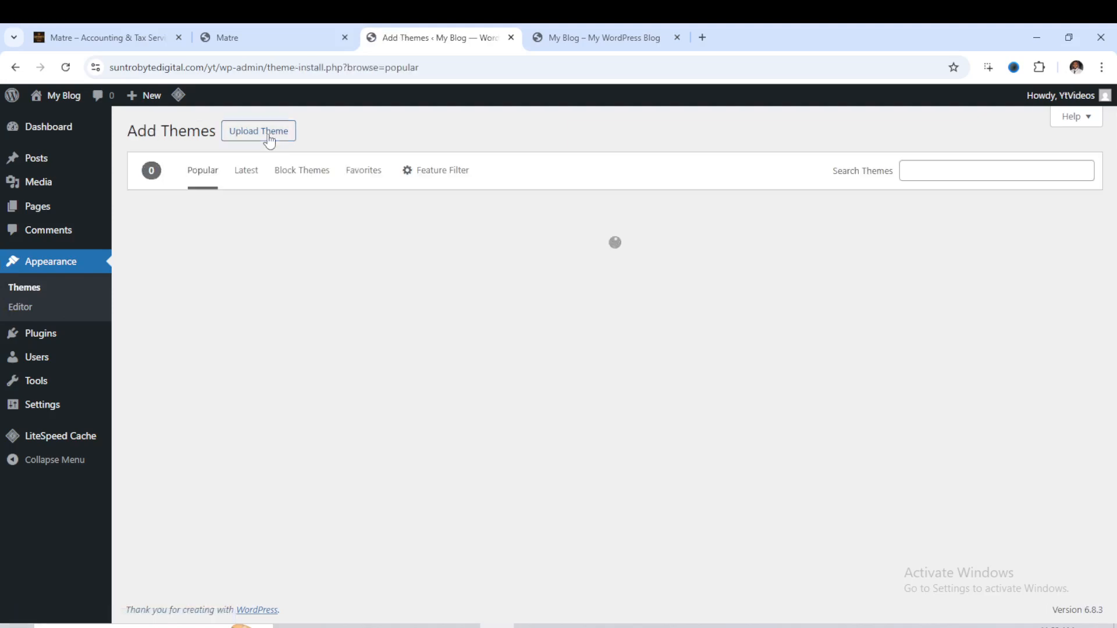
pyautogui.moveTo(588, 301)
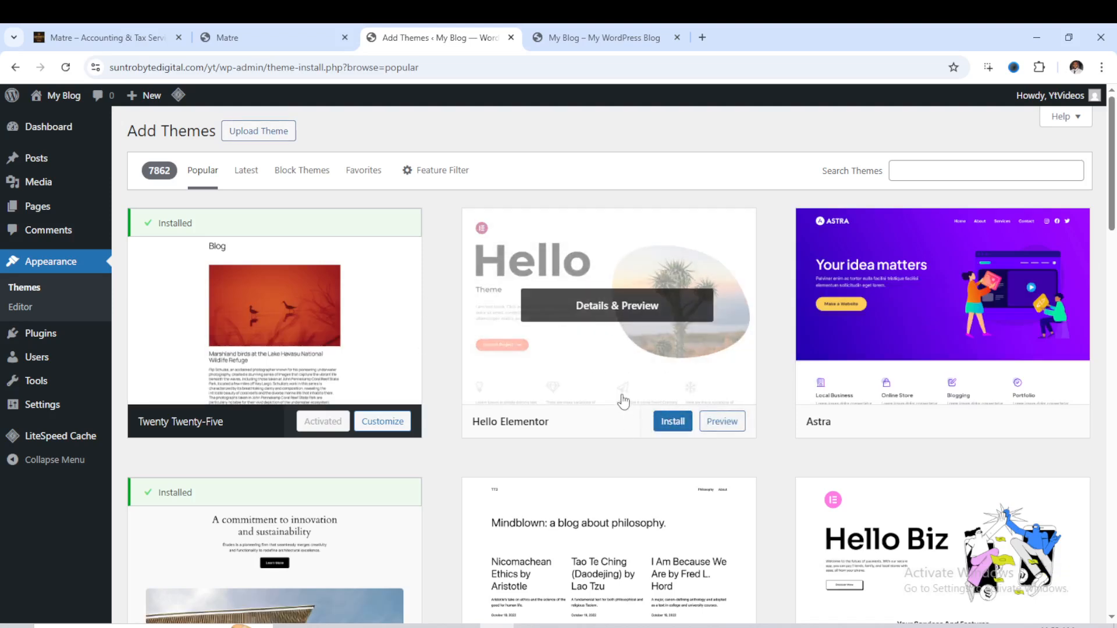
pyautogui.click(673, 422)
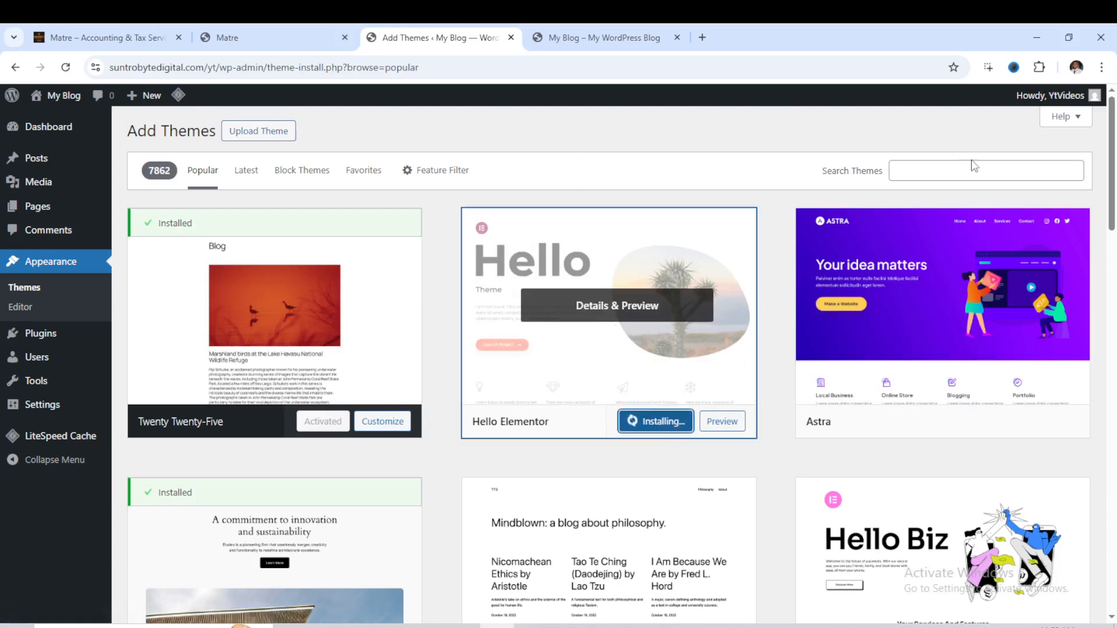
pyautogui.click(946, 173)
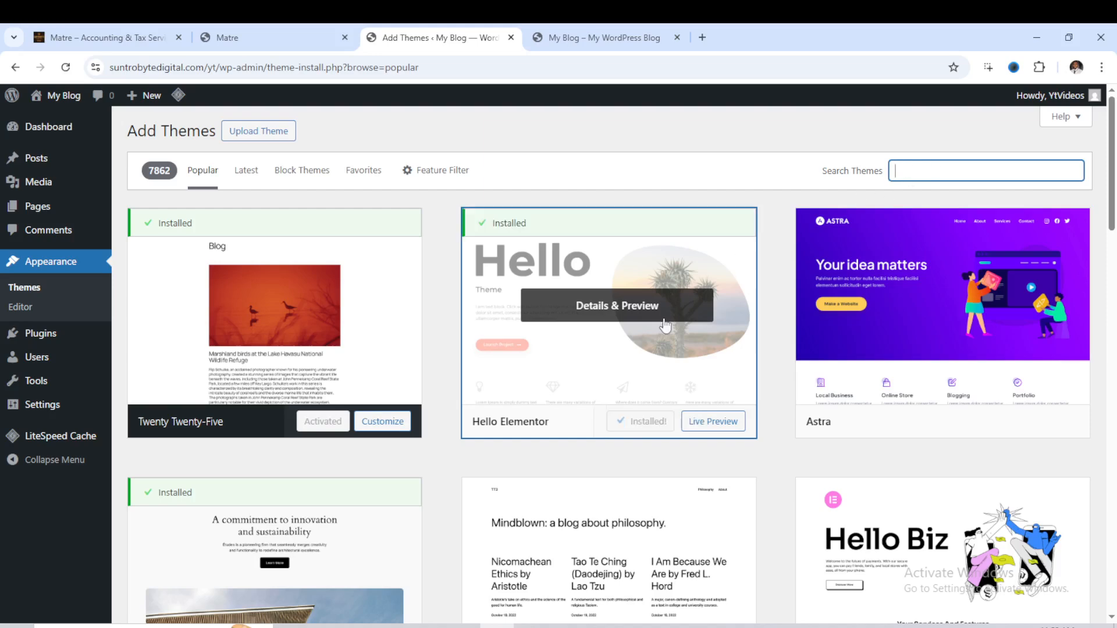
pyautogui.click(649, 423)
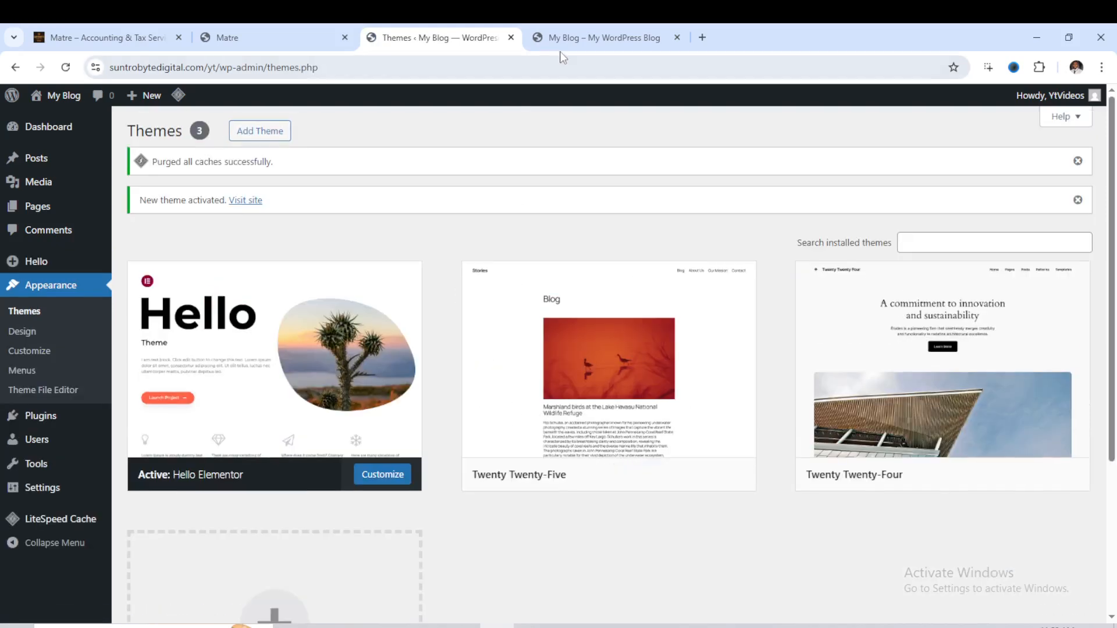
# - Reload the live My Blog page to check its appearance with Hello Elementor, and return to theme management
pyautogui.click(561, 41)
pyautogui.click(65, 67)
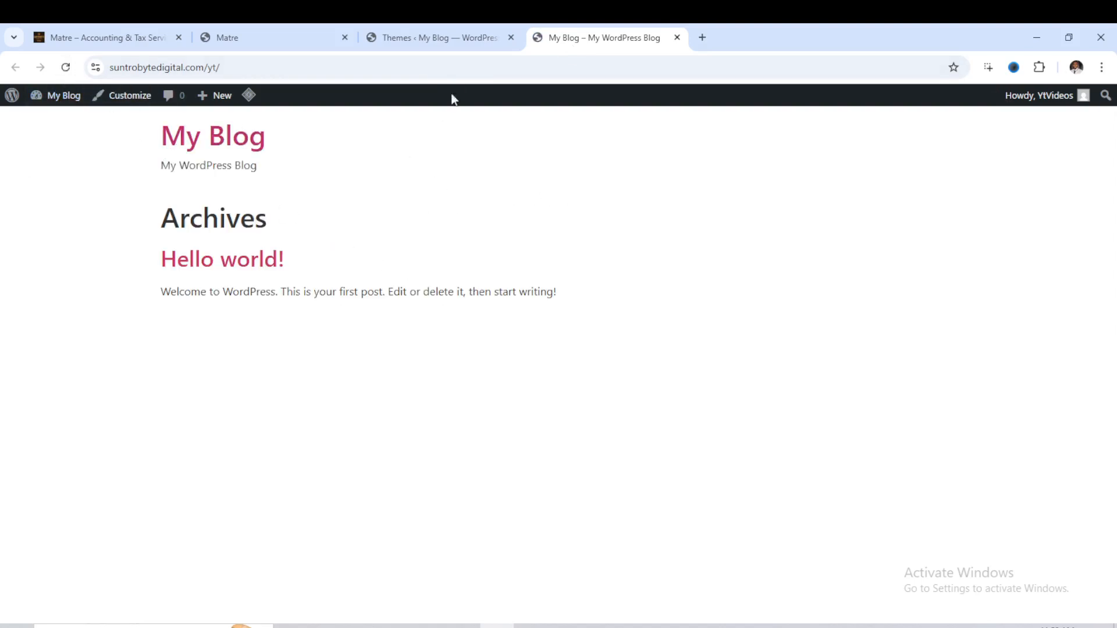
pyautogui.click(436, 37)
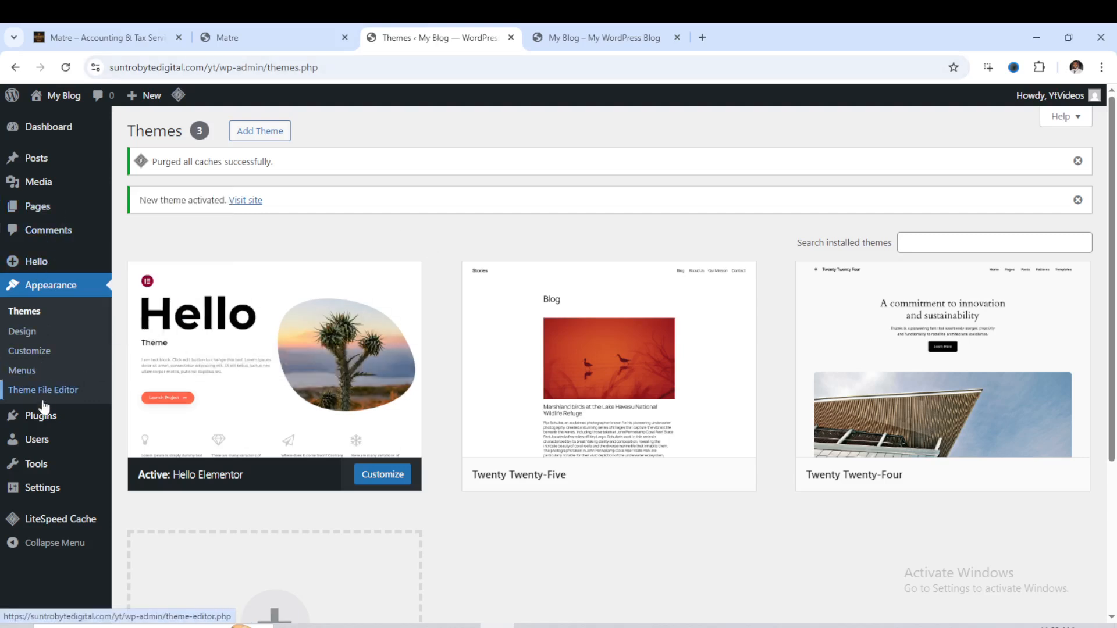
# - Search the plugin directory for "elementor" and install the Elementor Website Builder plugin
pyautogui.moveTo(41, 425)
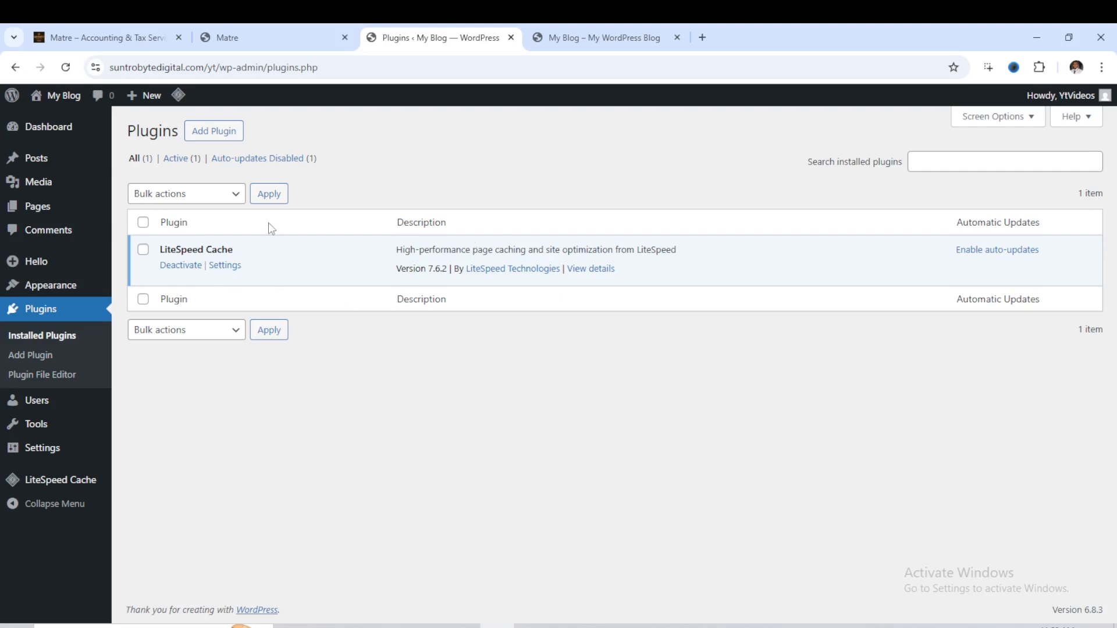
pyautogui.click(220, 145)
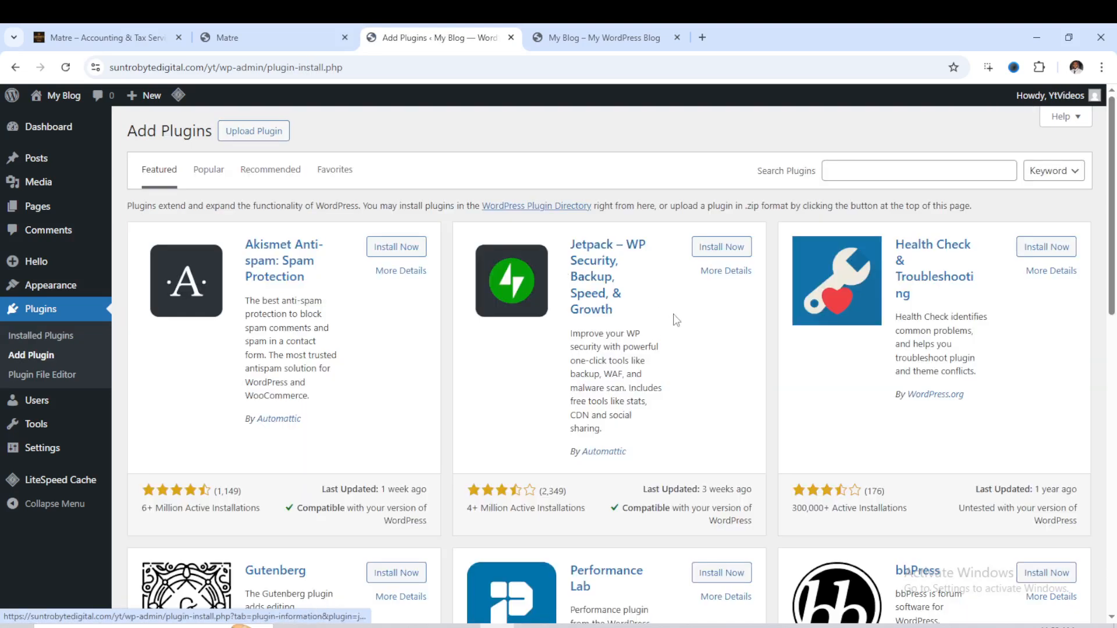
pyautogui.click(869, 171)
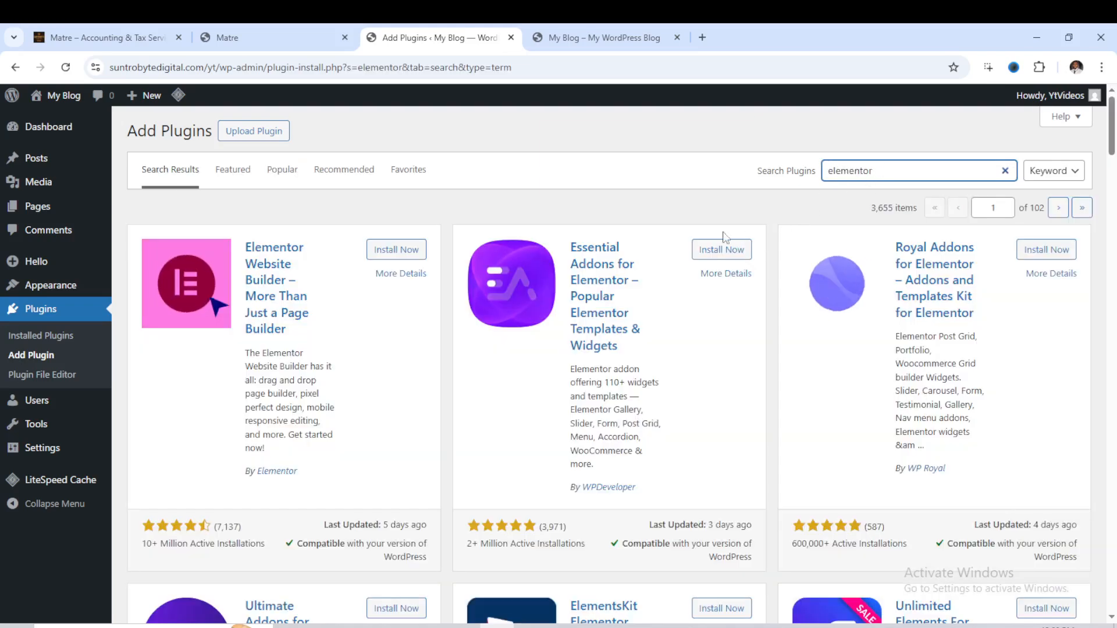
pyautogui.click(401, 250)
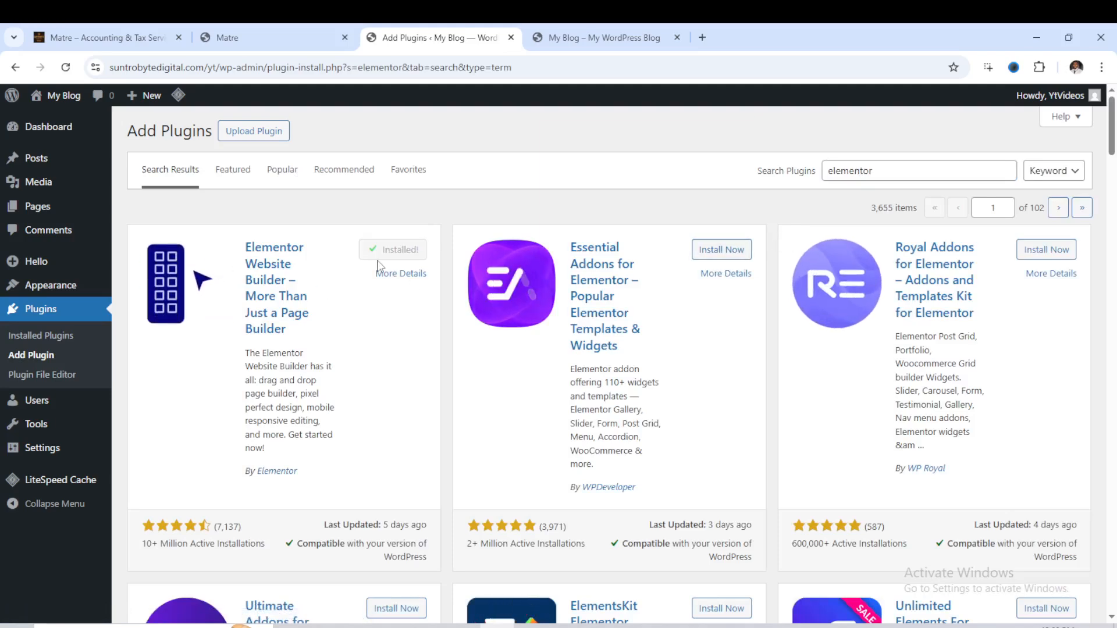
# - Search the plugin directory for "template kit import" and install Envato's Template Kit – Import plugin
pyautogui.doubleClick(878, 172)
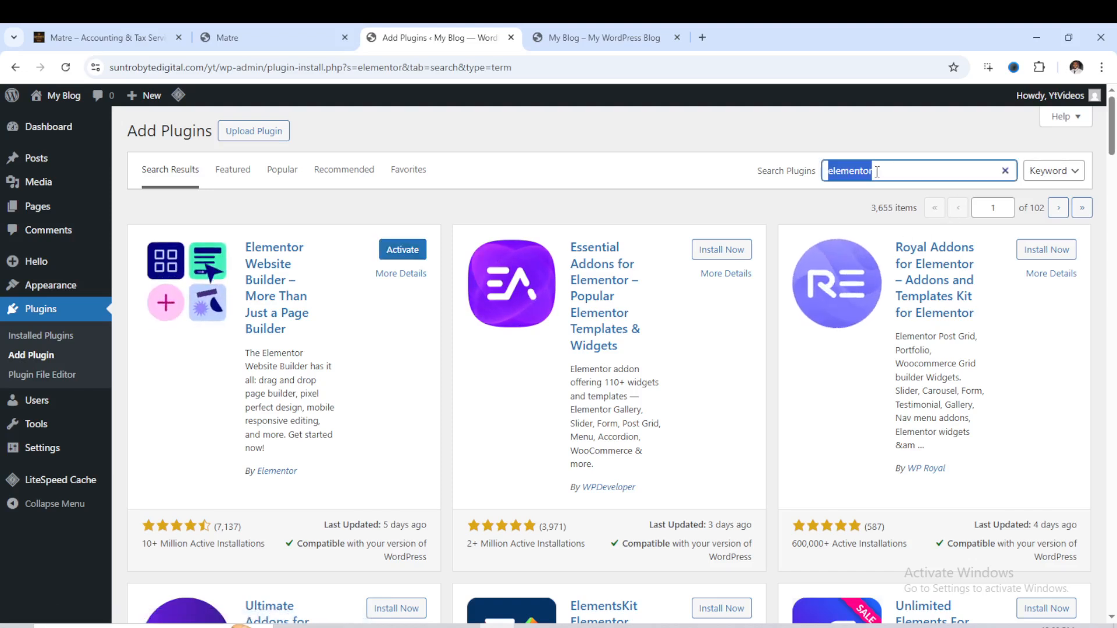
pyautogui.write('t')
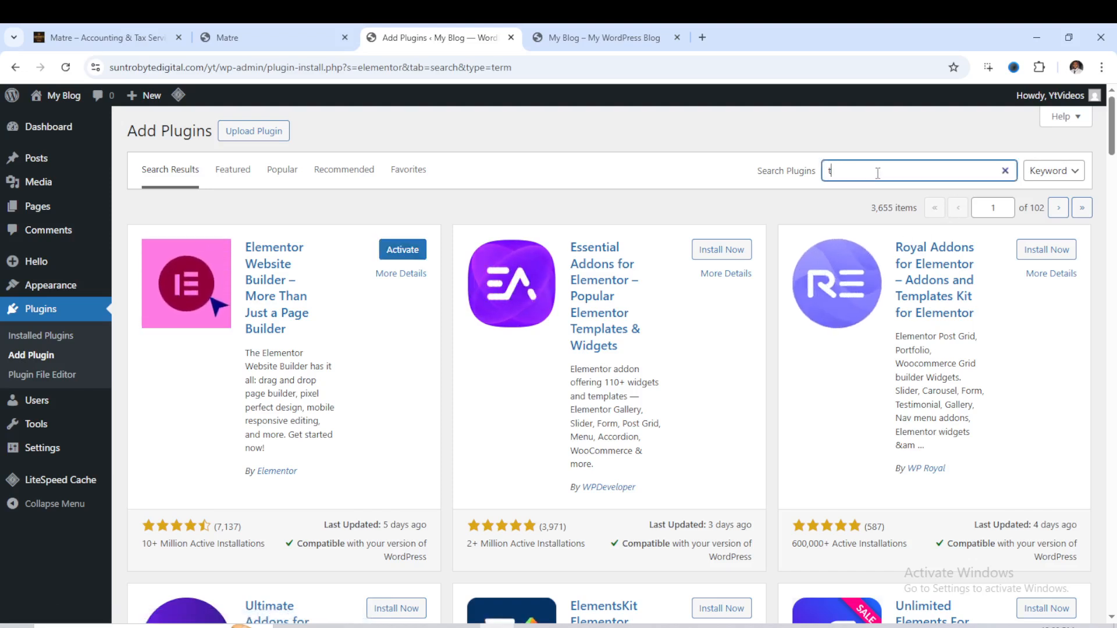
pyautogui.write('empla')
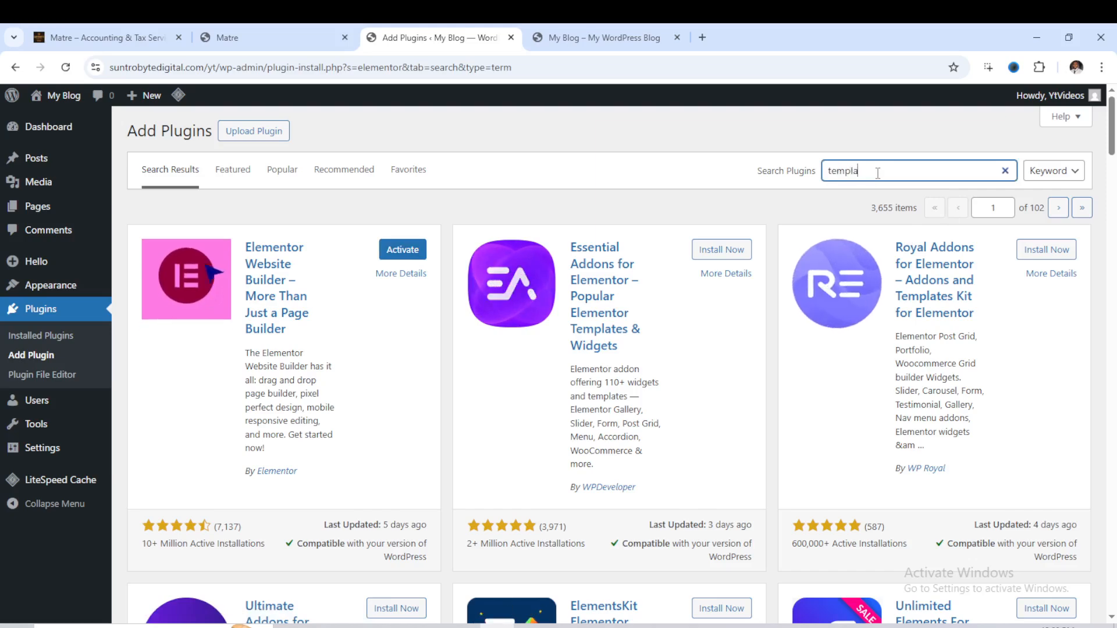
pyautogui.write('te kit im')
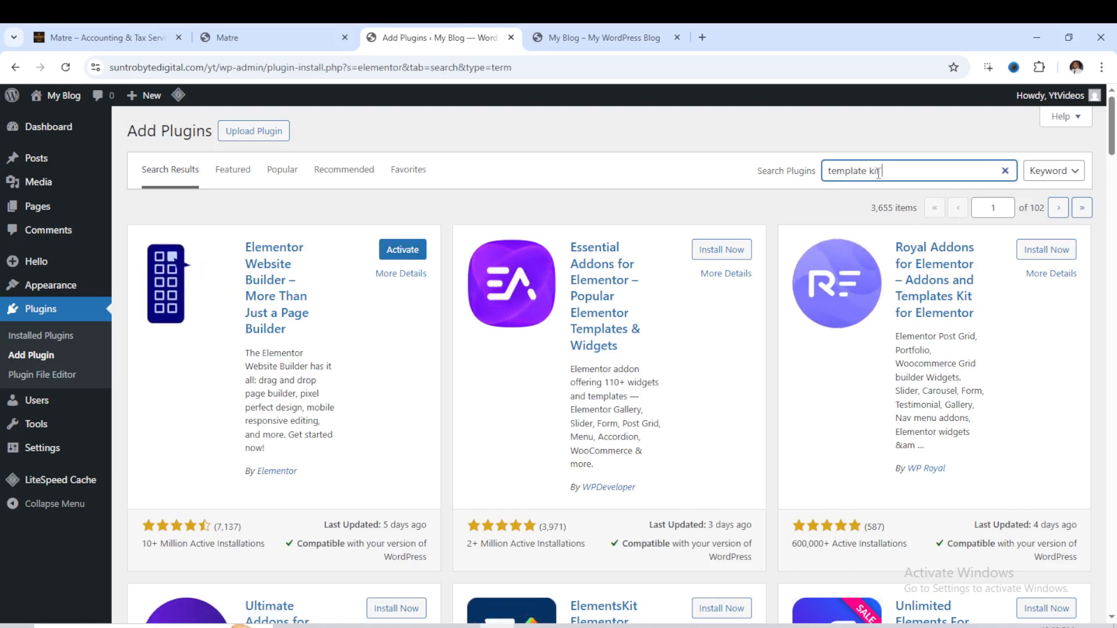
pyautogui.write('port')
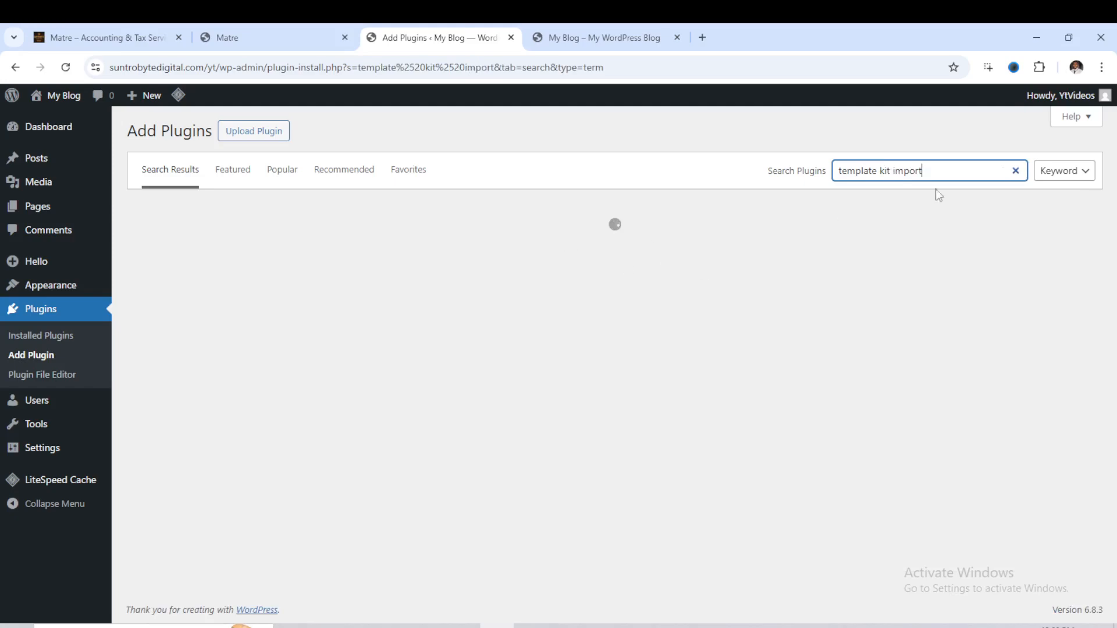
pyautogui.scroll(-6, 486, 296)
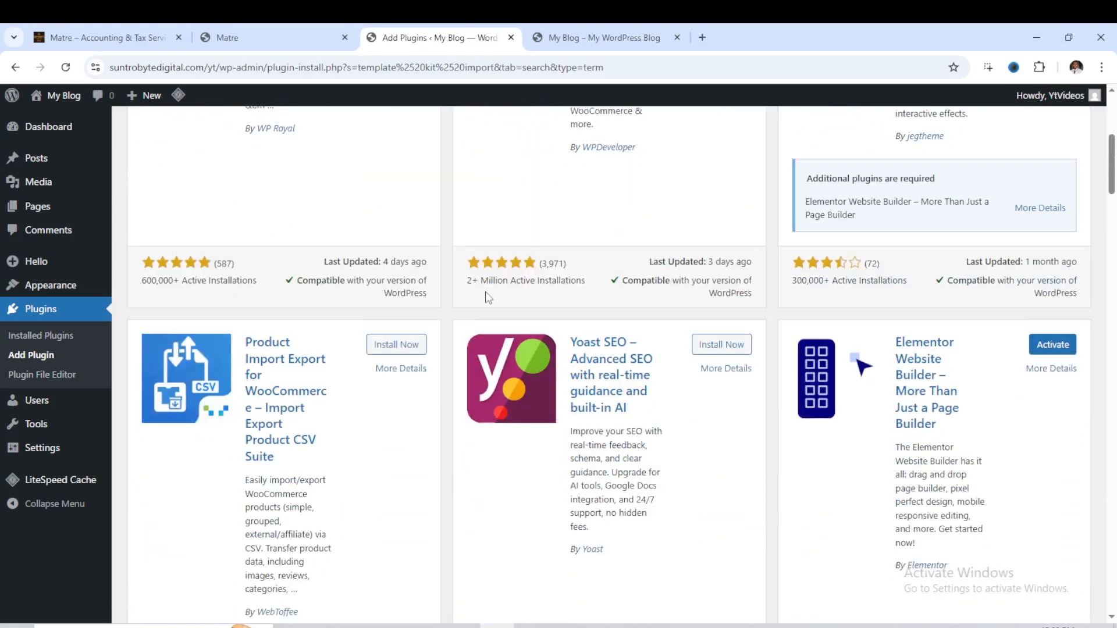
pyautogui.scroll(-6, 487, 296)
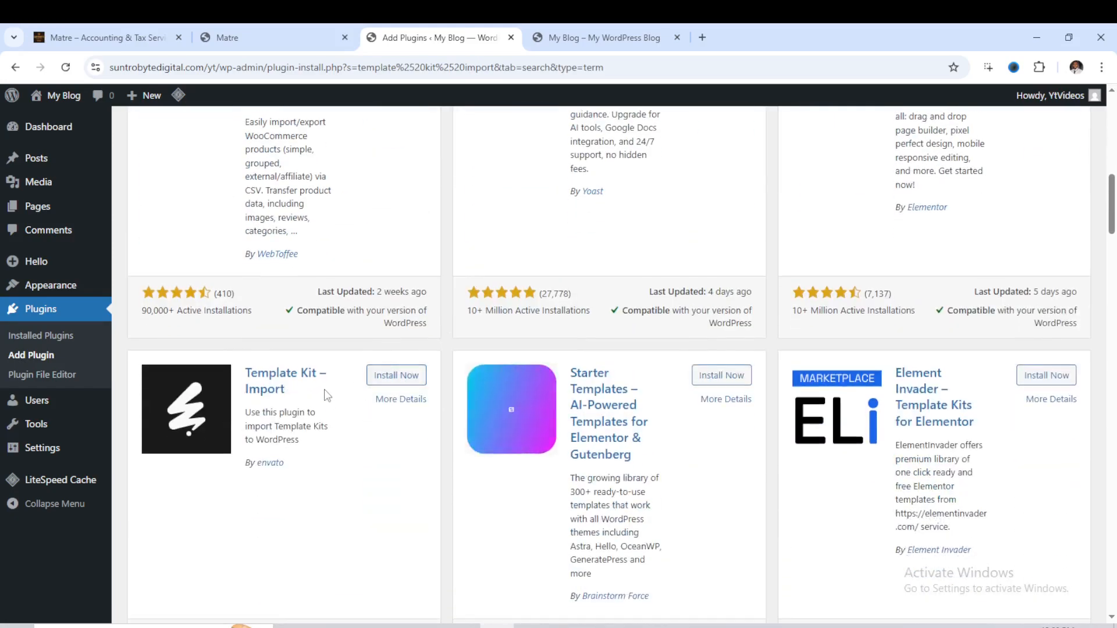
pyautogui.scroll(-2, 304, 367)
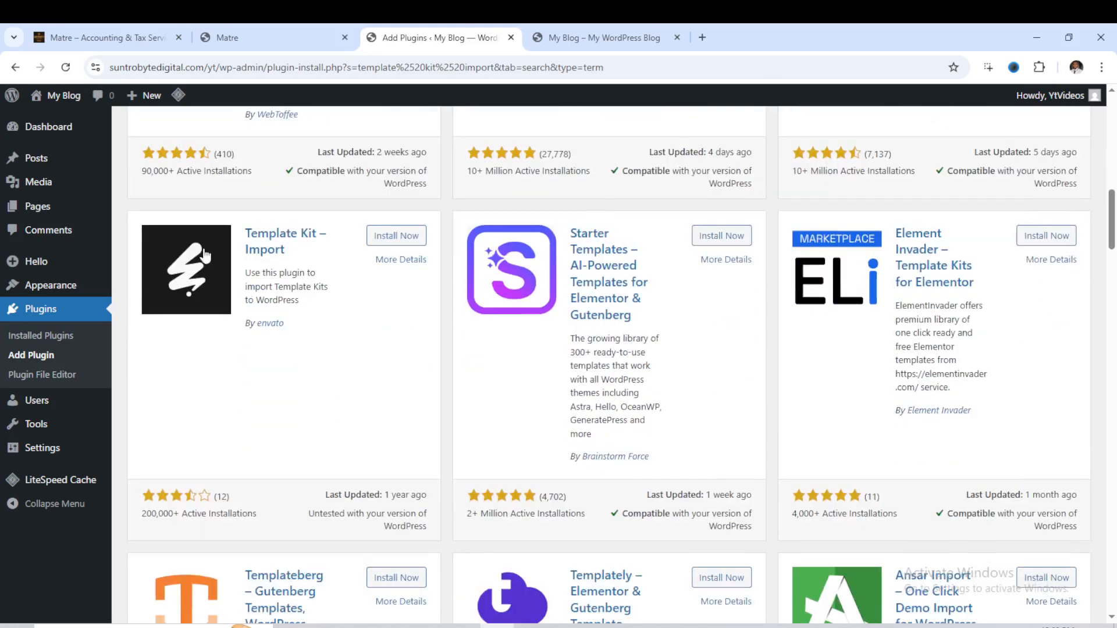
pyautogui.click(408, 237)
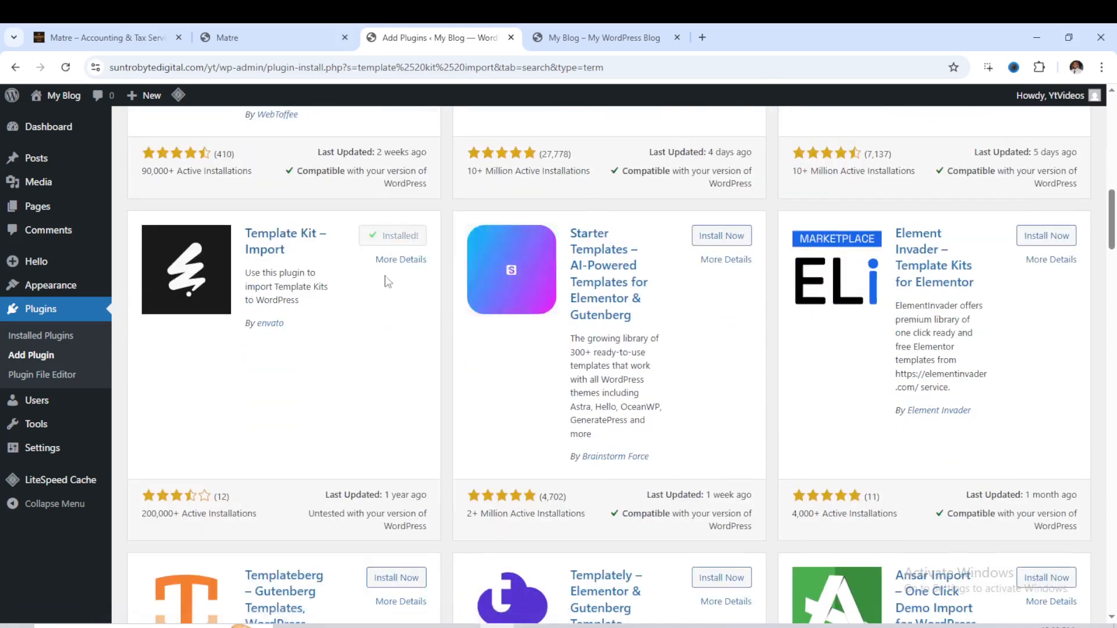
# - Select all installed plugins and activate them together with a bulk action
pyautogui.scroll(9, 373, 221)
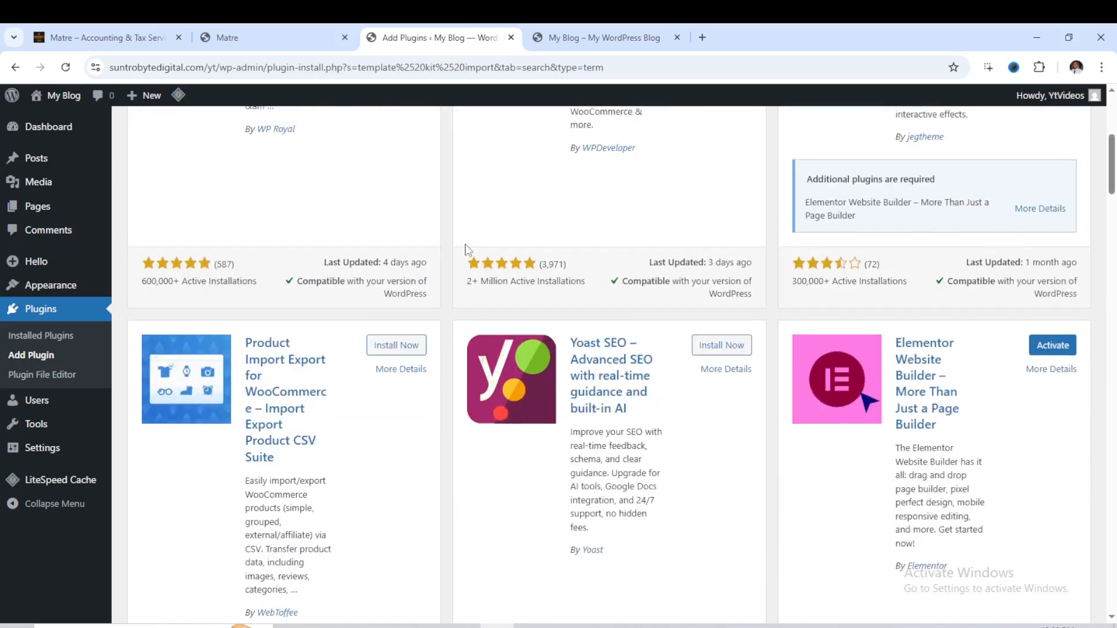
pyautogui.scroll(2, 757, 263)
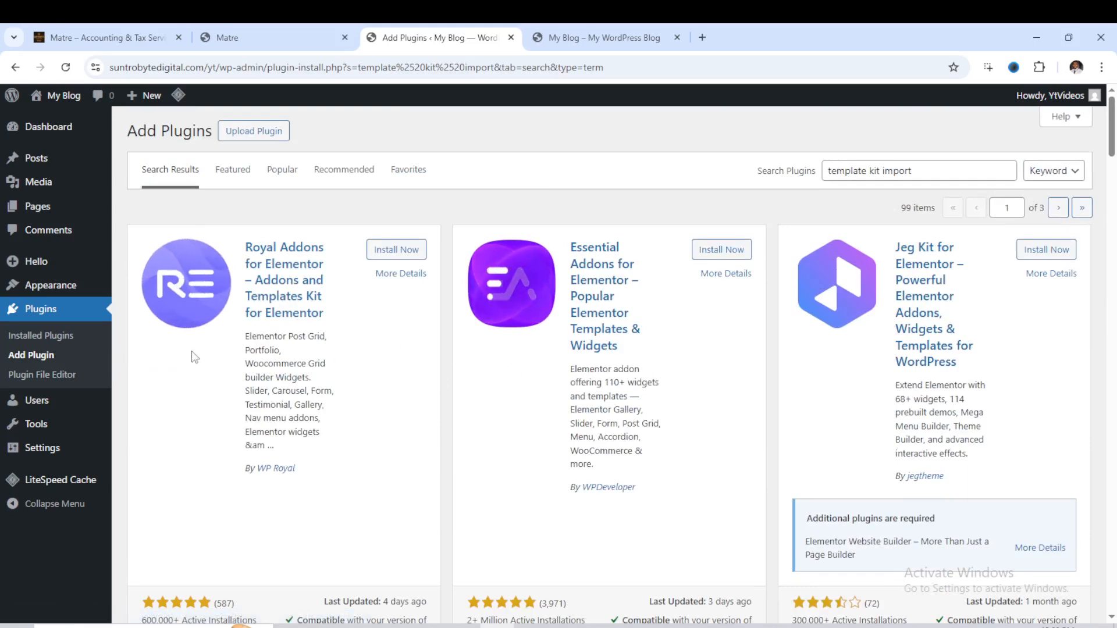
pyautogui.click(73, 341)
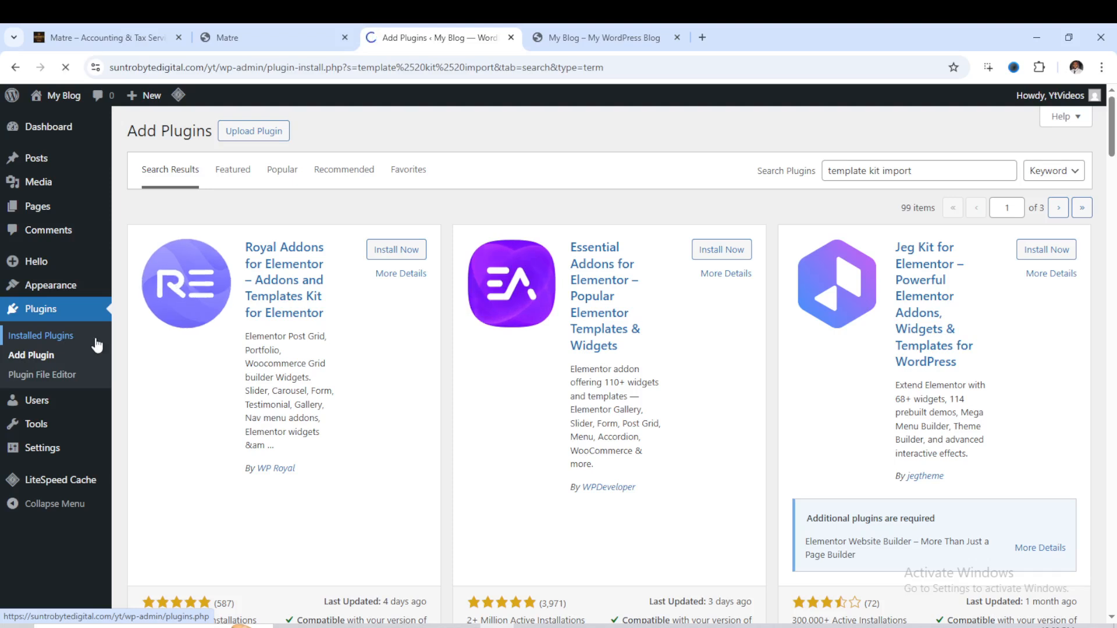
pyautogui.click(143, 222)
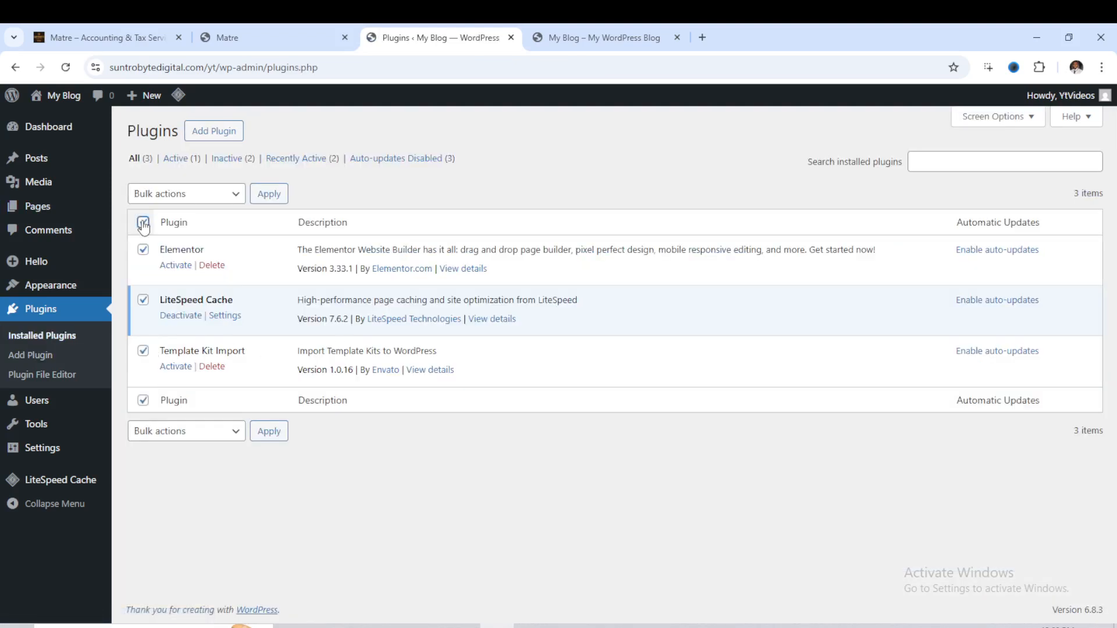
pyautogui.click(216, 195)
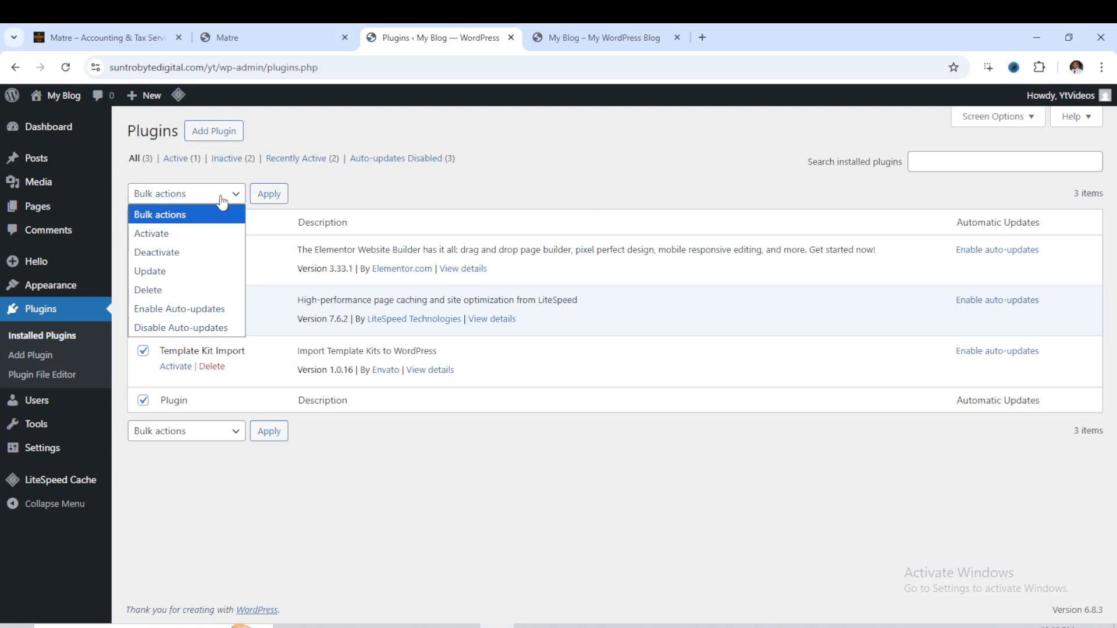
pyautogui.click(198, 234)
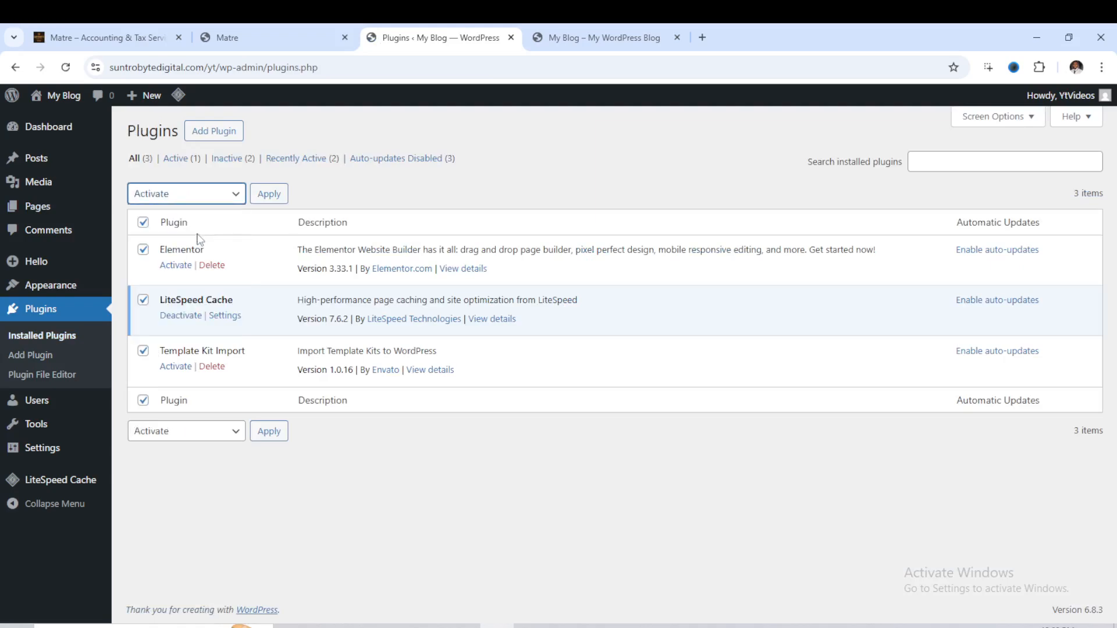
pyautogui.click(268, 198)
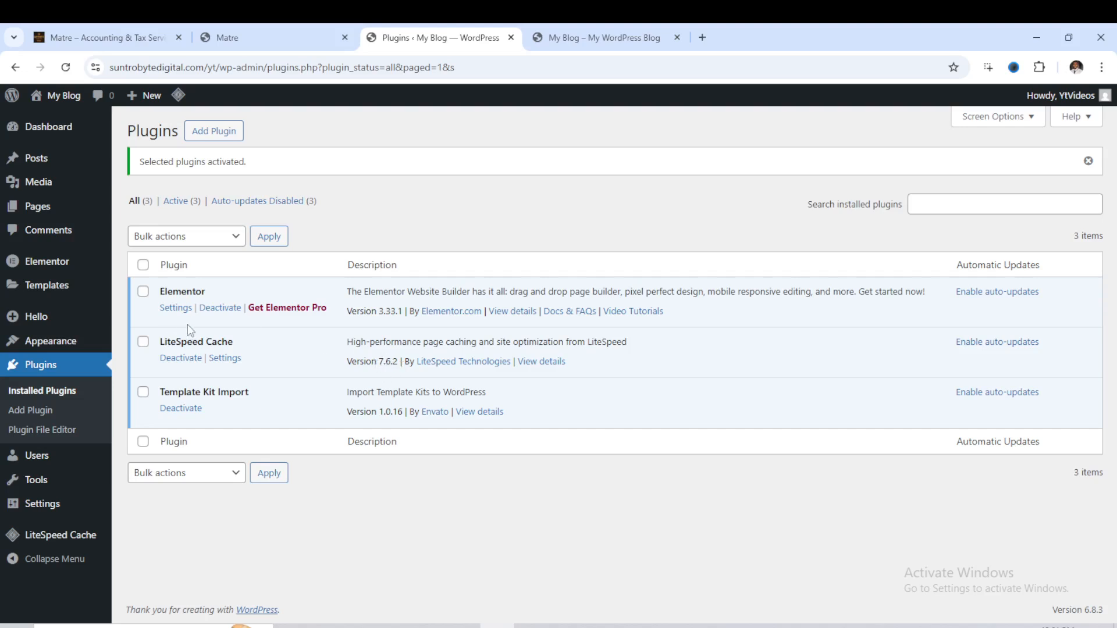
# - Move the Sample Page draft to the trash and start a new page titled Home
pyautogui.moveTo(38, 216)
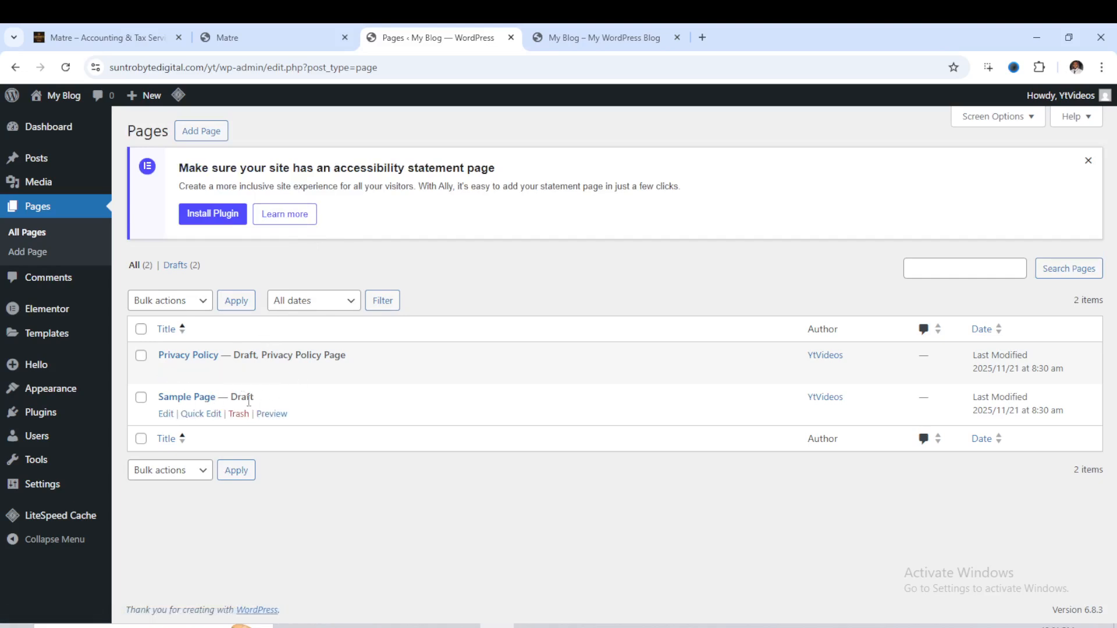
pyautogui.click(241, 416)
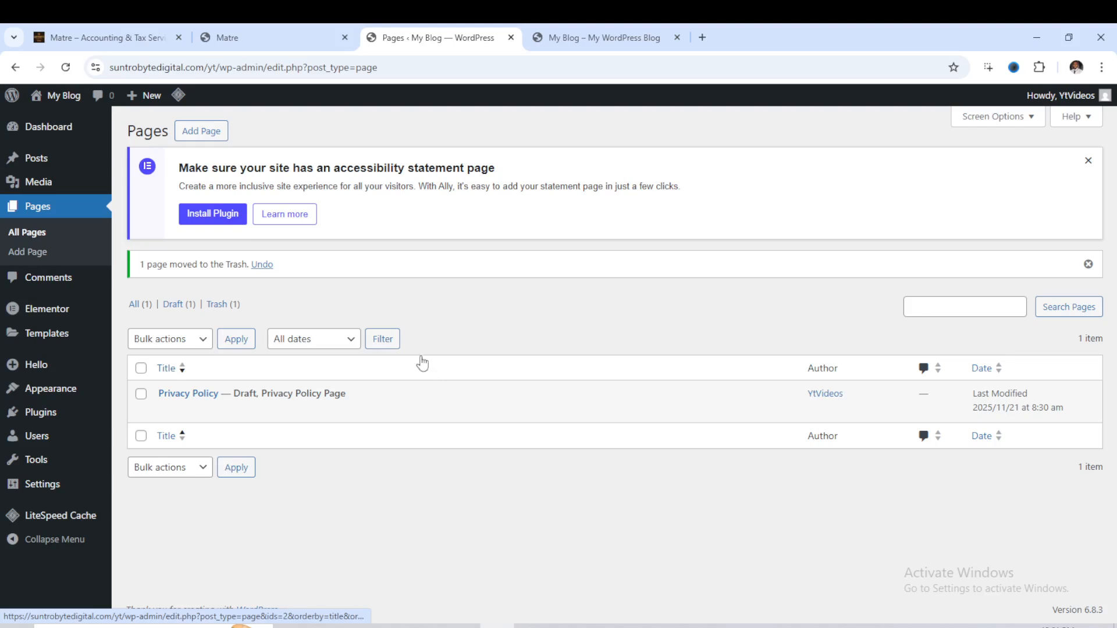
pyautogui.click(202, 137)
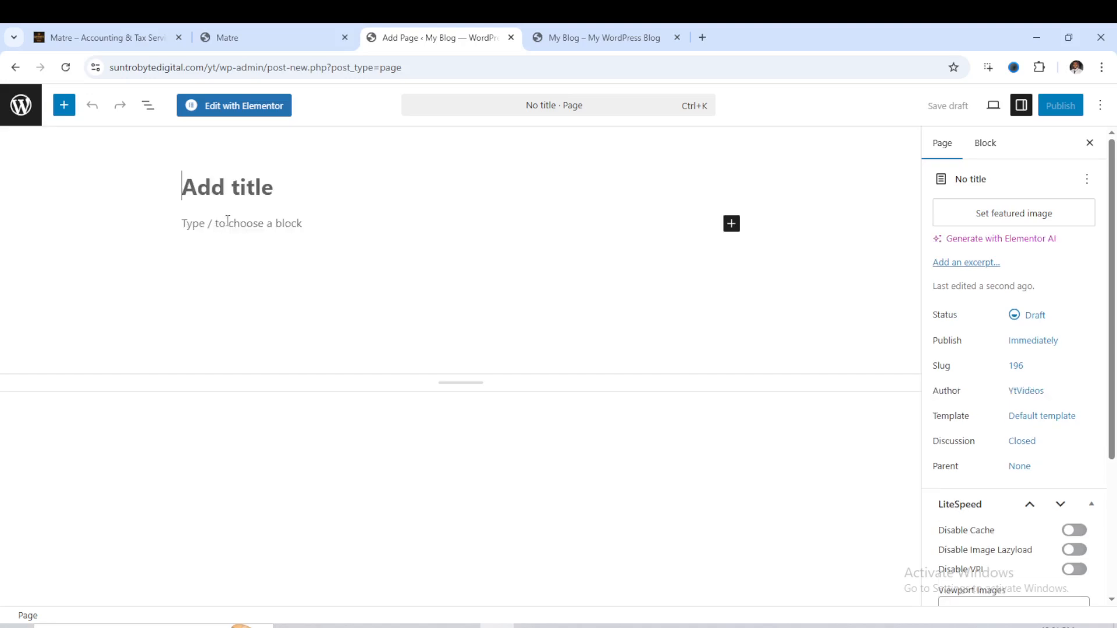
pyautogui.write('Home')
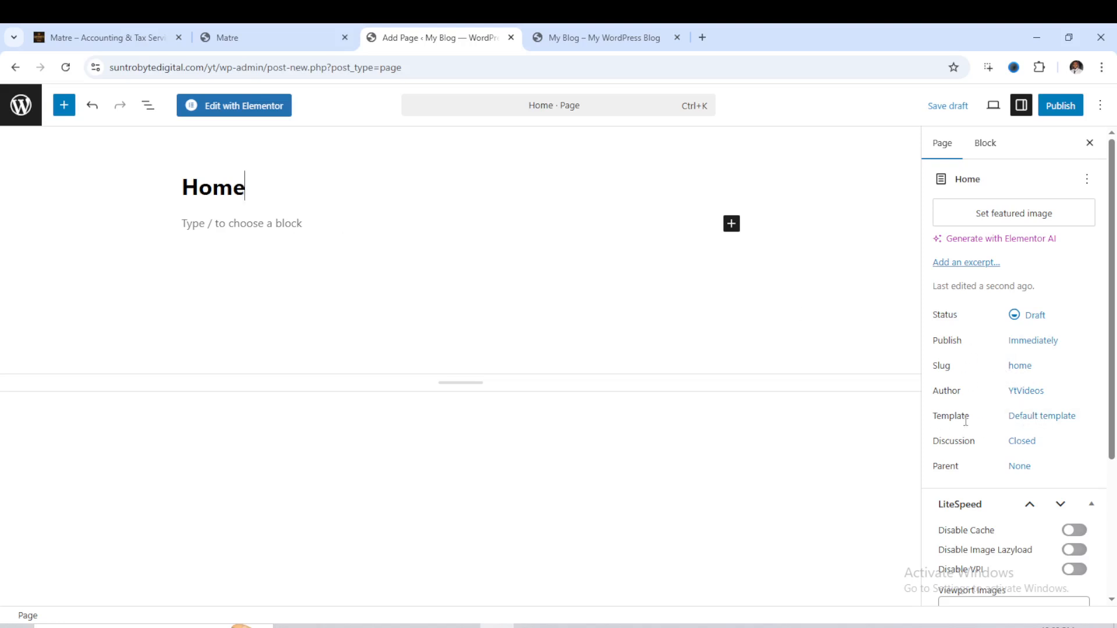
# - Assign the Elementor Full Width template to the Home page, publish it, and return to the page list
pyautogui.click(1033, 419)
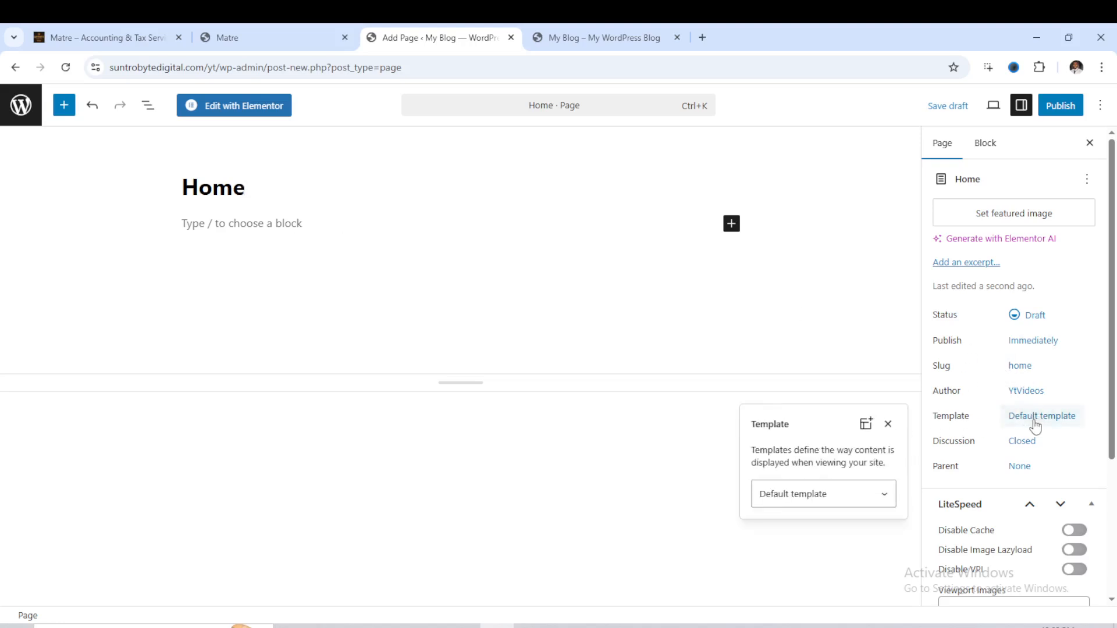
pyautogui.click(871, 501)
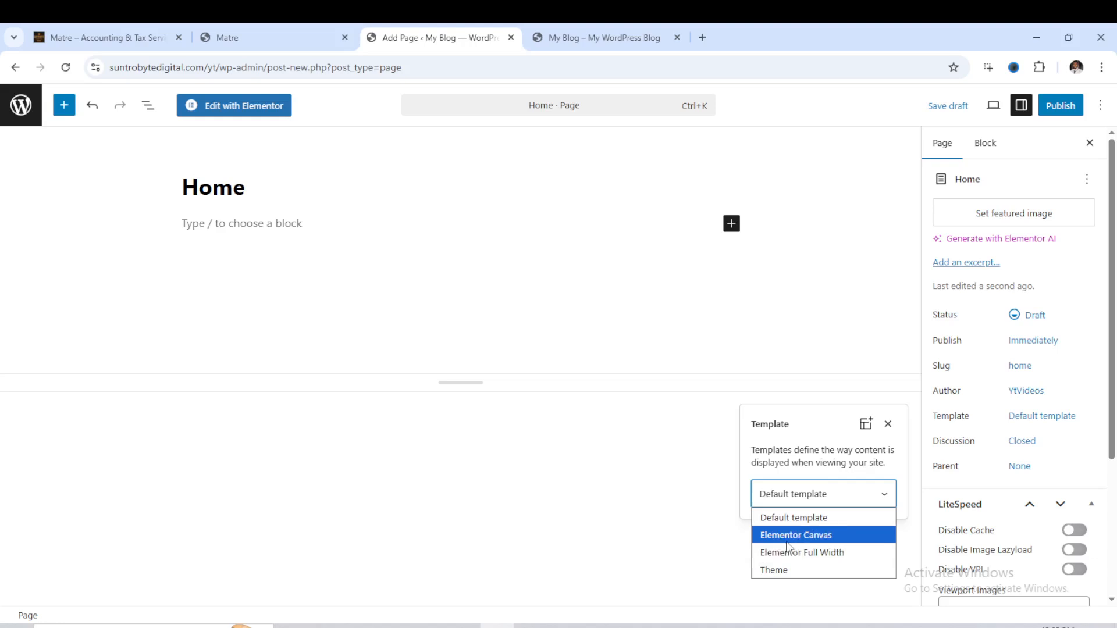
pyautogui.click(812, 552)
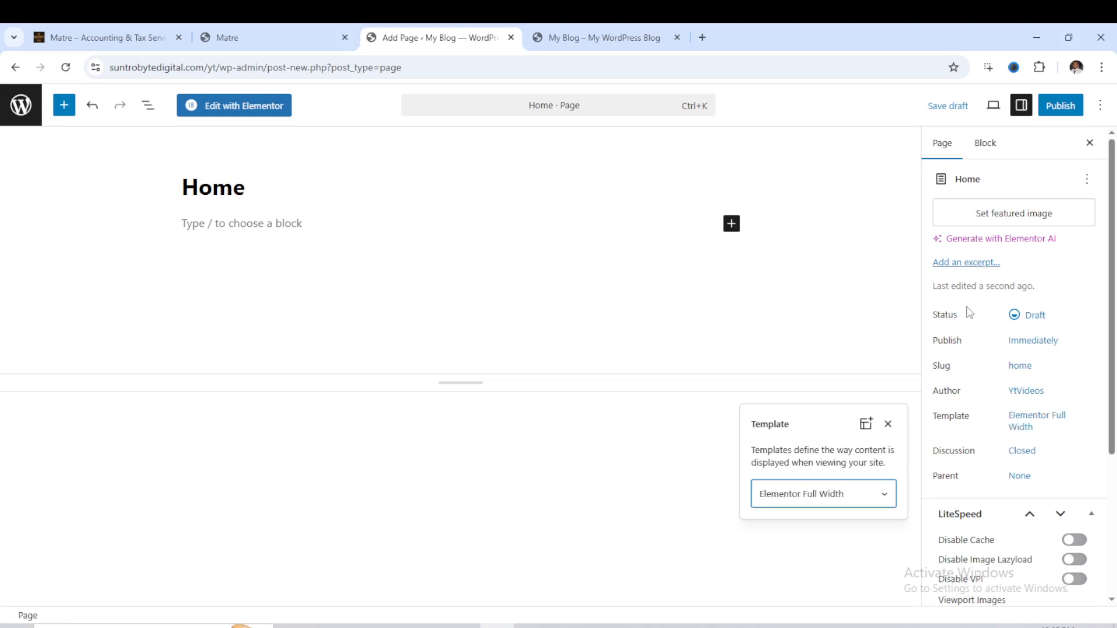
pyautogui.click(1060, 106)
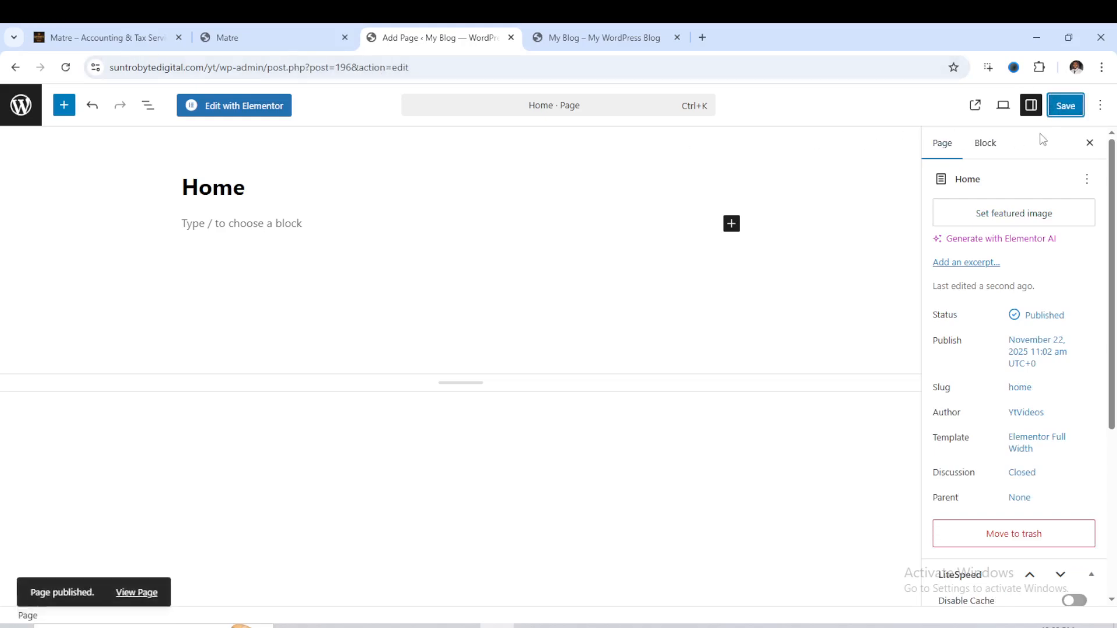
pyautogui.click(15, 67)
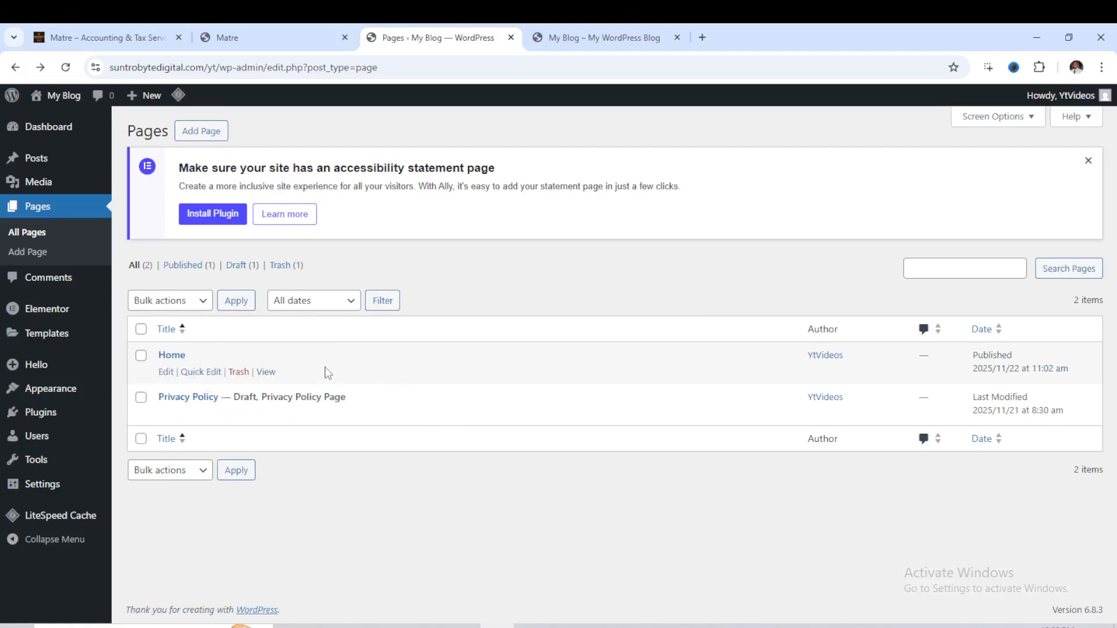
# - Configure the reading settings to display a static page with Home as the homepage, and save the changes
pyautogui.moveTo(35, 487)
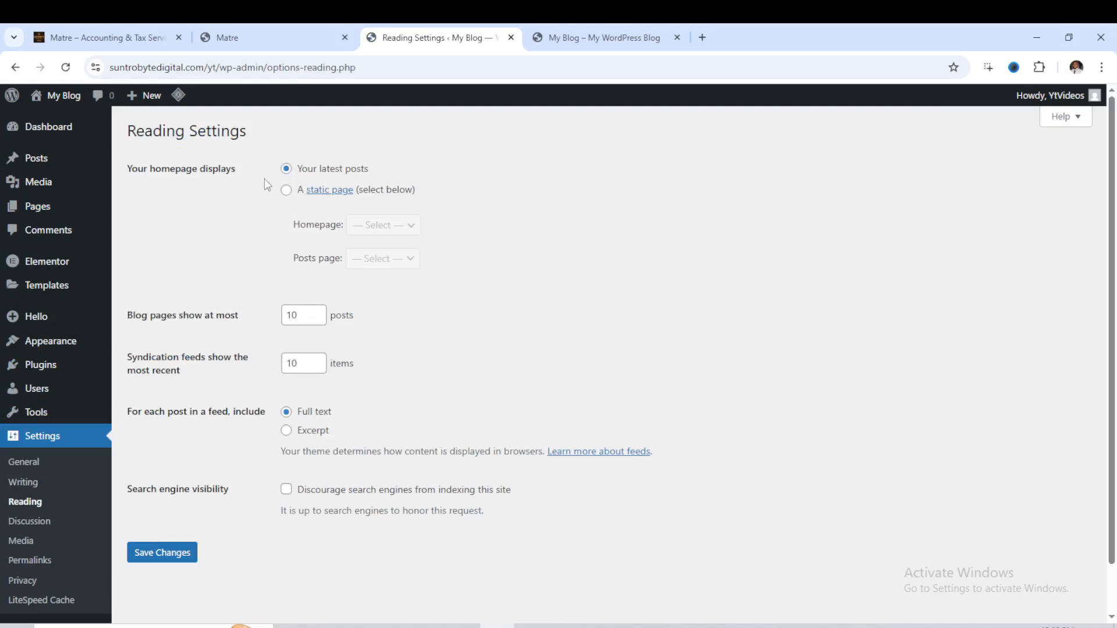
pyautogui.click(286, 190)
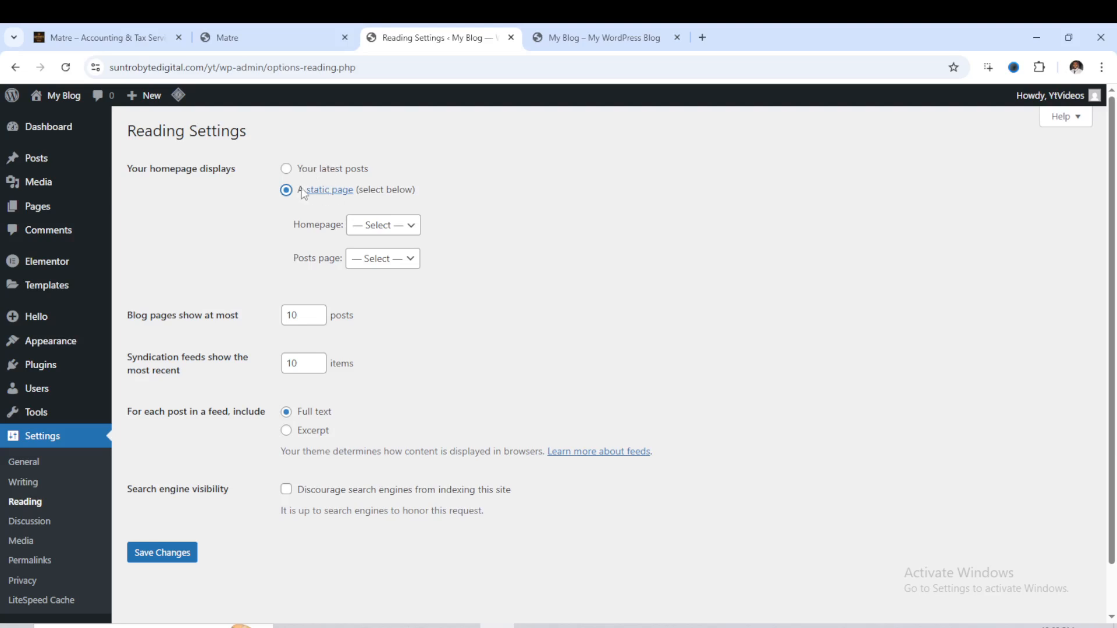
pyautogui.click(409, 228)
pyautogui.click(400, 262)
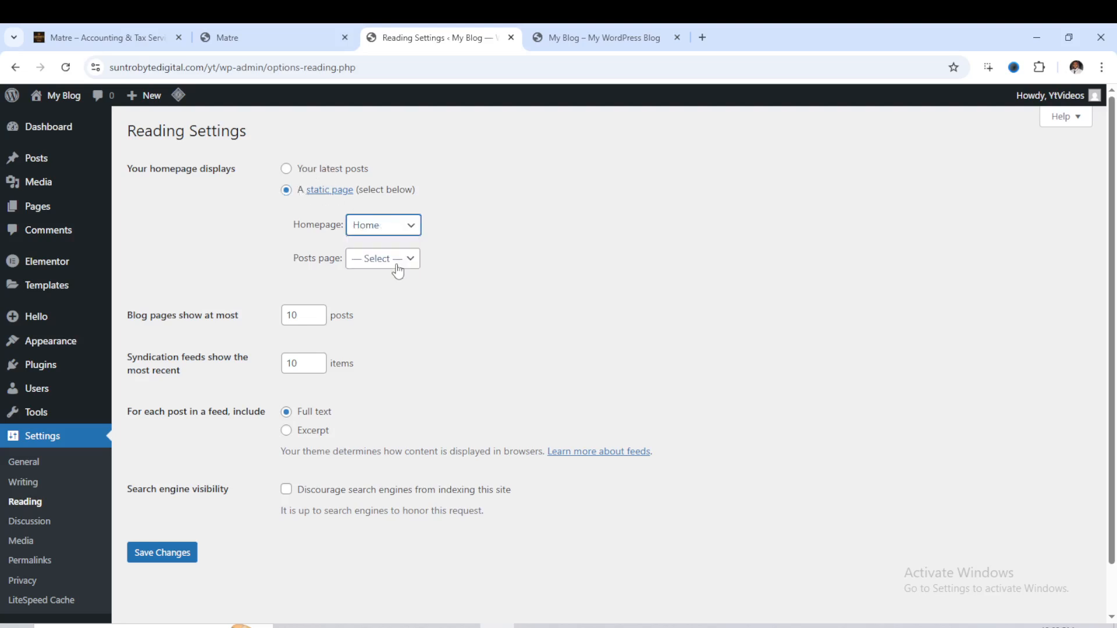
pyautogui.click(183, 558)
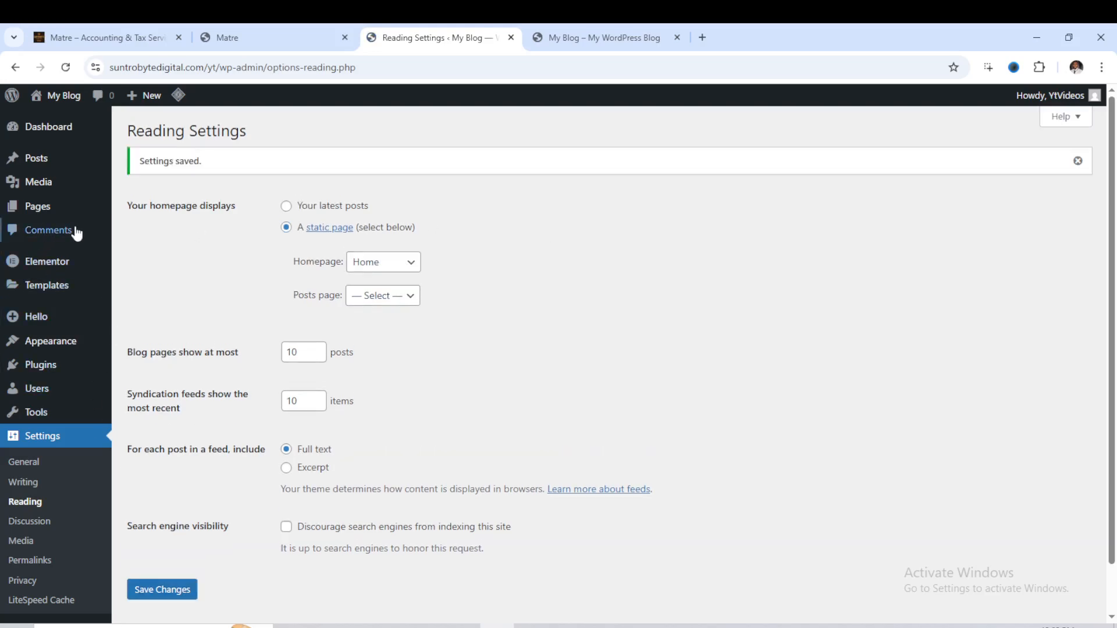
# - Open the list of all pages, and reload the live site to check its front page
pyautogui.moveTo(49, 218)
pyautogui.click(151, 212)
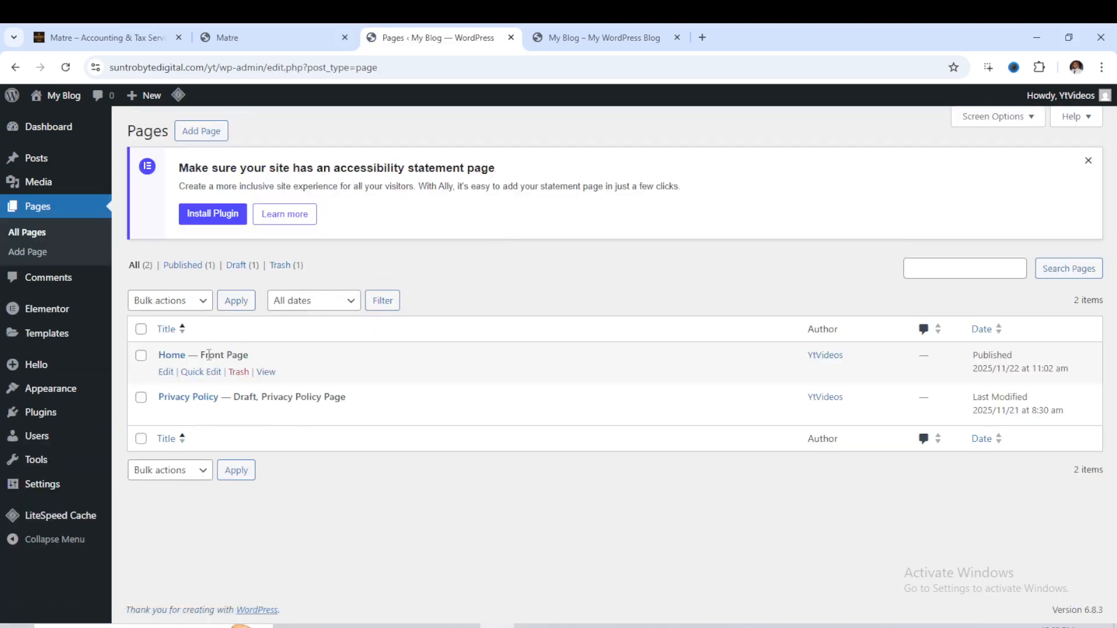
pyautogui.click(603, 35)
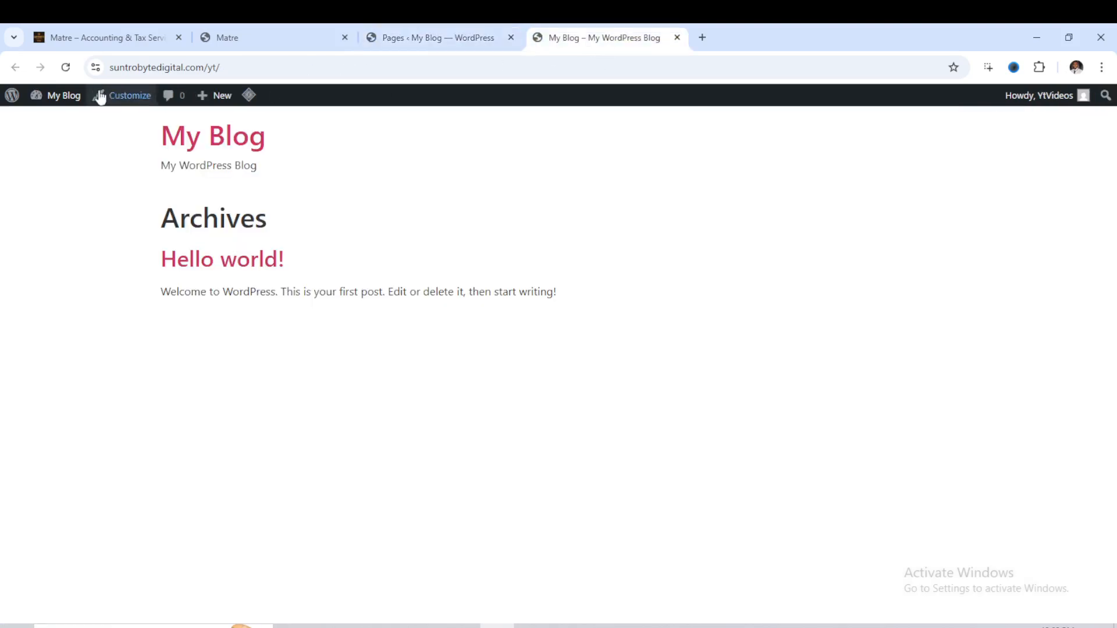
pyautogui.click(66, 67)
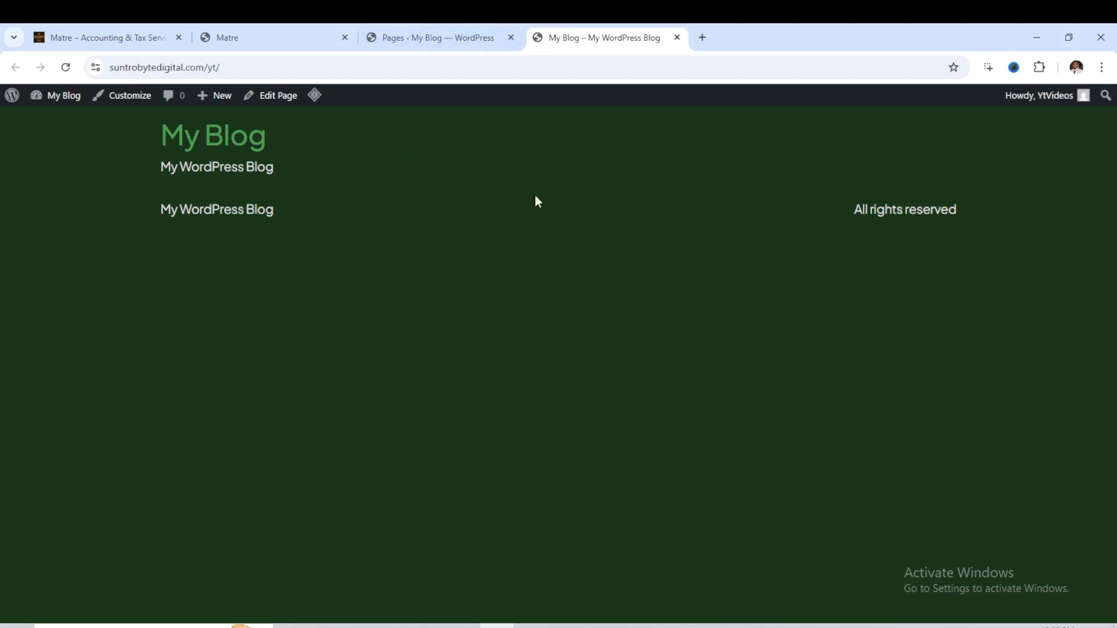
# - Open the Template Kit tool in the site admin and upload matre-accounting-tax-services-elementor-template-kit.zip from Downloads
pyautogui.click(421, 40)
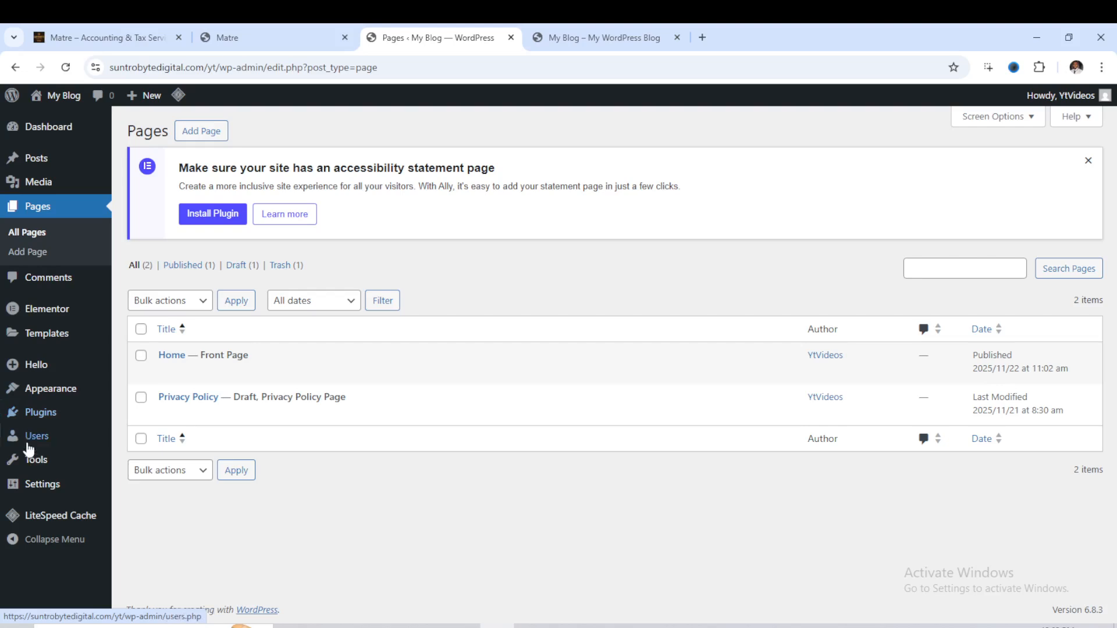
pyautogui.moveTo(35, 465)
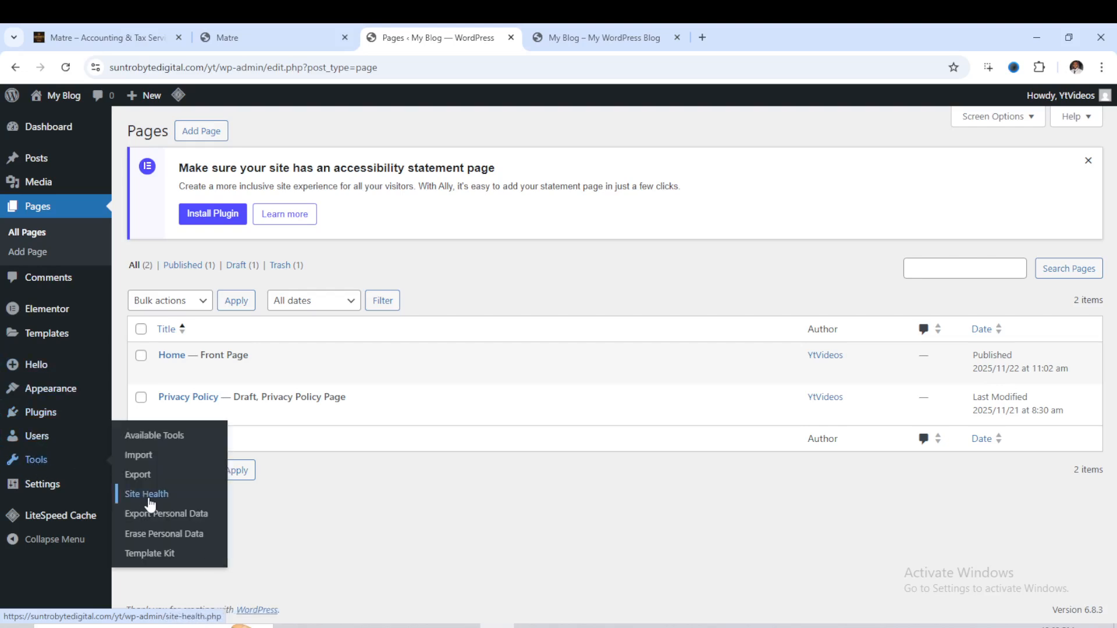
pyautogui.click(152, 561)
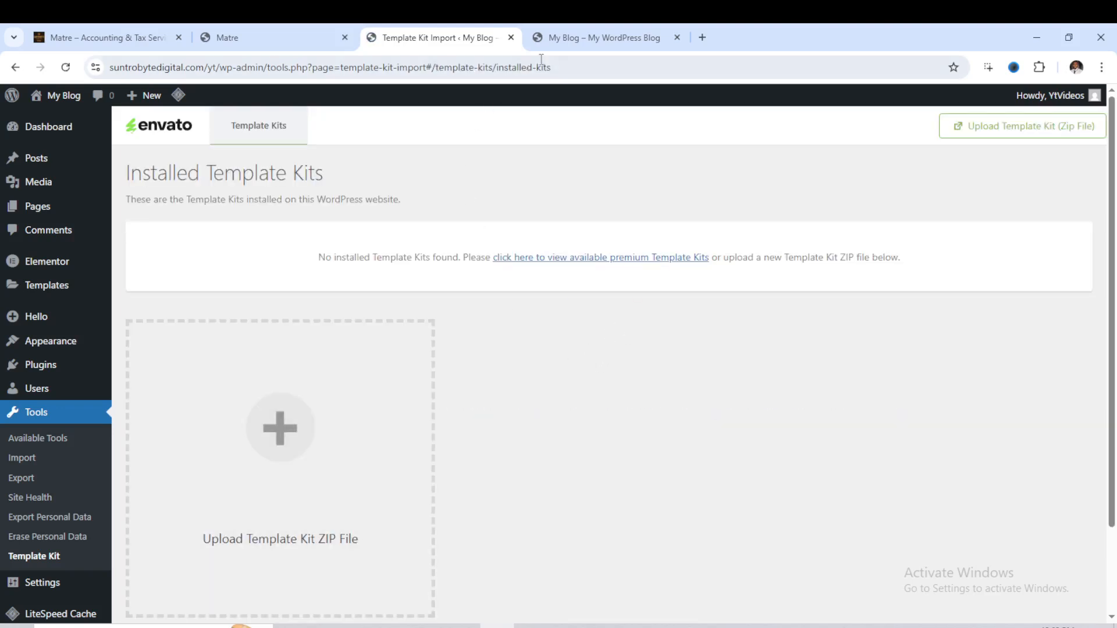
pyautogui.click(591, 37)
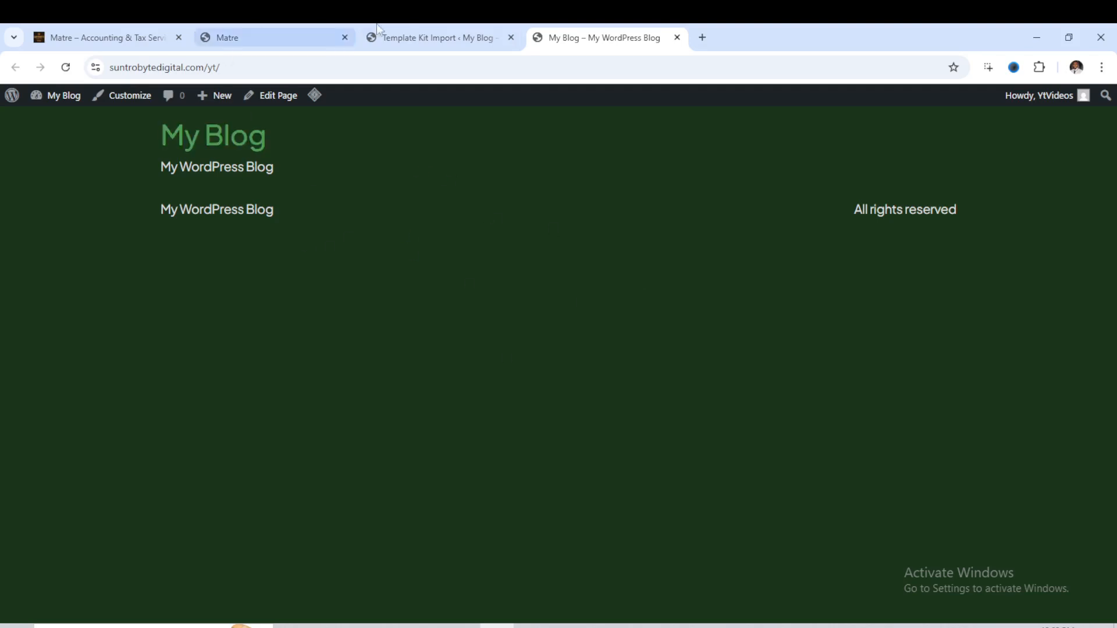
pyautogui.click(440, 39)
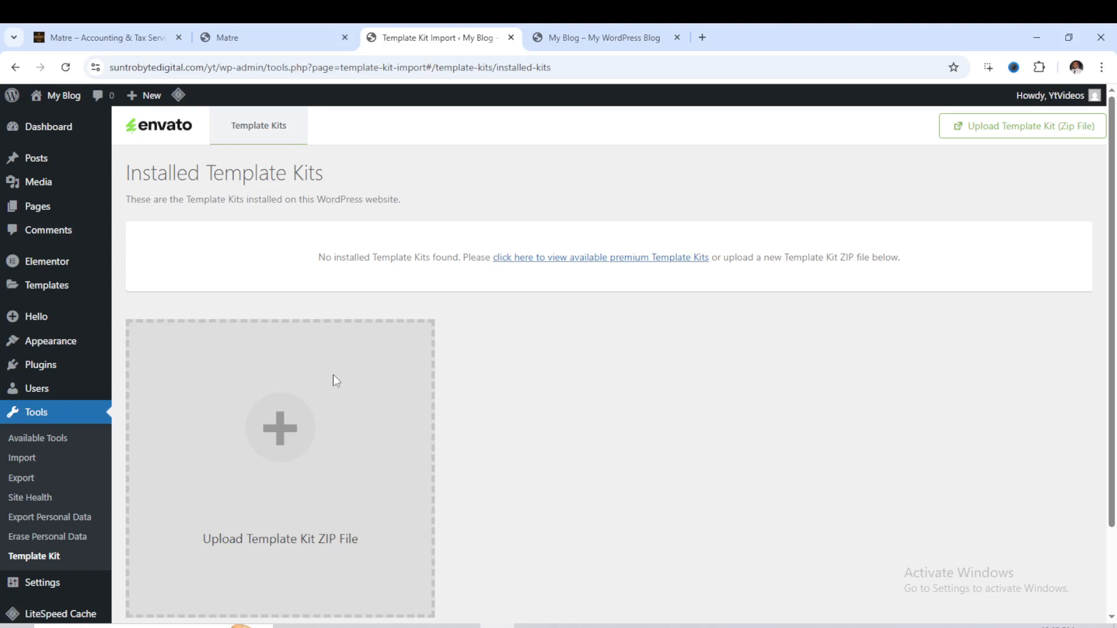
pyautogui.click(282, 431)
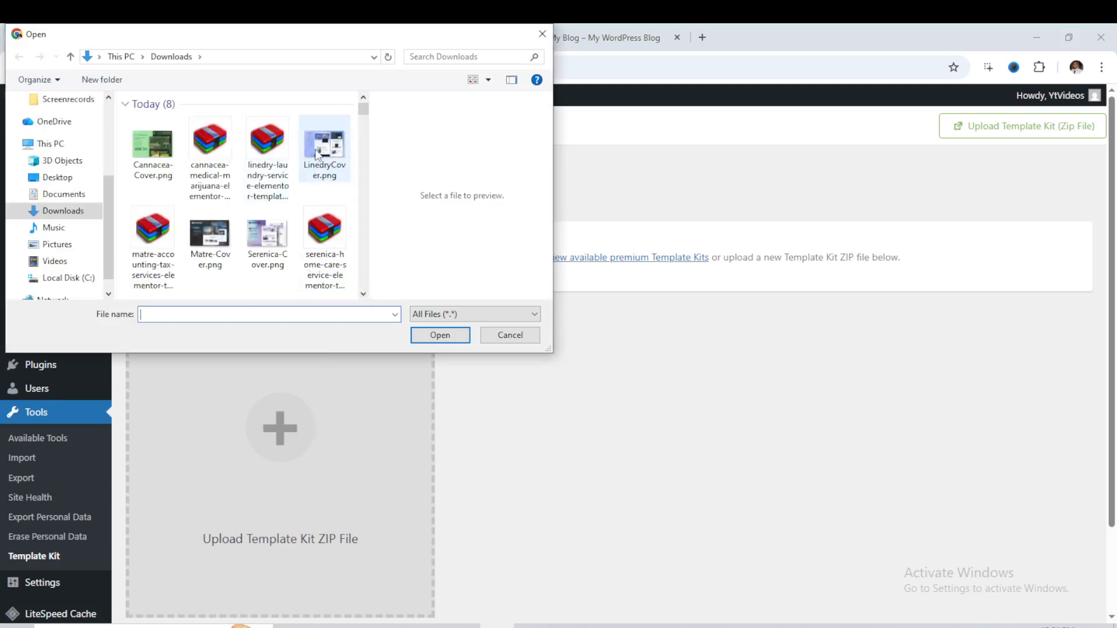
pyautogui.click(164, 248)
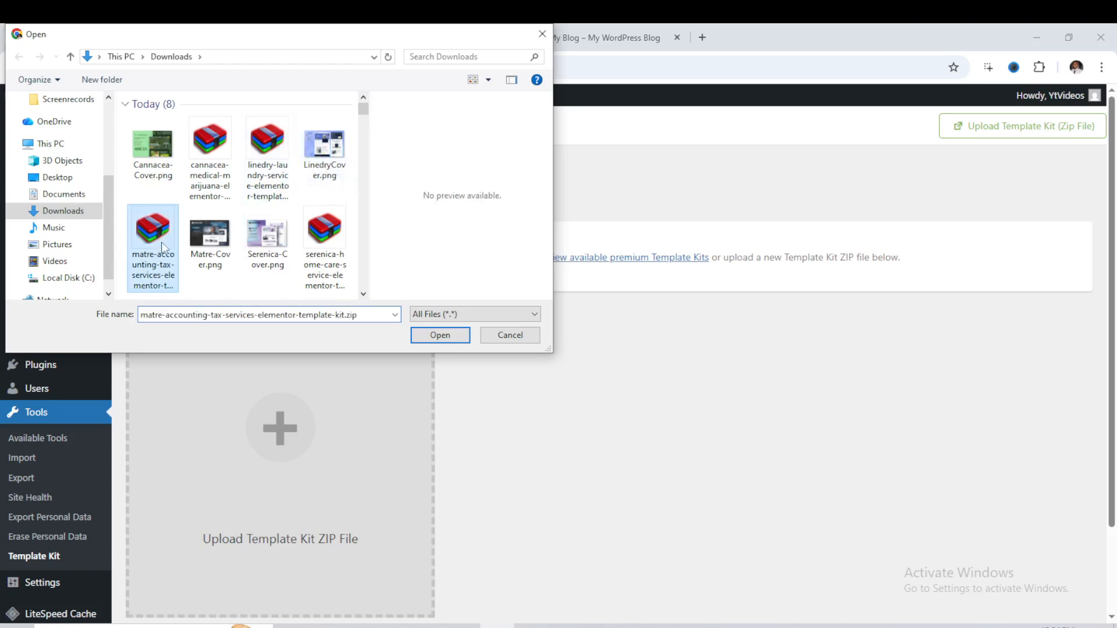
pyautogui.click(440, 335)
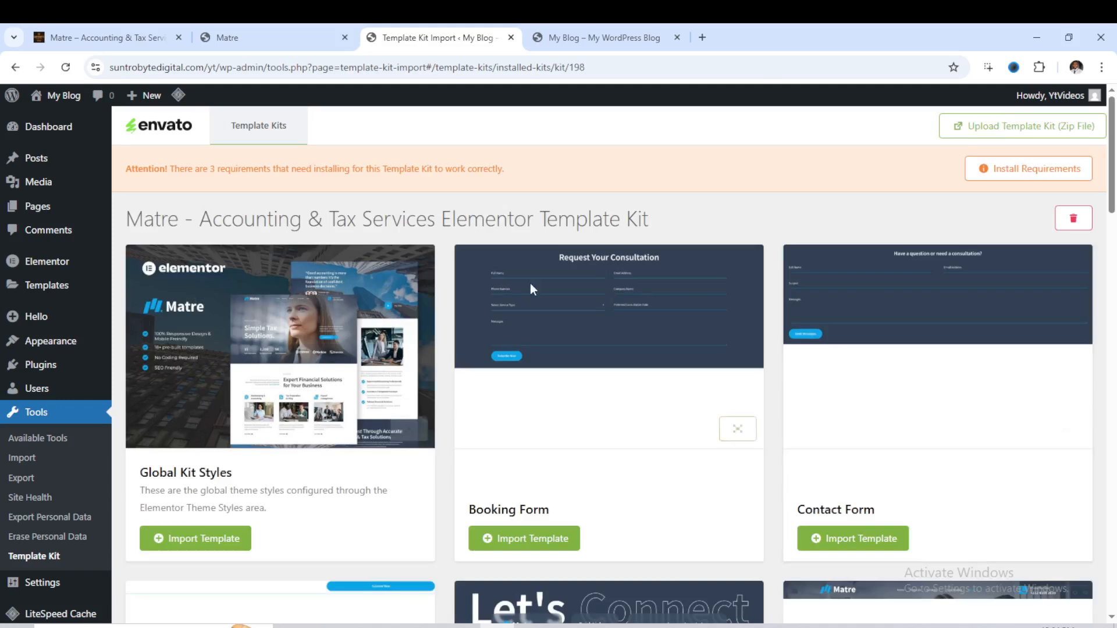
# - Examine the forms, header, footer and page templates included in the Matre kit
pyautogui.scroll(-9, 820, 242)
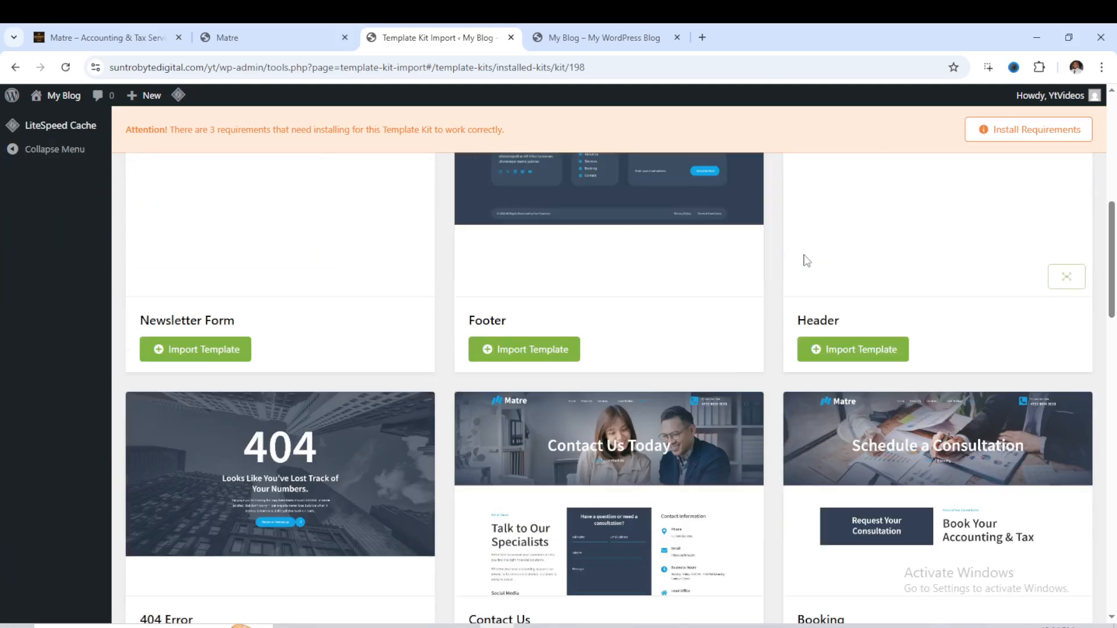
pyautogui.scroll(5, 803, 256)
pyautogui.scroll(-2, 407, 344)
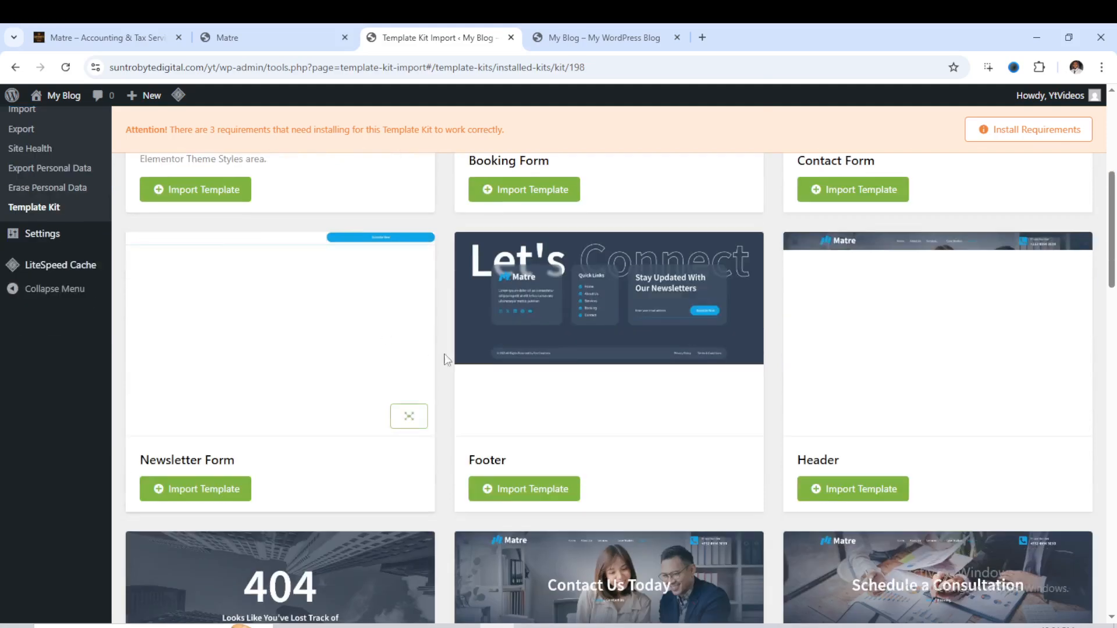
pyautogui.scroll(-3, 908, 306)
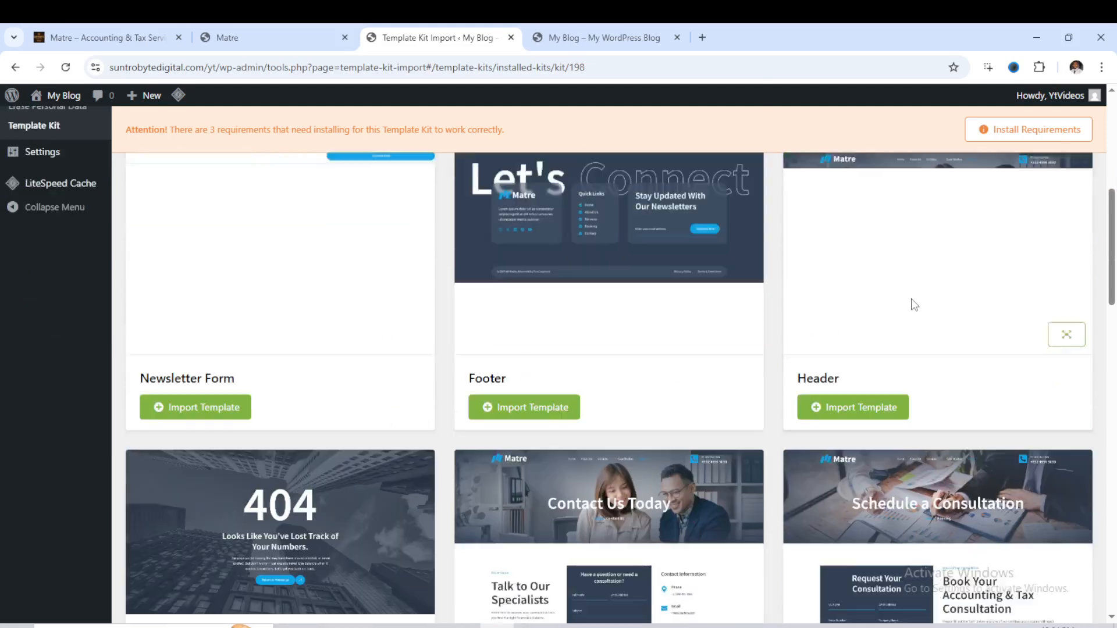
pyautogui.scroll(-7, 560, 310)
pyautogui.scroll(3, 587, 281)
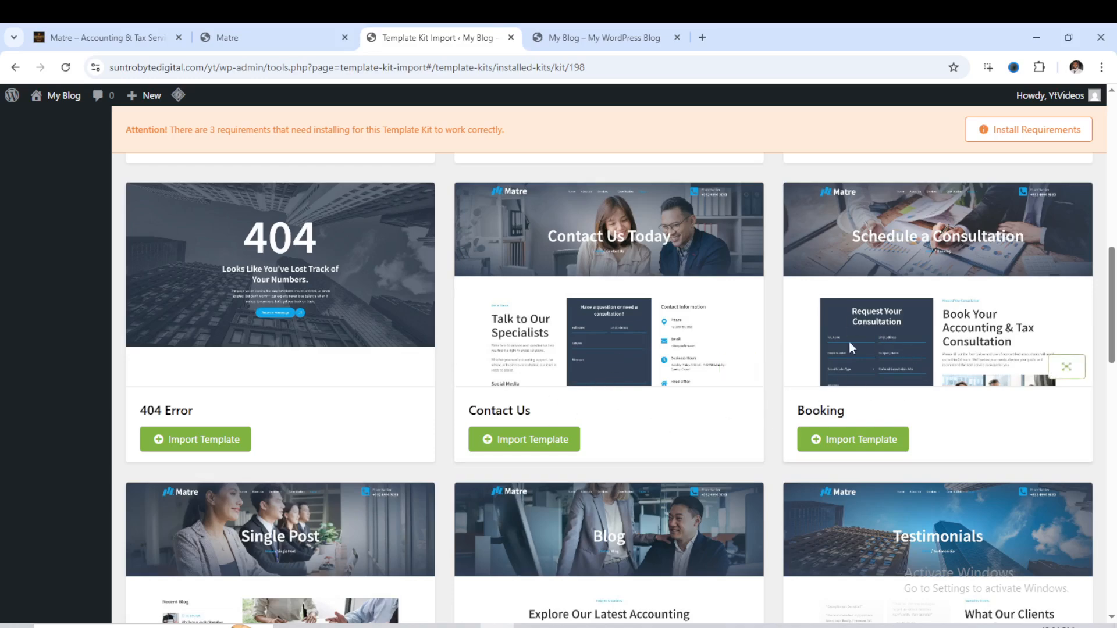
pyautogui.scroll(-3, 859, 347)
pyautogui.scroll(-3, 867, 367)
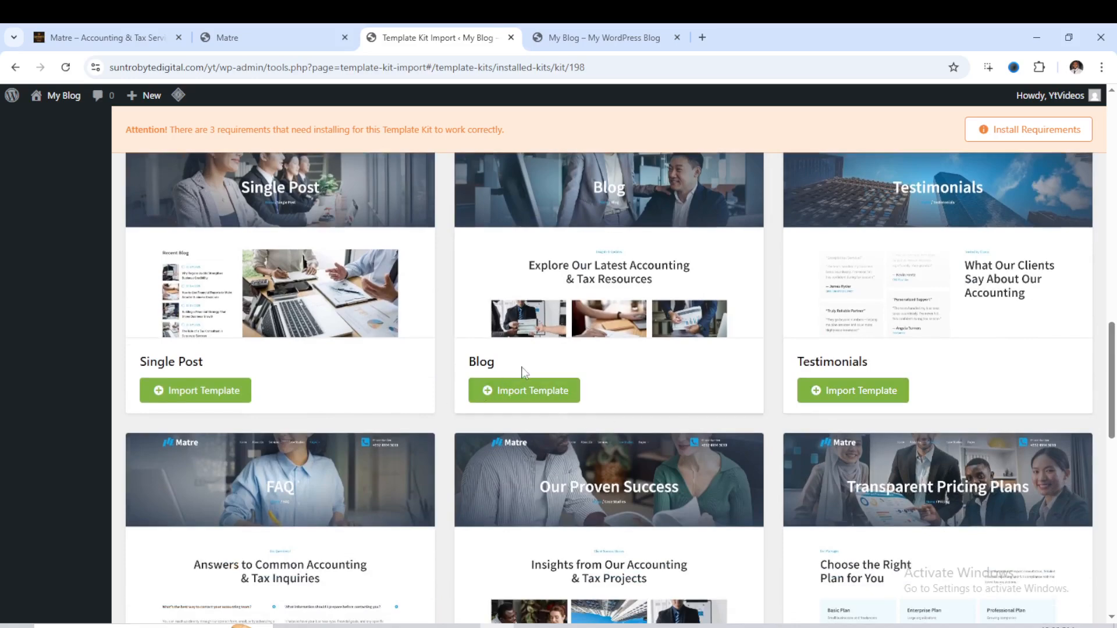
pyautogui.scroll(-3, 422, 383)
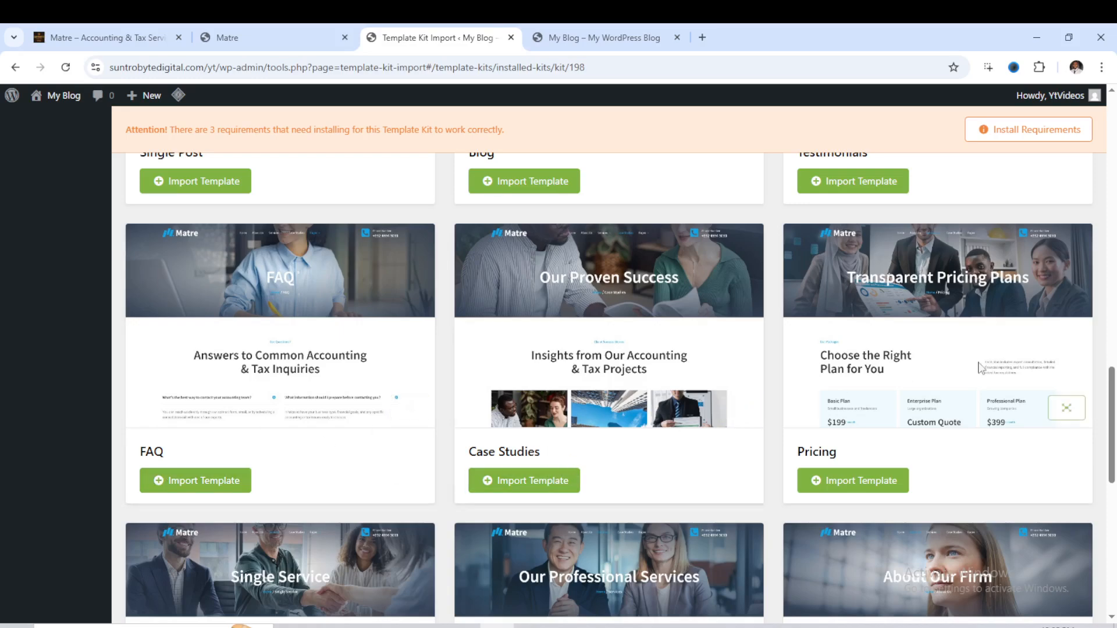
pyautogui.scroll(-3, 982, 367)
pyautogui.scroll(-3, 768, 302)
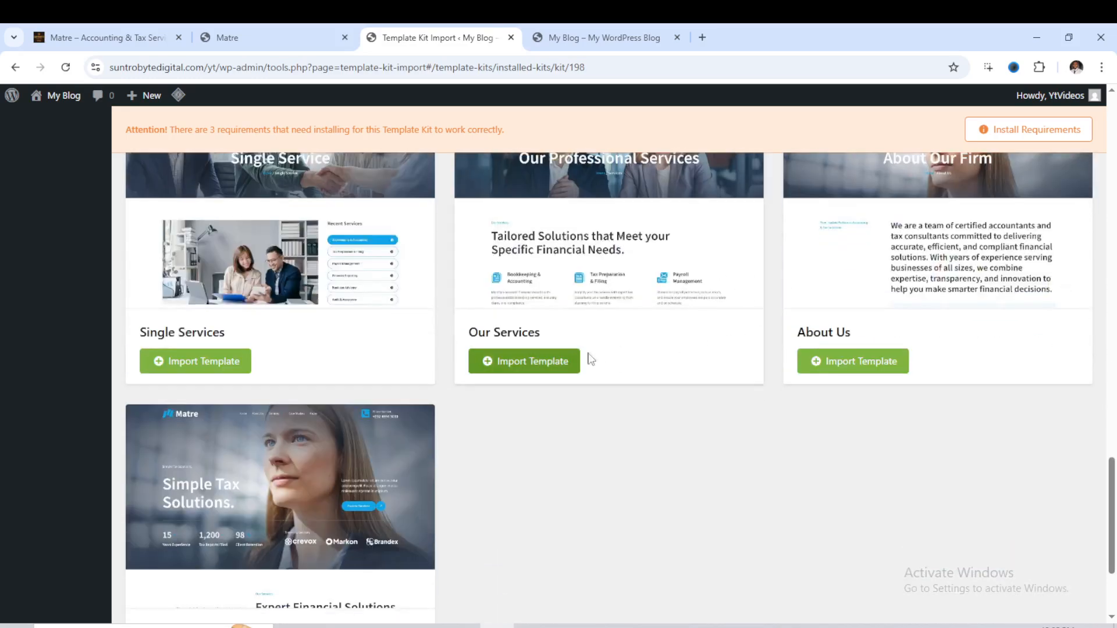
pyautogui.scroll(5, 568, 356)
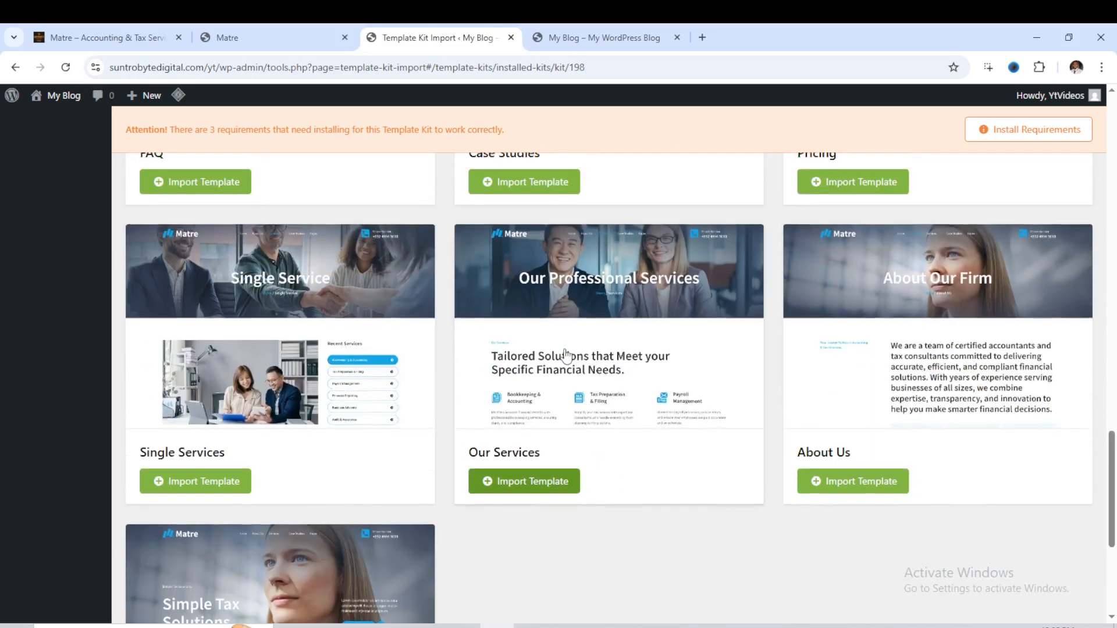
pyautogui.scroll(10, 558, 343)
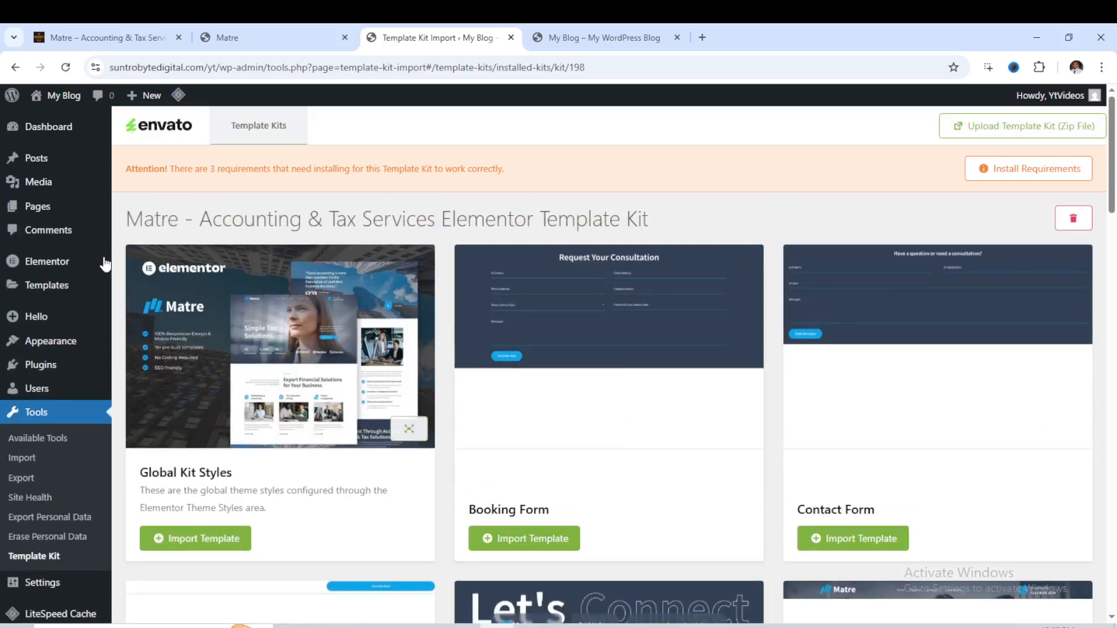
# - Import the kit's Global Kit Styles and reload the live site to check the applied styling
pyautogui.moveTo(55, 218)
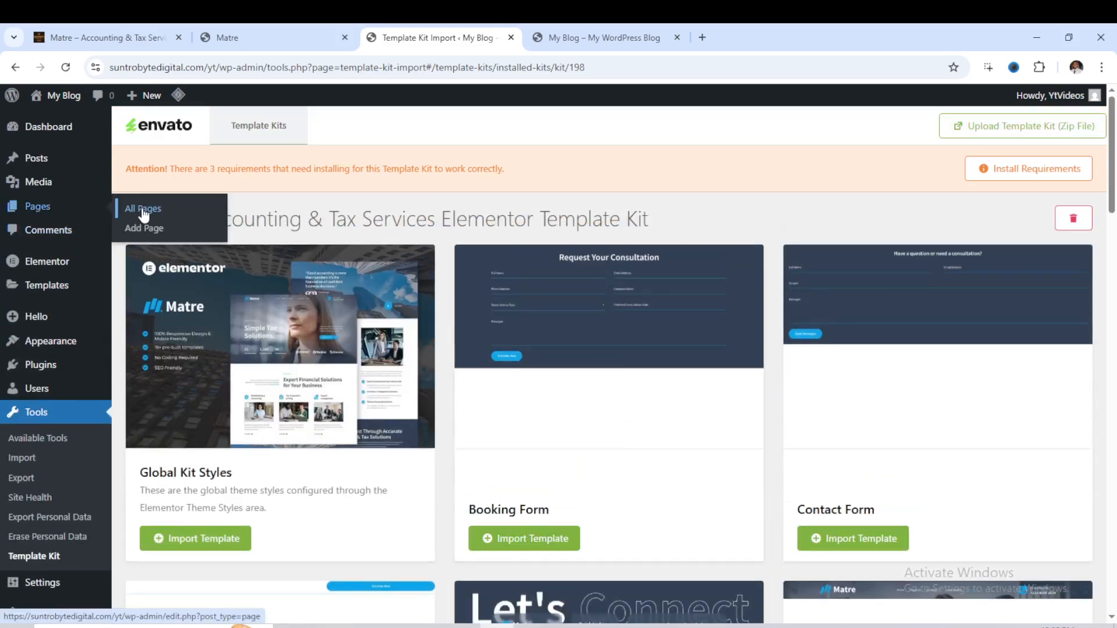
pyautogui.scroll(-1, 612, 374)
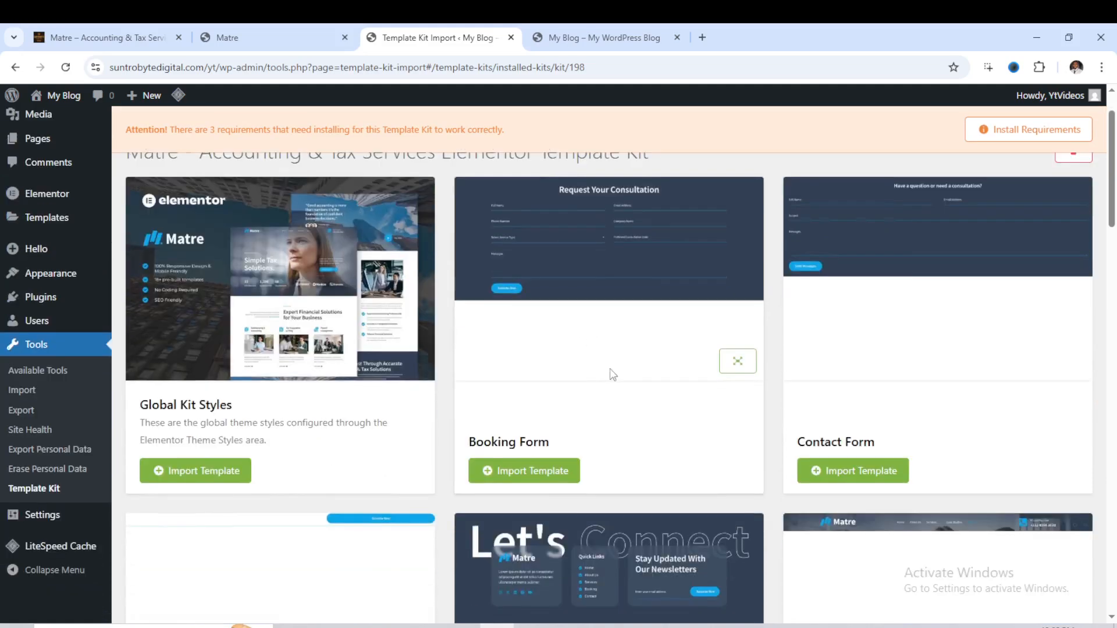
pyautogui.click(167, 473)
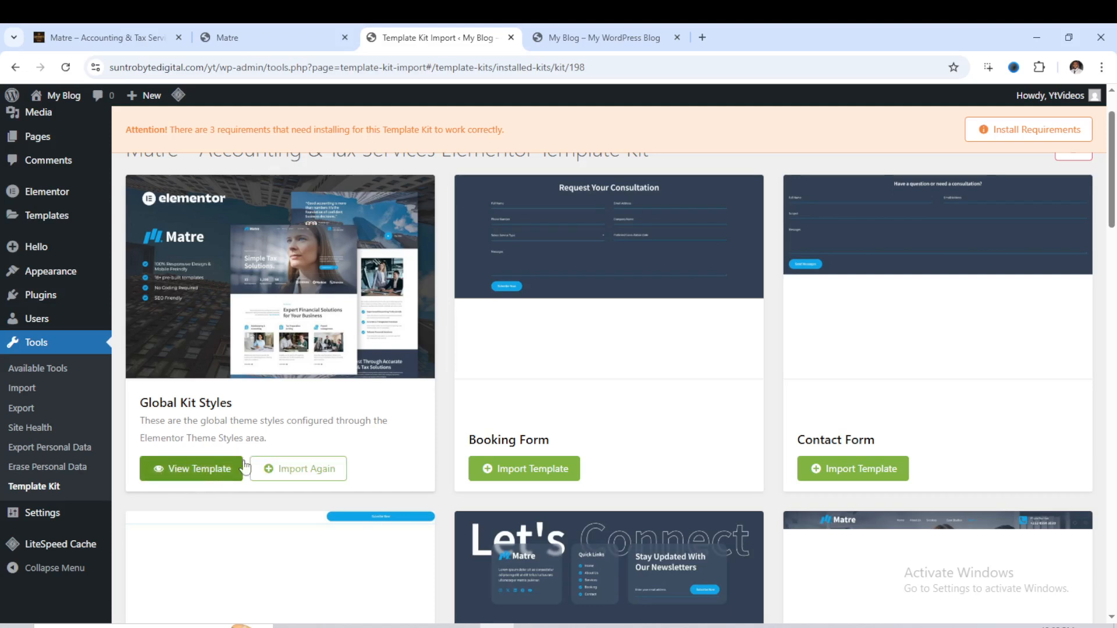
pyautogui.click(588, 47)
pyautogui.click(65, 67)
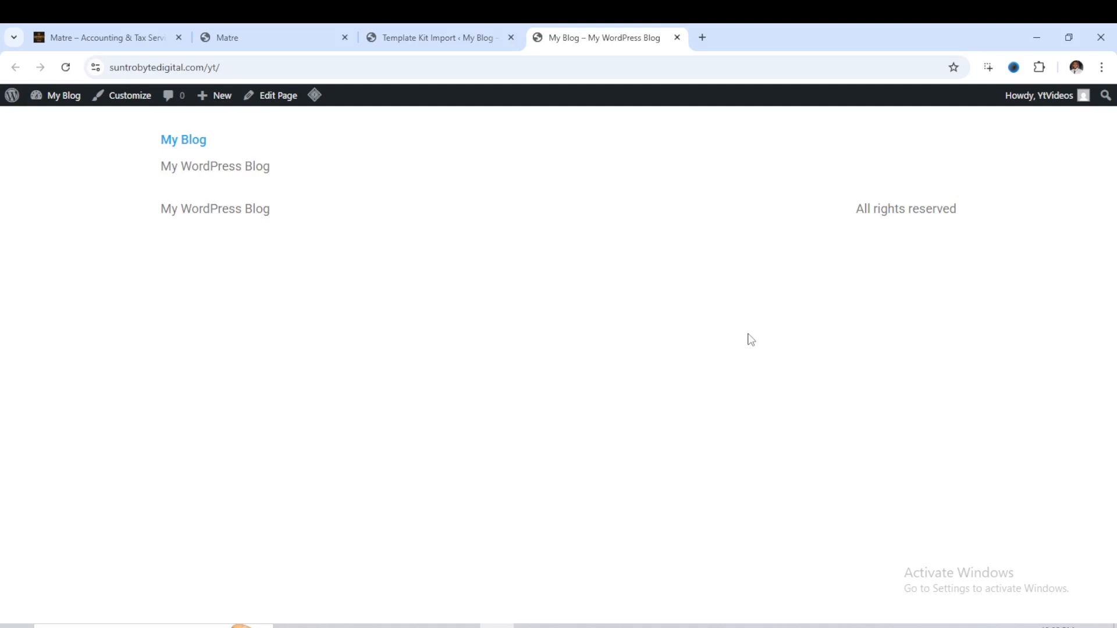
# - Install the kit's missing requirements: ElementsKit Lite, Jeg Kit for Elementor and MetForm
pyautogui.click(462, 37)
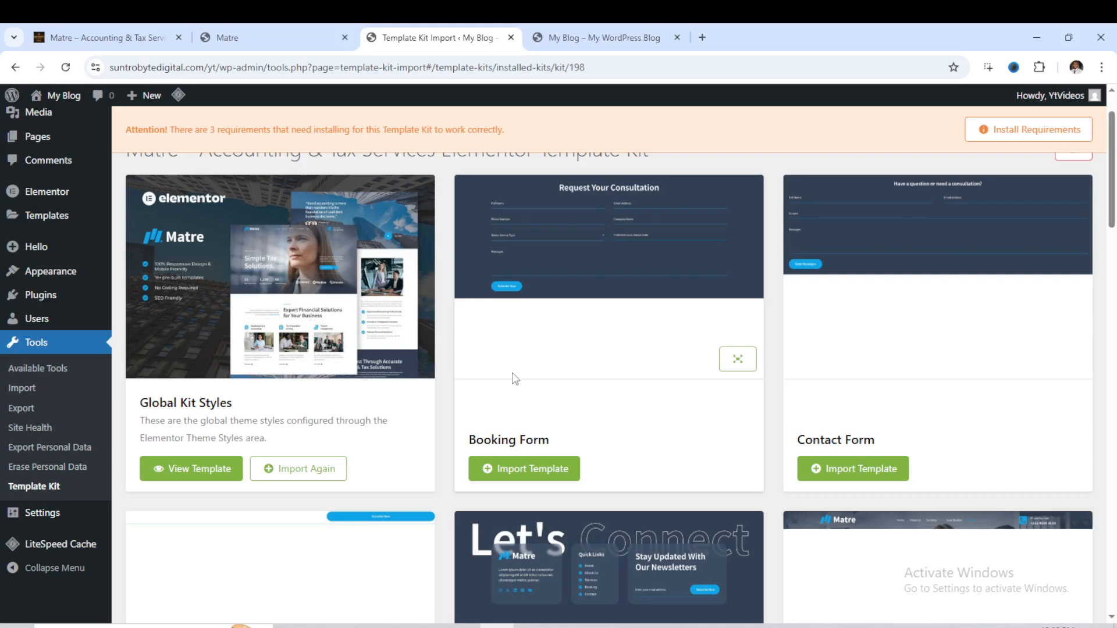
pyautogui.scroll(2, 531, 366)
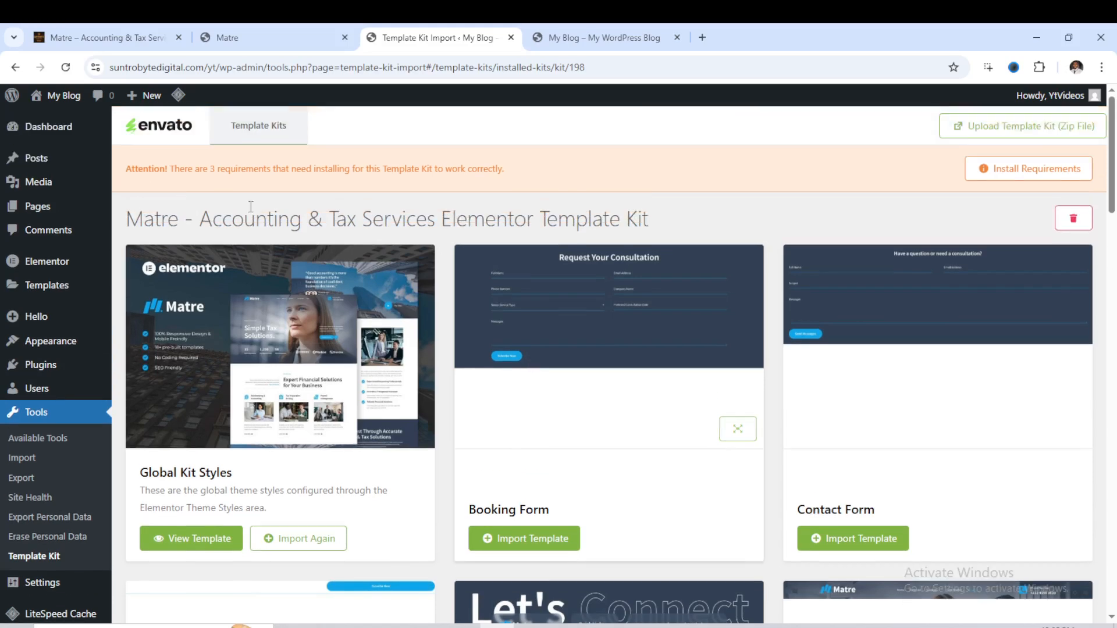
pyautogui.click(1021, 170)
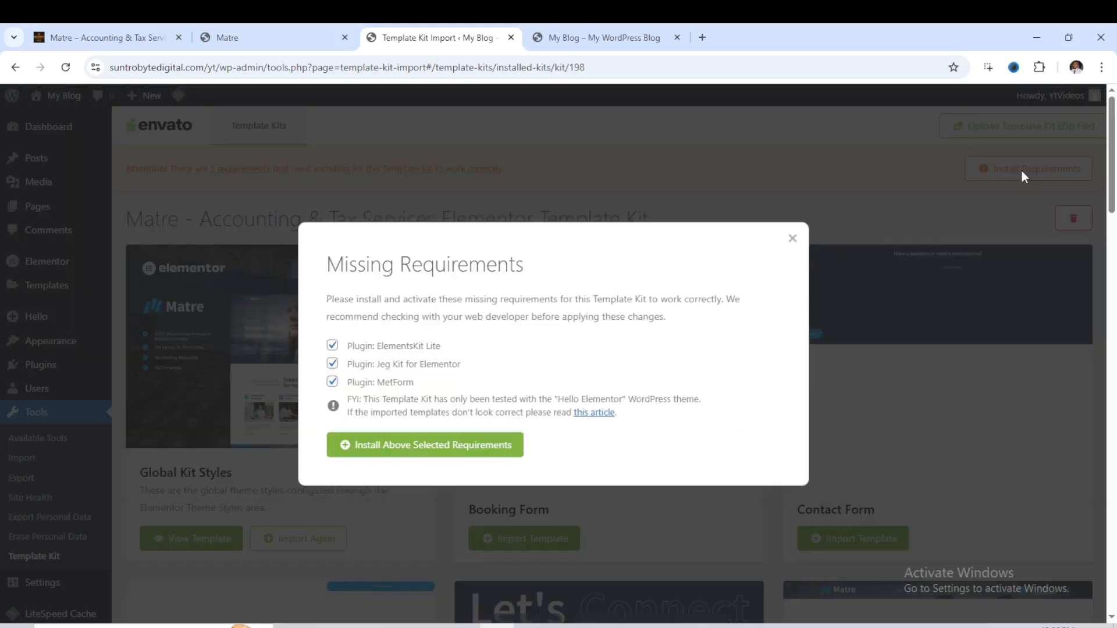
pyautogui.click(438, 451)
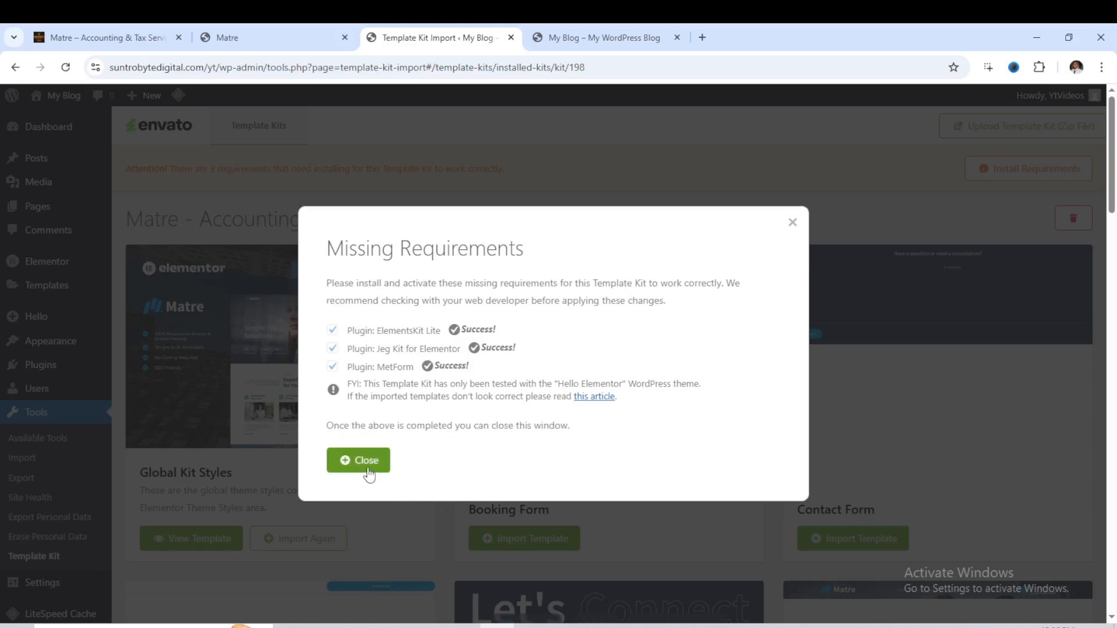
pyautogui.click(368, 466)
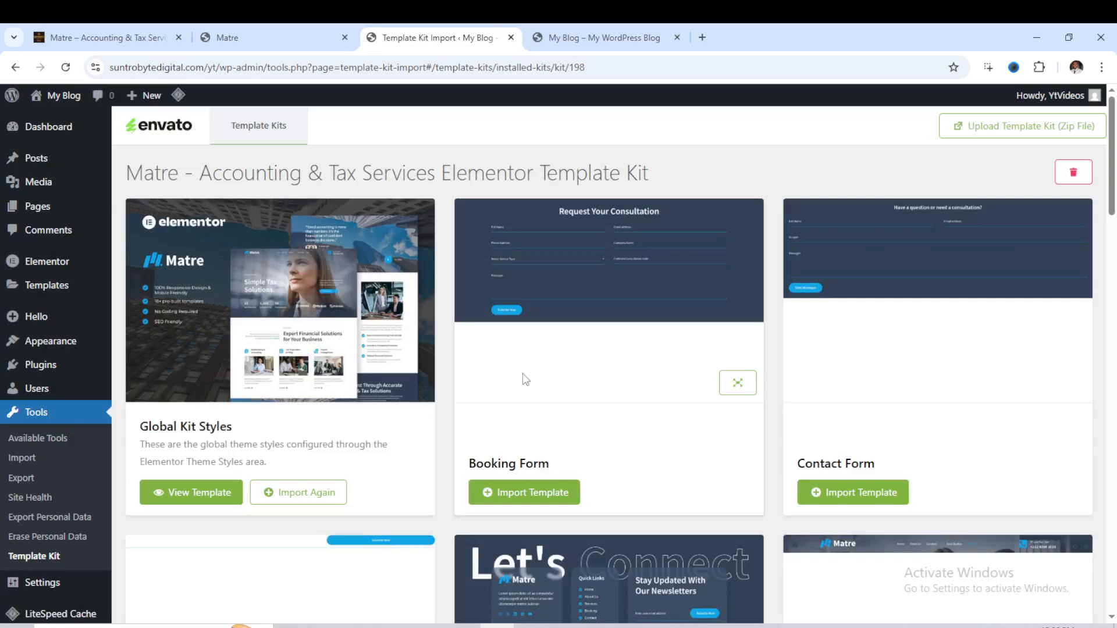
pyautogui.scroll(-5, 558, 328)
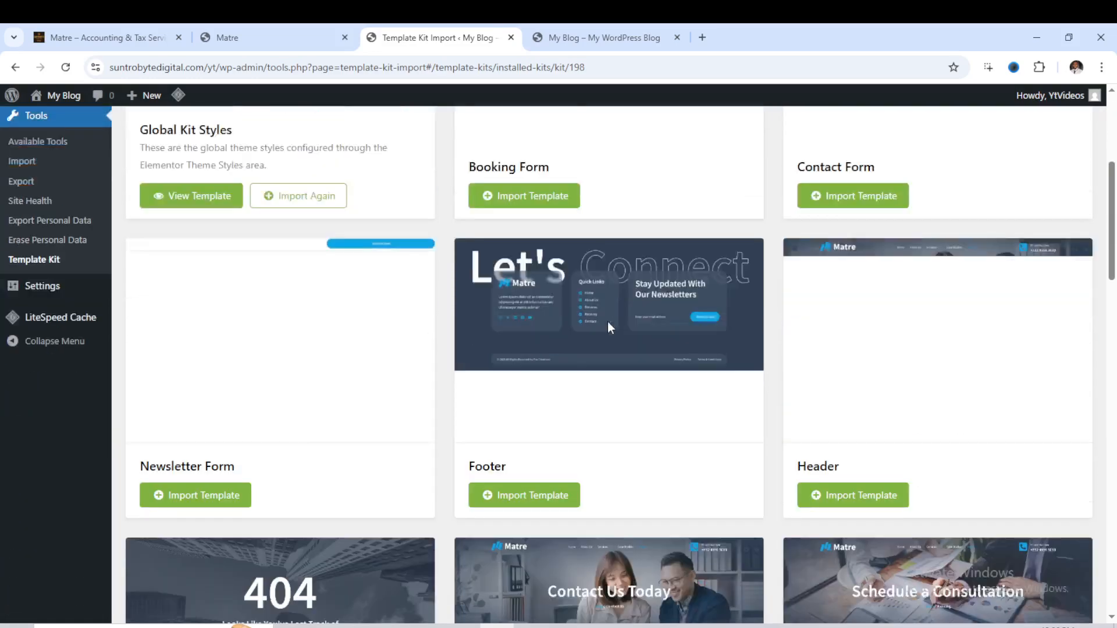
pyautogui.scroll(-20, 605, 326)
pyautogui.scroll(9, 601, 328)
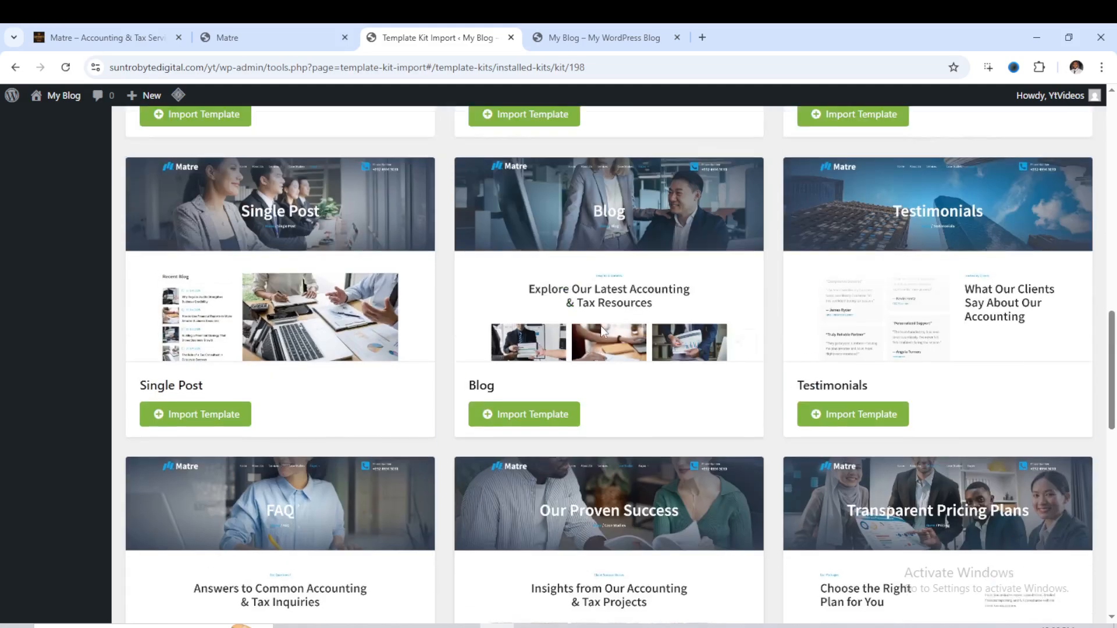
pyautogui.scroll(15, 600, 326)
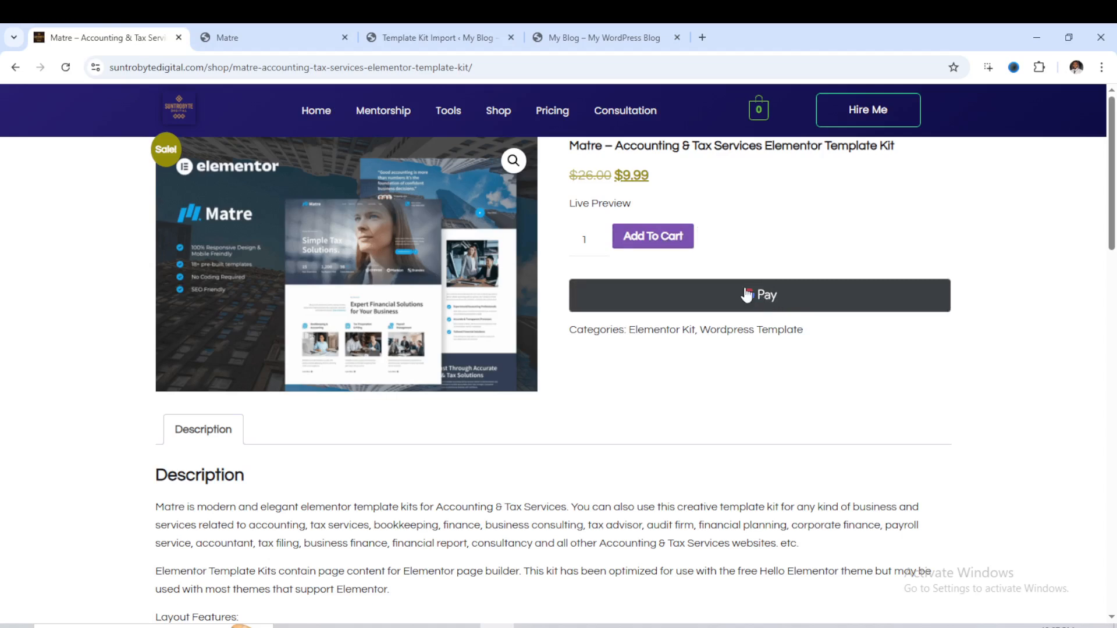
# - Add one Matre – Accounting & Tax Services Elementor Template Kit to the shop cart and proceed to the checkout's billing details
pyautogui.click(653, 239)
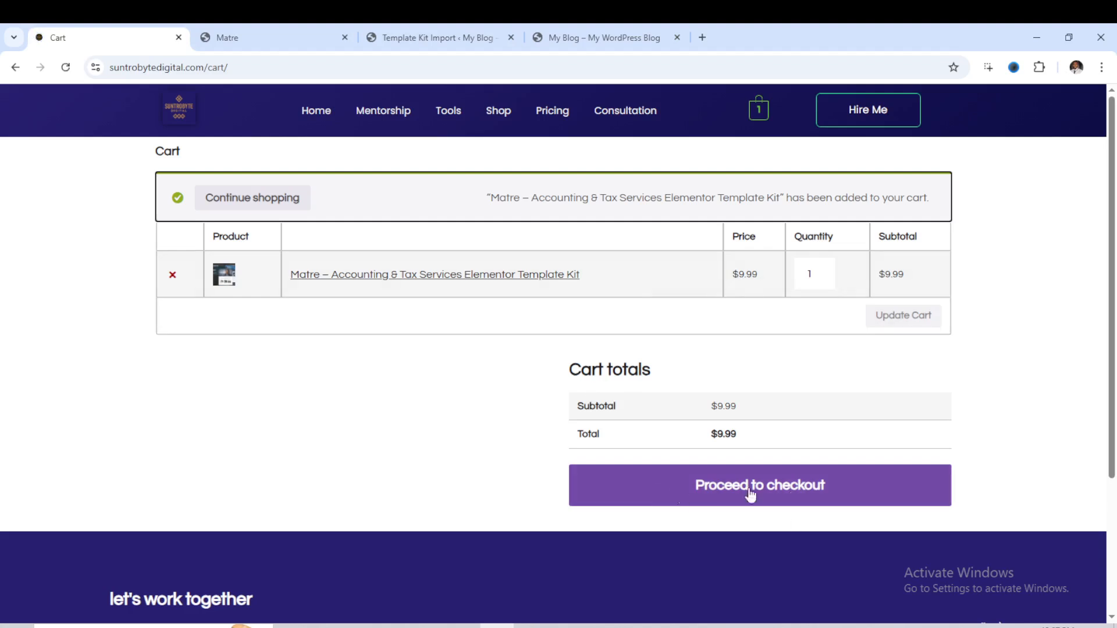
pyautogui.click(778, 485)
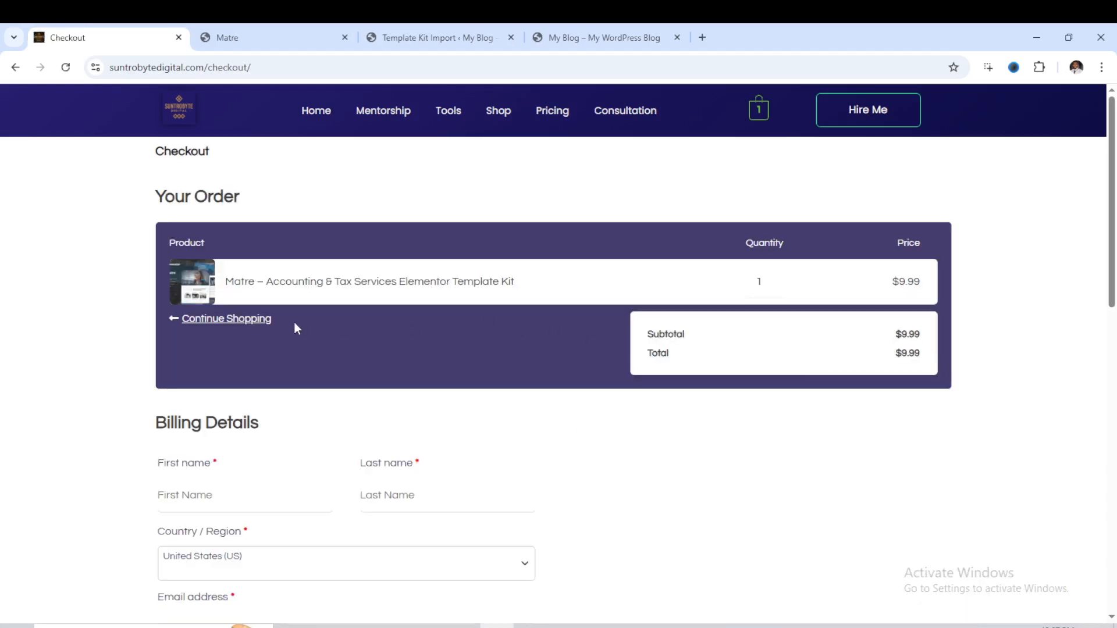
pyautogui.scroll(-2, 401, 269)
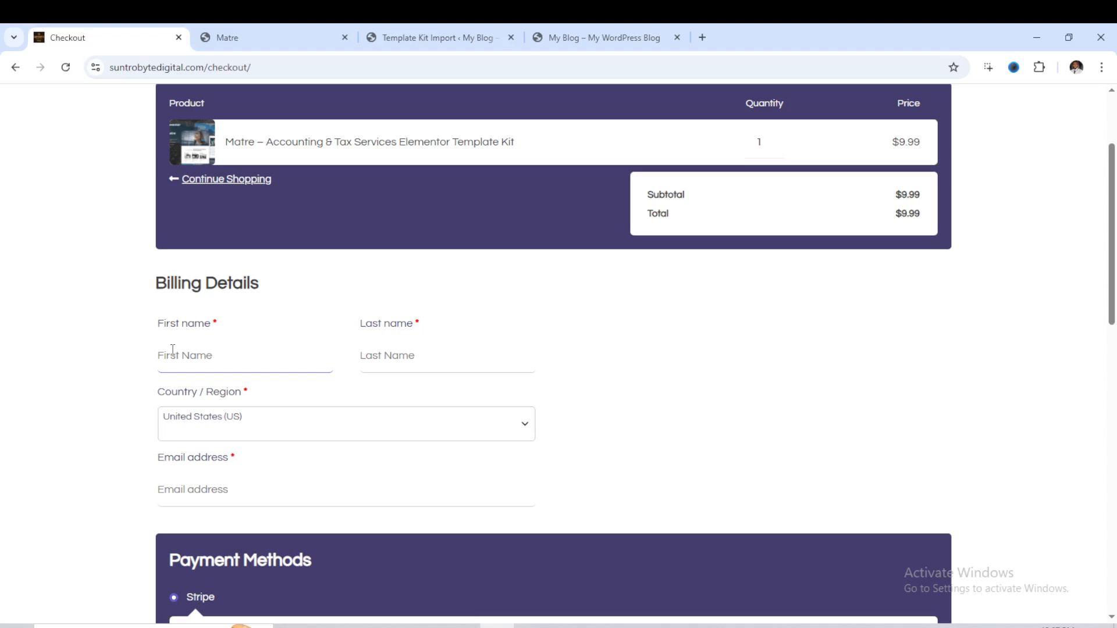
# - Review the checkout's name, country, email and card payment fields and the order submission area
pyautogui.click(380, 353)
pyautogui.scroll(-3, 291, 396)
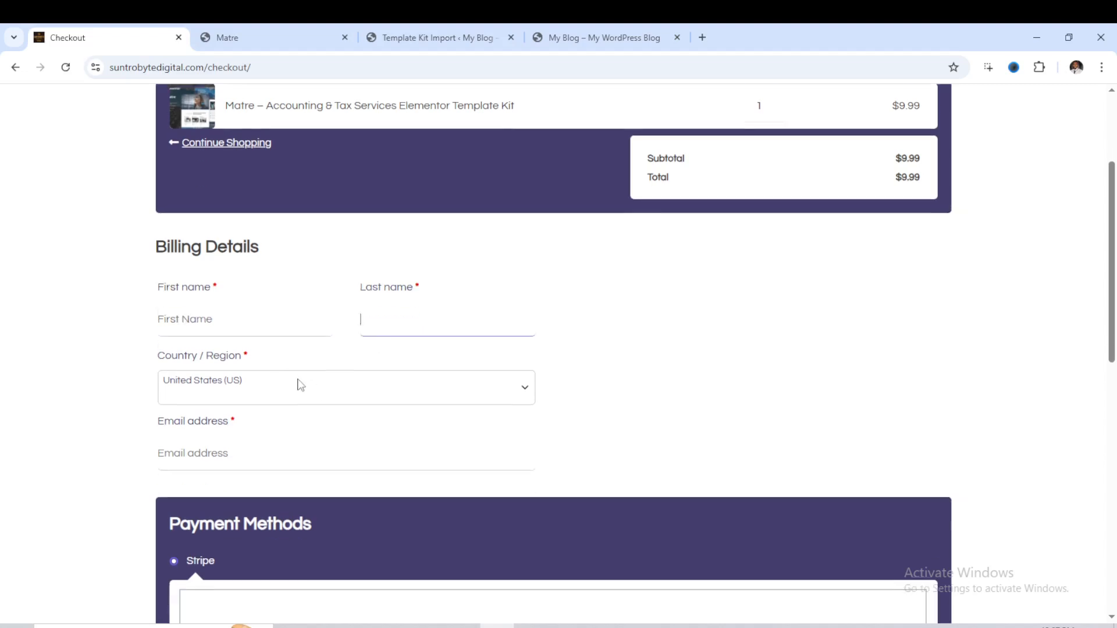
pyautogui.click(218, 267)
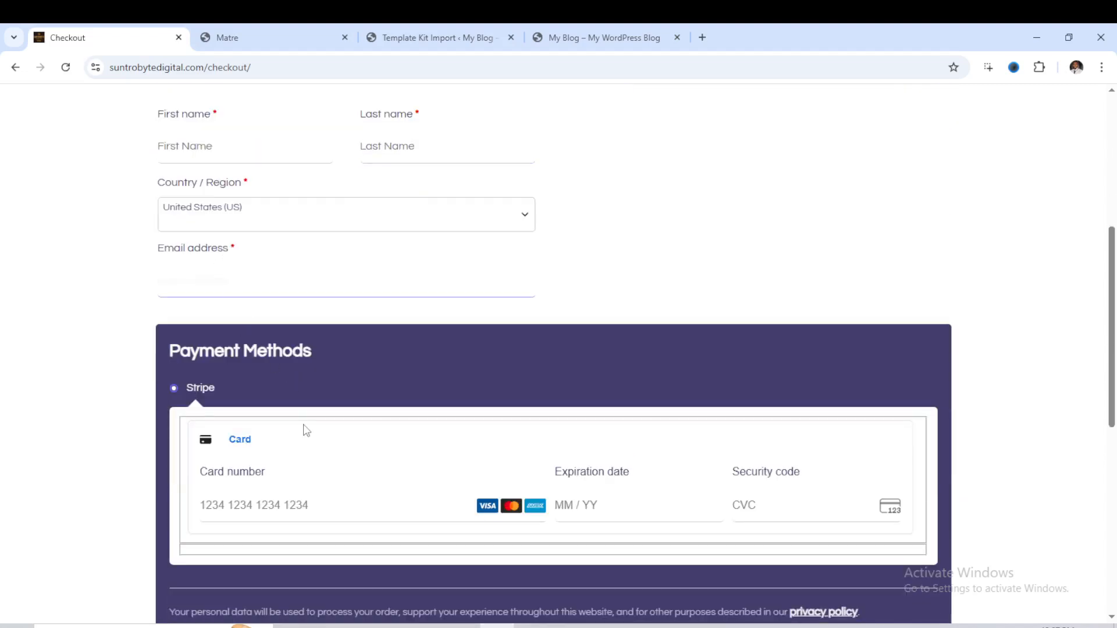
pyautogui.scroll(-3, 285, 373)
pyautogui.click(318, 294)
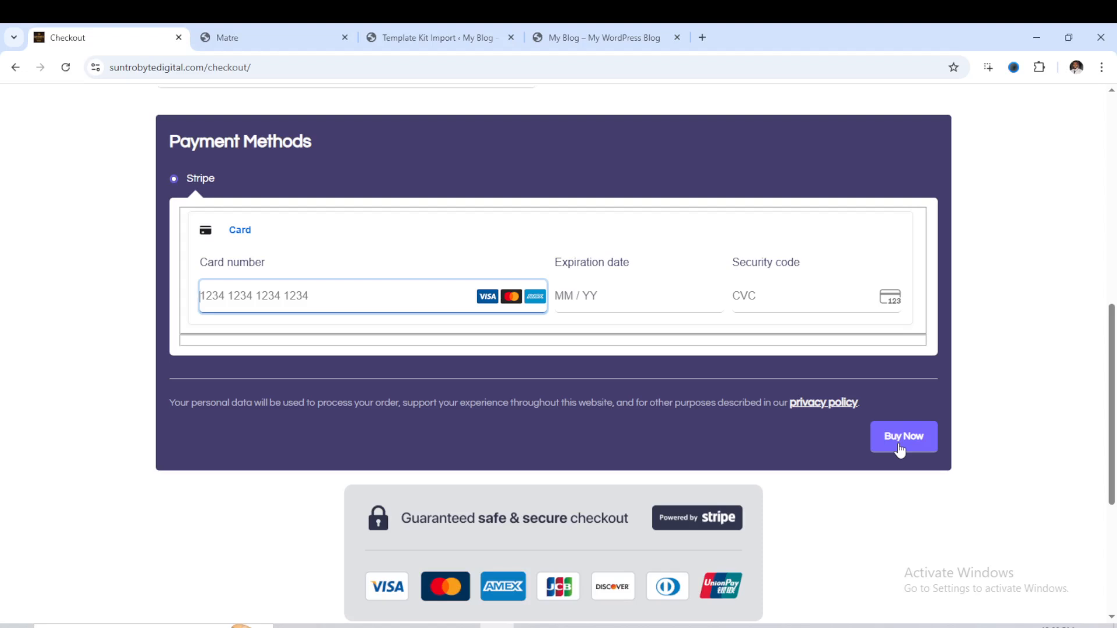
pyautogui.scroll(-3, 873, 436)
pyautogui.scroll(8, 818, 401)
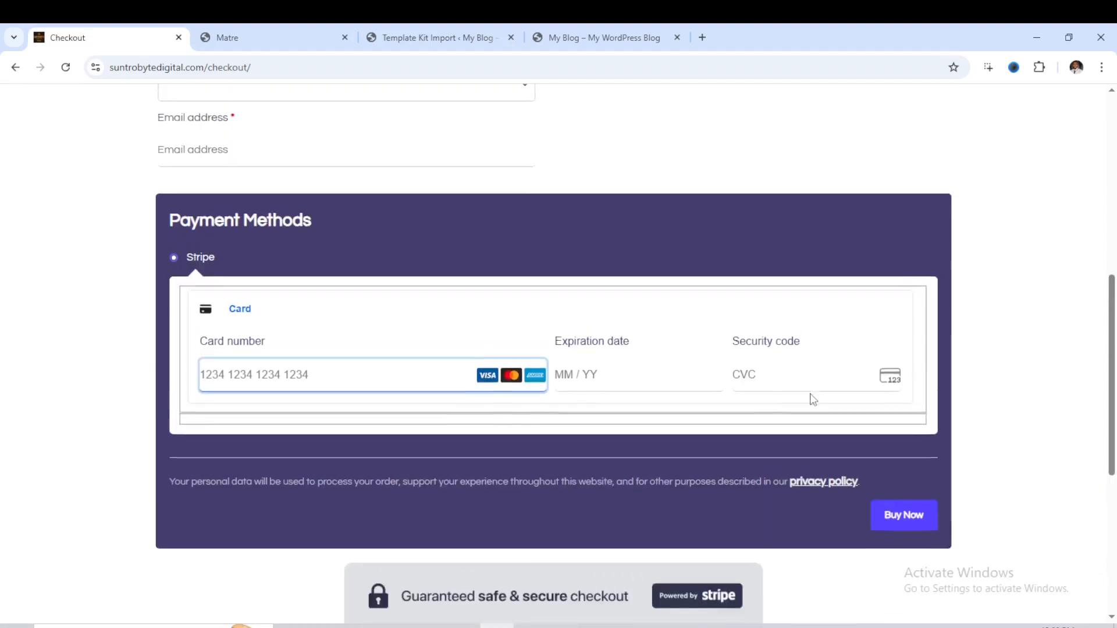
# - Return to the WordPress dashboard's installed template kits and check the live site's current front page
pyautogui.click(410, 35)
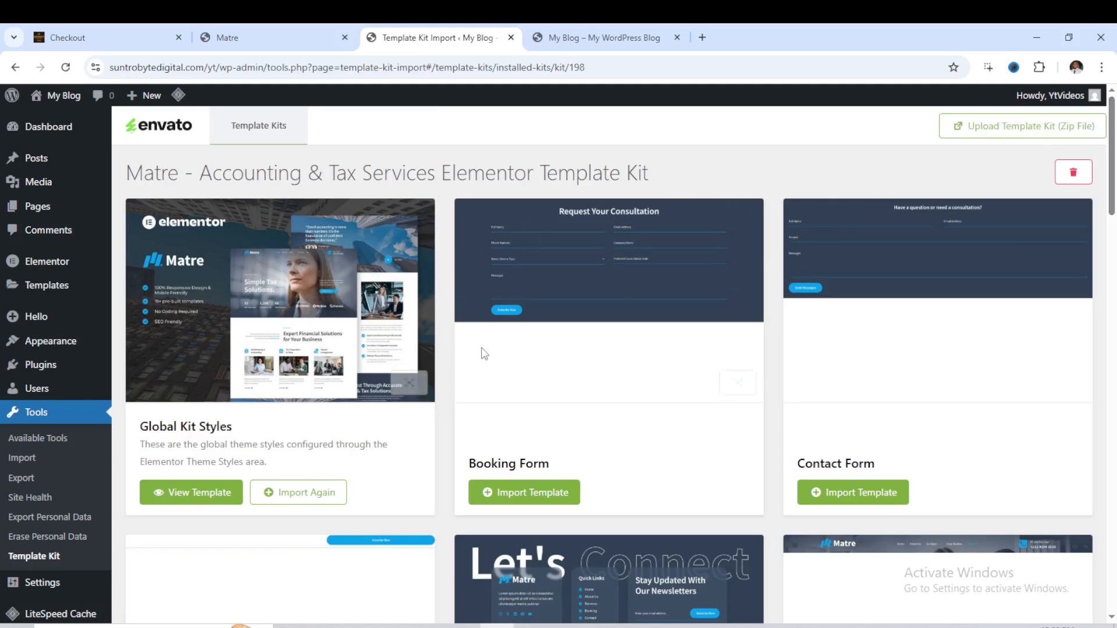
pyautogui.click(42, 557)
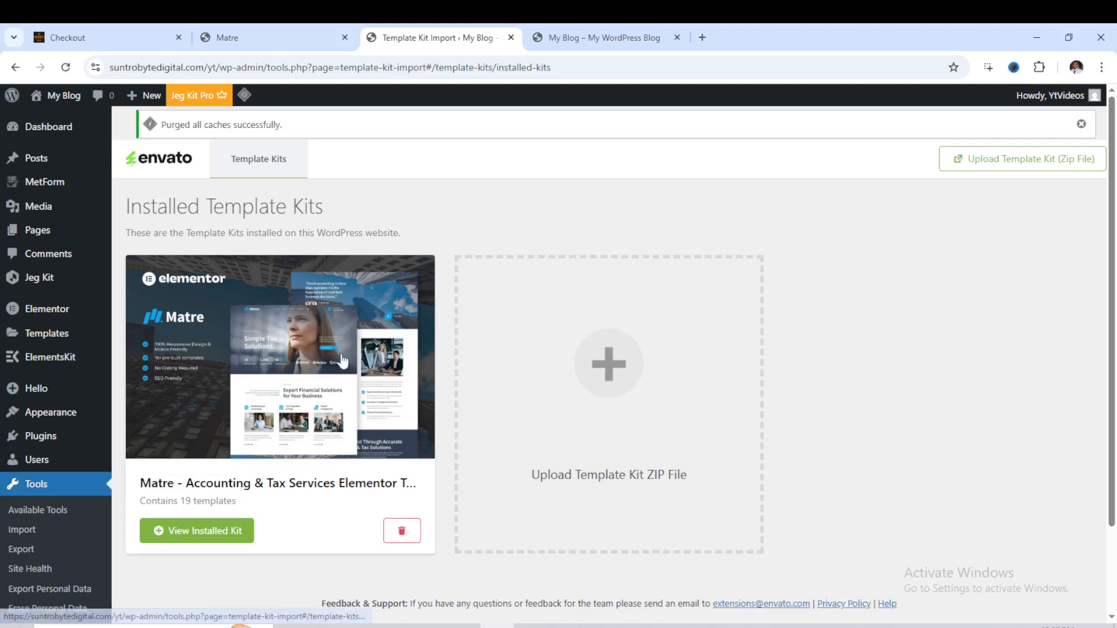
pyautogui.click(577, 37)
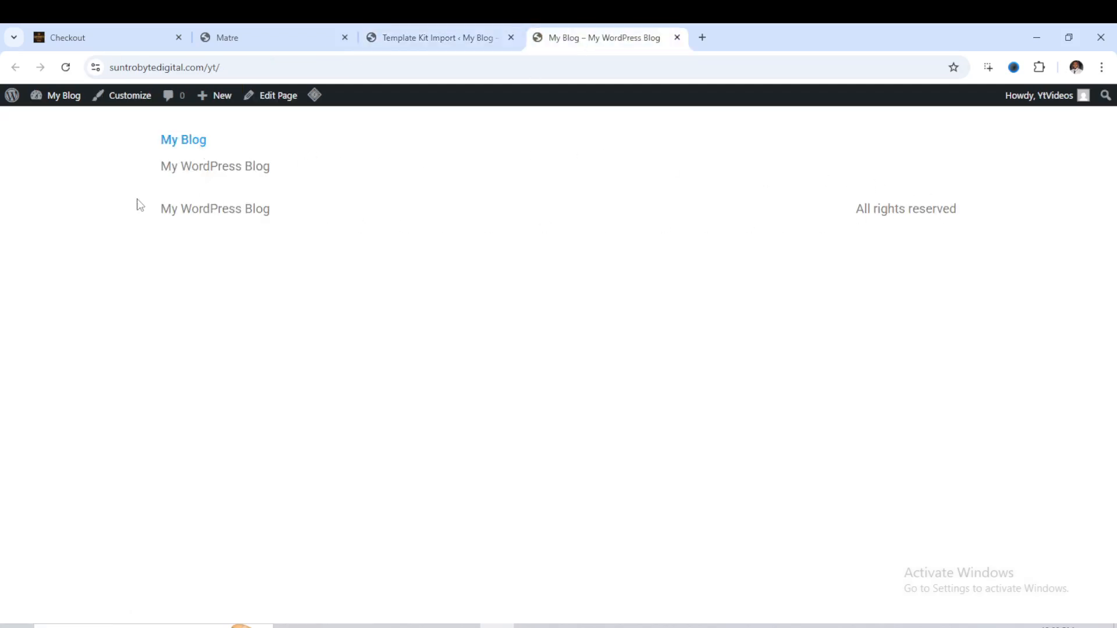
pyautogui.click(418, 45)
# - Create an active ElementsKit header template titled Header for the entire site and open its content in the Elementor editor
pyautogui.moveTo(47, 322)
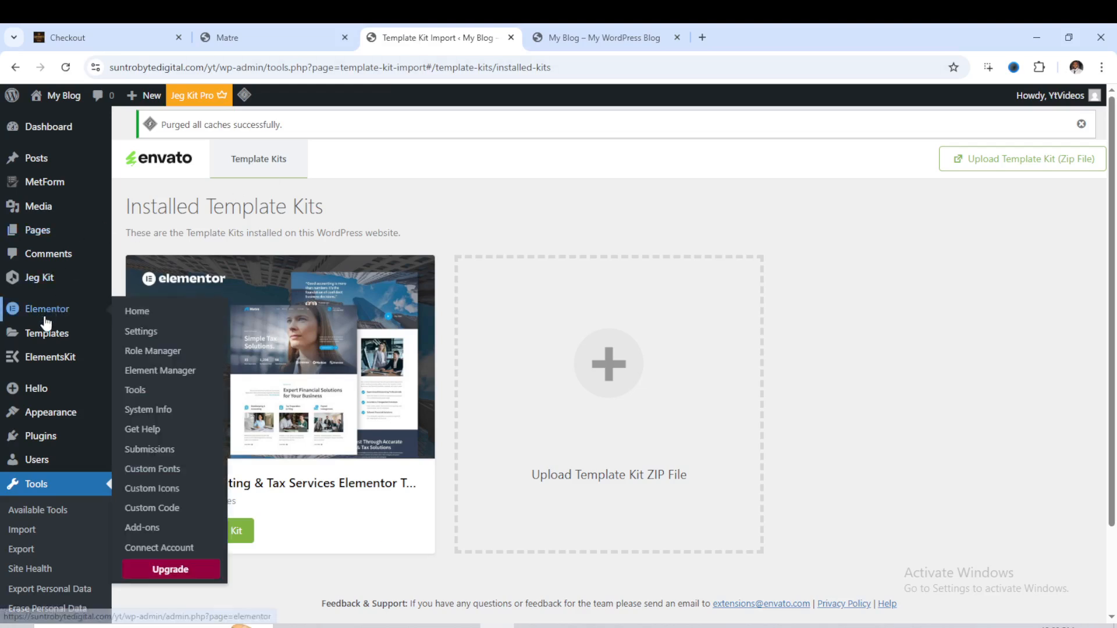
pyautogui.moveTo(43, 364)
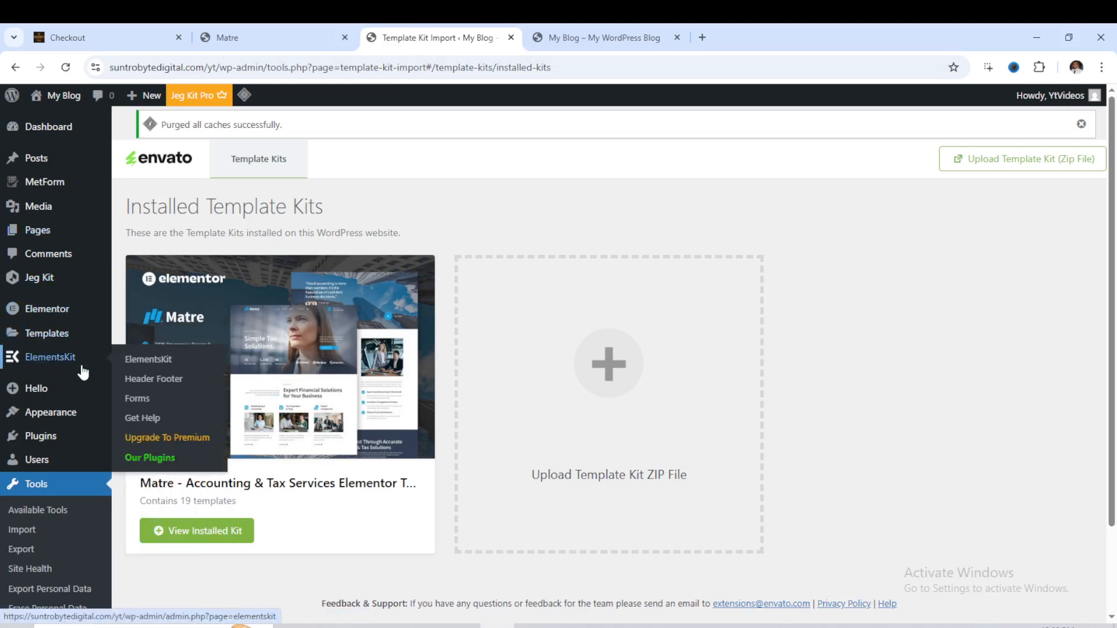
pyautogui.click(150, 386)
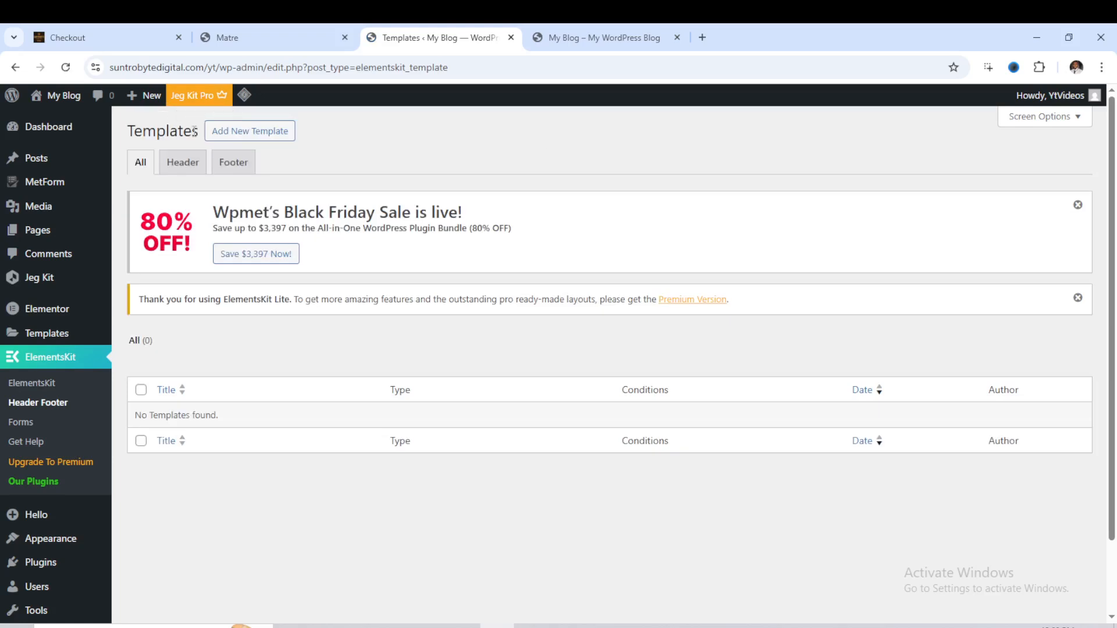
pyautogui.click(273, 131)
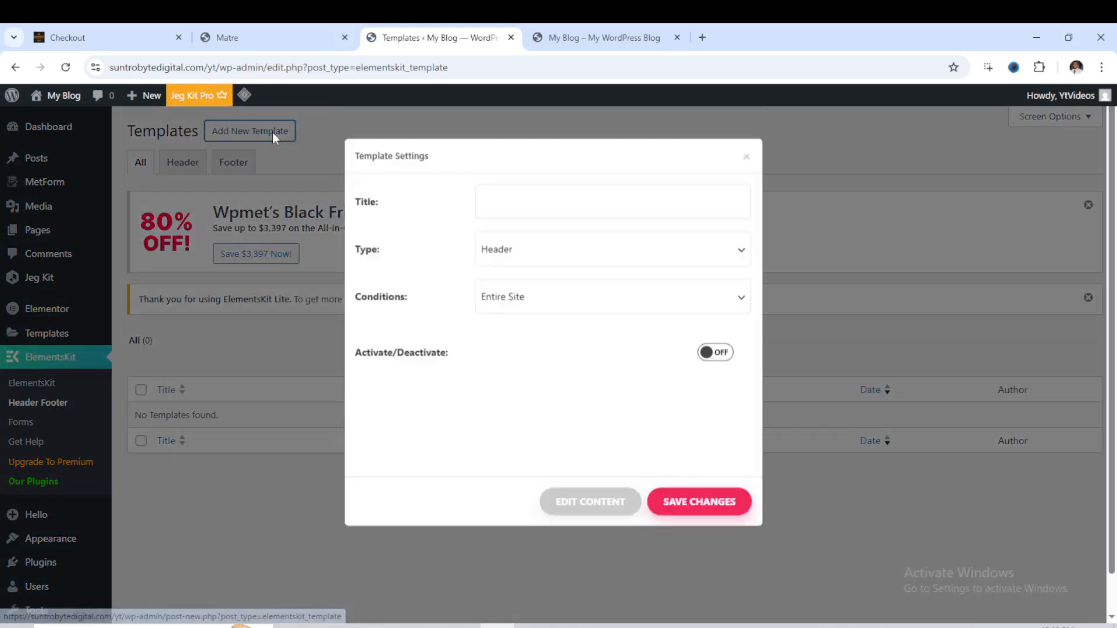
pyautogui.click(494, 249)
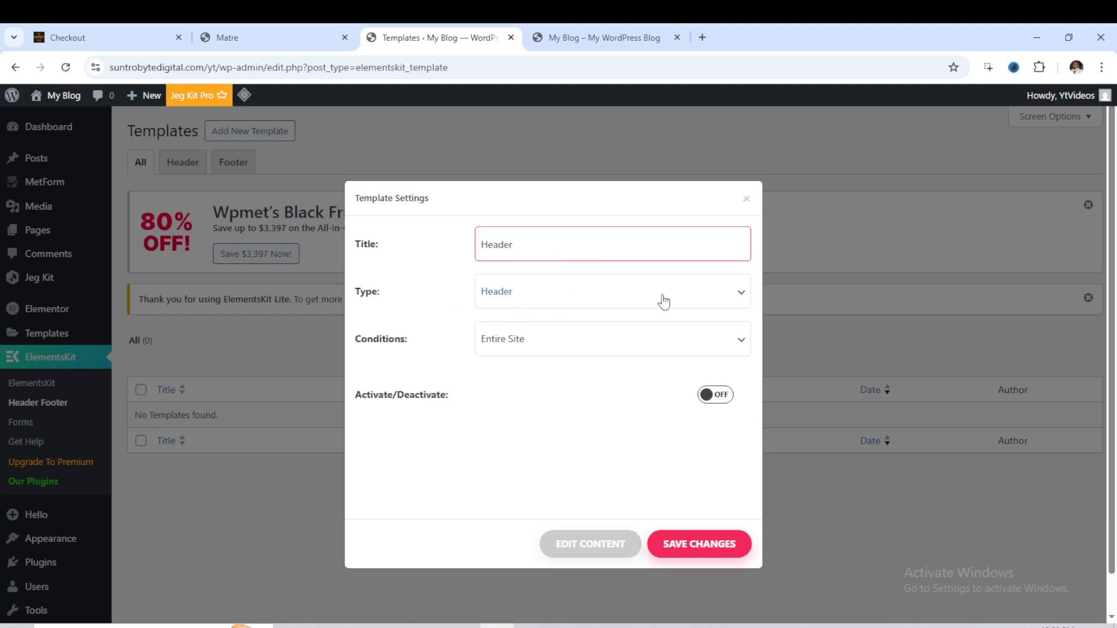
pyautogui.click(717, 397)
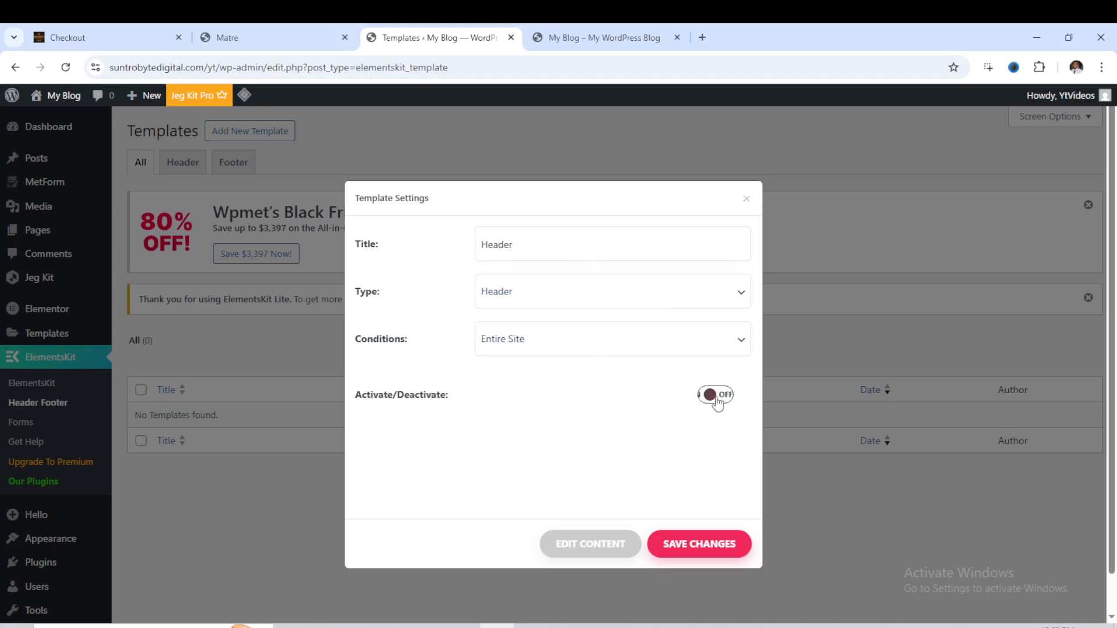
pyautogui.click(696, 546)
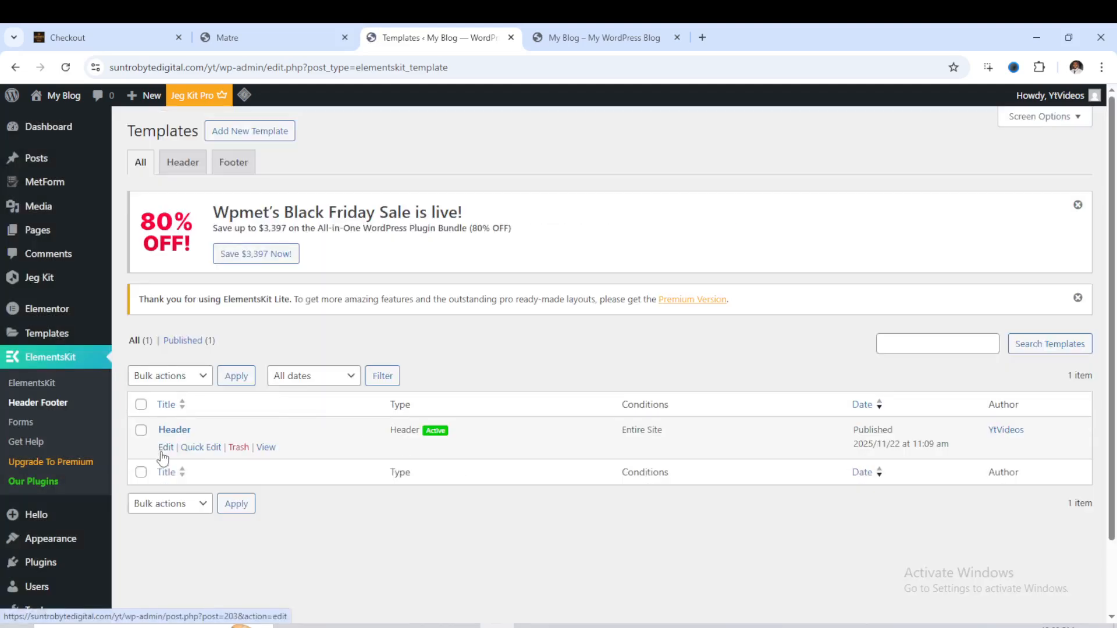
pyautogui.click(166, 448)
pyautogui.click(597, 545)
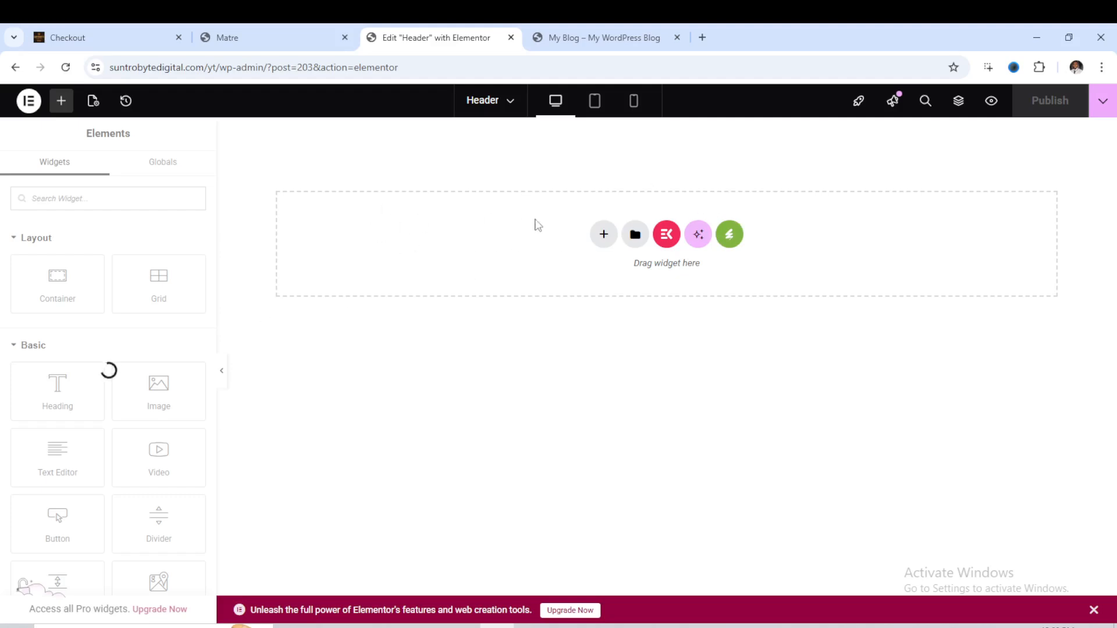
# - Try out the Matre kit's Header template in the header layout and delete the inserted container
pyautogui.click(730, 235)
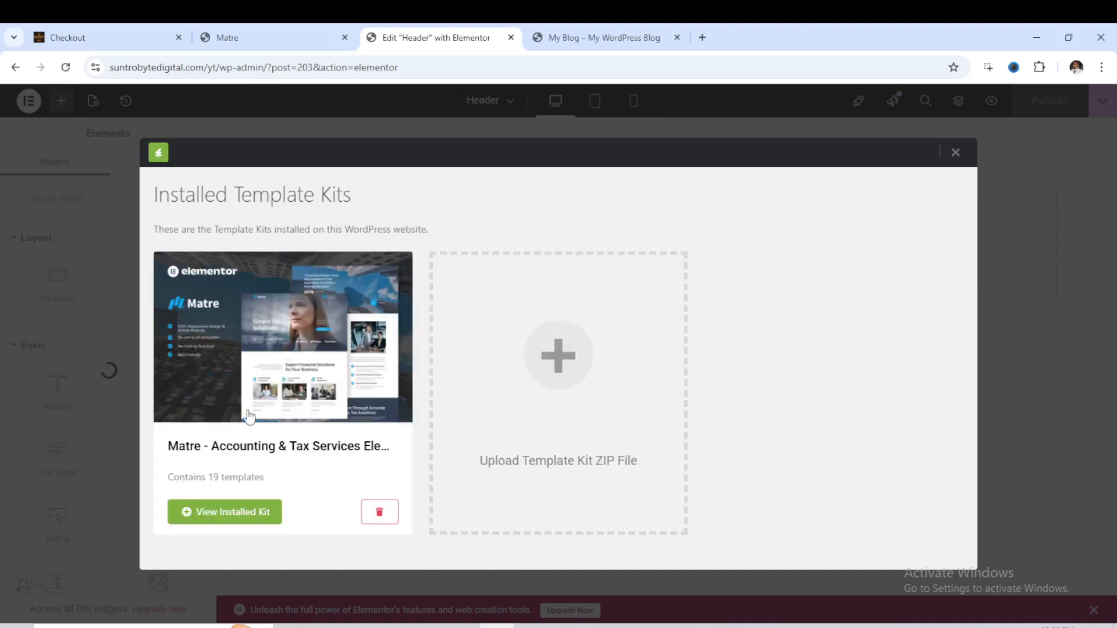
pyautogui.click(215, 513)
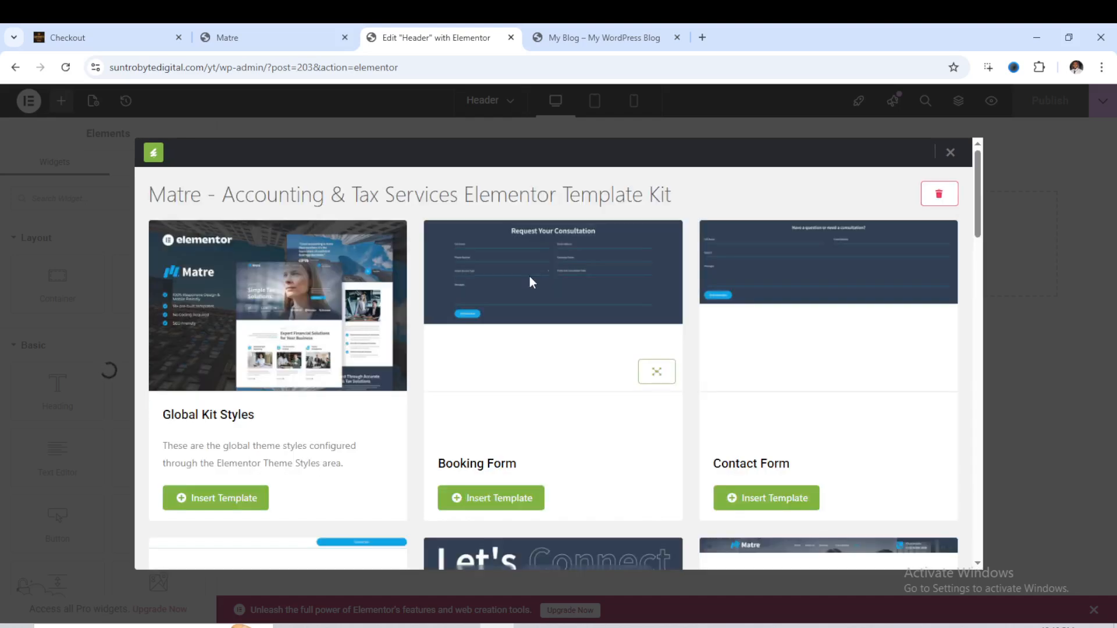
pyautogui.scroll(-2, 658, 348)
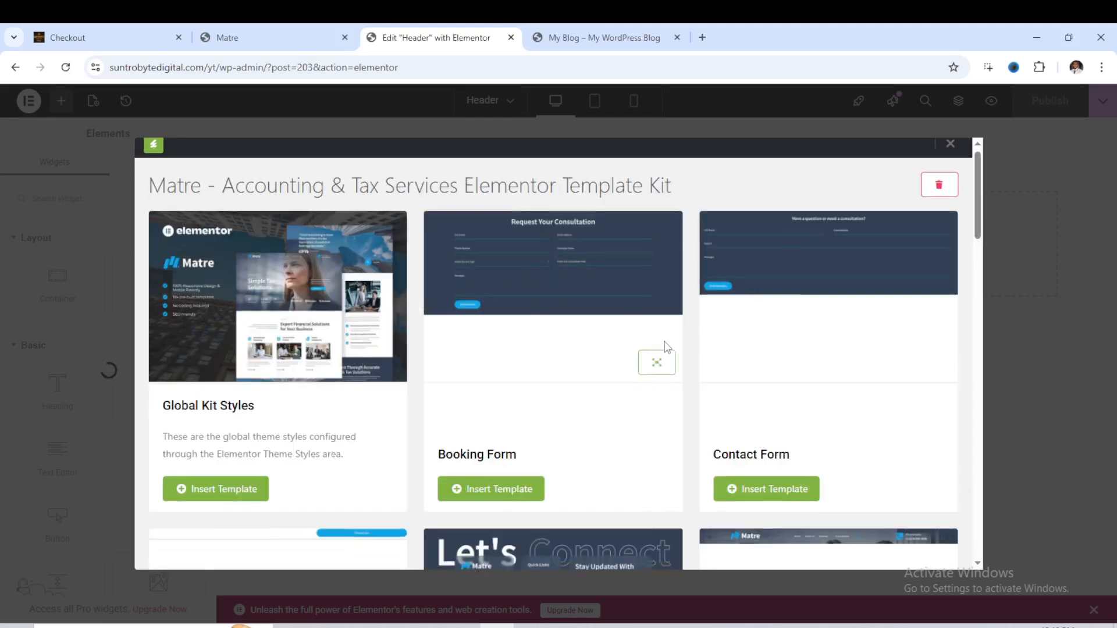
pyautogui.scroll(-2, 675, 349)
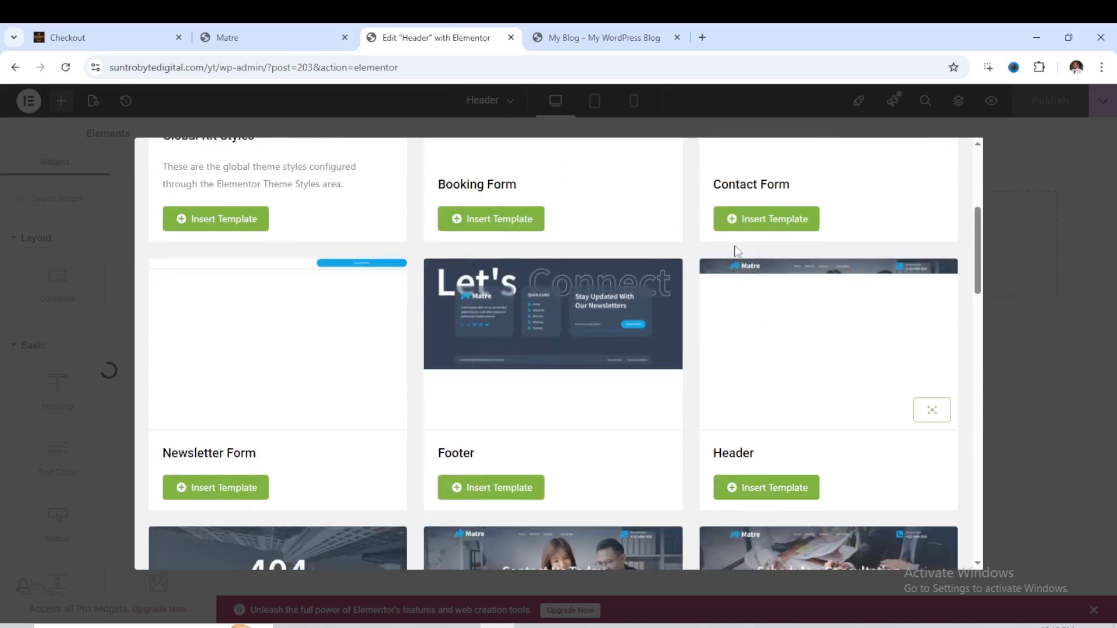
pyautogui.click(751, 495)
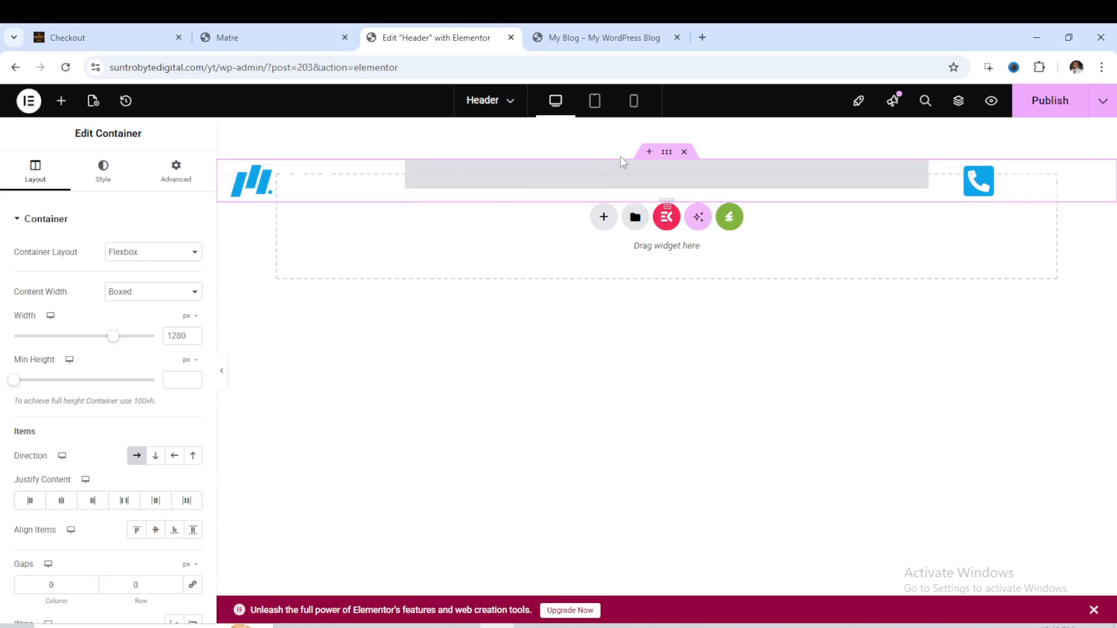
pyautogui.click(684, 152)
# - Insert the Header template from the installed Matre kit into the empty header layout
pyautogui.click(729, 234)
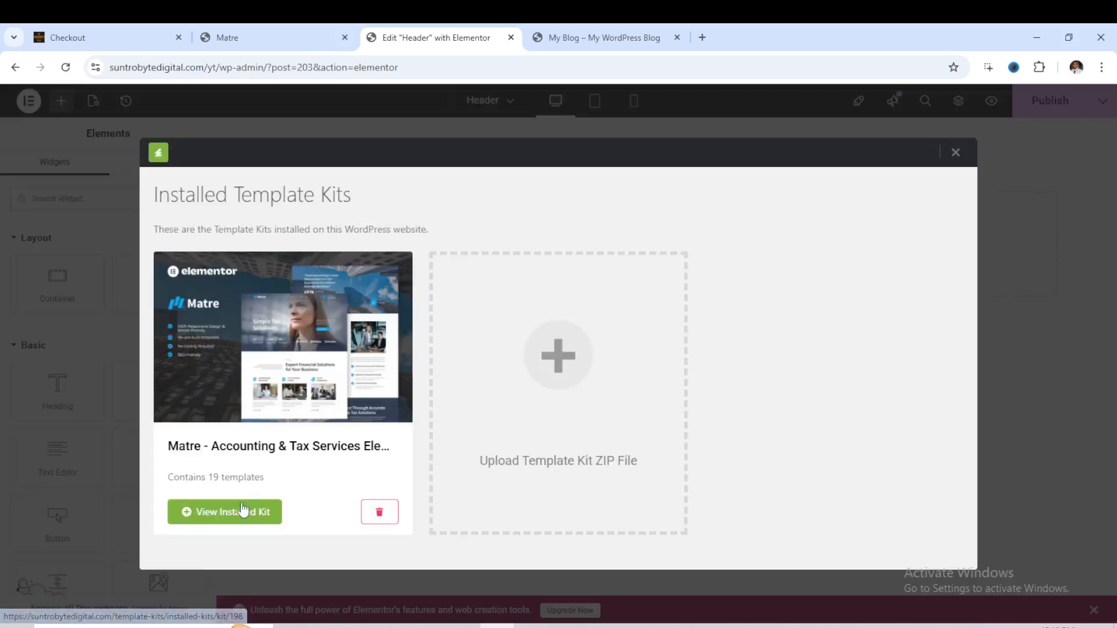
pyautogui.click(239, 511)
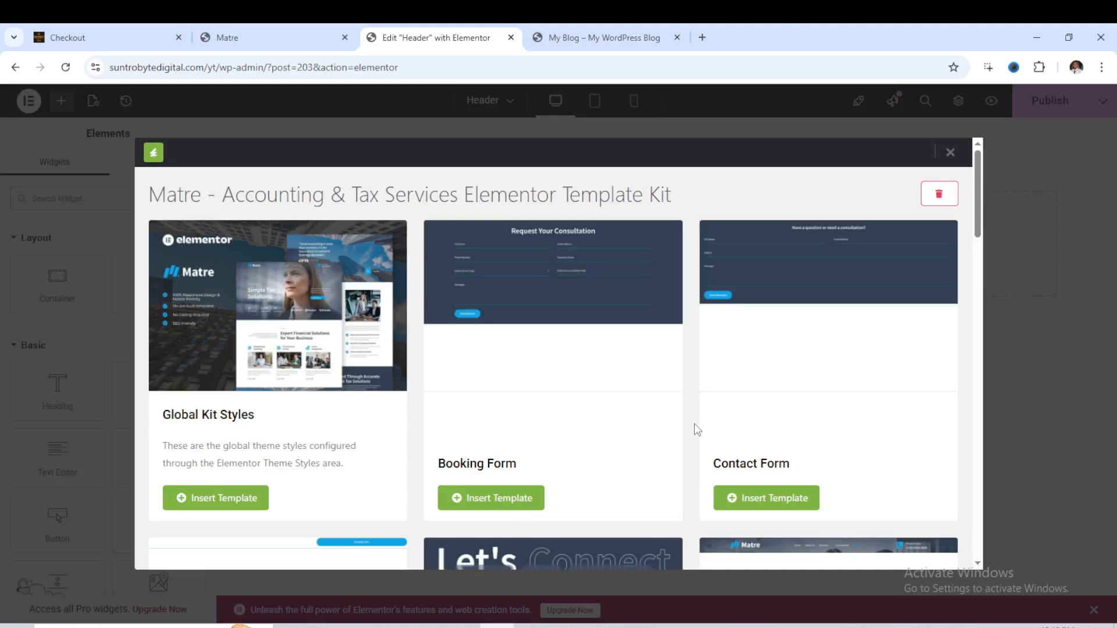
pyautogui.scroll(-3, 754, 404)
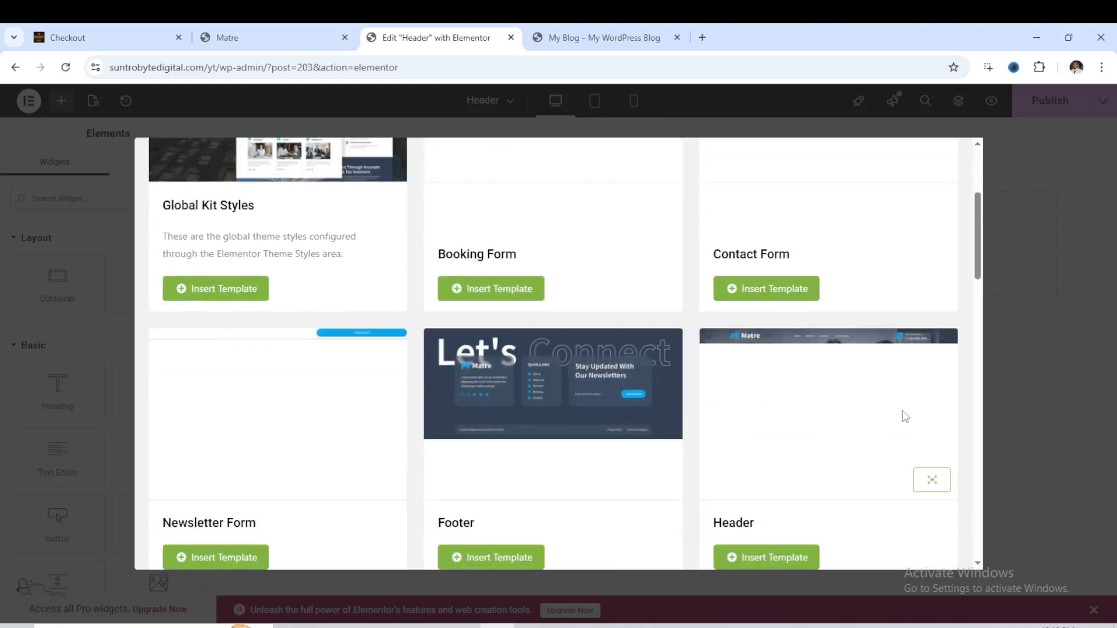
pyautogui.click(777, 557)
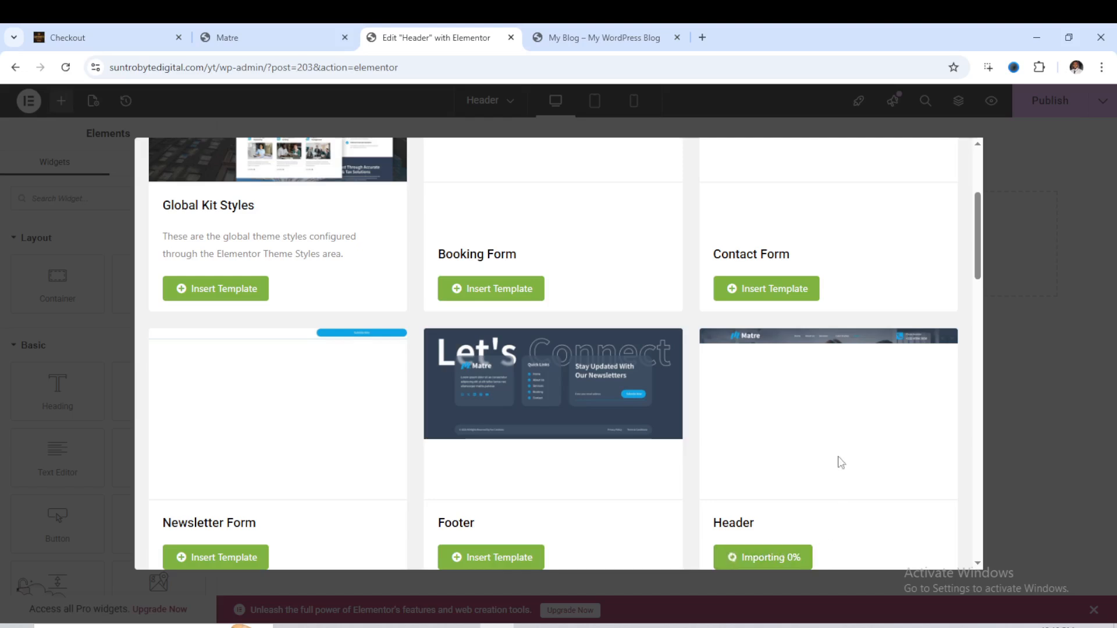
pyautogui.scroll(-2, 839, 453)
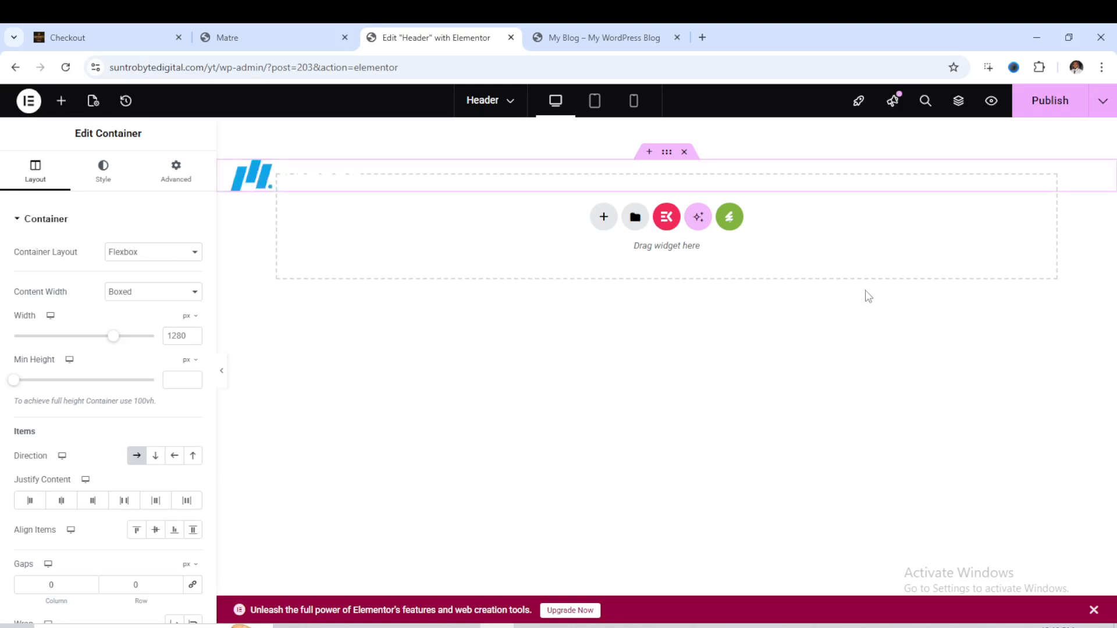
# - Inspect the content and style settings of the header's phone icon box
pyautogui.click(1025, 178)
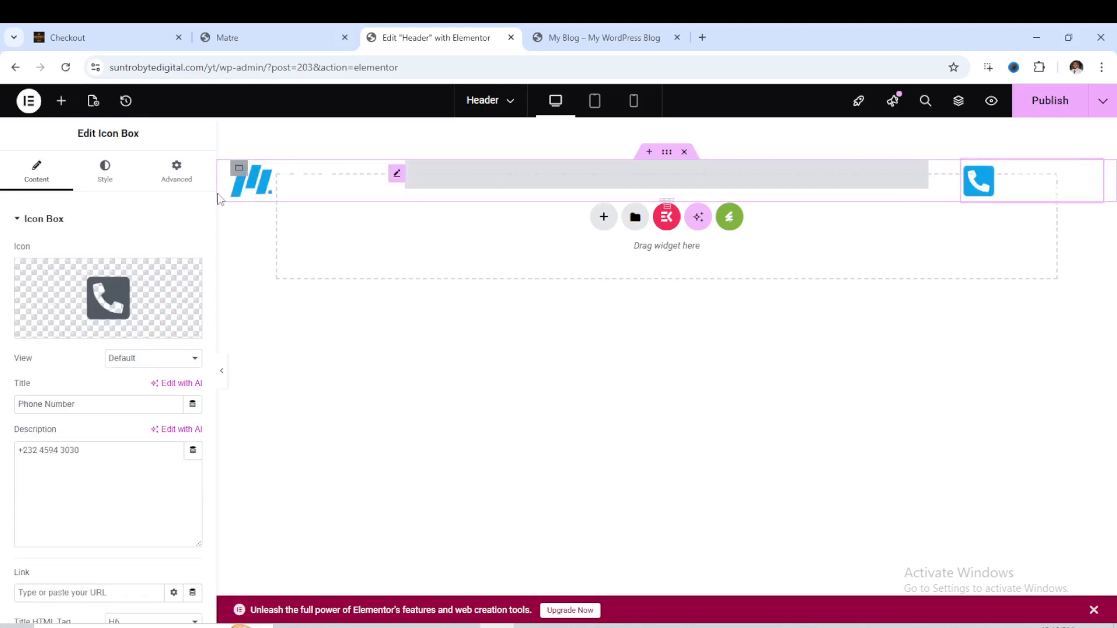
pyautogui.click(113, 186)
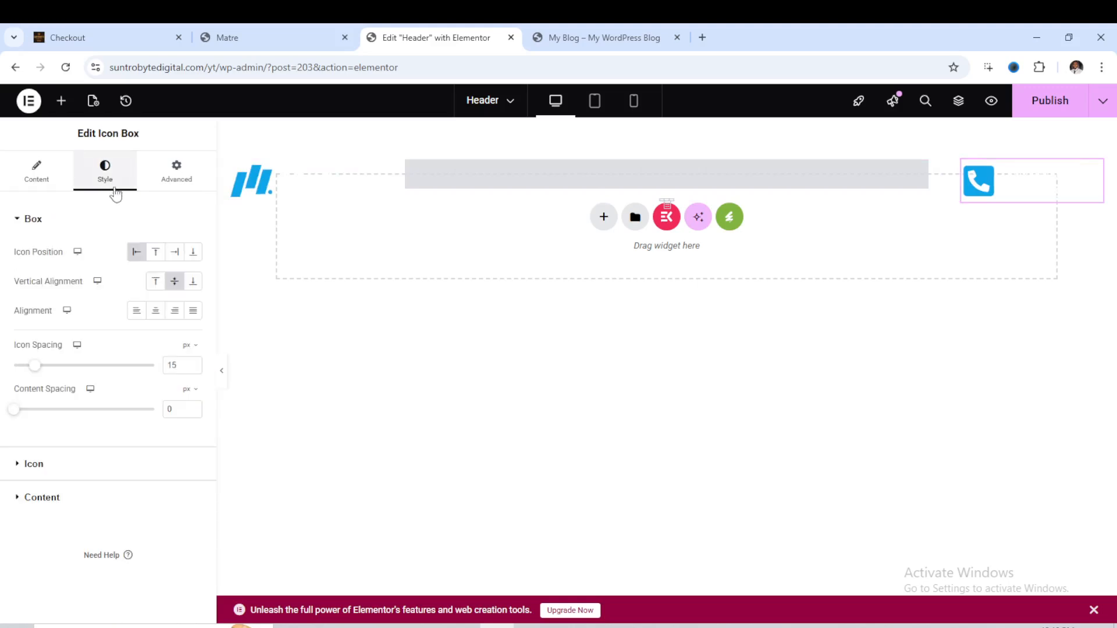
pyautogui.click(59, 177)
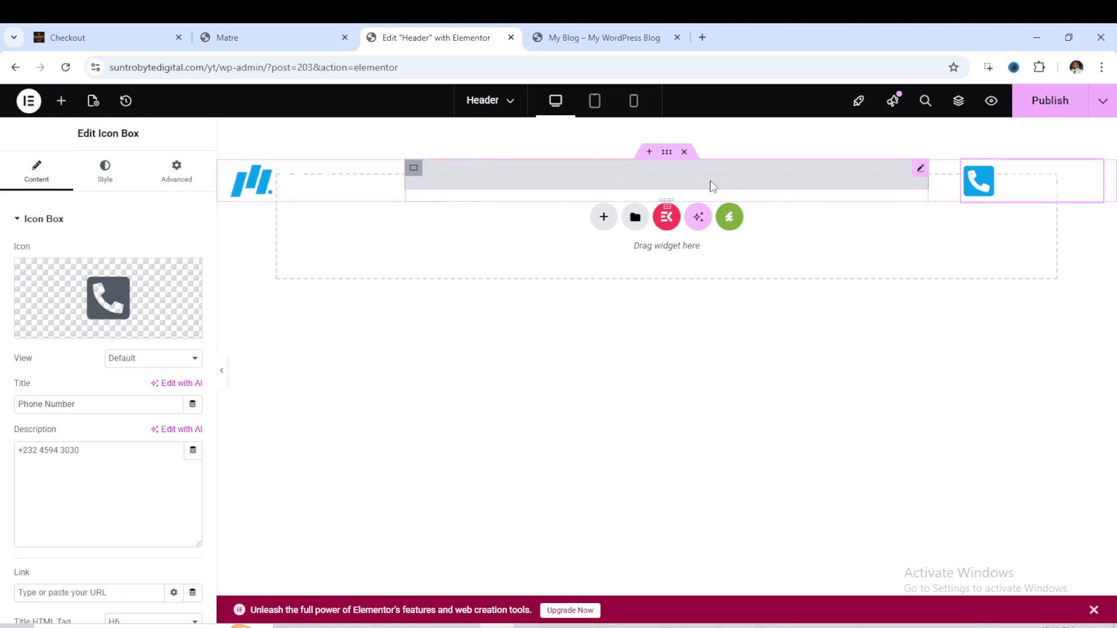
# - Assign the Main menu to the header's ElementsKit Nav Menu widget
pyautogui.click(575, 184)
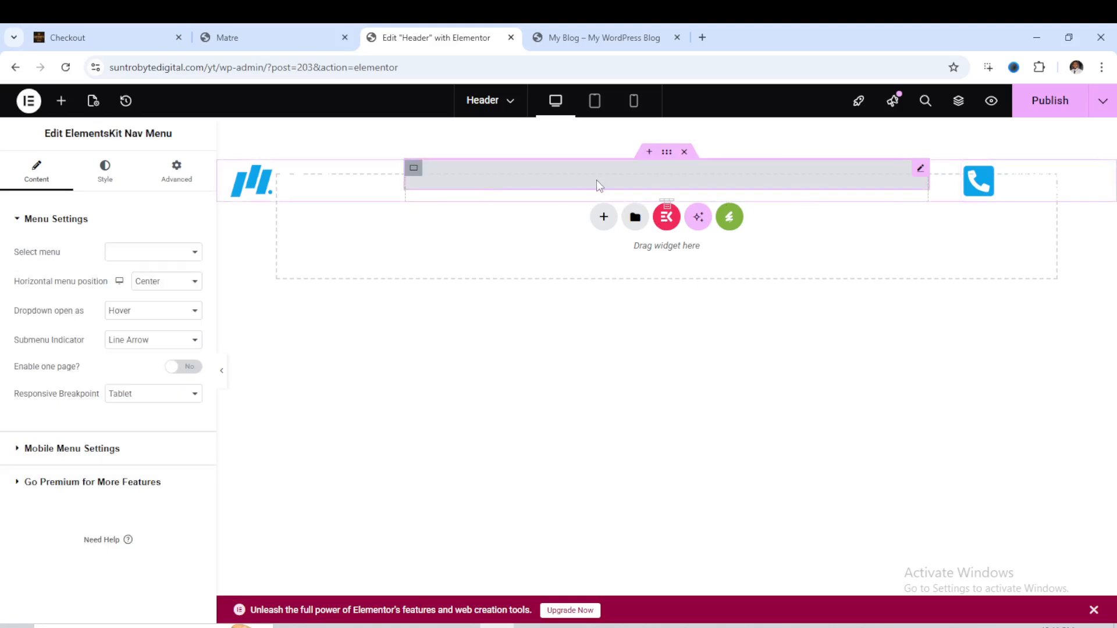
pyautogui.click(161, 252)
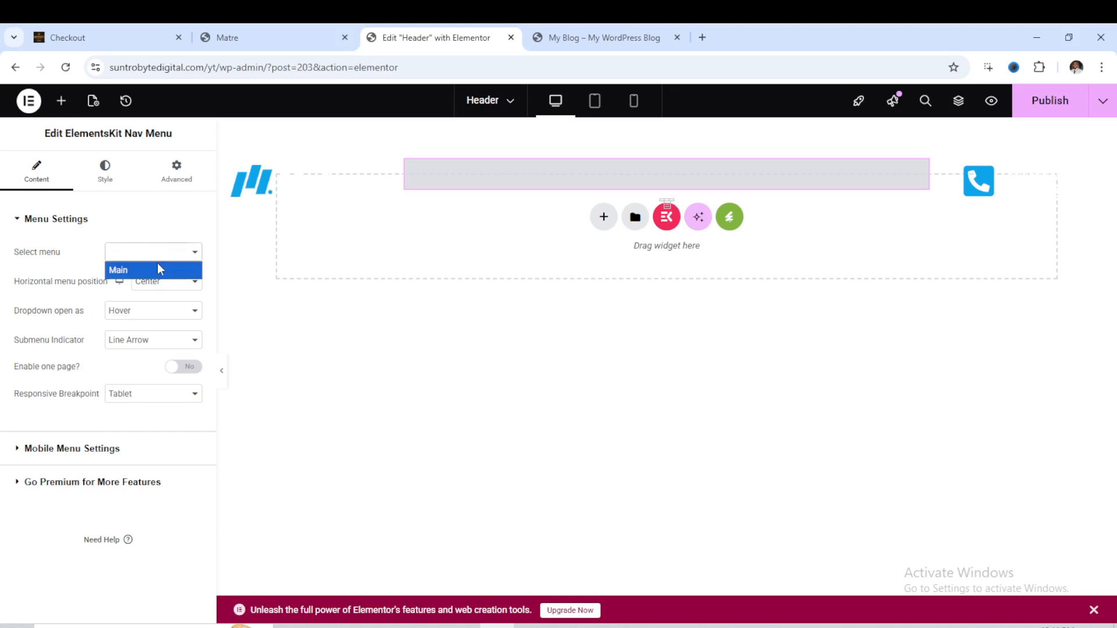
pyautogui.click(157, 265)
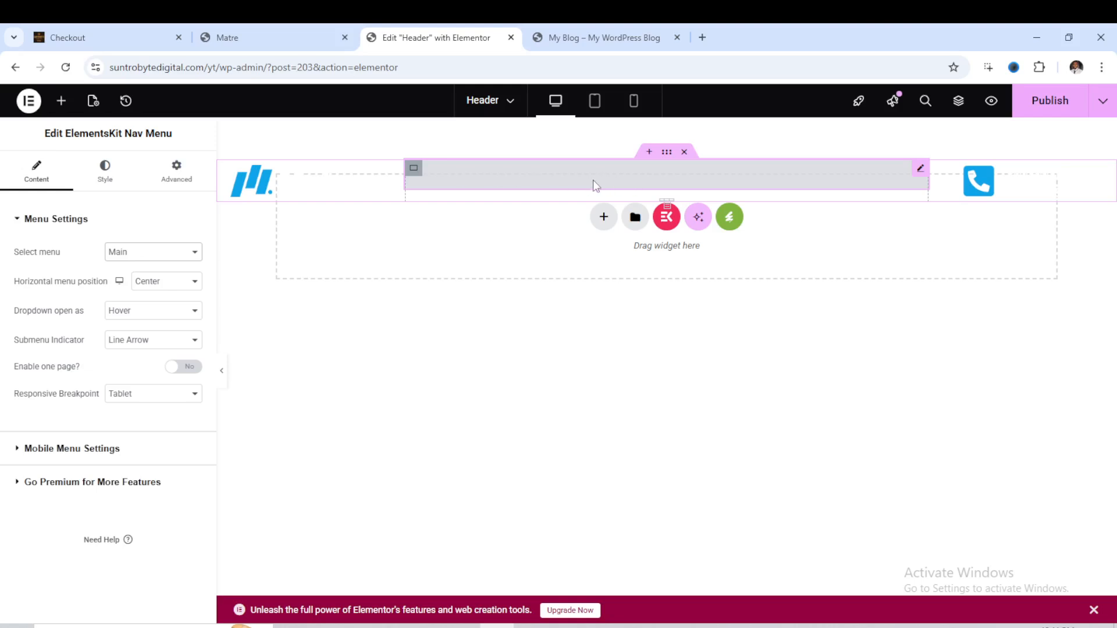
# - Give the header's outer container a classic background in blue, about #0581BD
pyautogui.click(281, 181)
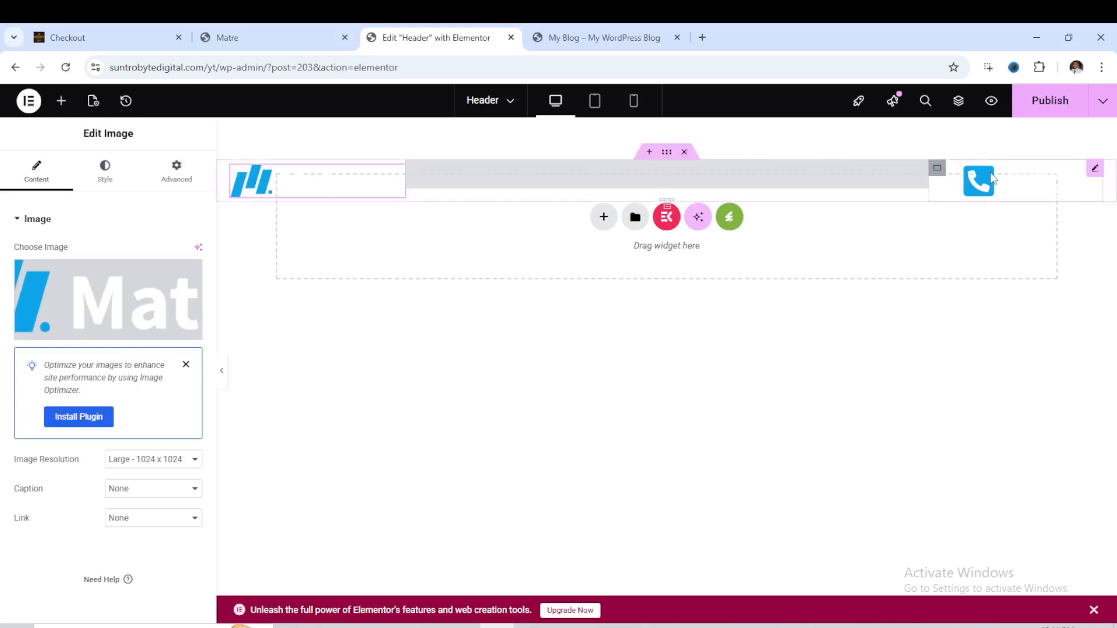
pyautogui.click(668, 156)
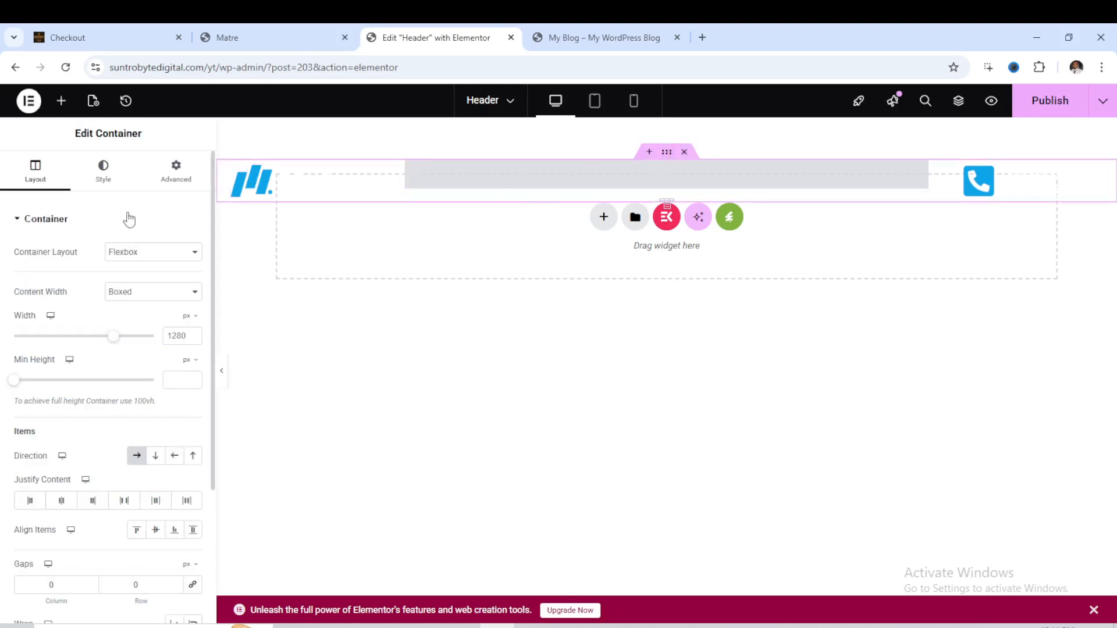
pyautogui.click(111, 187)
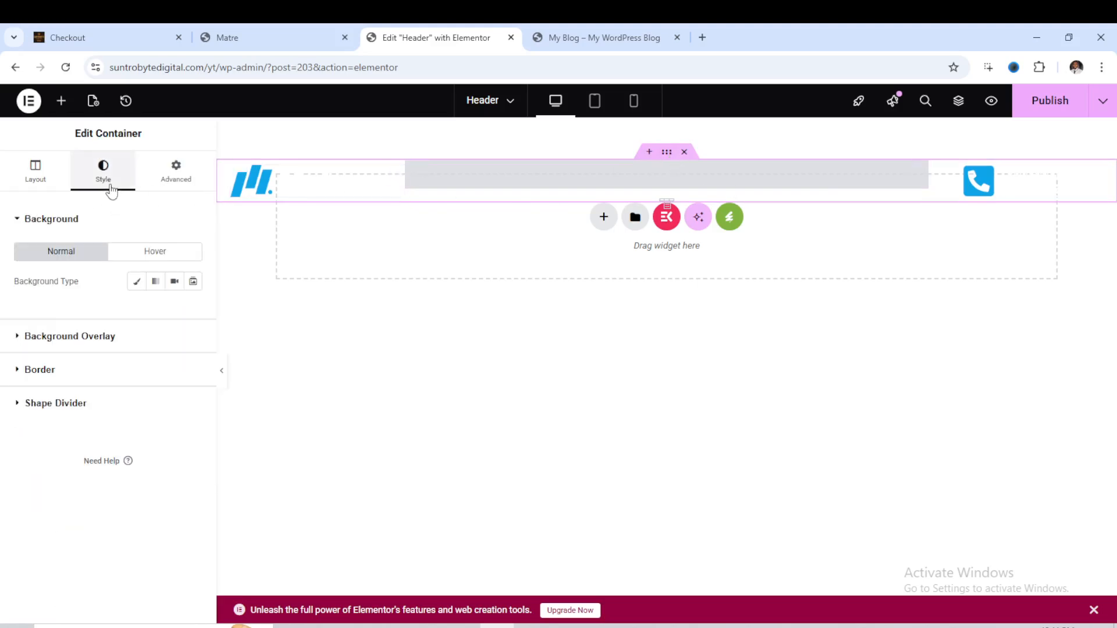
pyautogui.click(137, 283)
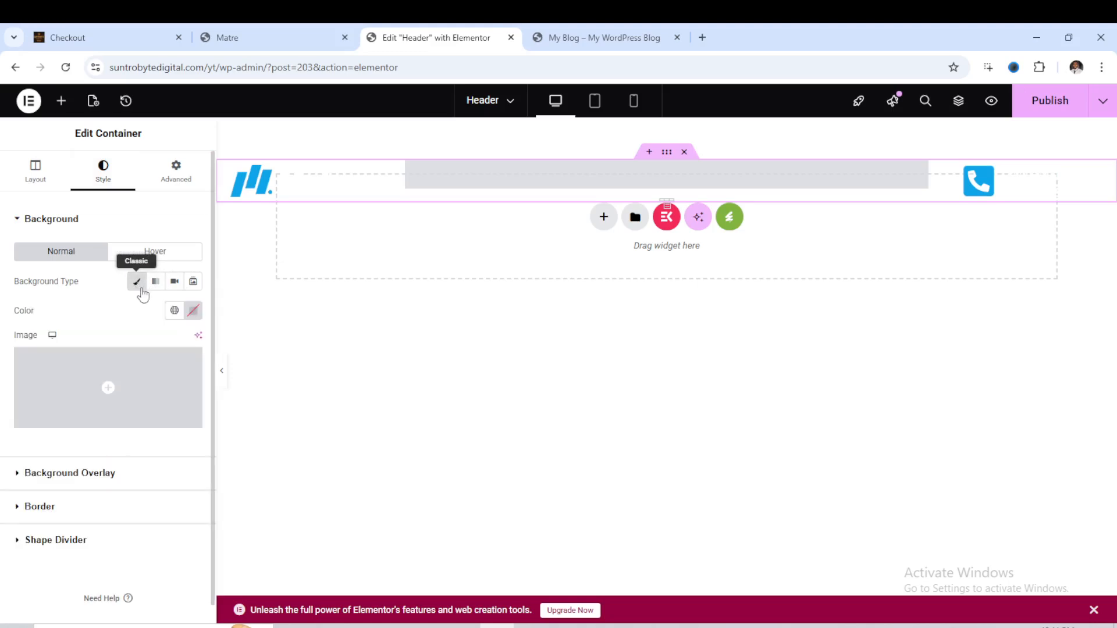
pyautogui.click(110, 420)
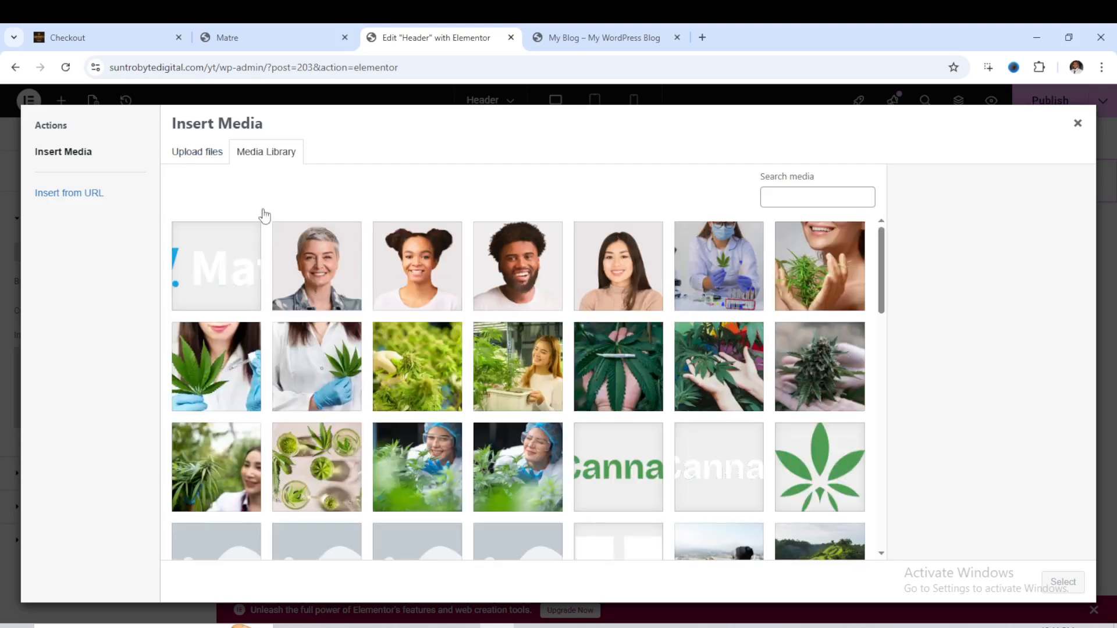
pyautogui.click(1077, 124)
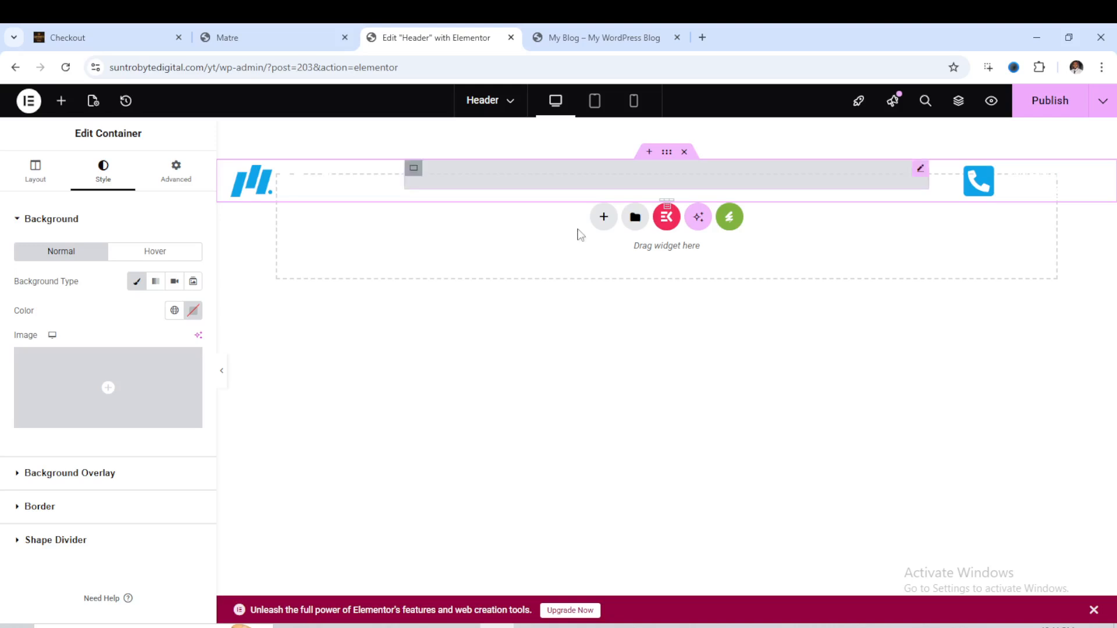
pyautogui.click(194, 312)
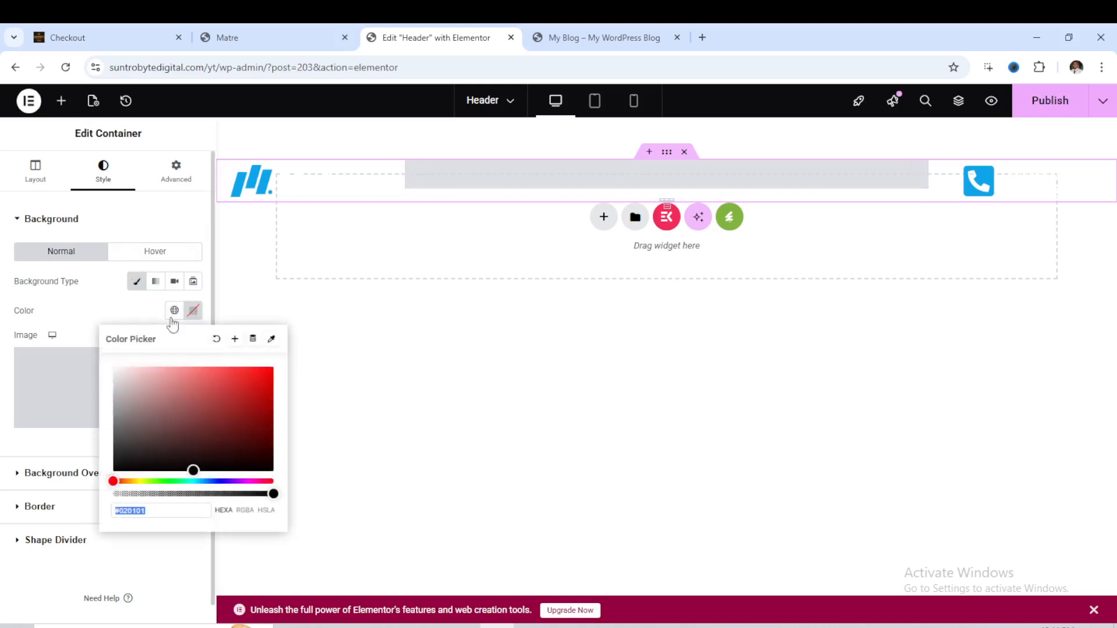
pyautogui.click(208, 482)
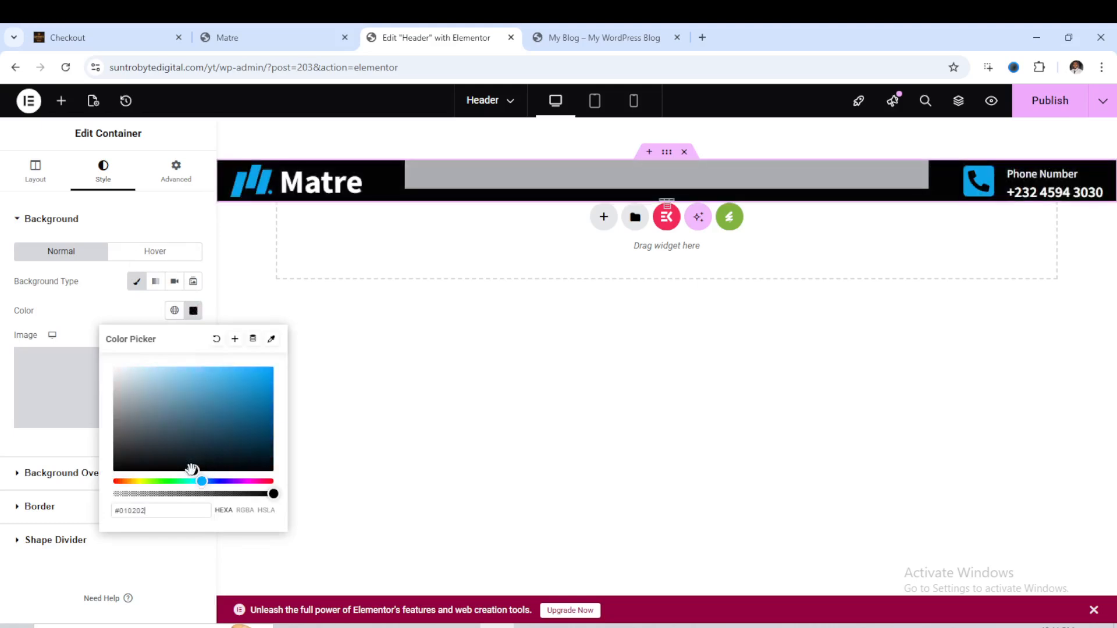
pyautogui.moveTo(192, 469)
pyautogui.mouseDown()
pyautogui.moveTo(265, 376)
pyautogui.moveTo(269, 394)
pyautogui.mouseUp()
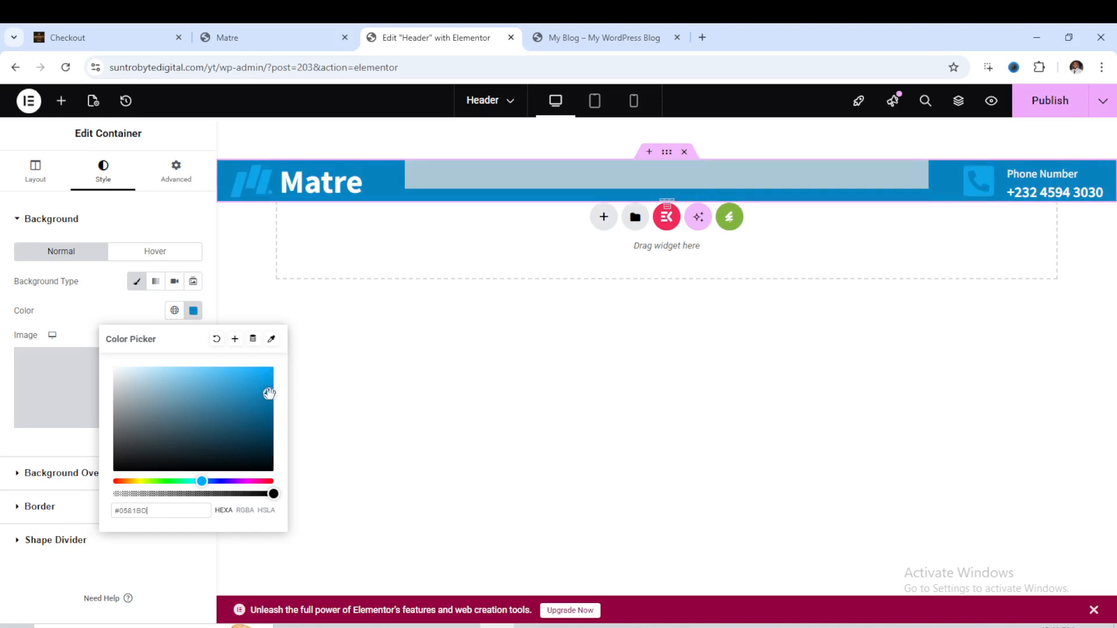
# - Publish the header and reload the live site to check the new background
pyautogui.click(1047, 103)
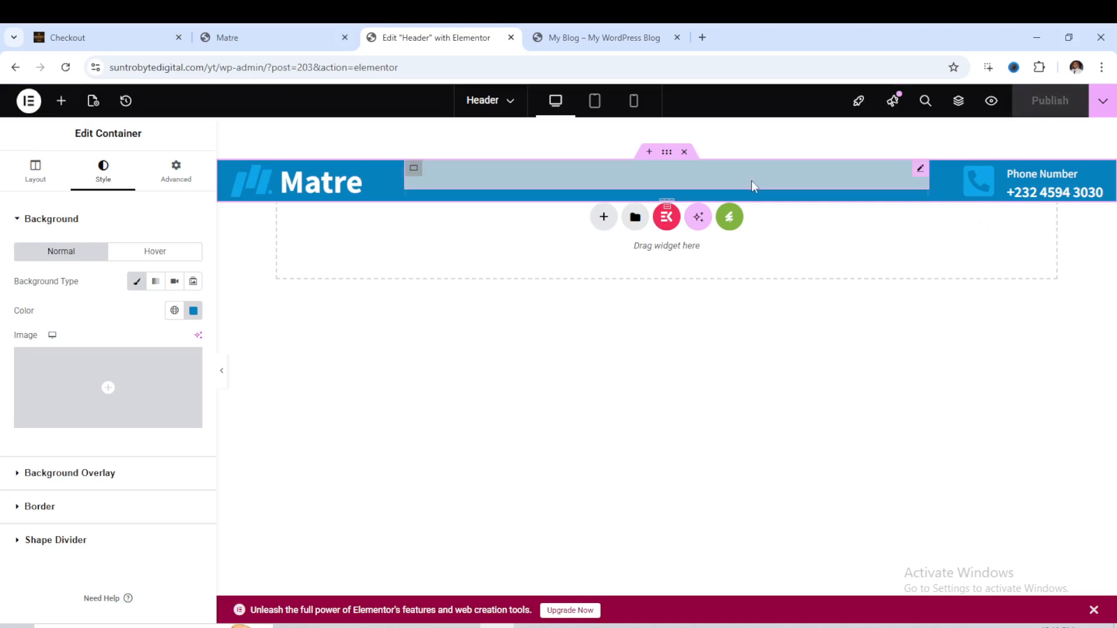
pyautogui.click(605, 38)
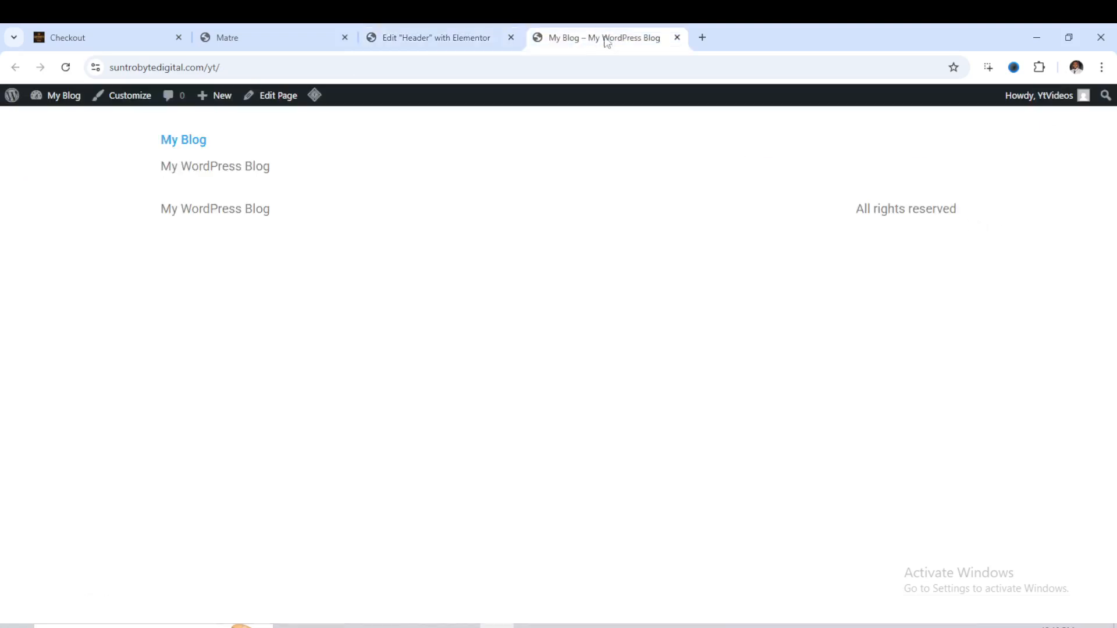
pyautogui.click(67, 69)
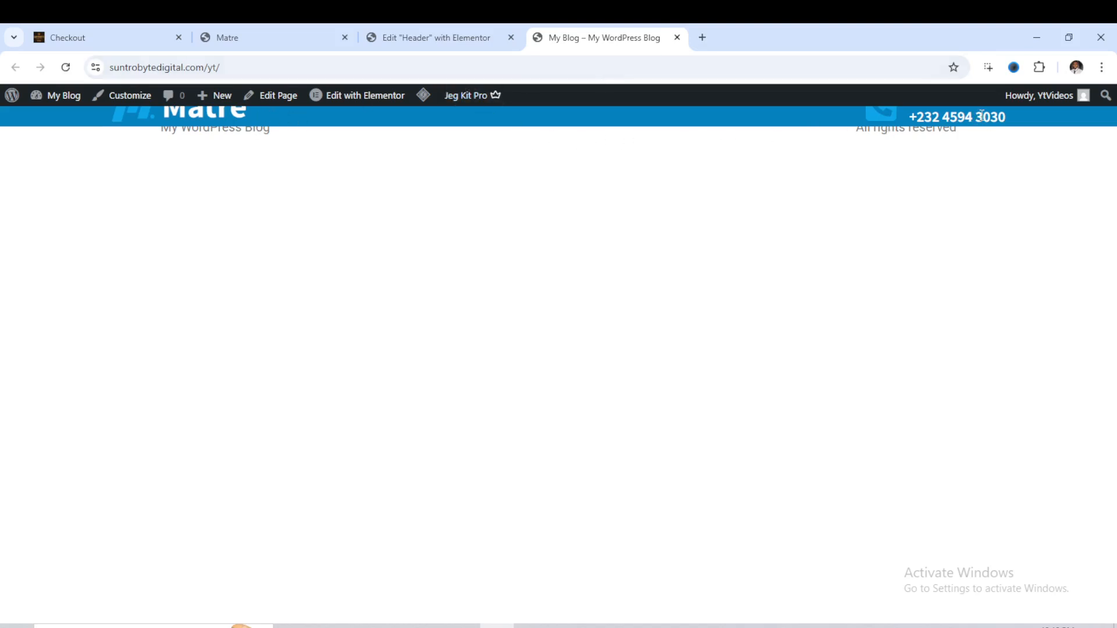
# - Unlink the header container's margin values and set its top margin to 29 px
pyautogui.click(462, 41)
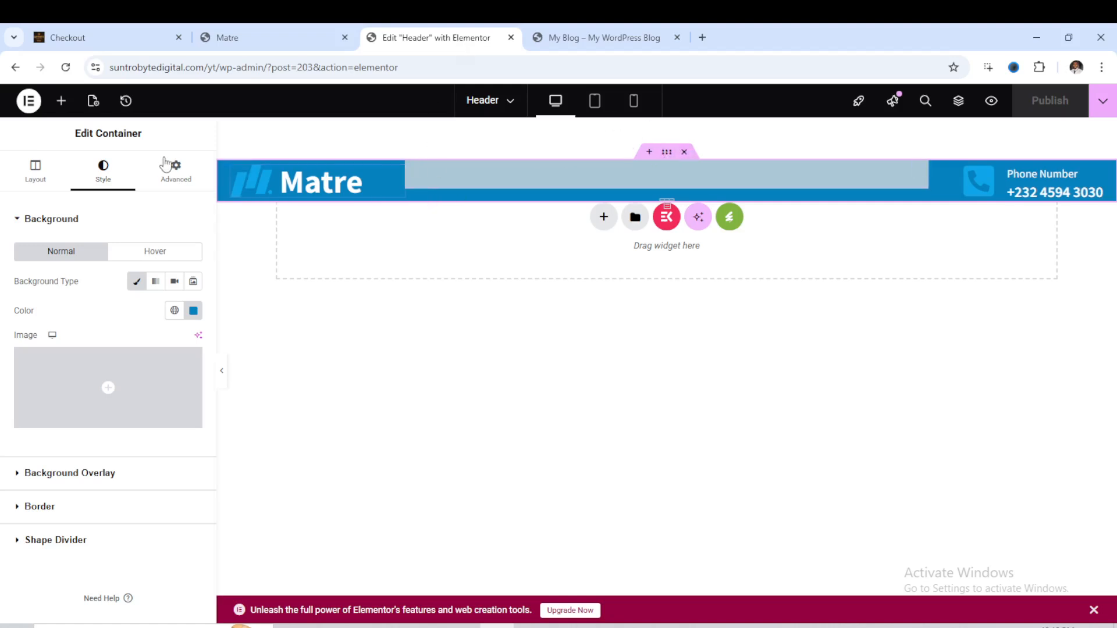
pyautogui.click(174, 175)
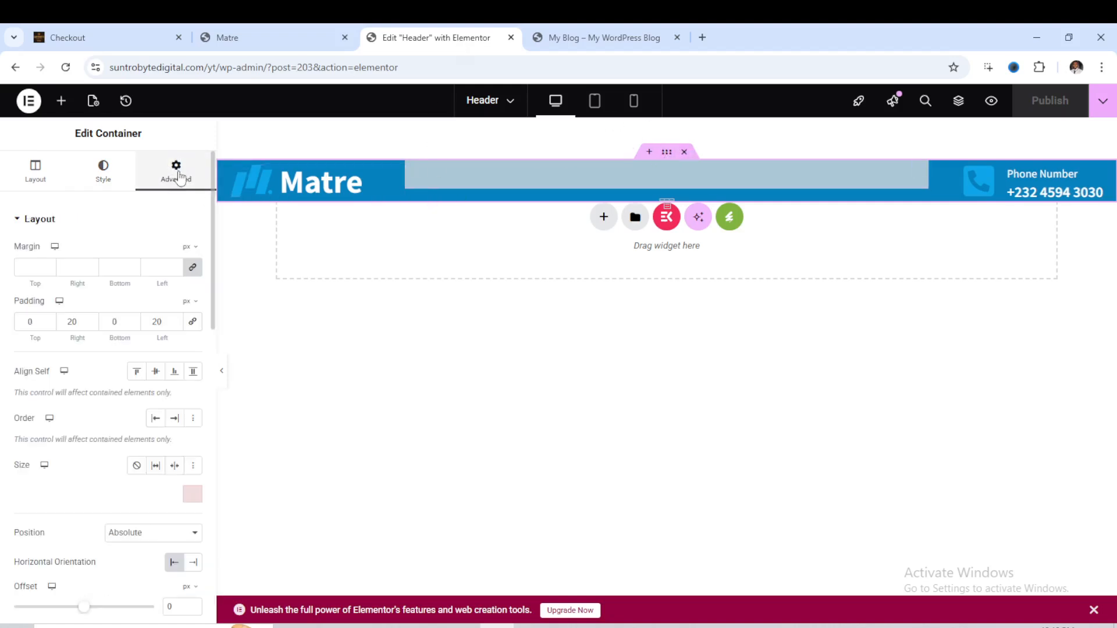
pyautogui.click(192, 268)
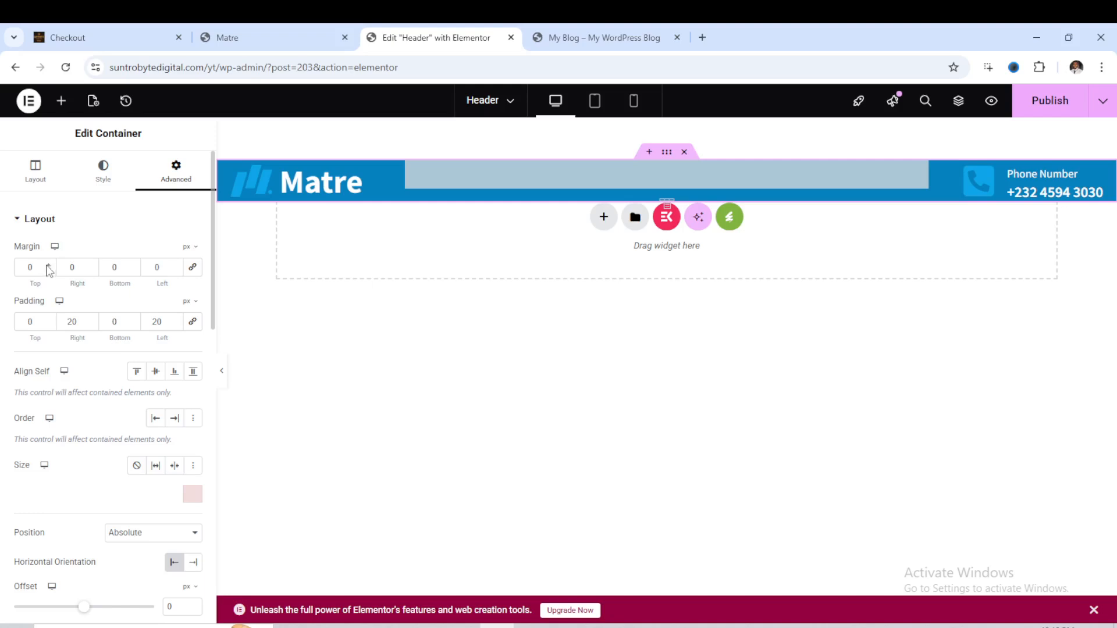
pyautogui.moveTo(49, 267); pyautogui.dragTo(50, 267)
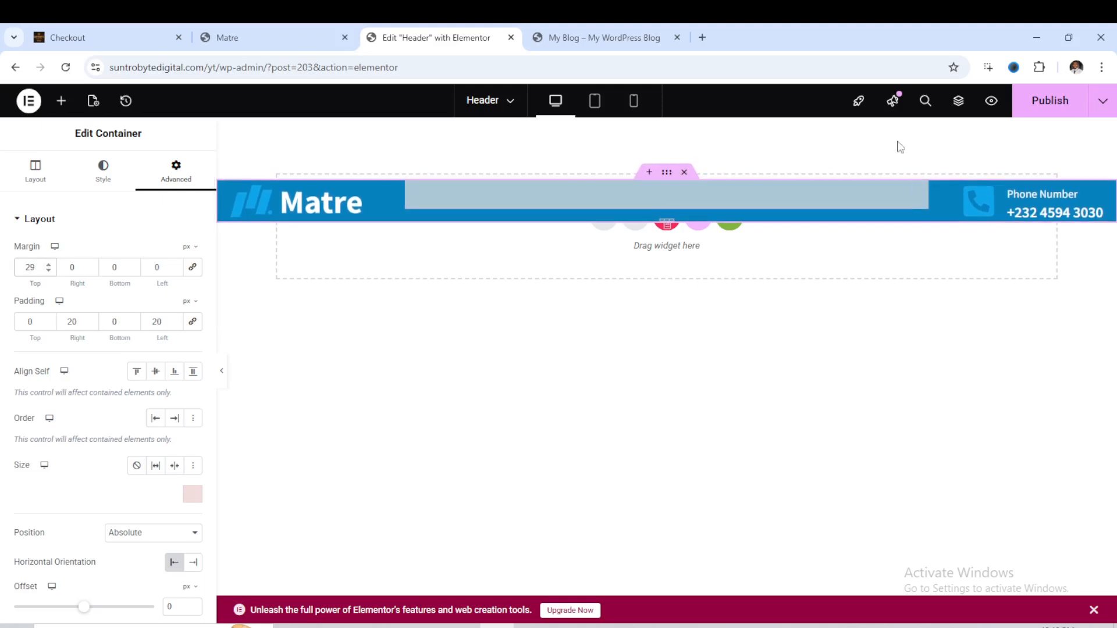
# - Publish the margin change and reload the live site to check the header's position
pyautogui.click(1049, 100)
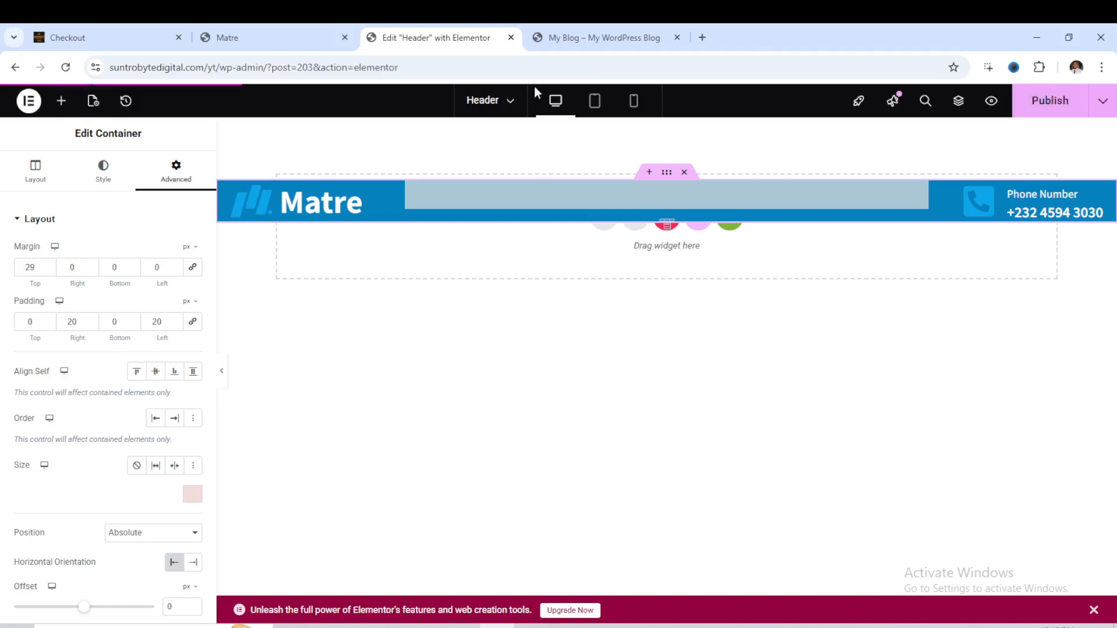
pyautogui.click(599, 42)
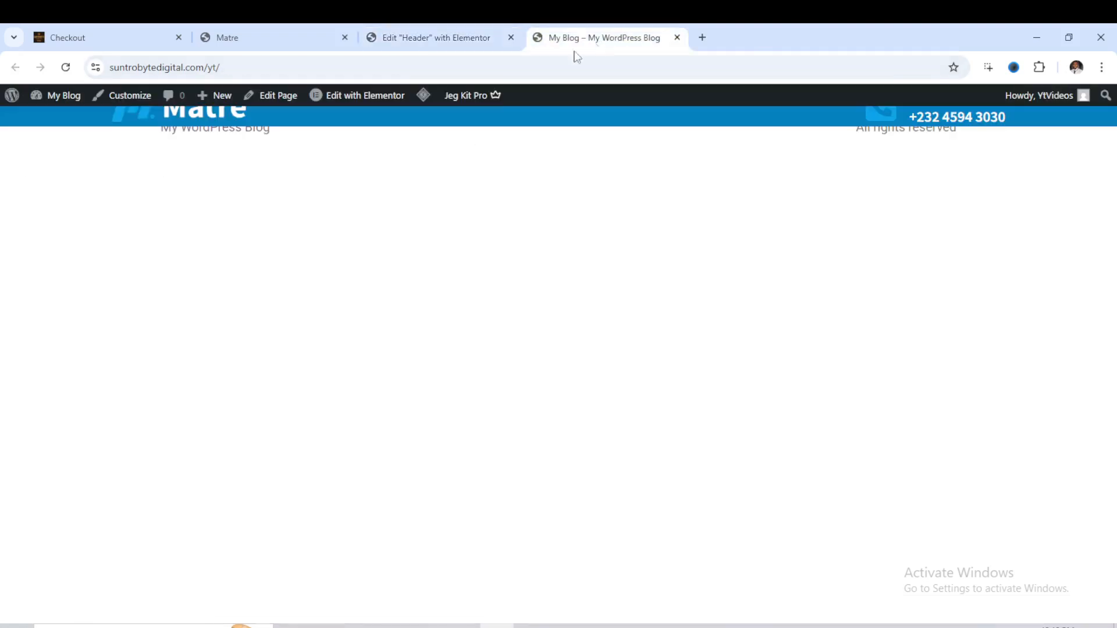
pyautogui.click(66, 67)
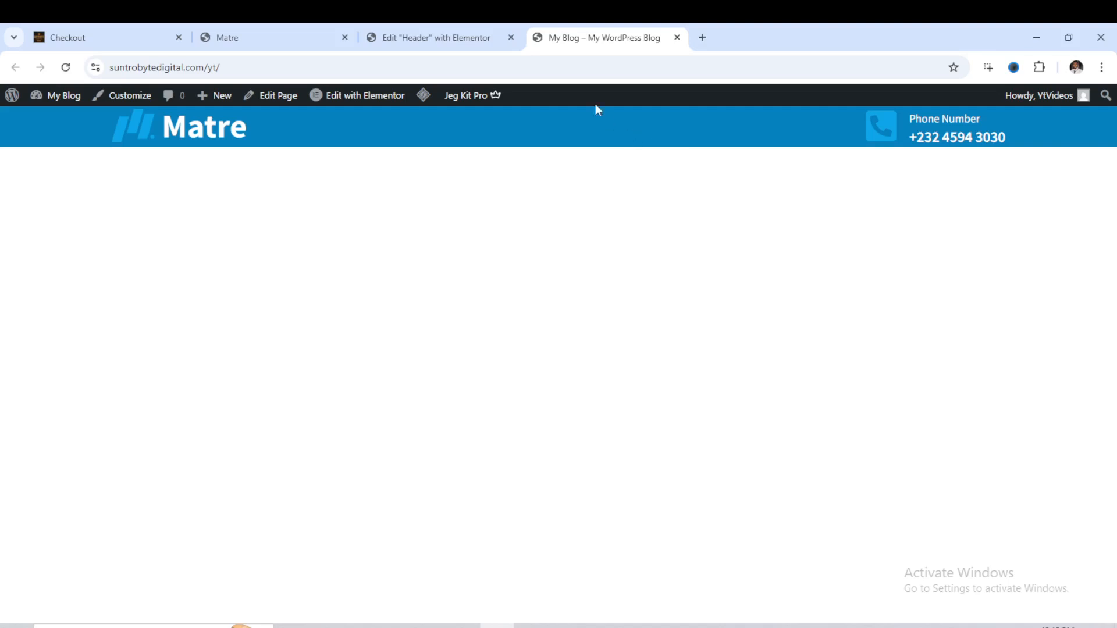
# - Add the Home page to the Main menu in the WordPress admin, save the menu, and check the header on the reloaded site
pyautogui.click(436, 36)
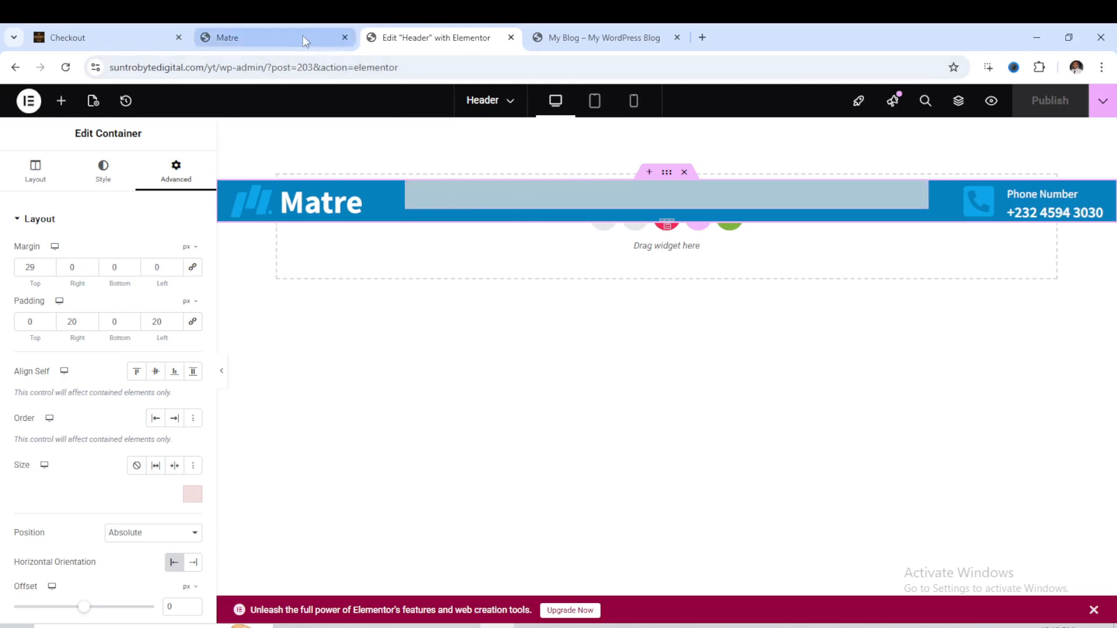
pyautogui.click(16, 67)
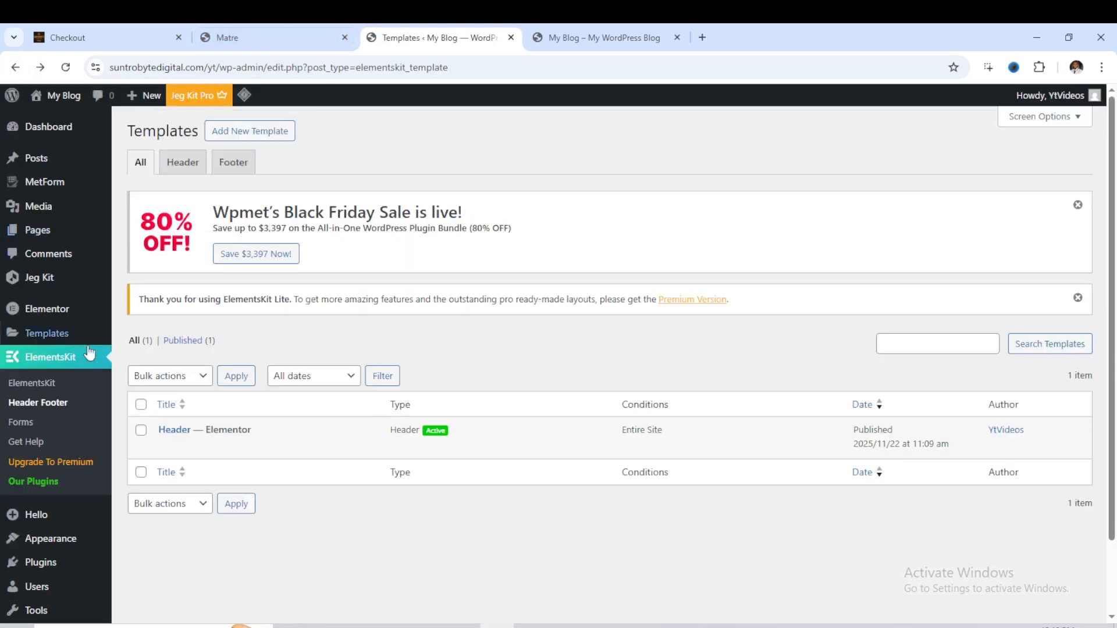
pyautogui.scroll(-2, 45, 517)
pyautogui.moveTo(45, 452)
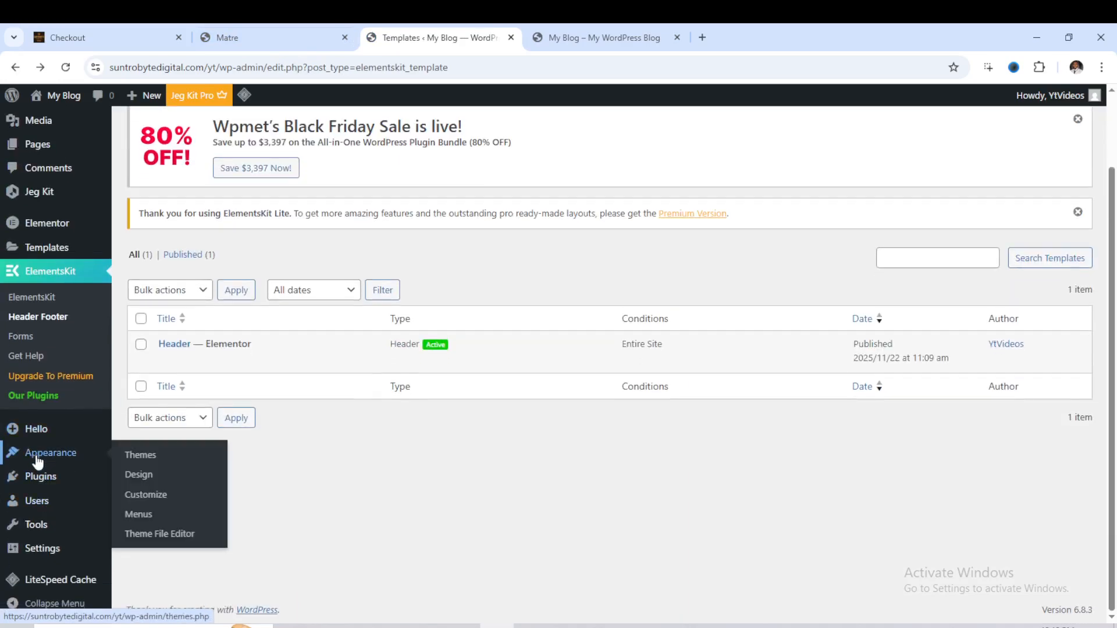
pyautogui.click(148, 515)
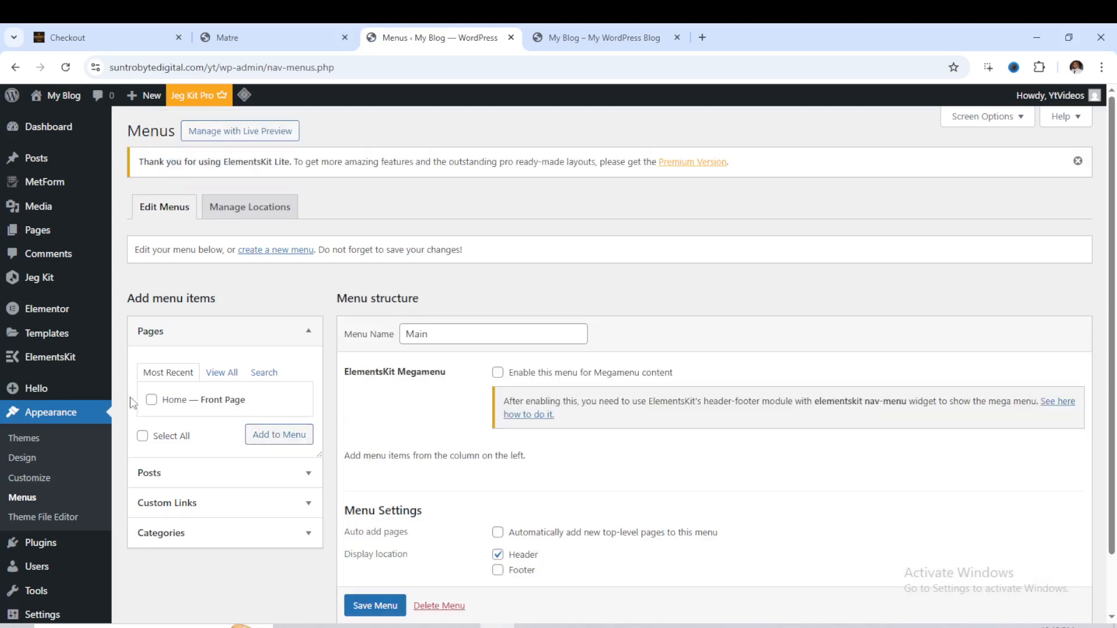
pyautogui.click(151, 399)
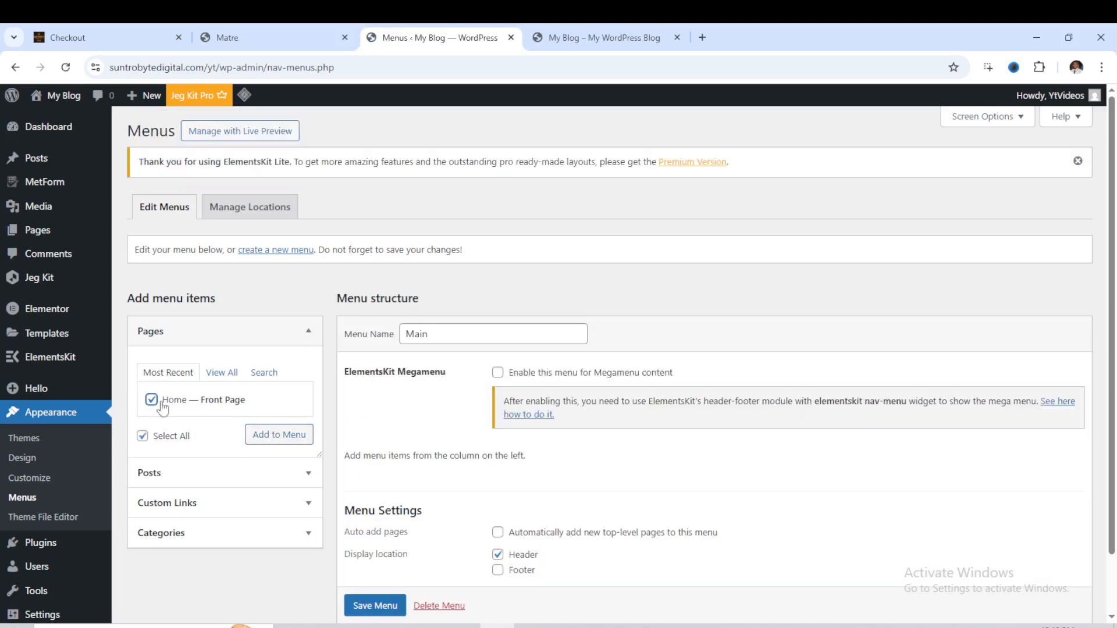
pyautogui.click(279, 437)
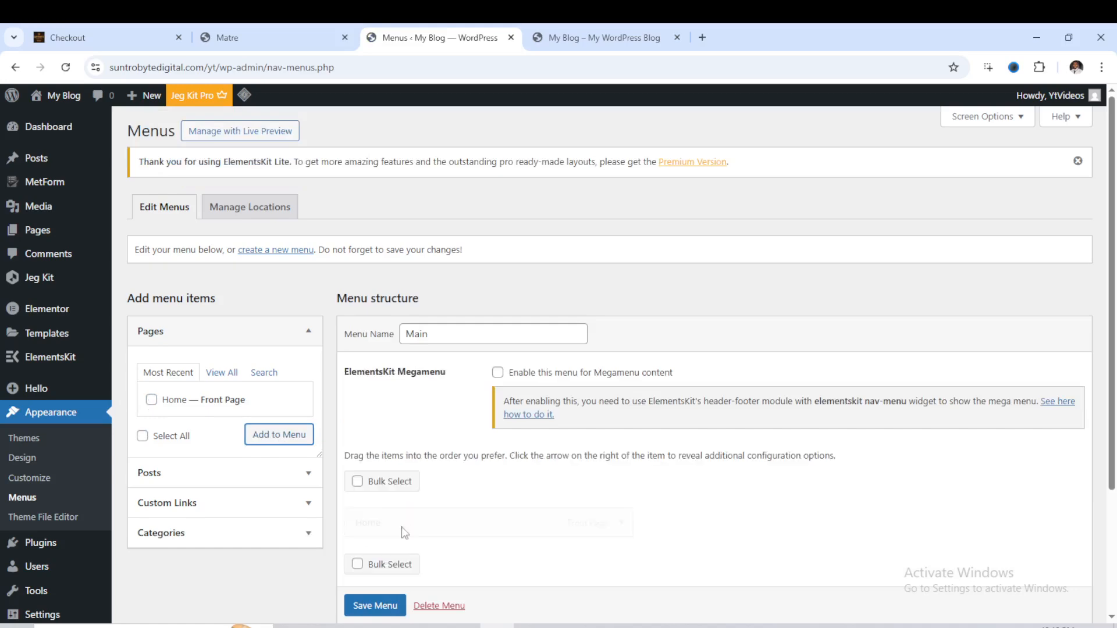
pyautogui.scroll(-1, 377, 611)
pyautogui.click(376, 605)
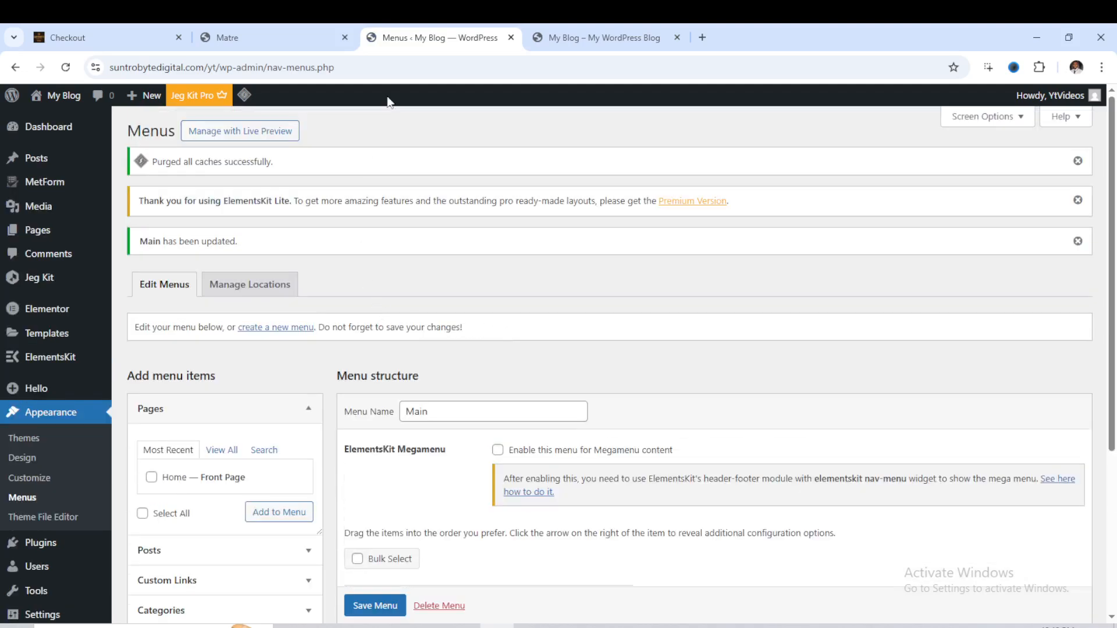
pyautogui.click(566, 37)
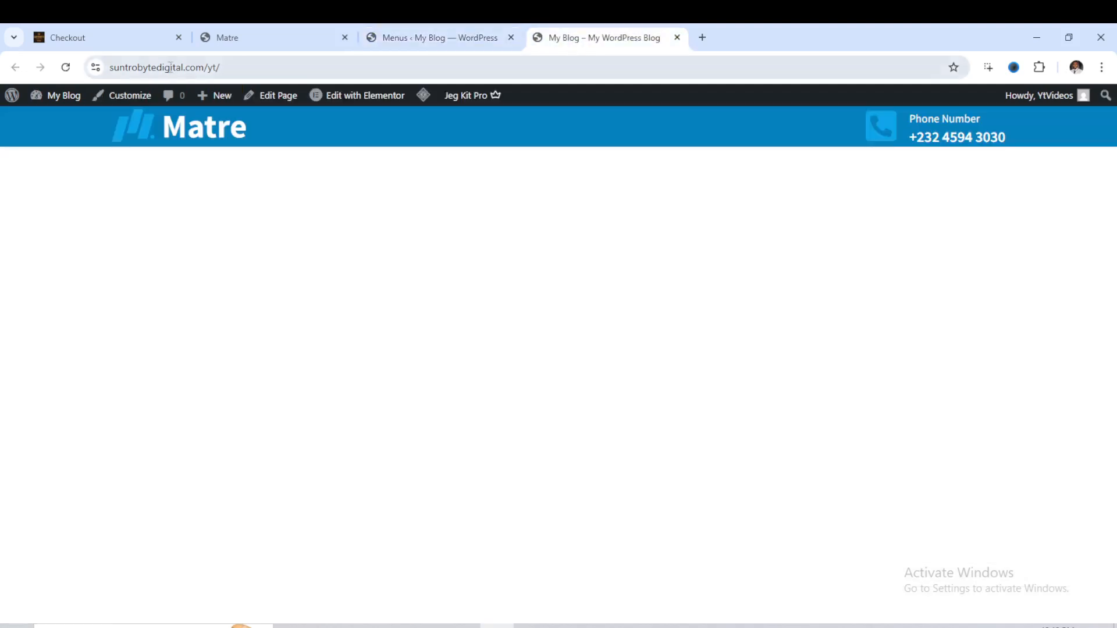
pyautogui.click(66, 67)
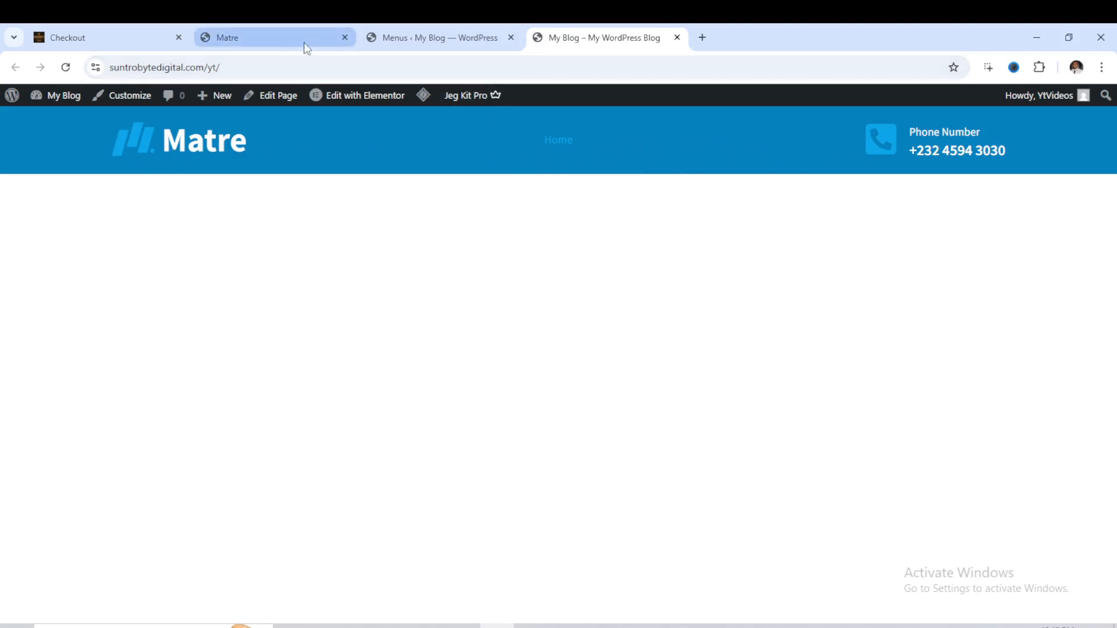
# - Create an ElementsKit template titled Footer with type Footer for the entire site, activate it, and save it
pyautogui.click(399, 37)
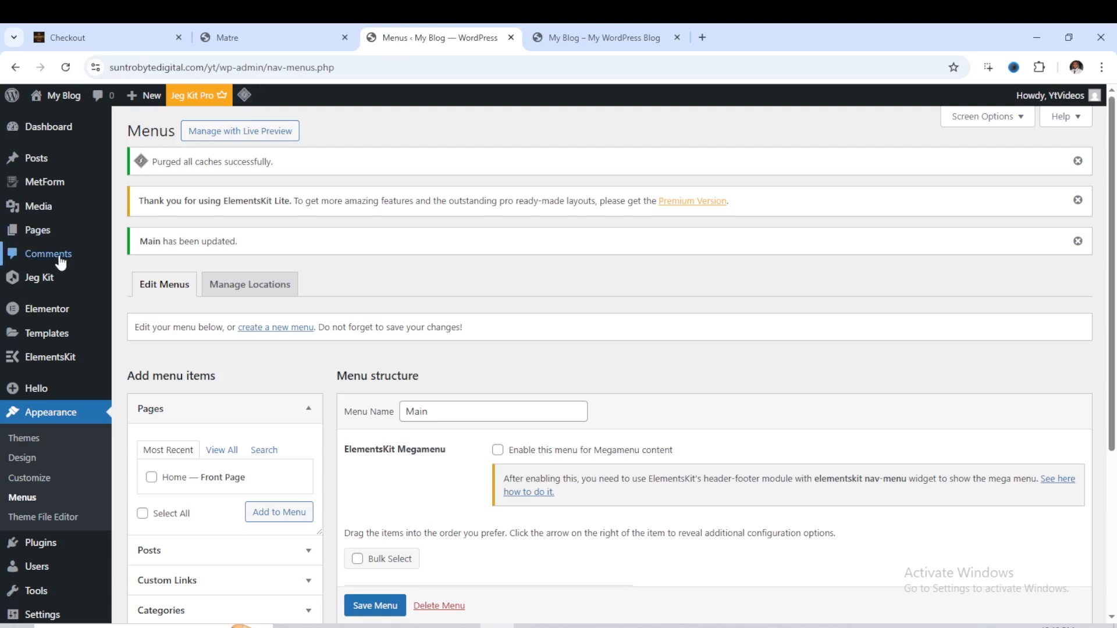
pyautogui.moveTo(45, 359)
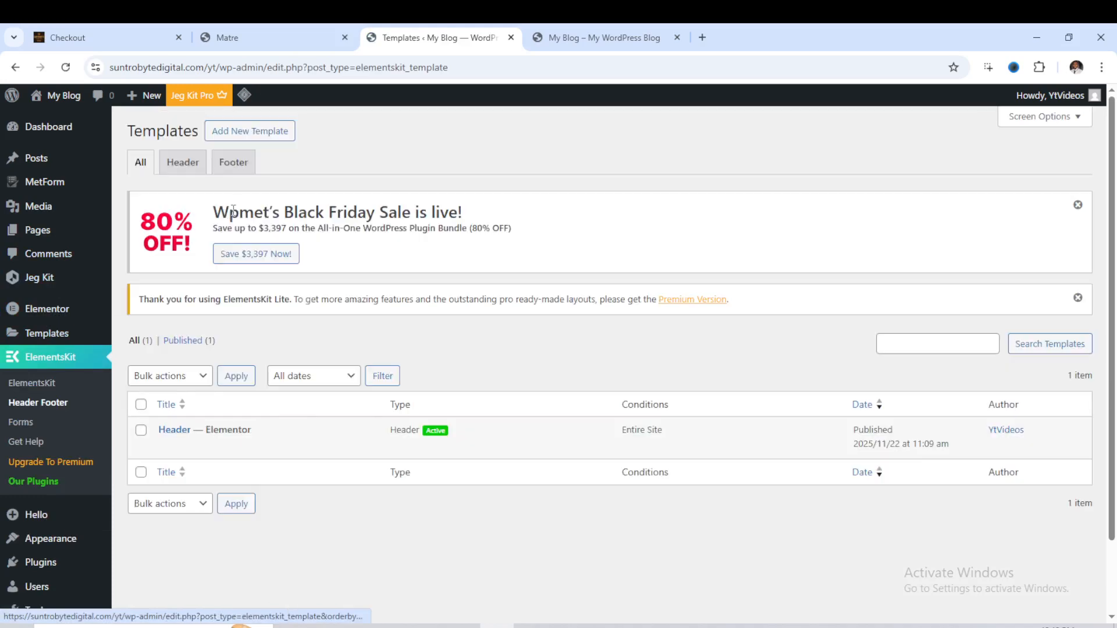
pyautogui.click(269, 132)
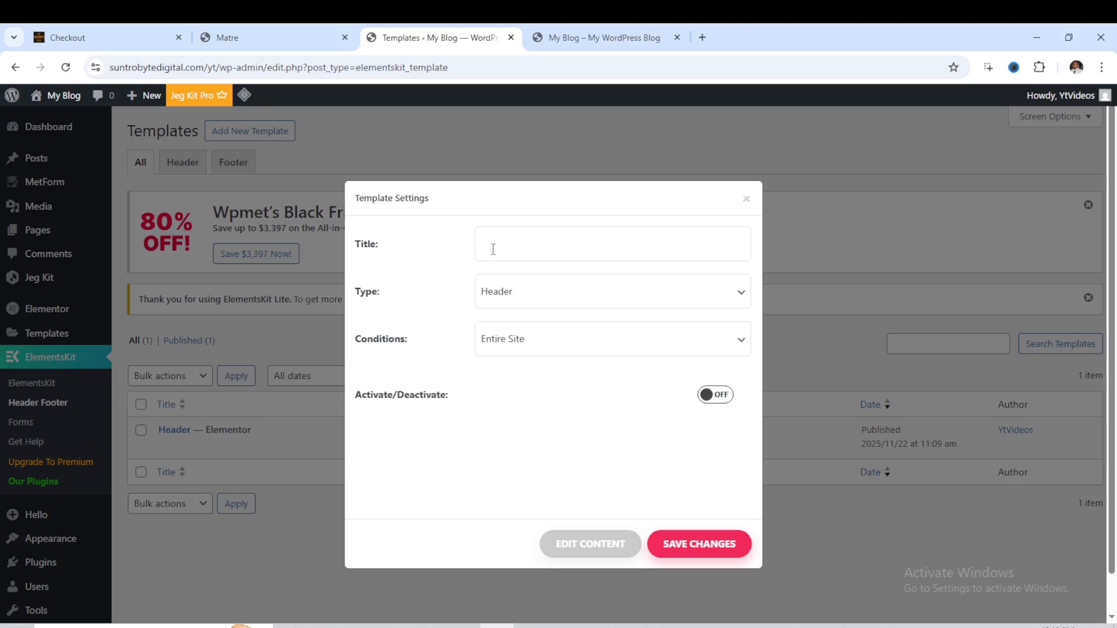
pyautogui.click(498, 252)
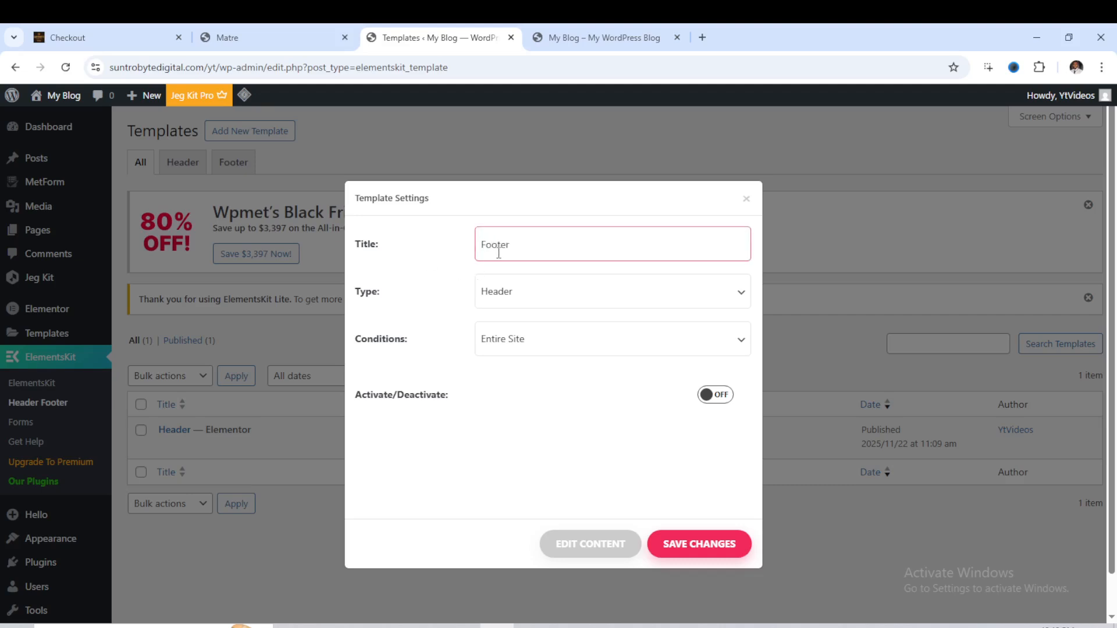
pyautogui.click(574, 291)
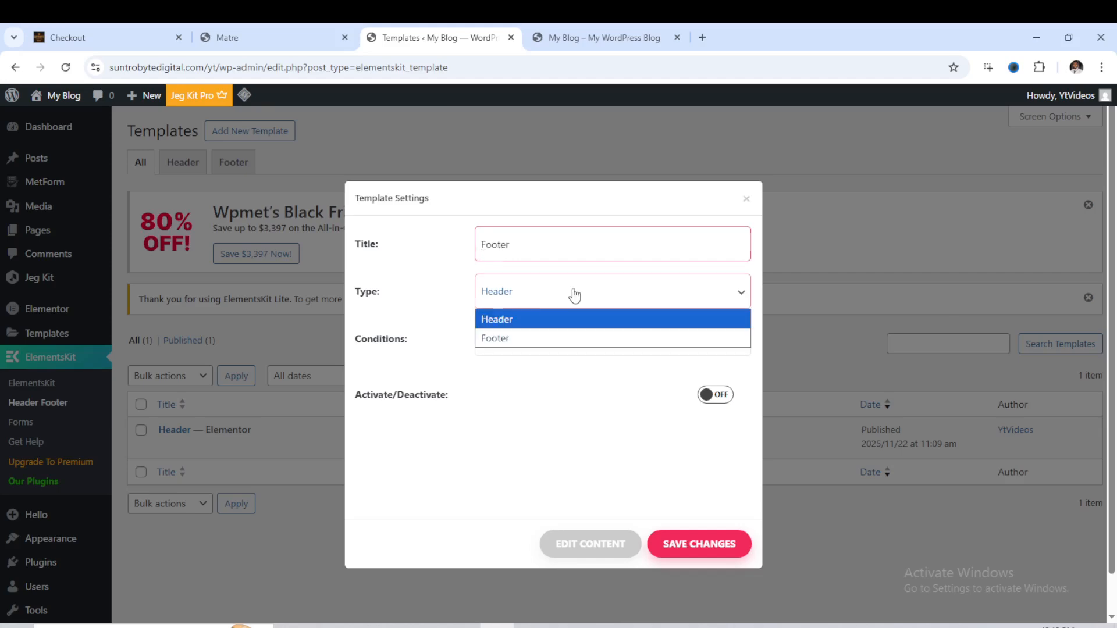
pyautogui.click(574, 335)
pyautogui.click(715, 394)
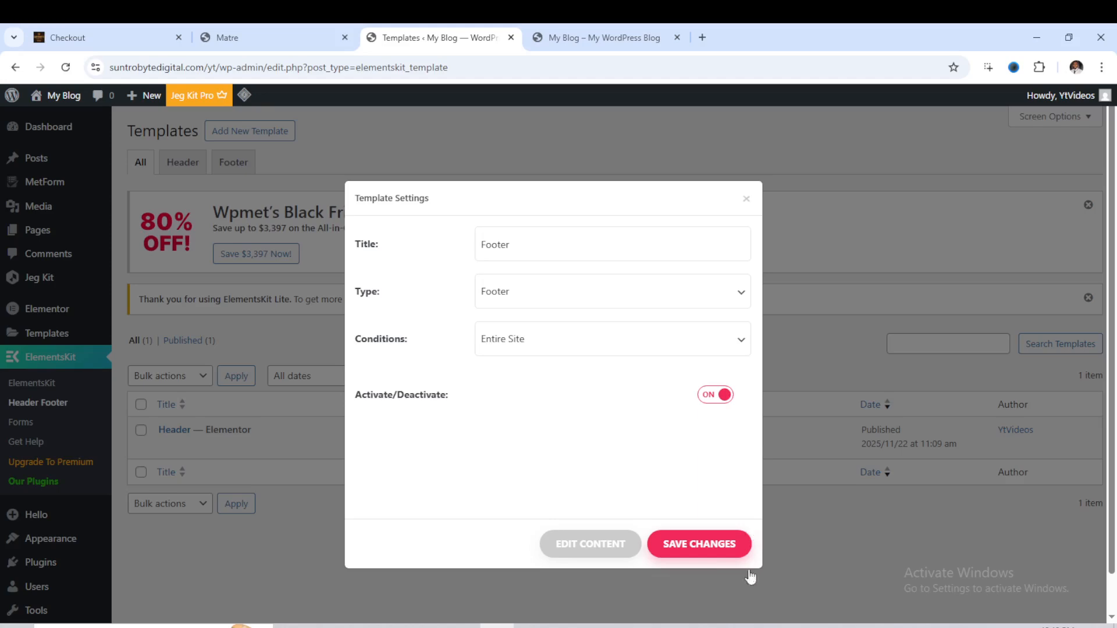
pyautogui.click(700, 550)
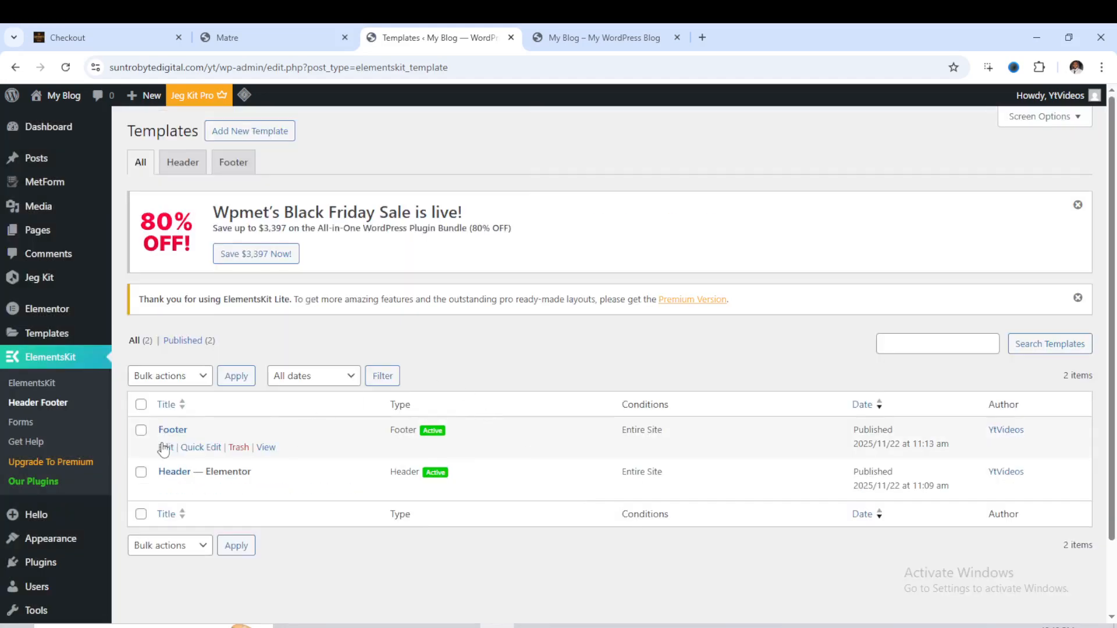
# - Open the Footer template's content in Elementor and insert the Footer template from the installed Matre kit
pyautogui.click(166, 447)
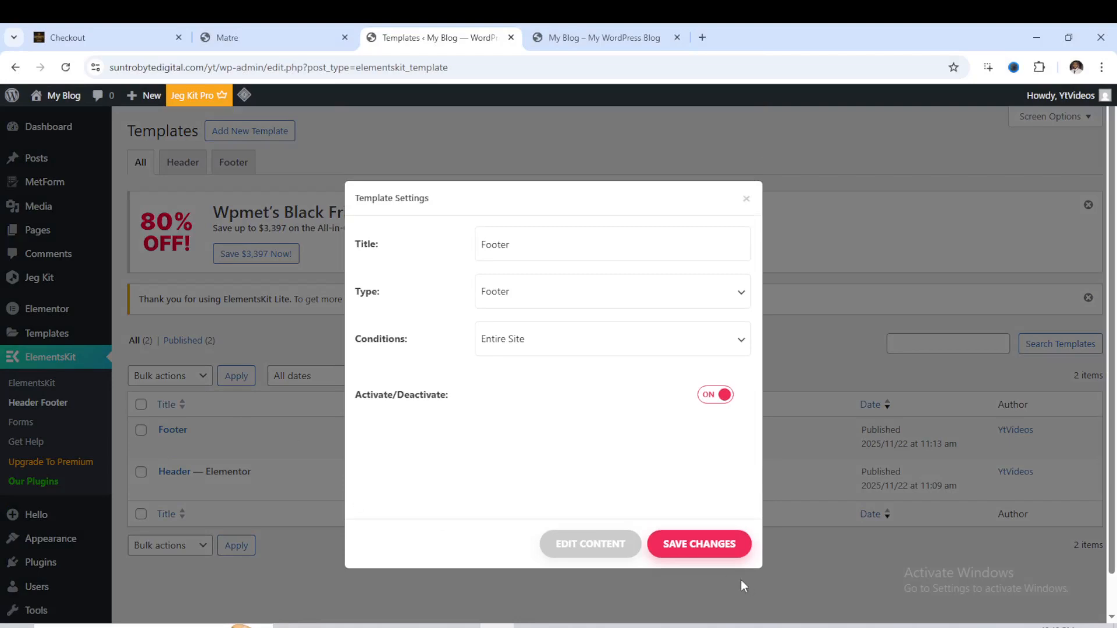
pyautogui.click(608, 550)
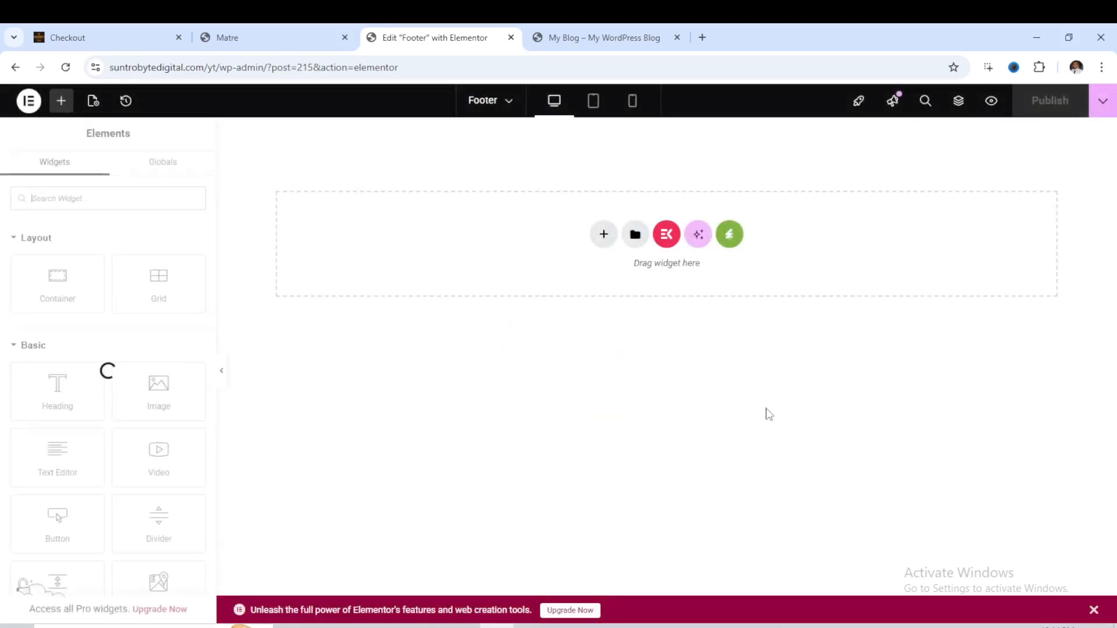
pyautogui.click(731, 238)
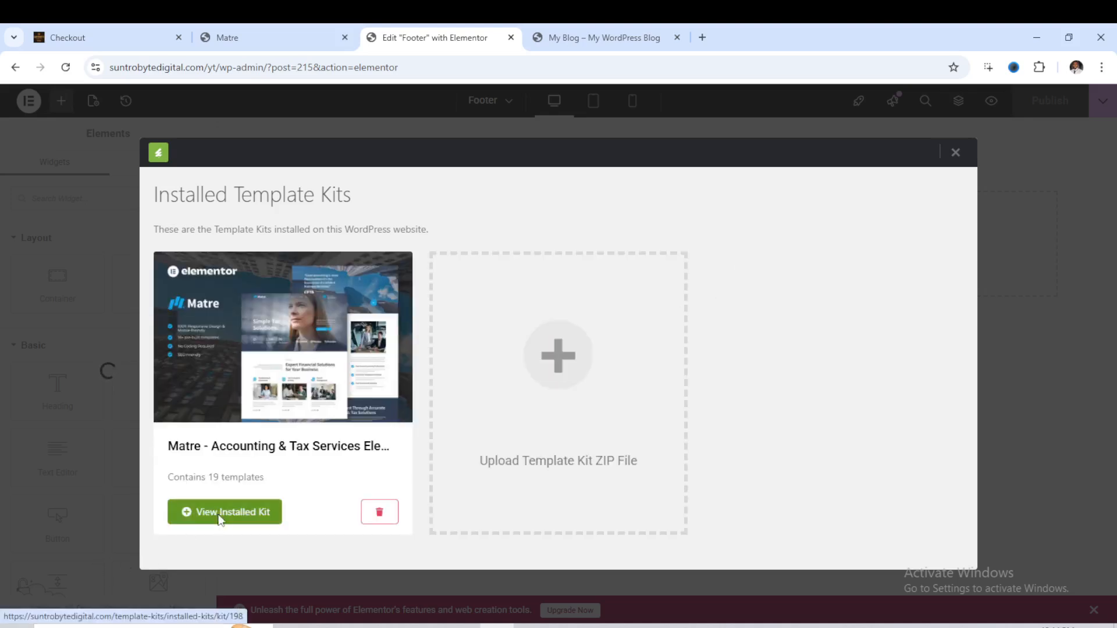
pyautogui.click(220, 513)
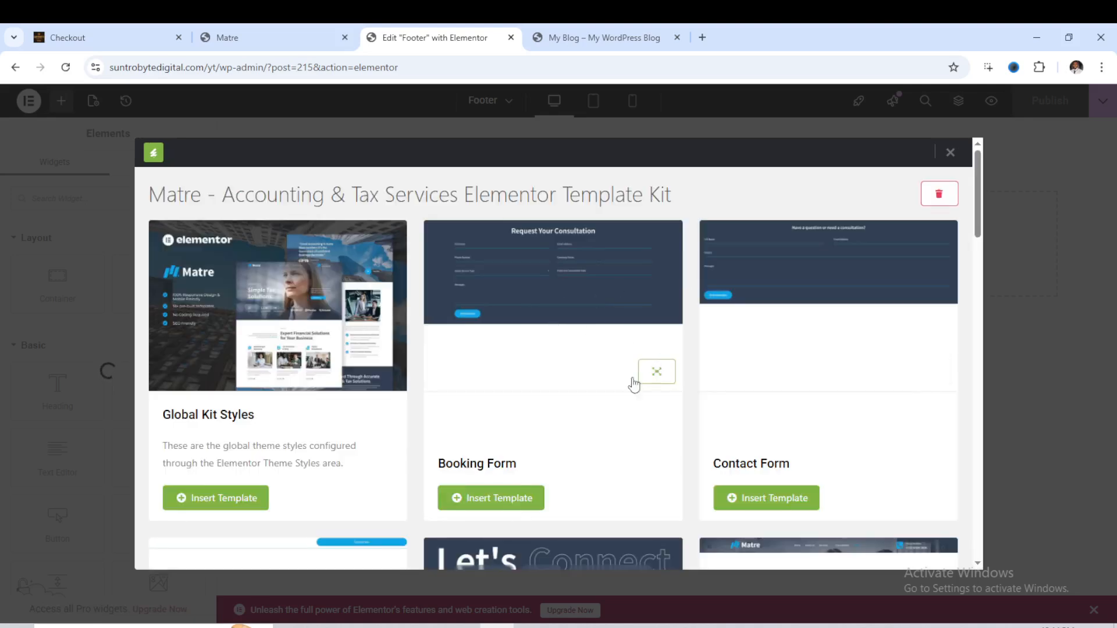
pyautogui.scroll(-5, 748, 352)
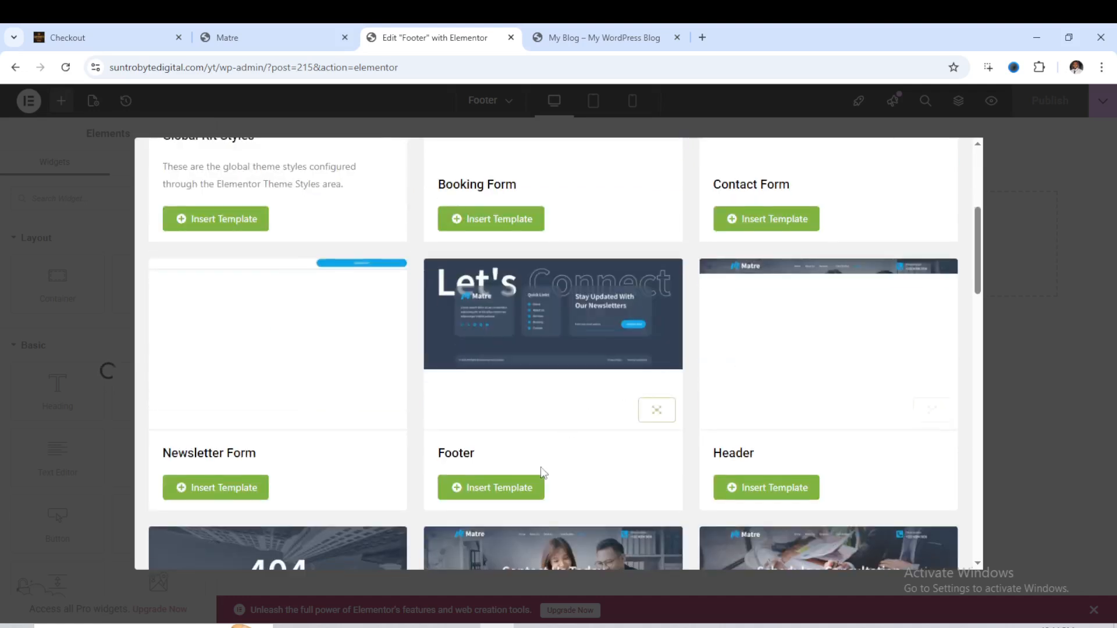
pyautogui.click(518, 487)
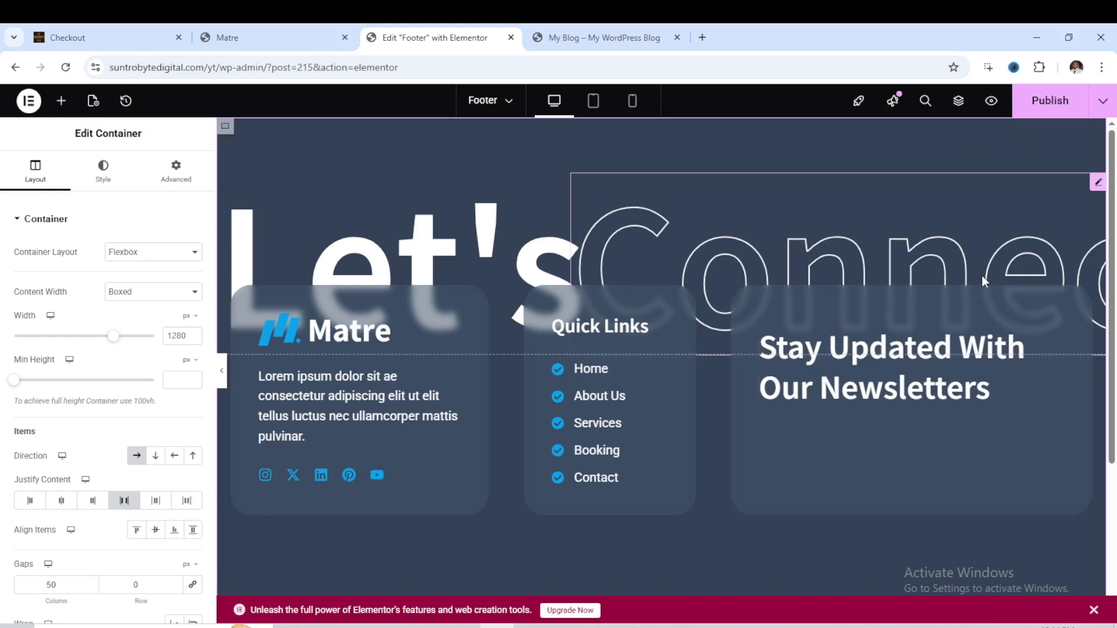
# - Try Source Serif 4 and Spectral on the footer's Connect heading, and settle on Source Serif Pro as its font family
pyautogui.click(921, 222)
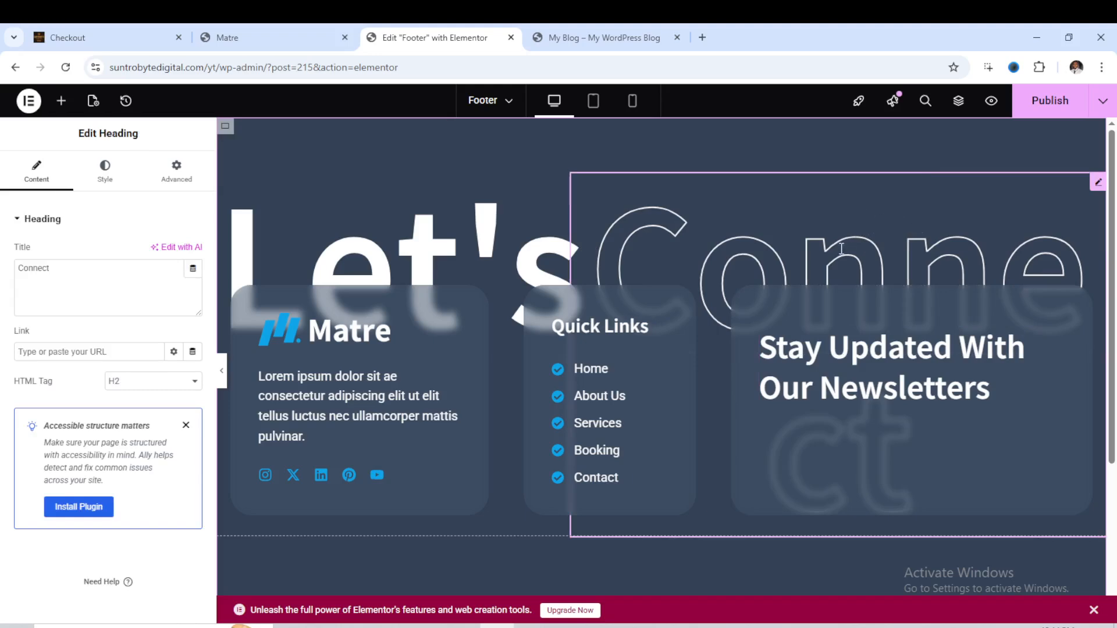
pyautogui.click(84, 265)
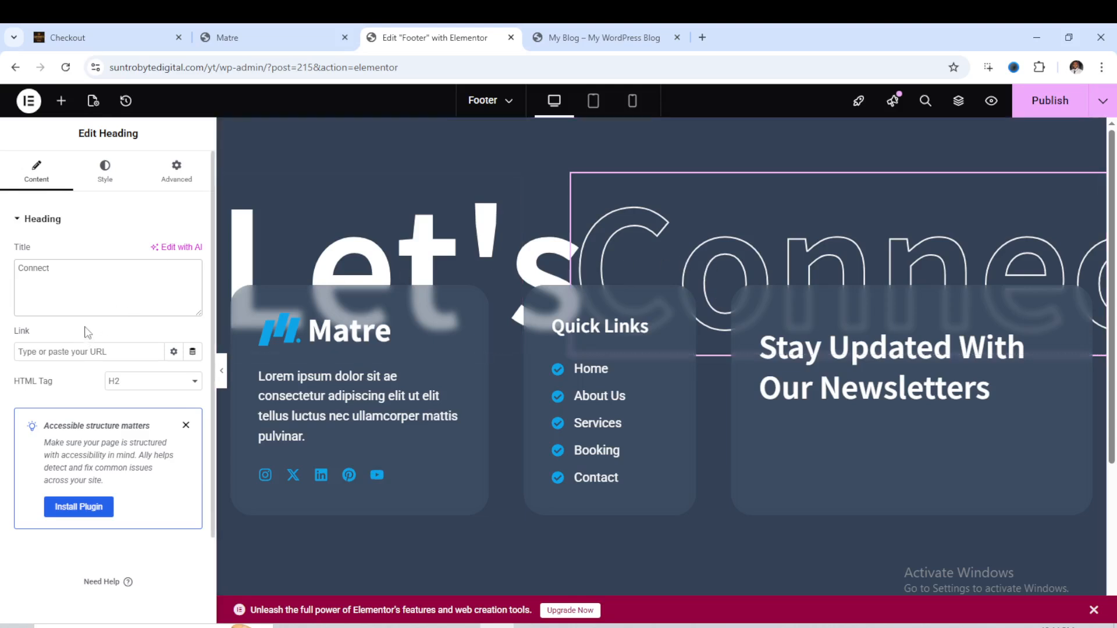
pyautogui.click(105, 185)
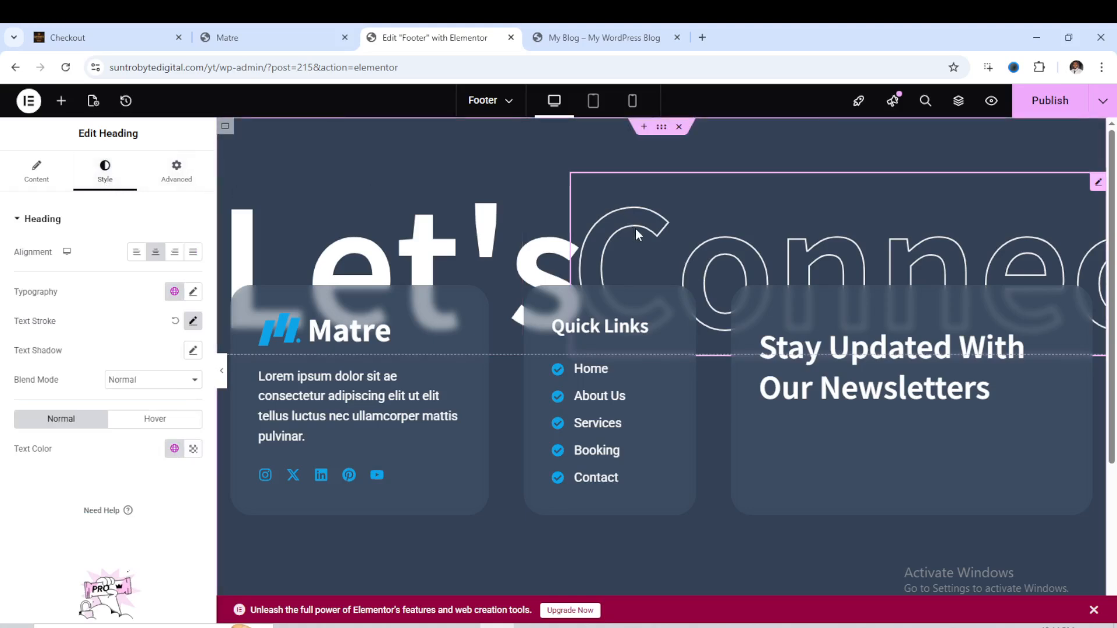
pyautogui.click(194, 292)
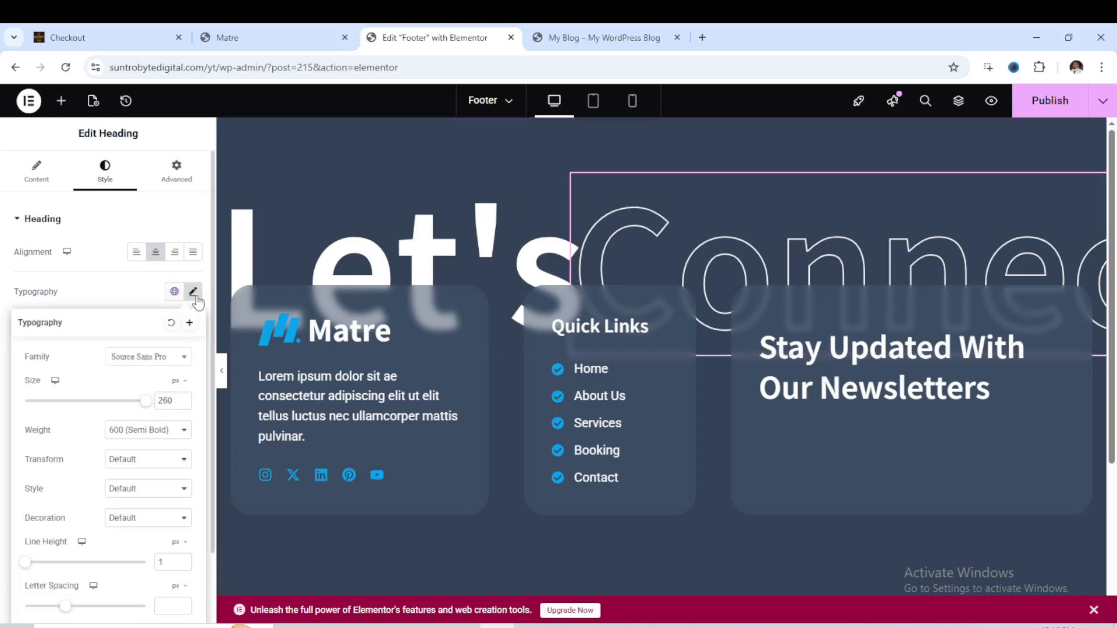
pyautogui.click(184, 361)
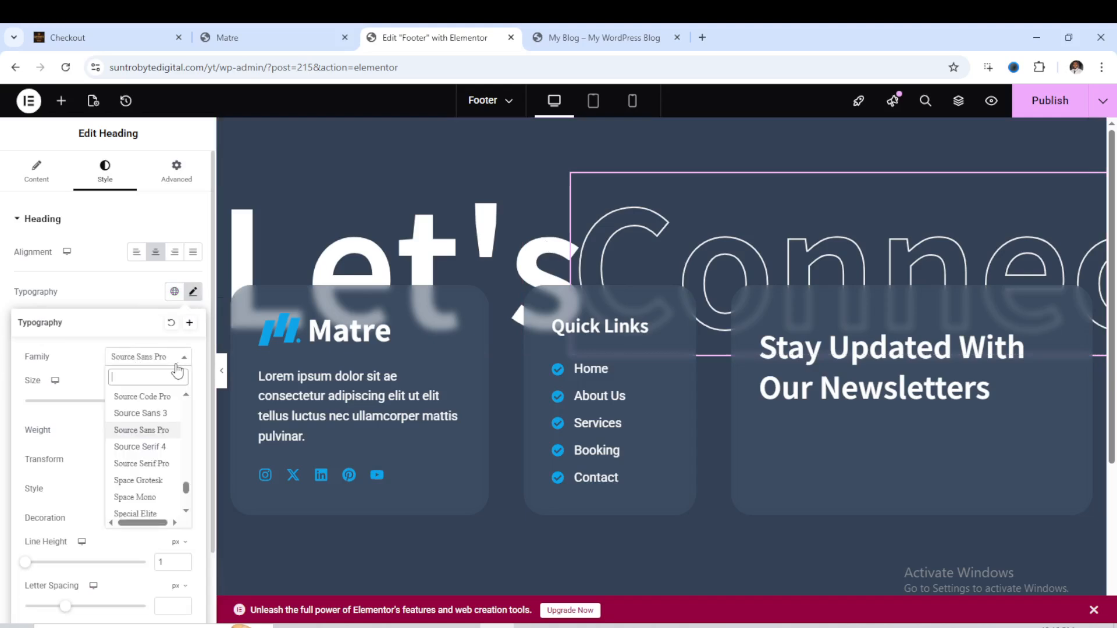
pyautogui.click(170, 448)
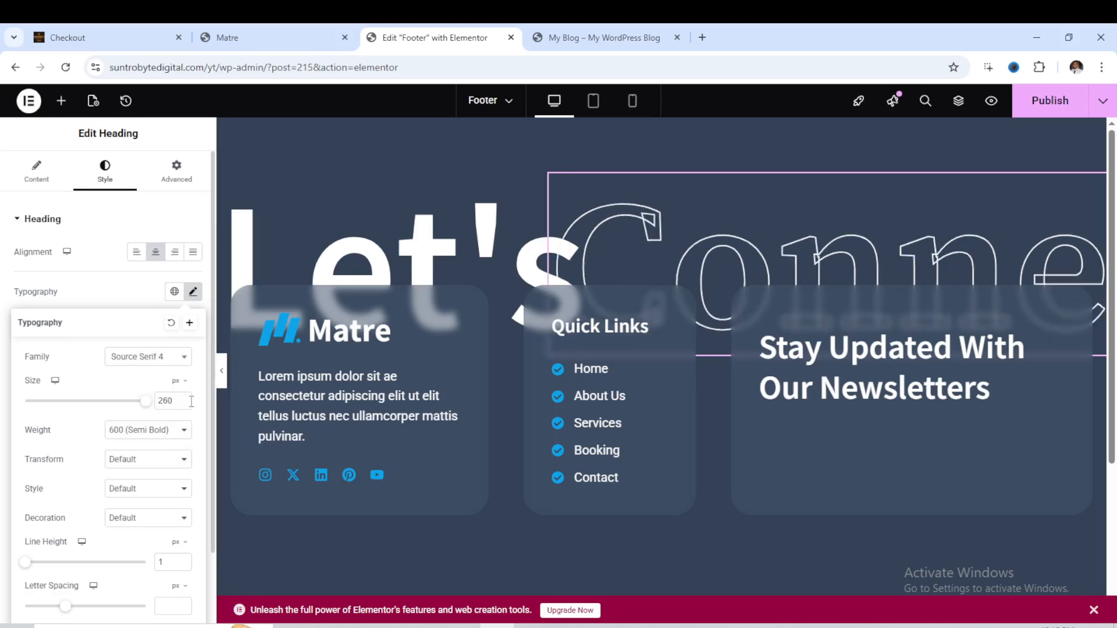
pyautogui.click(186, 362)
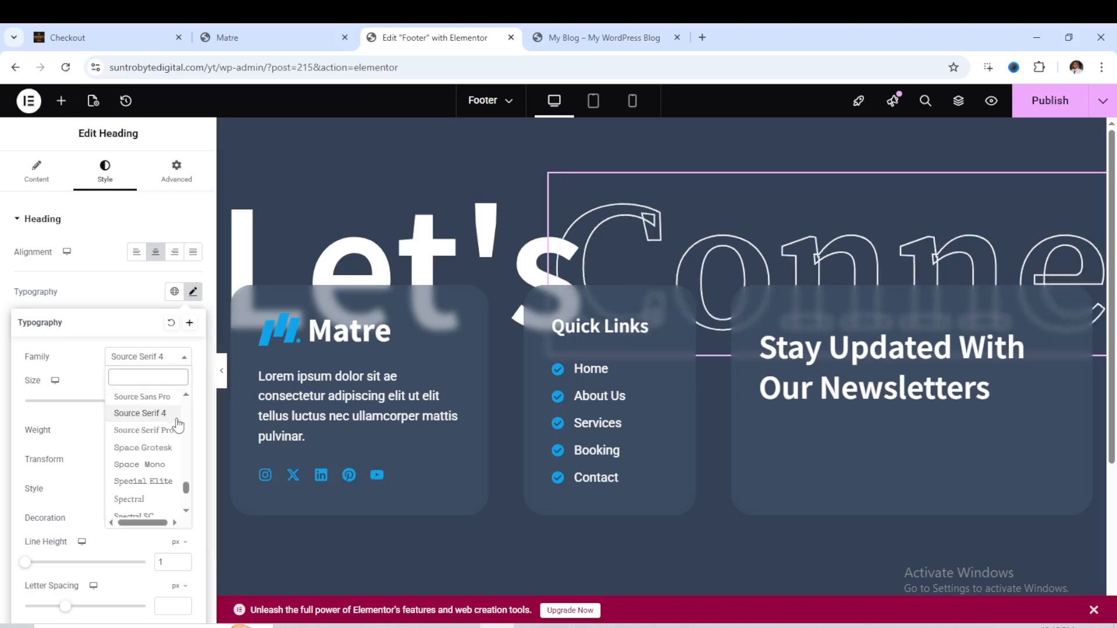
pyautogui.click(142, 500)
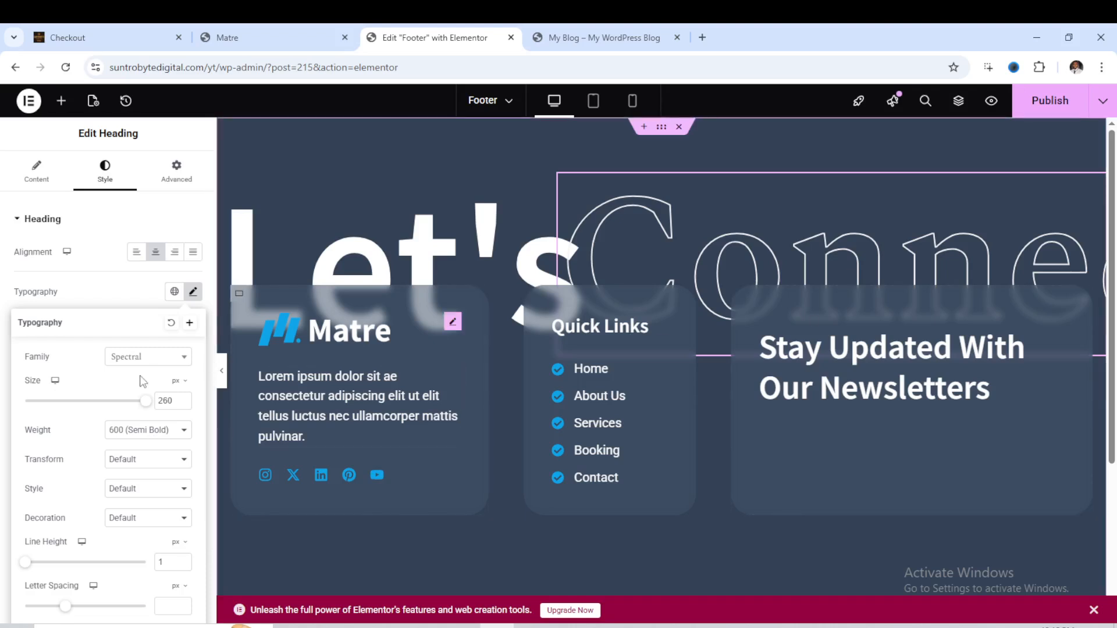
pyautogui.click(182, 361)
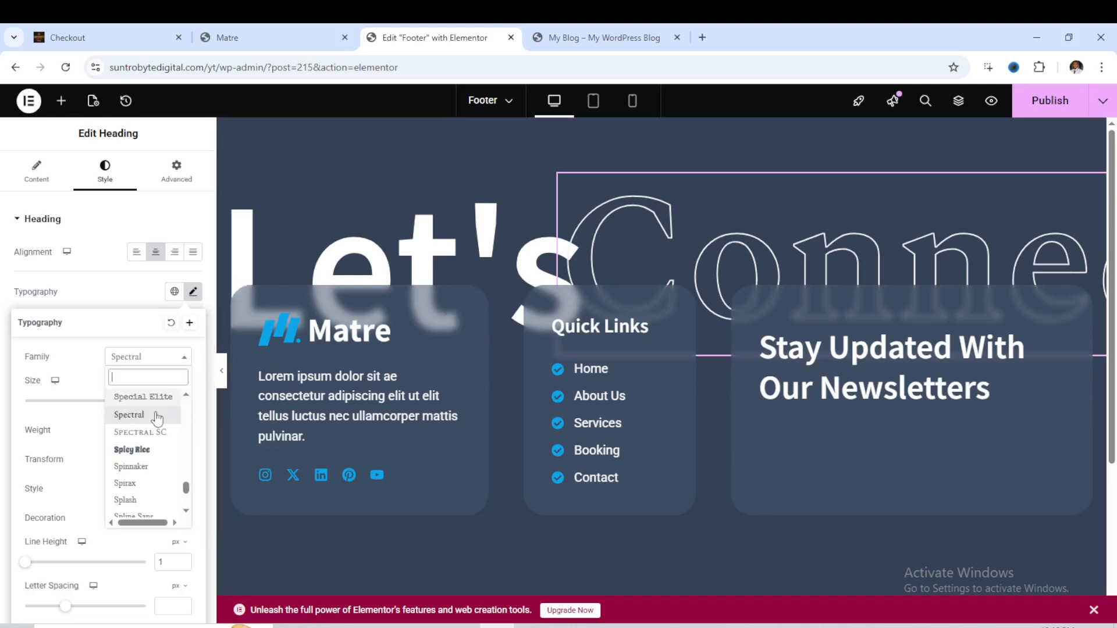
pyautogui.scroll(3, 148, 447)
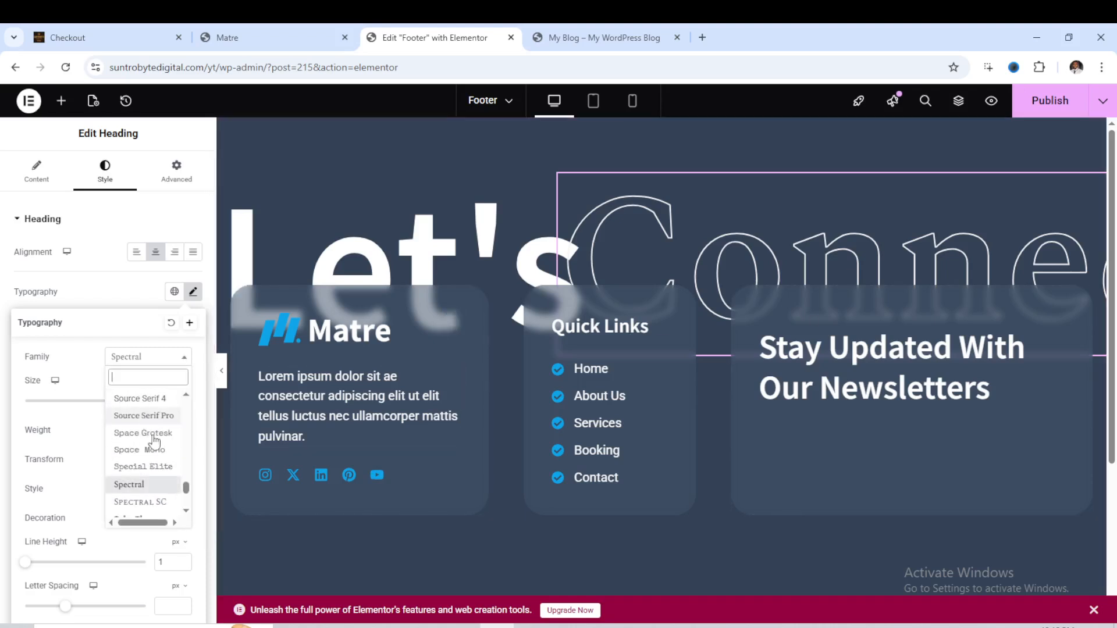
pyautogui.click(140, 414)
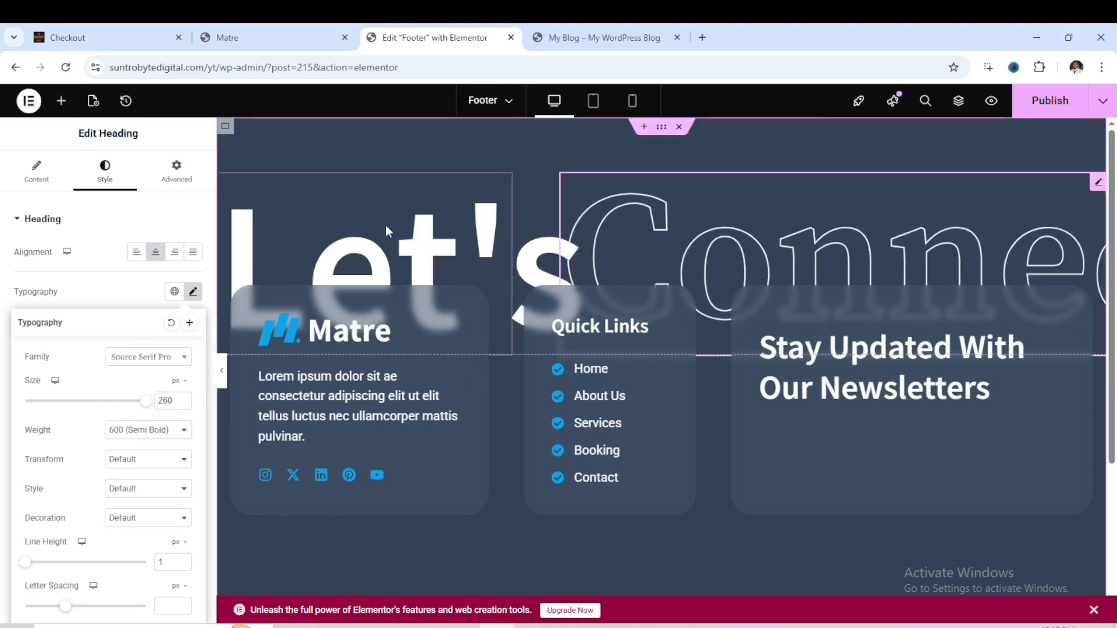
# - Check the title texts of the footer's Let's heading and Connect heading
pyautogui.click(425, 192)
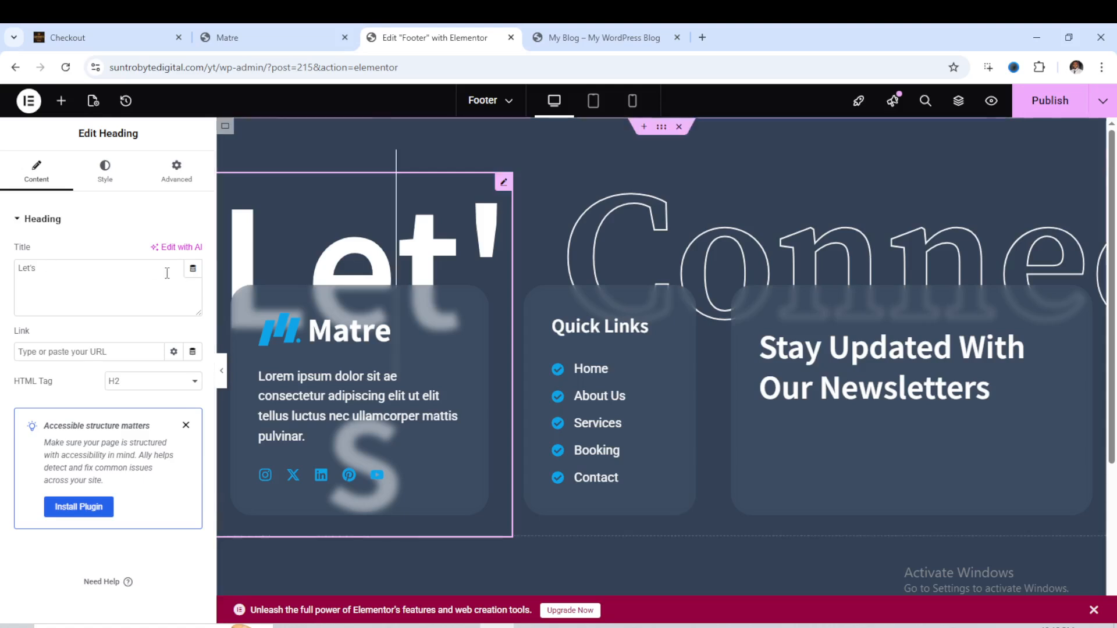
pyautogui.click(27, 267)
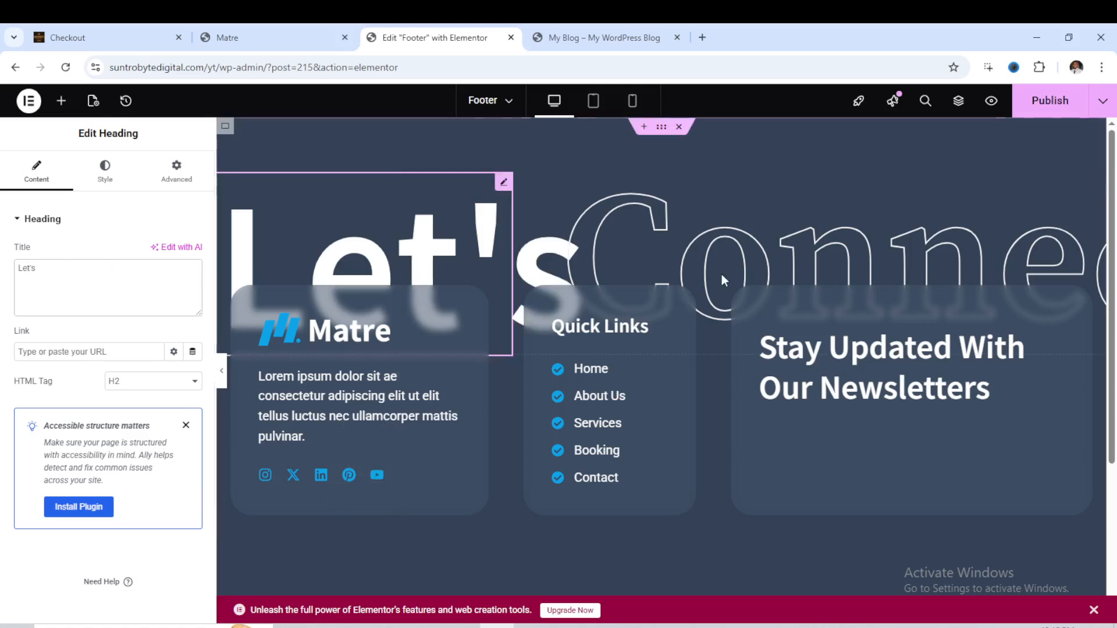
pyautogui.click(589, 275)
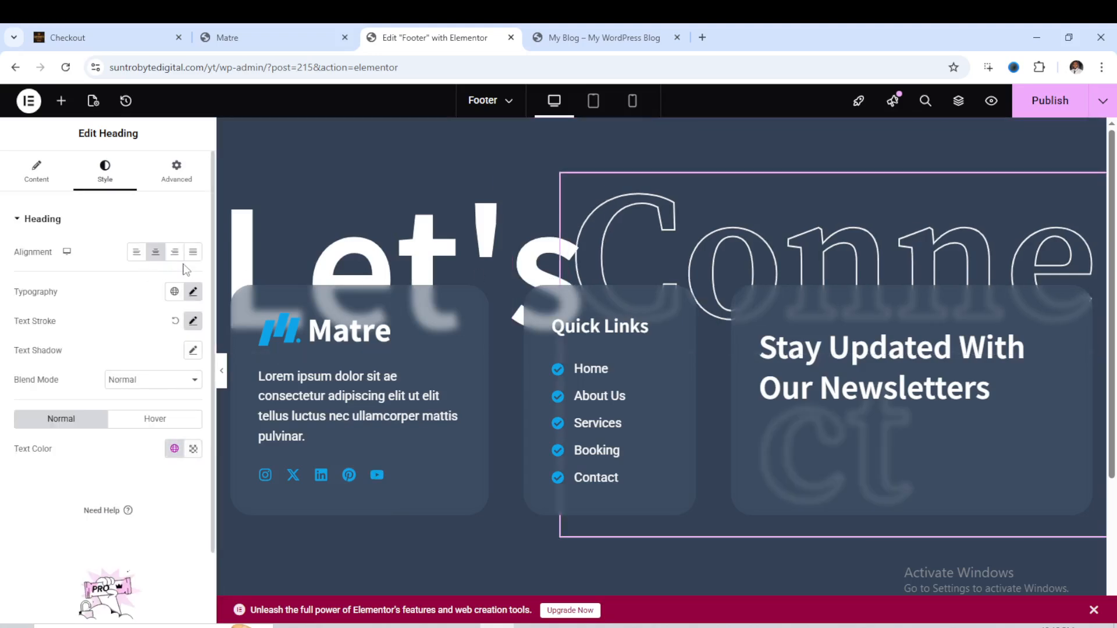
pyautogui.click(40, 174)
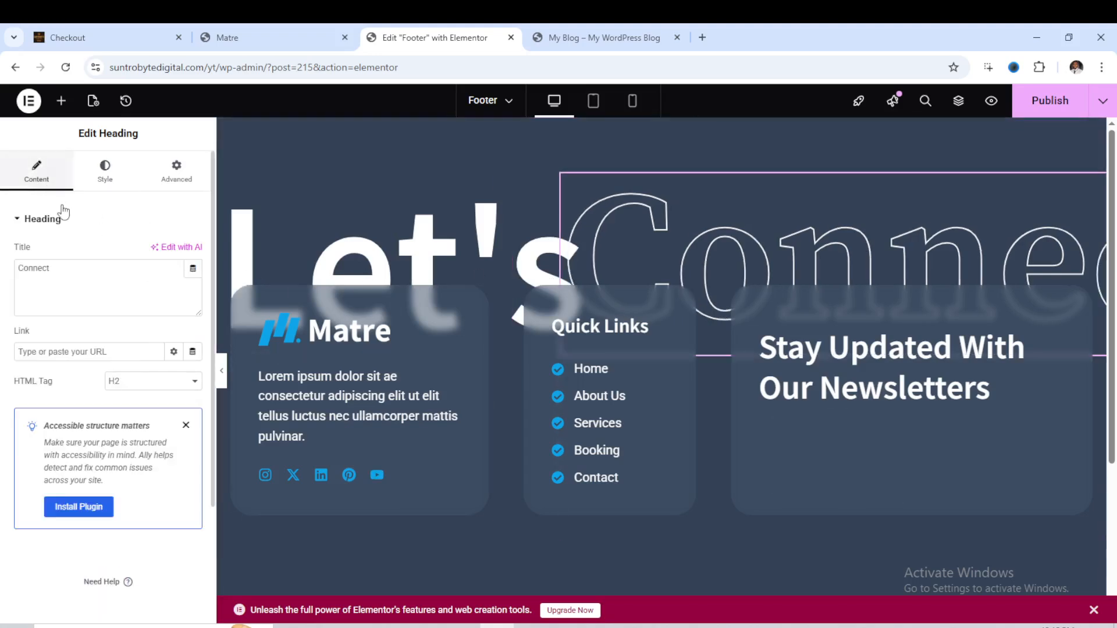
pyautogui.click(29, 270)
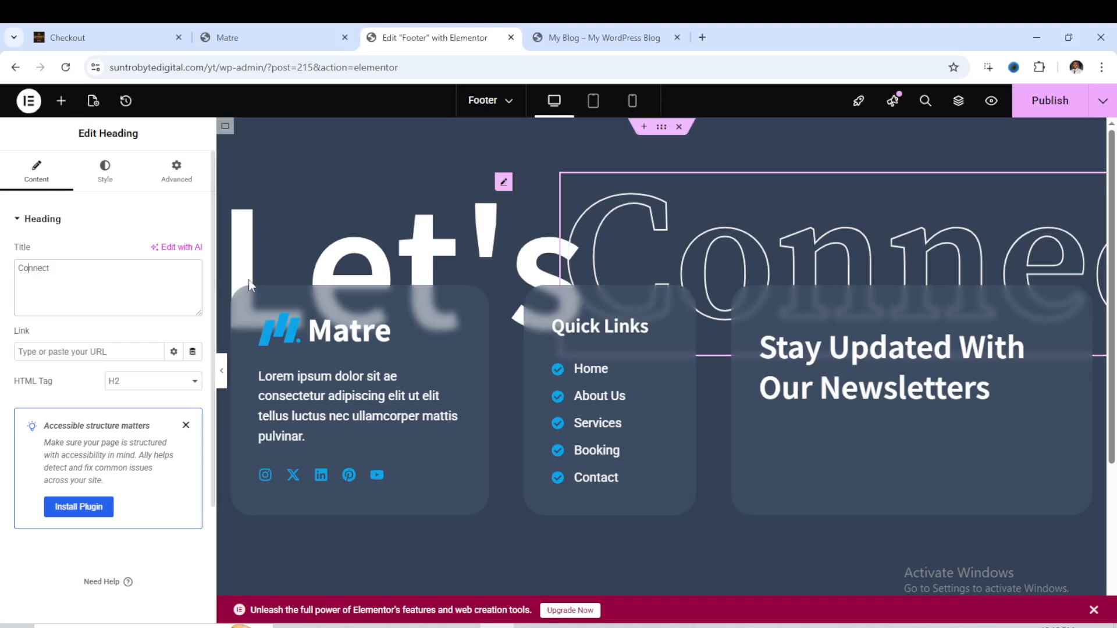
# - Set the Connect heading's typography to size 200 px, line height 1 em, letter spacing -5 px and word spacing 6 px
pyautogui.click(119, 186)
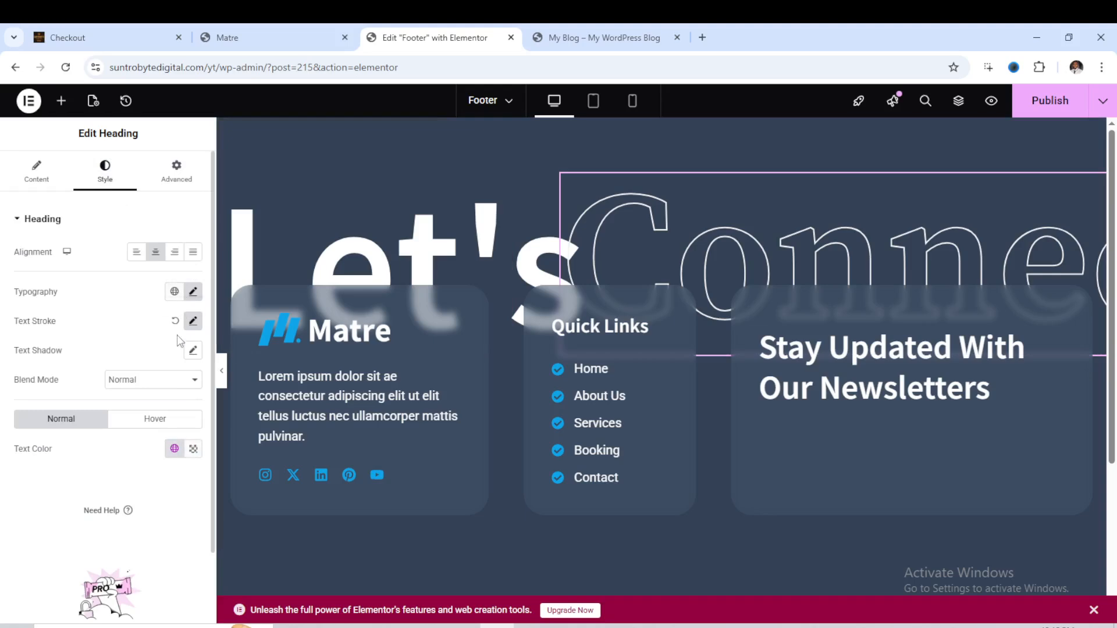
pyautogui.click(192, 292)
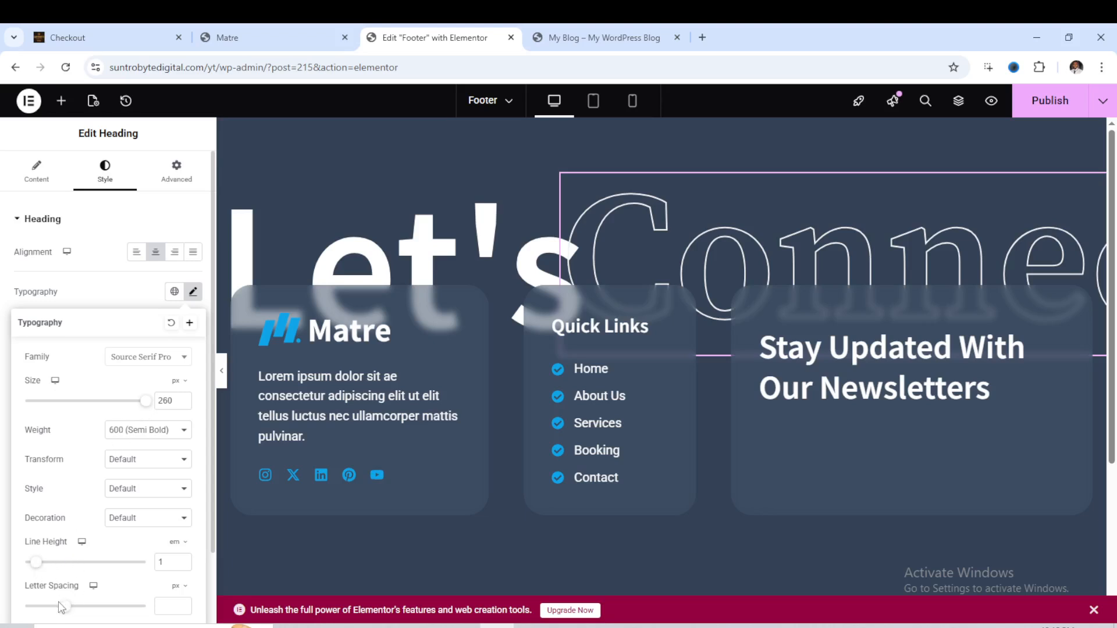
pyautogui.scroll(-2, 103, 529)
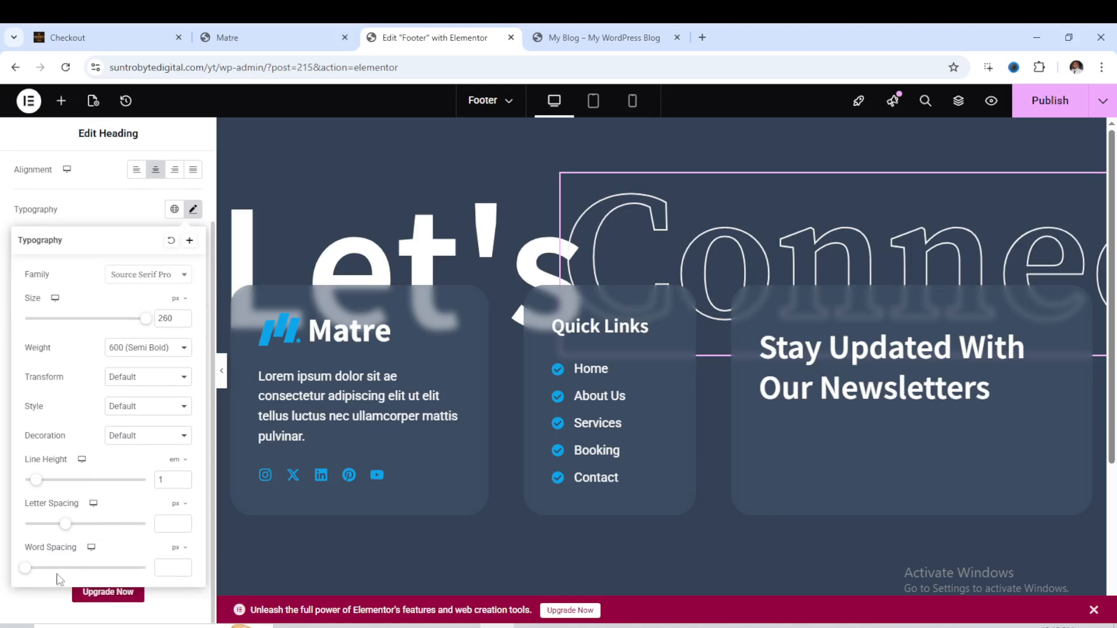
pyautogui.moveTo(29, 568)
pyautogui.mouseDown()
pyautogui.moveTo(49, 572)
pyautogui.moveTo(40, 572)
pyautogui.mouseUp()
pyautogui.moveTo(64, 527); pyautogui.dragTo(3, 529)
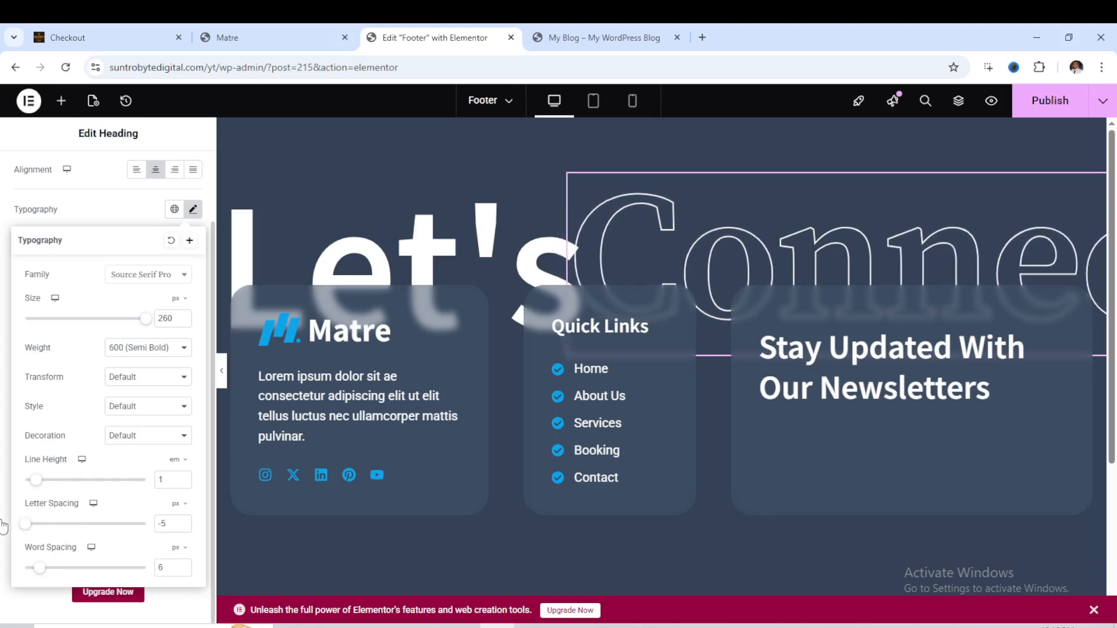
pyautogui.click(4, 526)
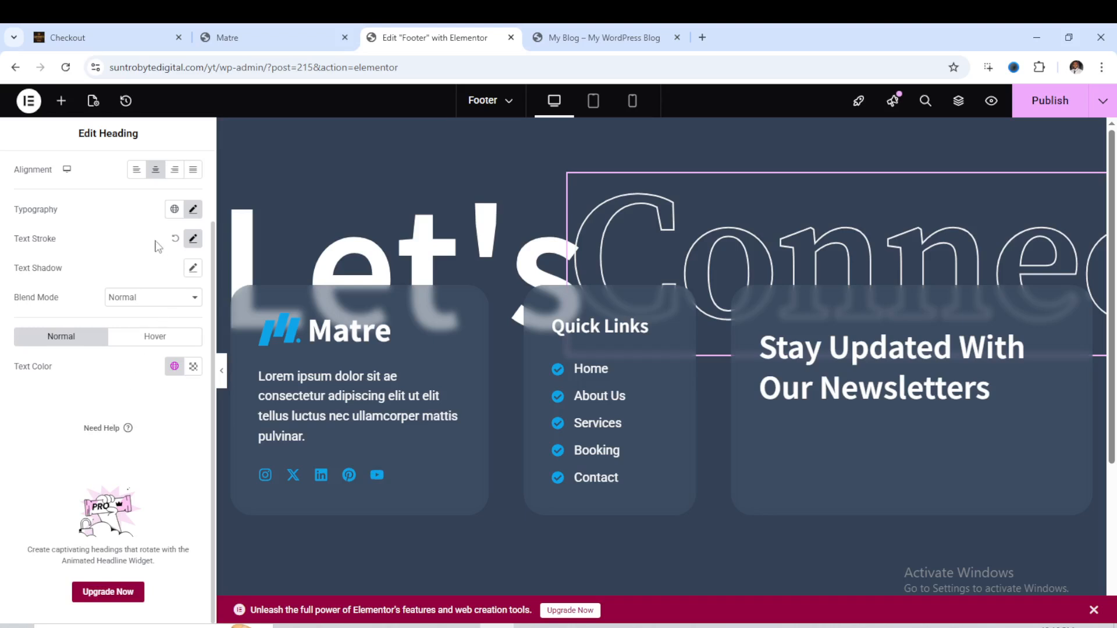
pyautogui.click(192, 210)
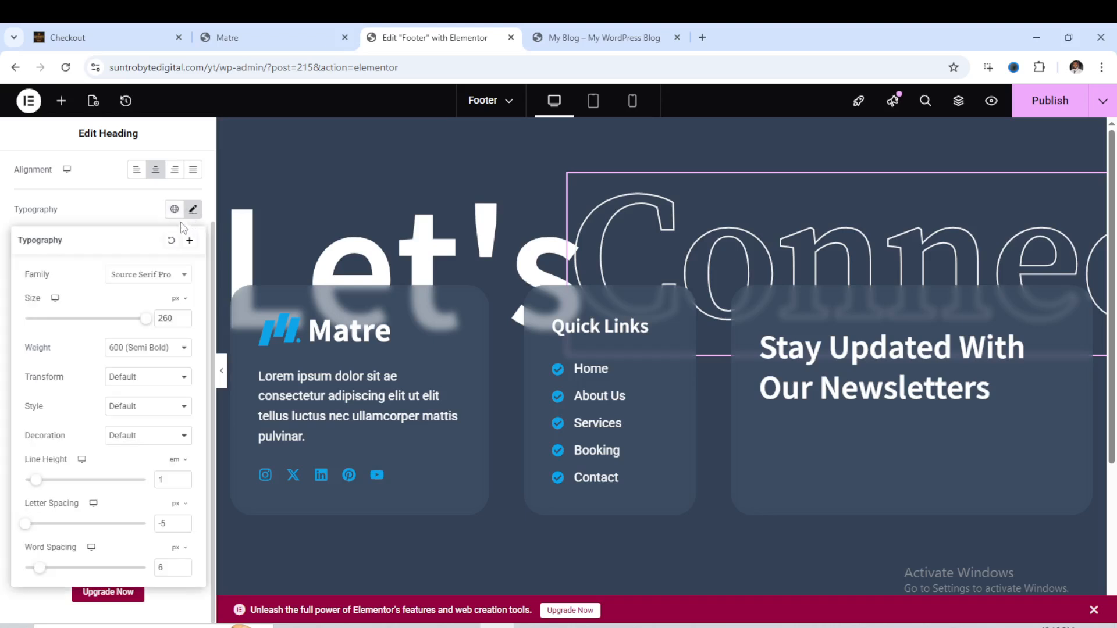
pyautogui.moveTo(143, 323); pyautogui.dragTo(148, 323)
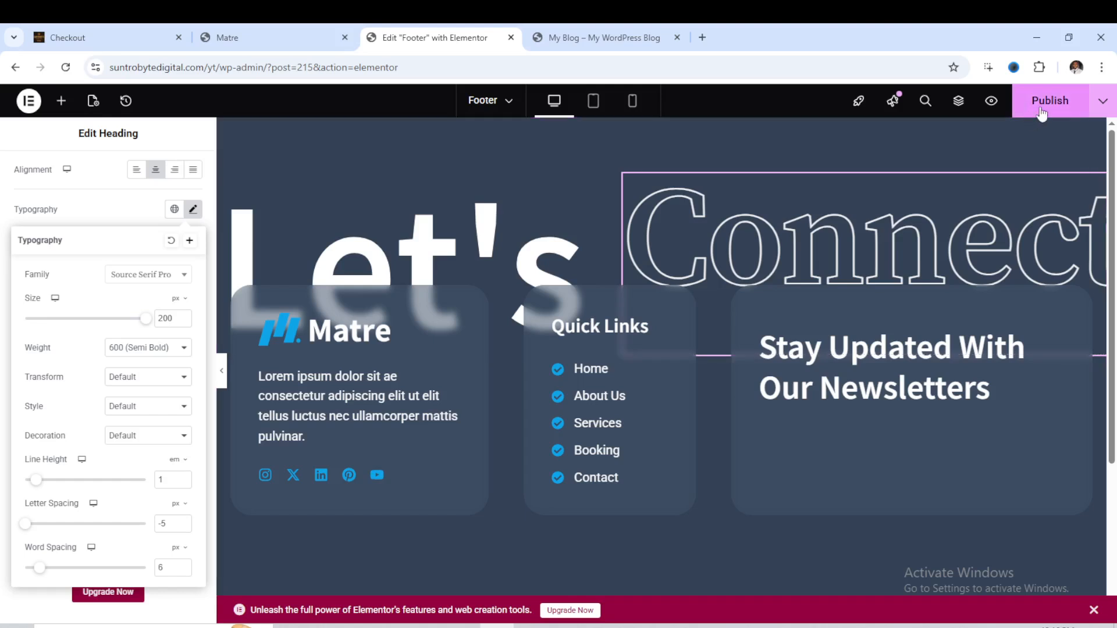
# - Review the content settings of the logo image and the description text in the footer's first column
pyautogui.click(378, 343)
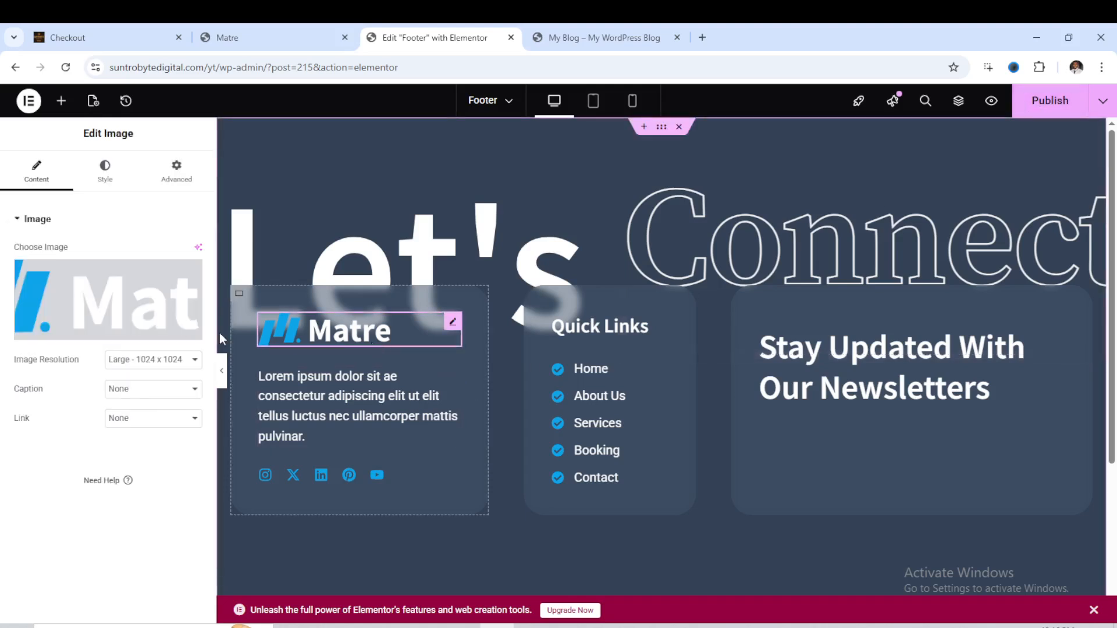
pyautogui.click(323, 397)
pyautogui.click(68, 362)
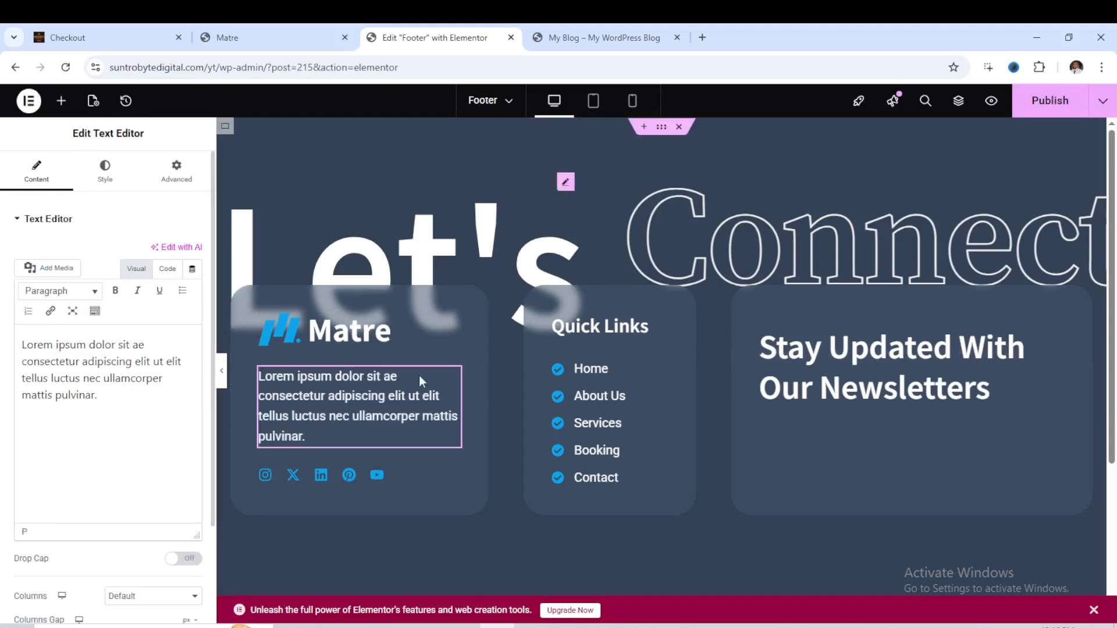
pyautogui.click(329, 479)
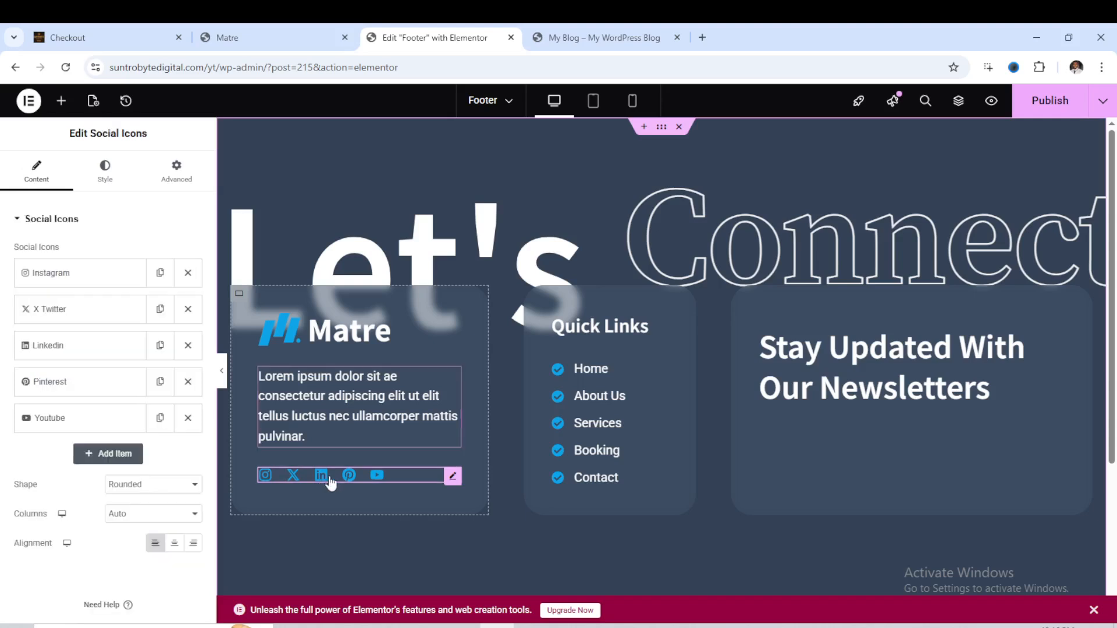
pyautogui.click(60, 275)
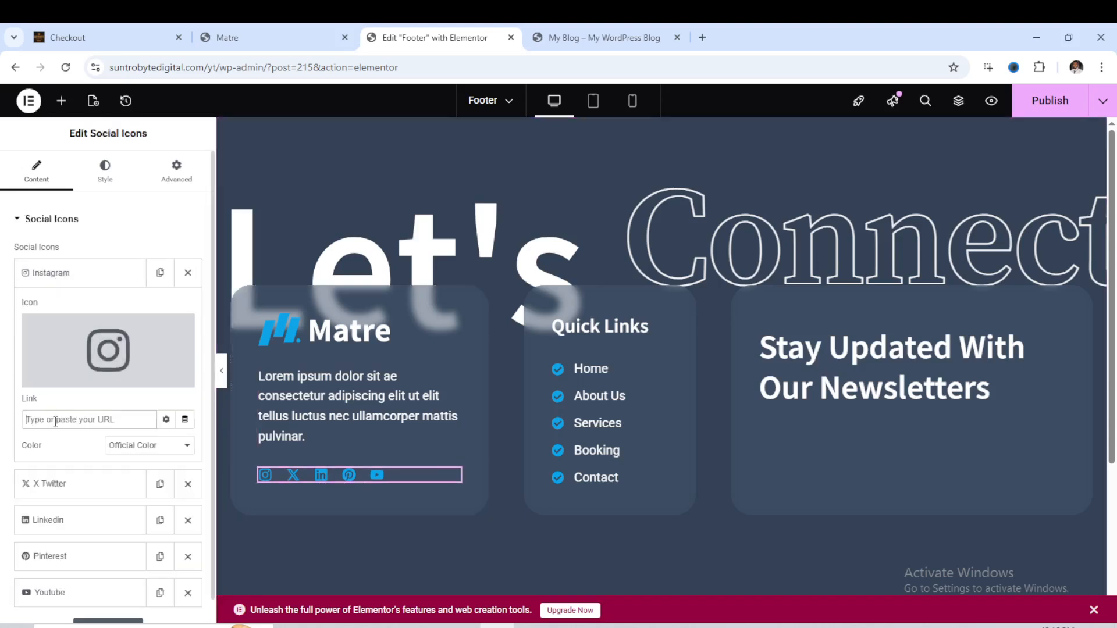
pyautogui.click(644, 42)
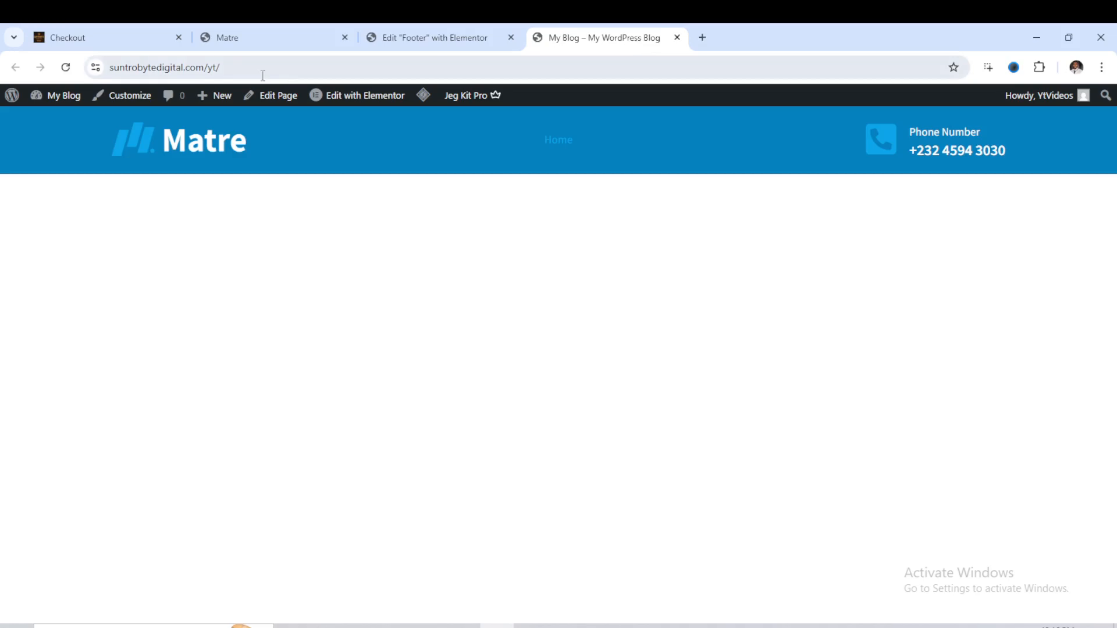
pyautogui.click(197, 66)
pyautogui.rightClick(197, 67)
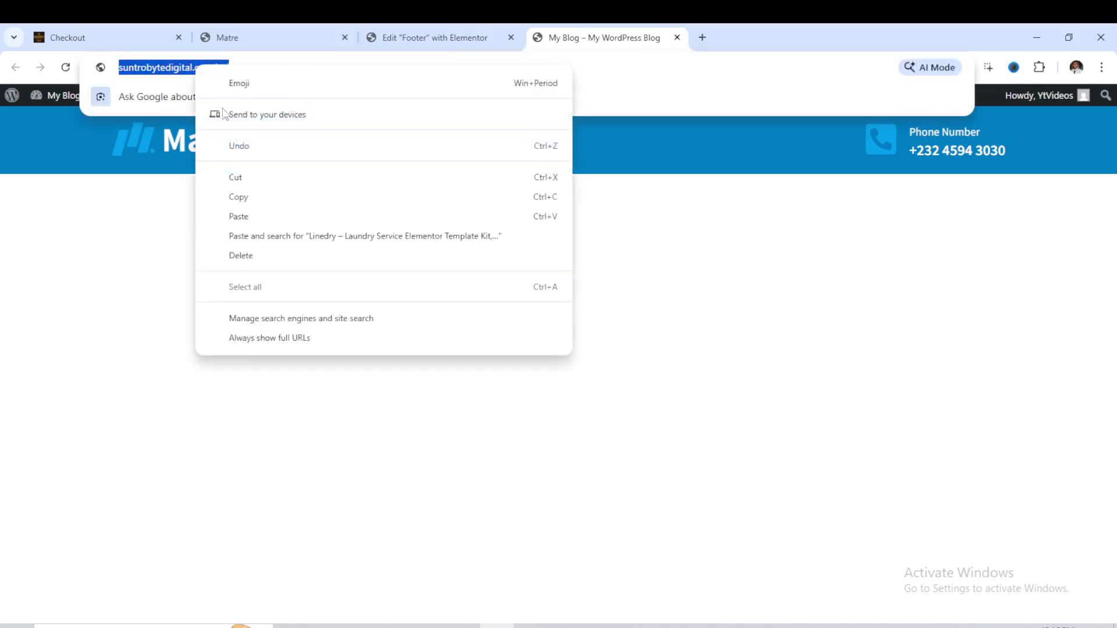
pyautogui.click(253, 191)
pyautogui.click(403, 37)
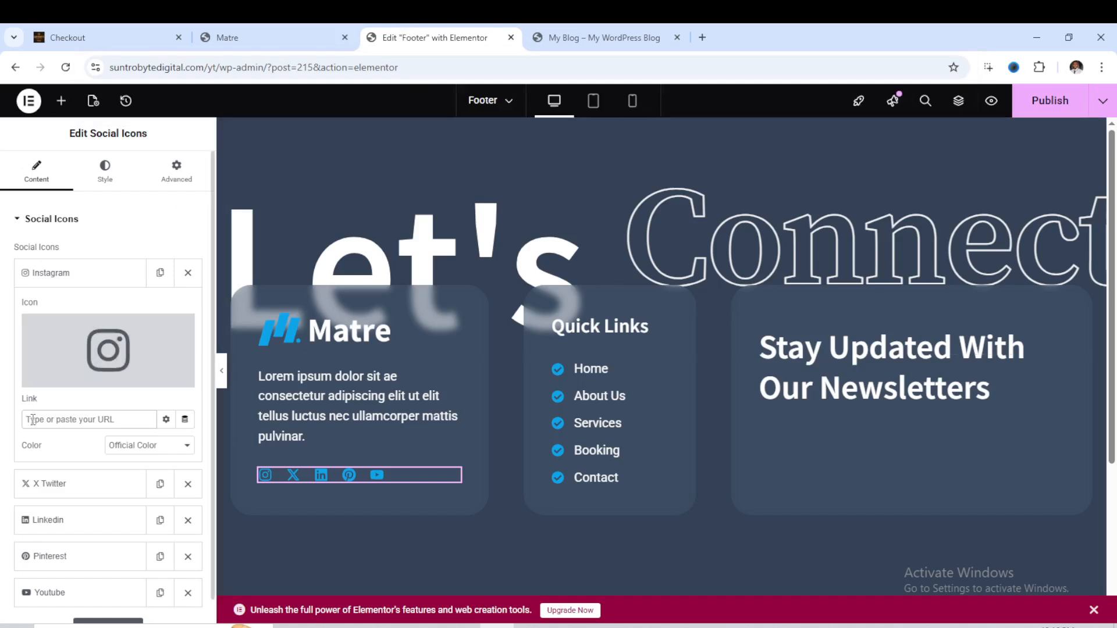
pyautogui.hotkey('ctrl', 'v')
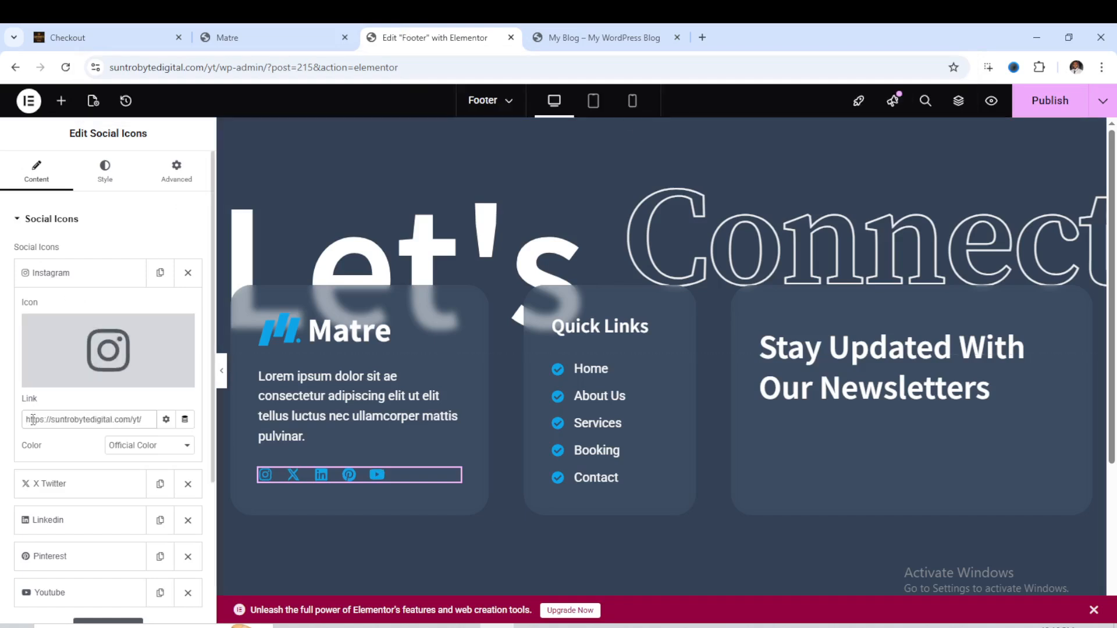
pyautogui.click(87, 275)
pyautogui.click(79, 319)
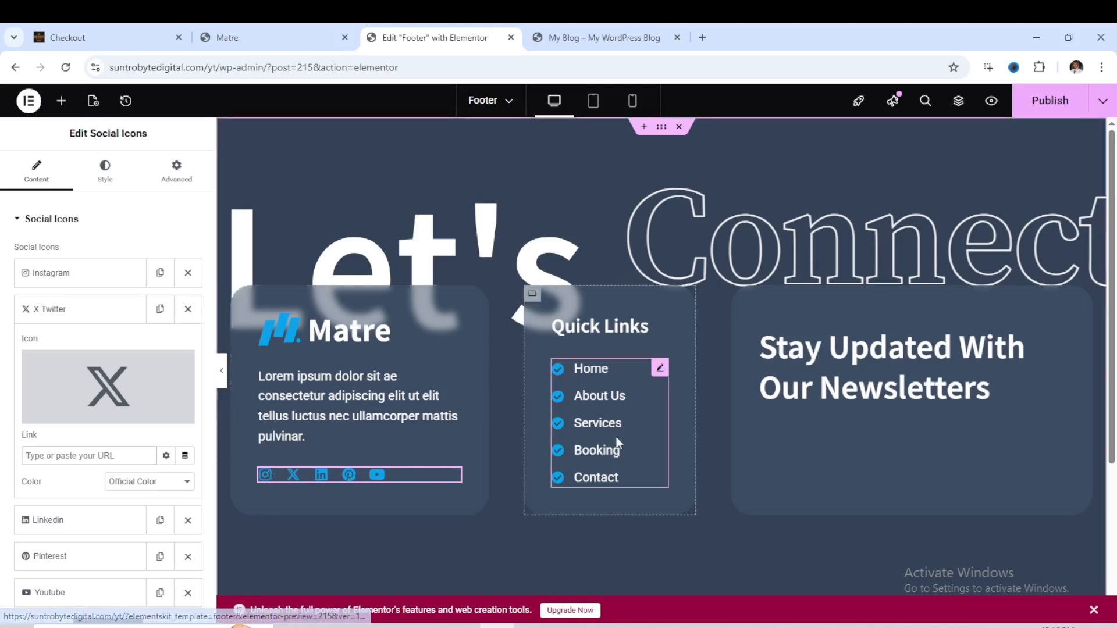
pyautogui.click(601, 401)
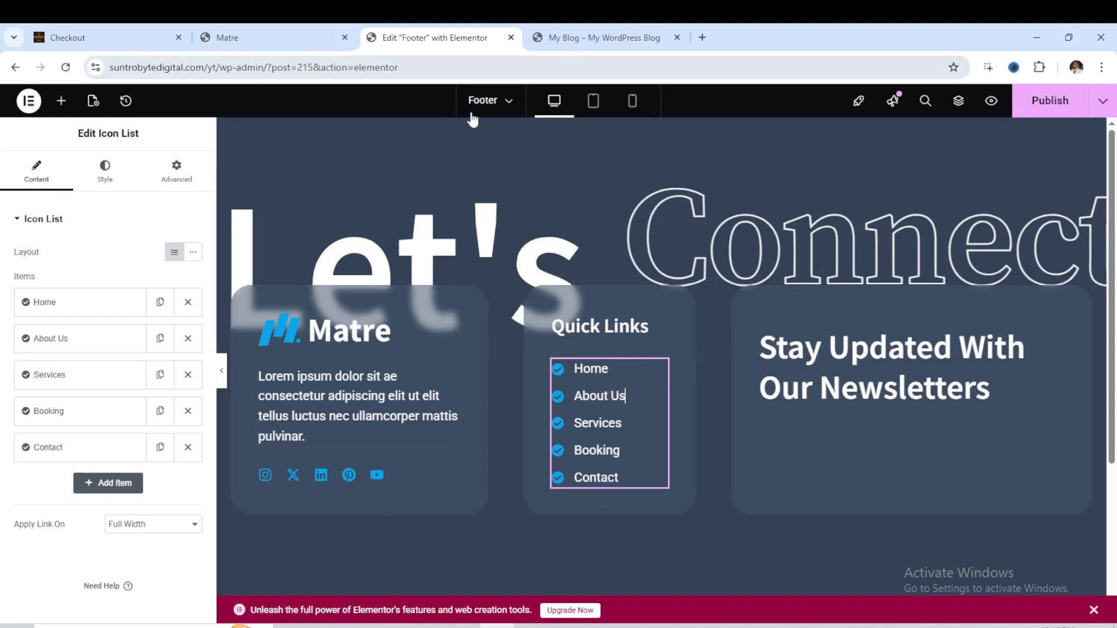
pyautogui.click(69, 313)
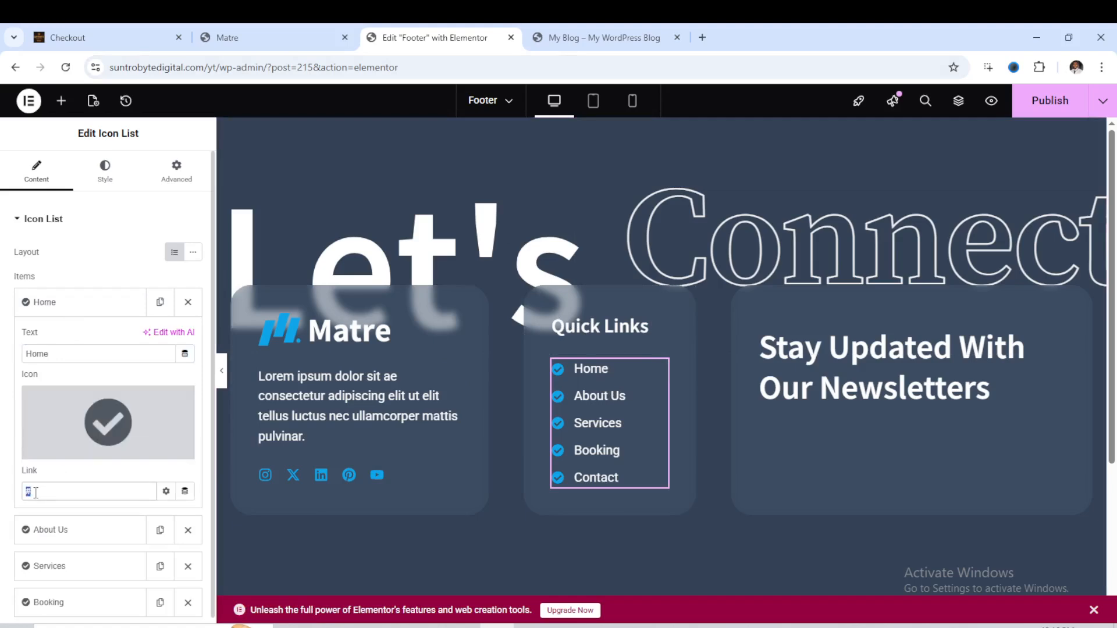
pyautogui.hotkey('ctrl', 'v')
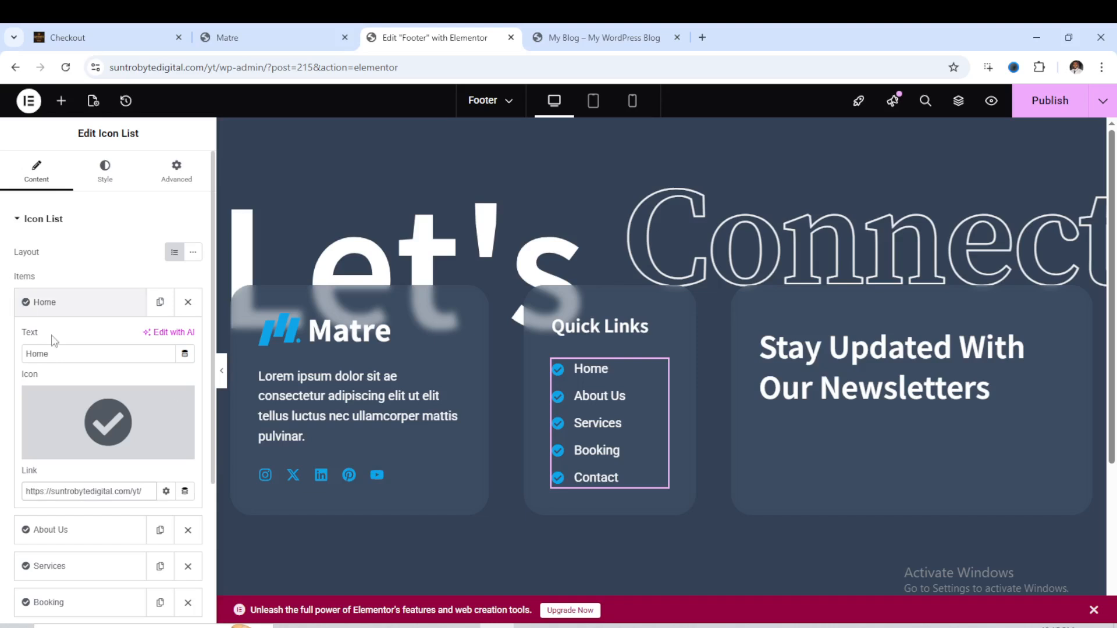
pyautogui.click(76, 311)
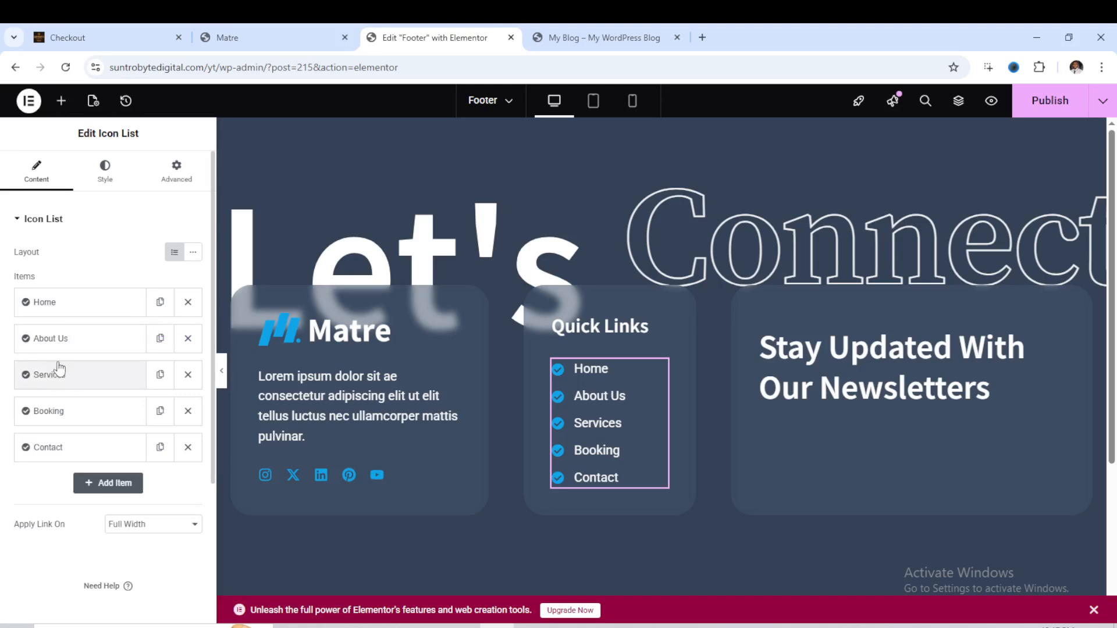
pyautogui.click(61, 342)
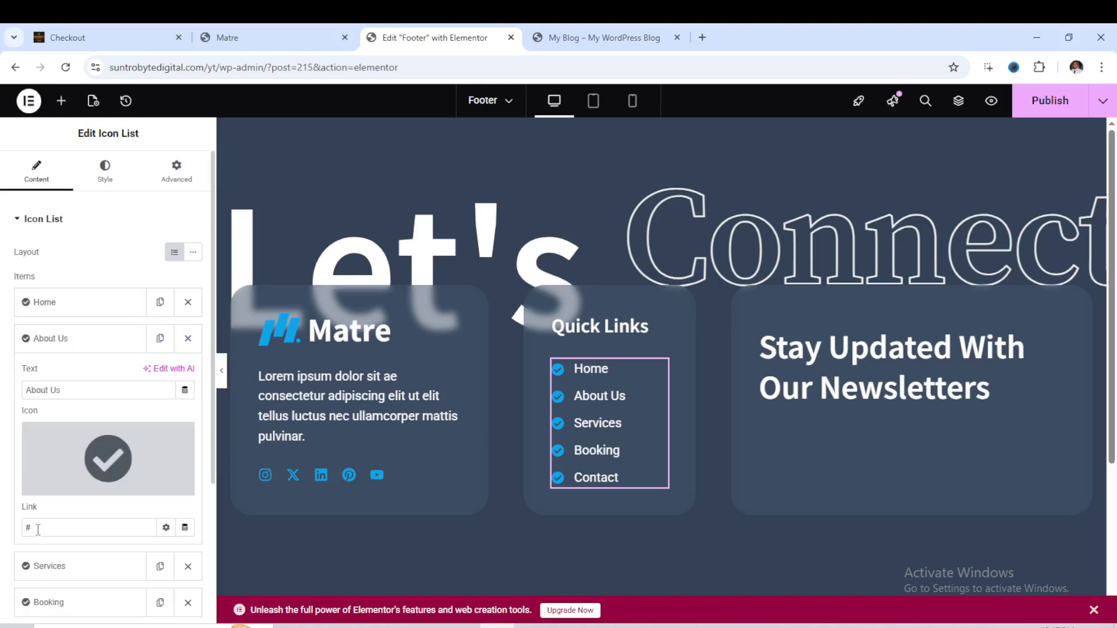
pyautogui.click(67, 344)
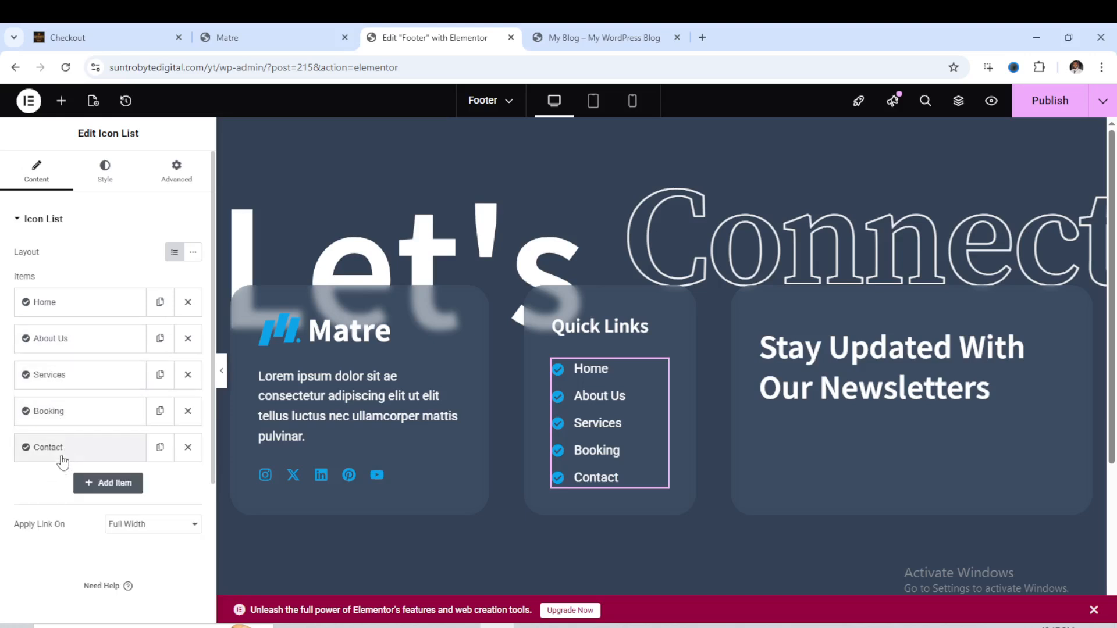
# - Publish the footer after checking its newsletter heading and form widget, and view it on the live homepage
pyautogui.click(907, 384)
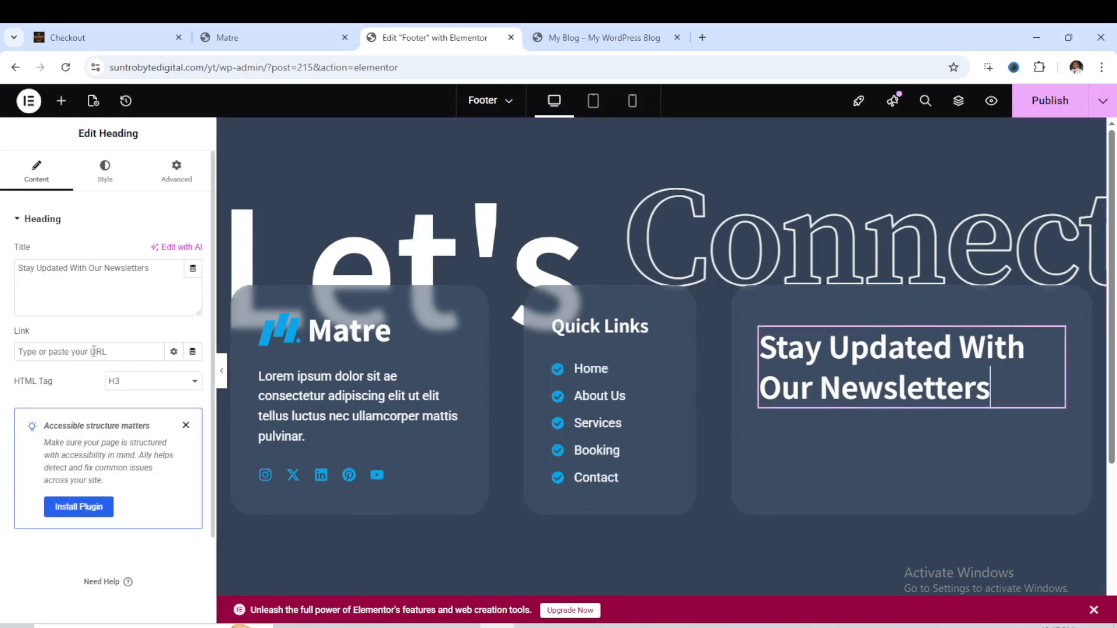
pyautogui.click(882, 460)
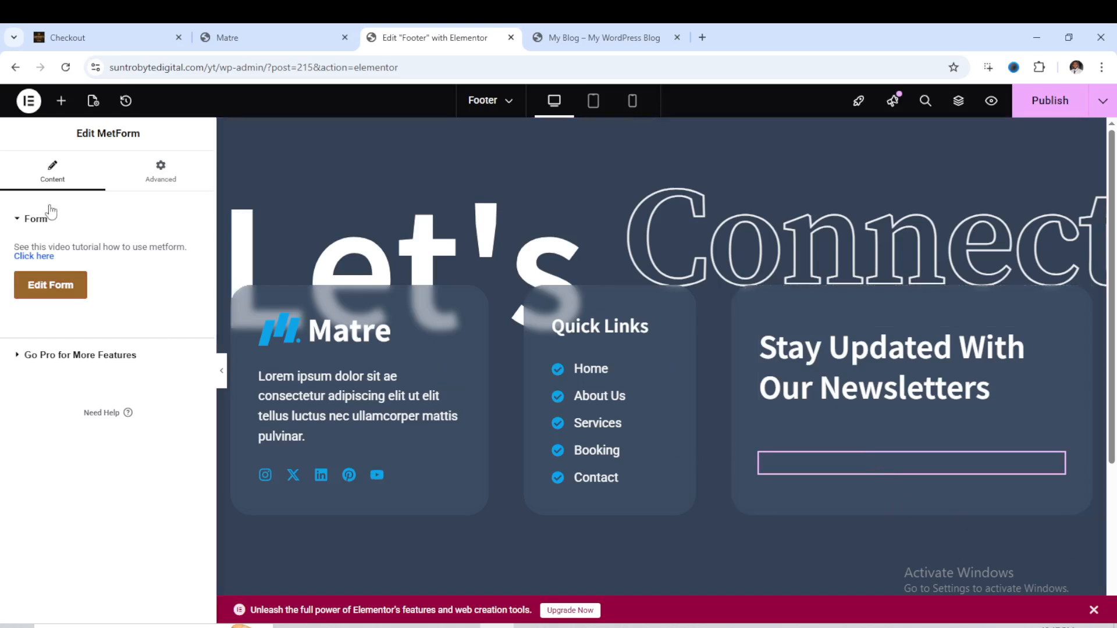
pyautogui.click(1055, 107)
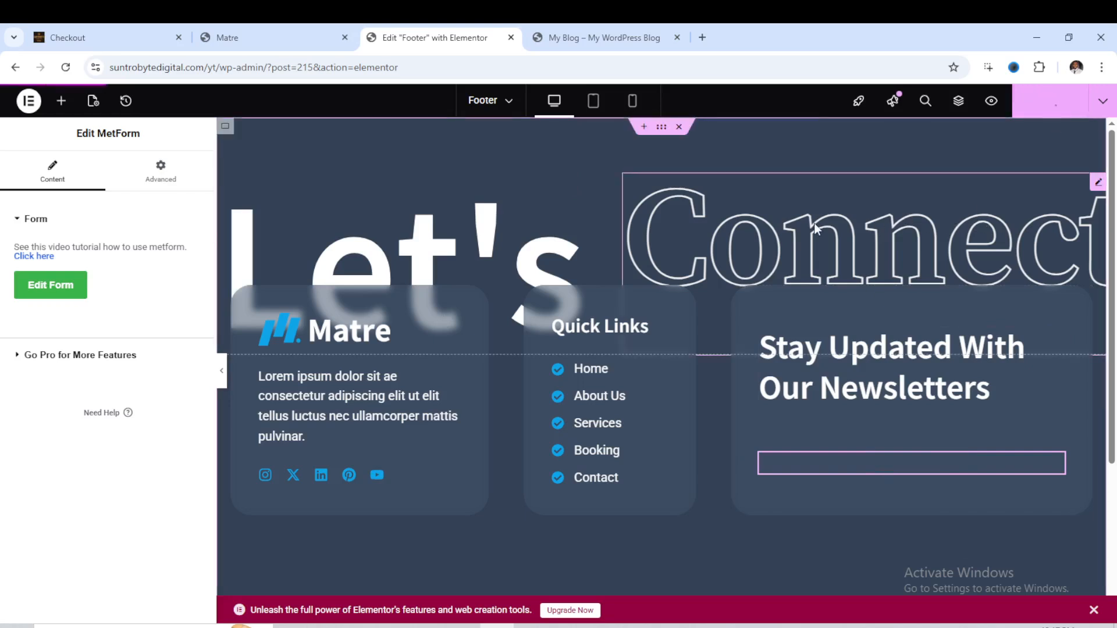
pyautogui.click(605, 37)
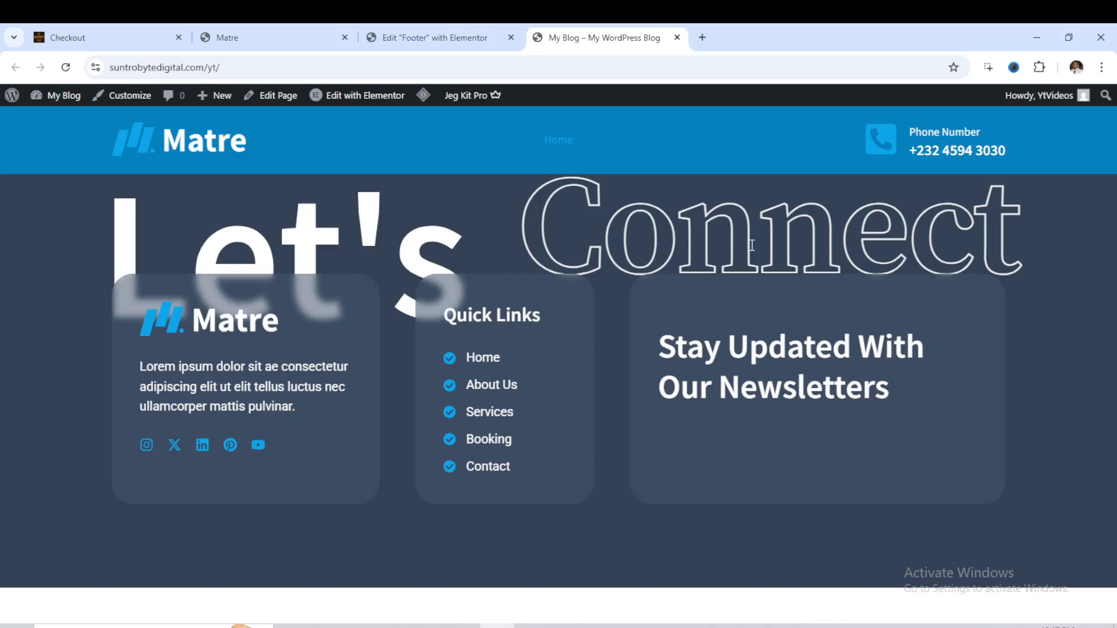
# - Set the letter spacing of the footer's Connect heading to 1.3 px in its typography settings
pyautogui.click(432, 36)
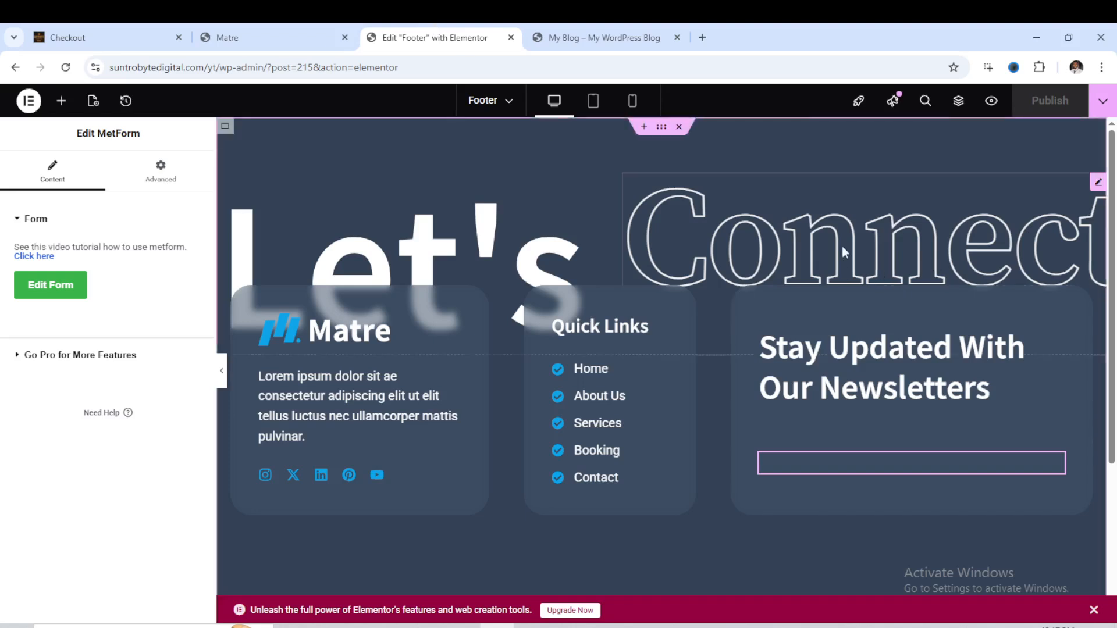
pyautogui.click(930, 241)
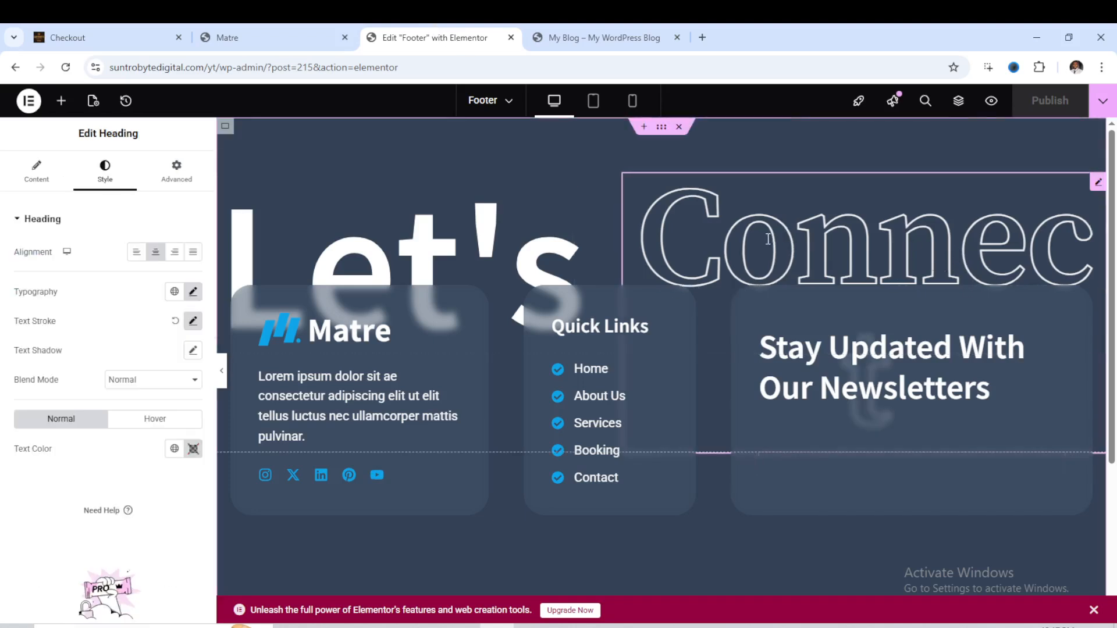
pyautogui.click(37, 172)
pyautogui.click(105, 172)
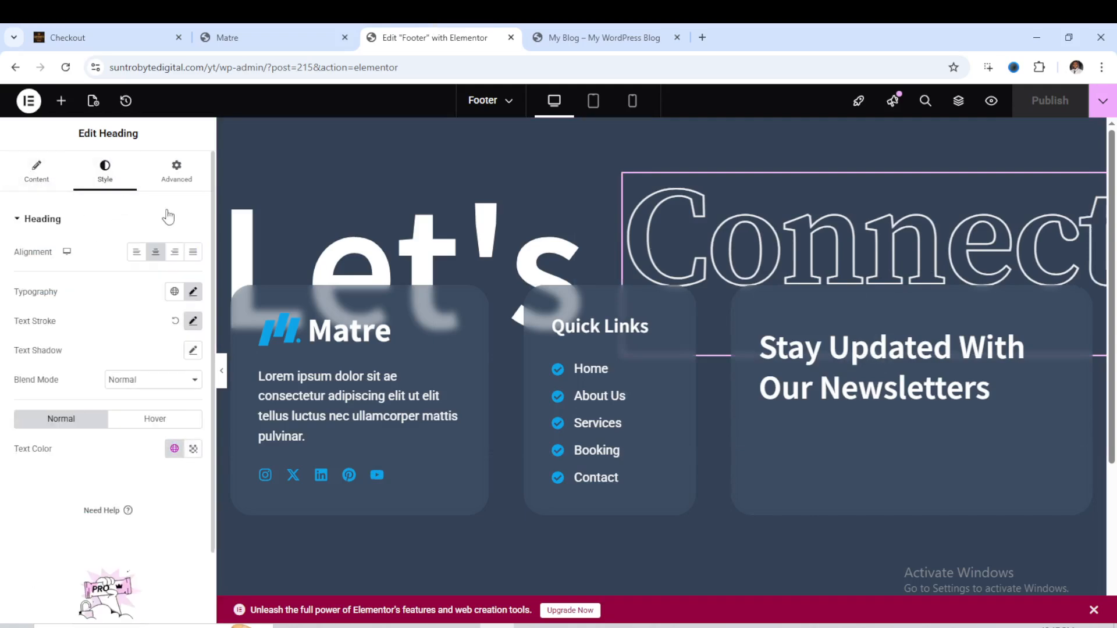
pyautogui.click(193, 292)
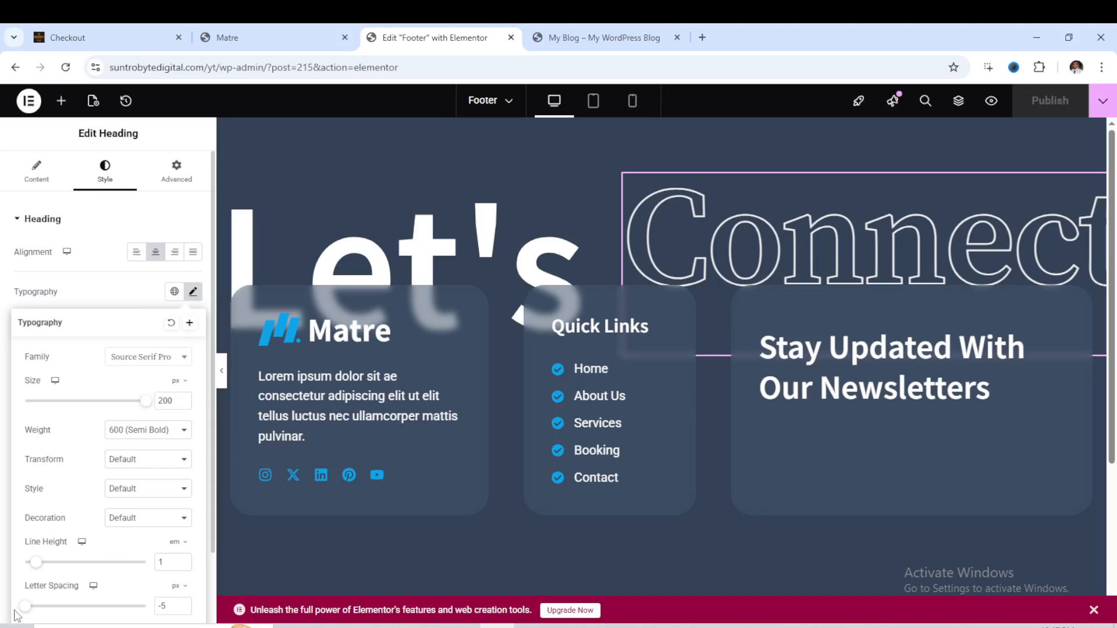
pyautogui.moveTo(25, 612); pyautogui.dragTo(75, 614)
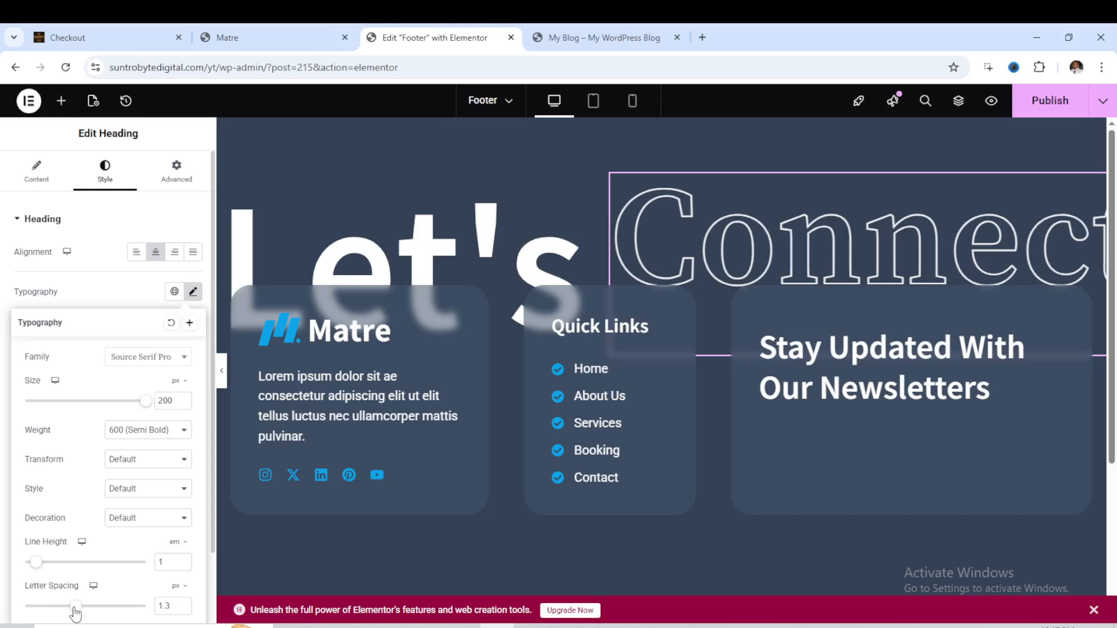
# - Publish the adjusted footer and reload the live homepage to check the Connect heading
pyautogui.click(1042, 104)
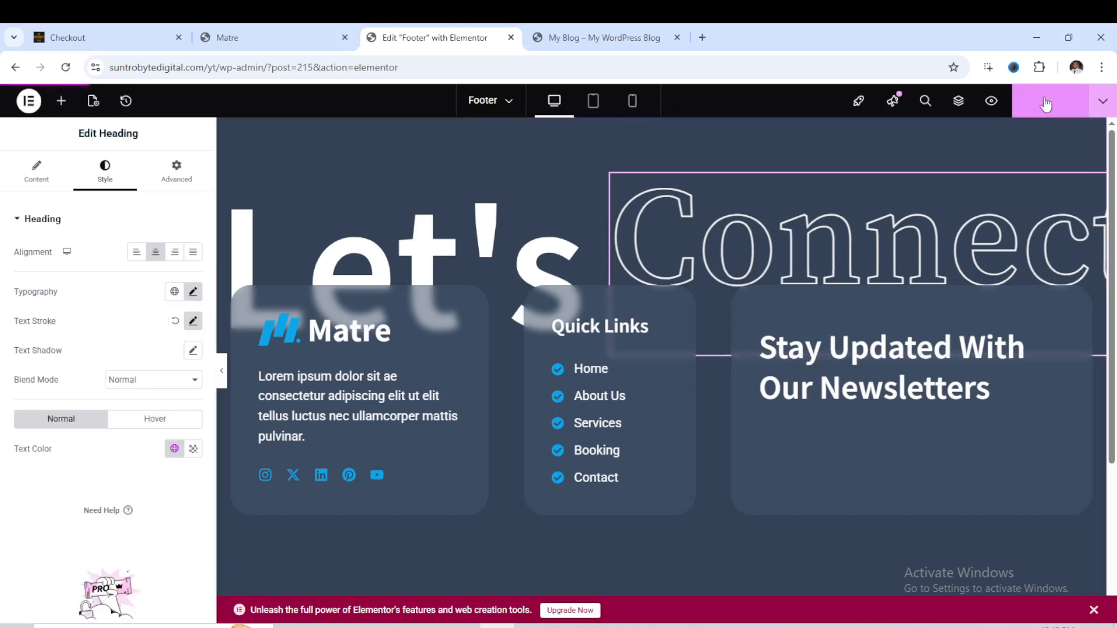
pyautogui.click(599, 37)
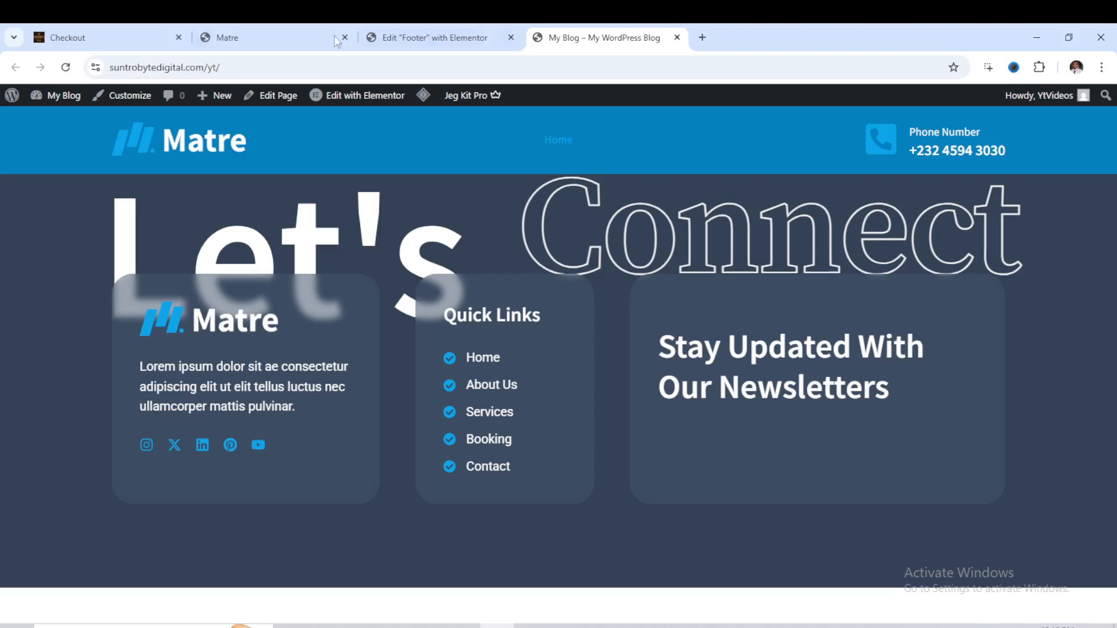
pyautogui.click(66, 66)
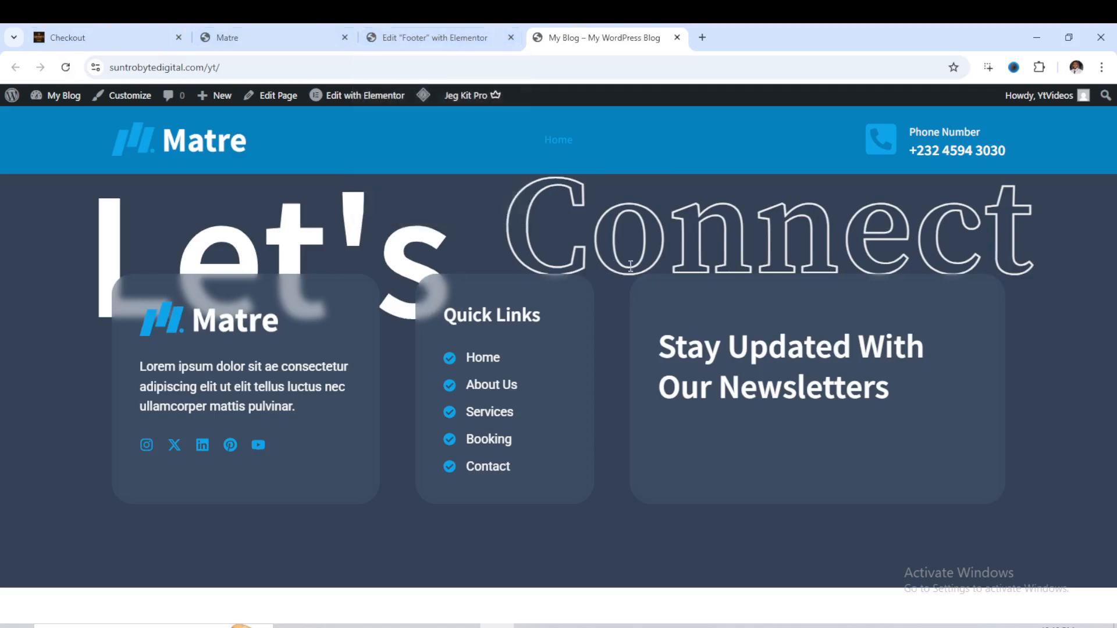
pyautogui.click(439, 38)
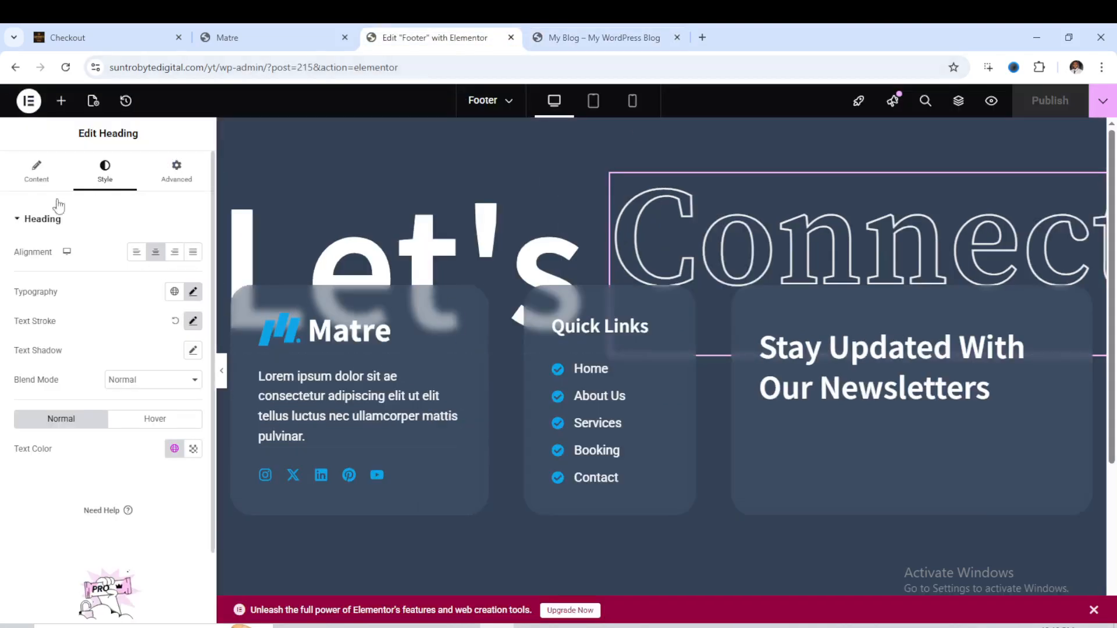
pyautogui.click(41, 180)
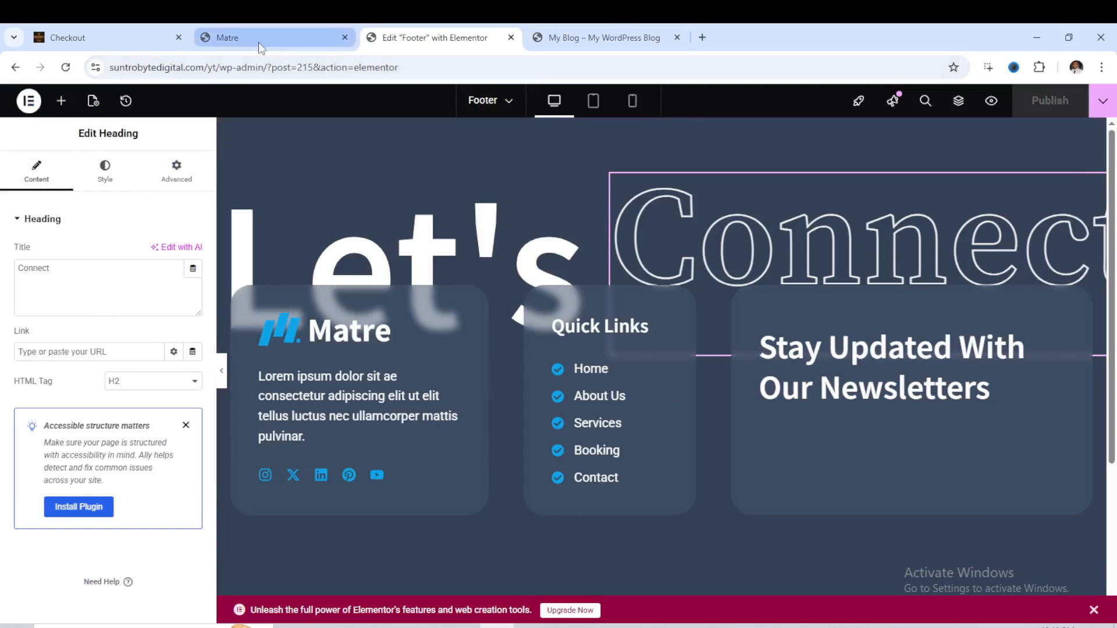
# - Leave the footer template and open the Home page from the site's page list for editing with Elementor
pyautogui.click(17, 69)
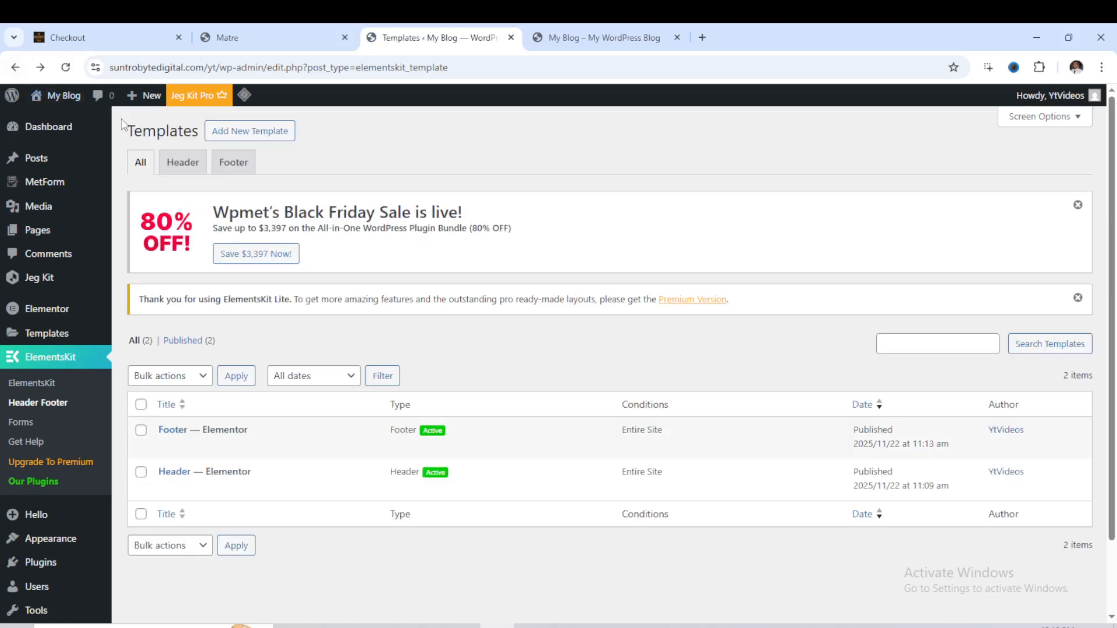
pyautogui.moveTo(45, 232)
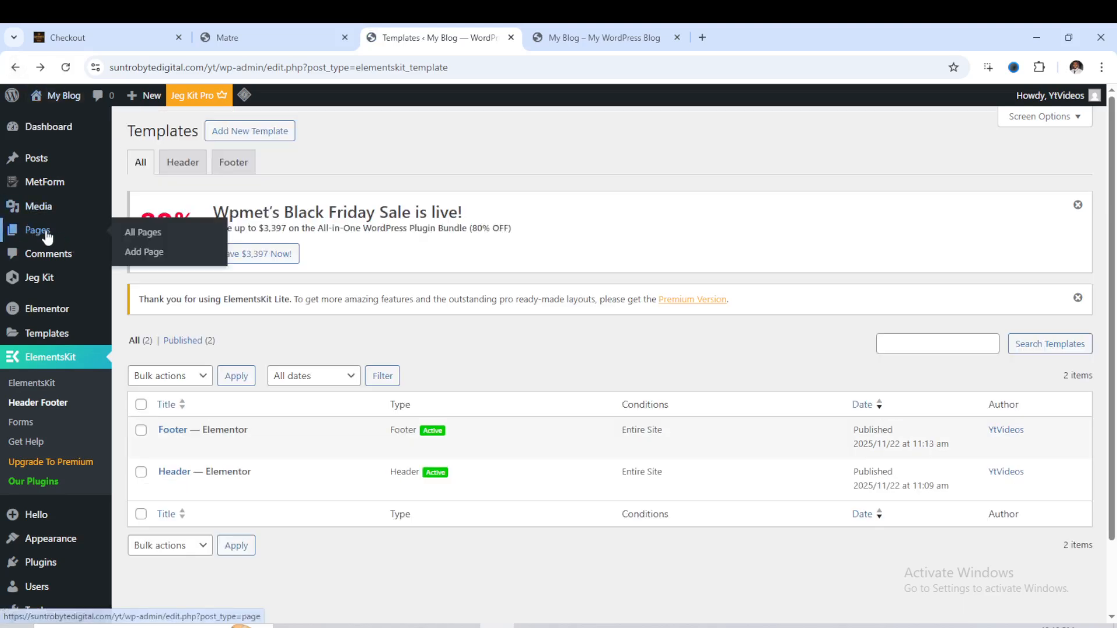
pyautogui.click(167, 233)
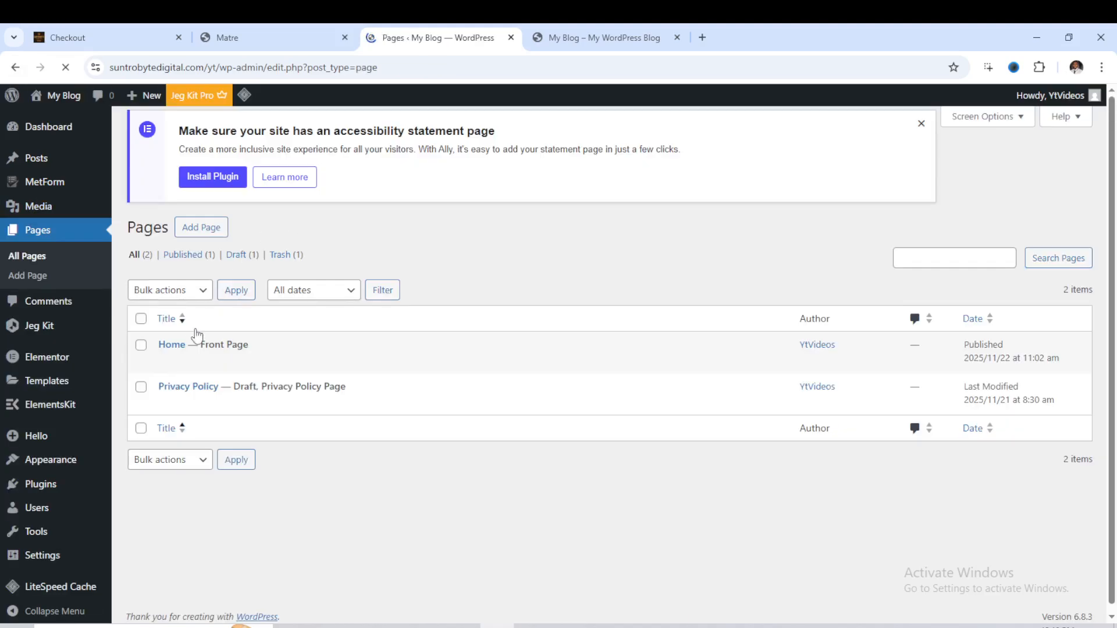
pyautogui.click(167, 372)
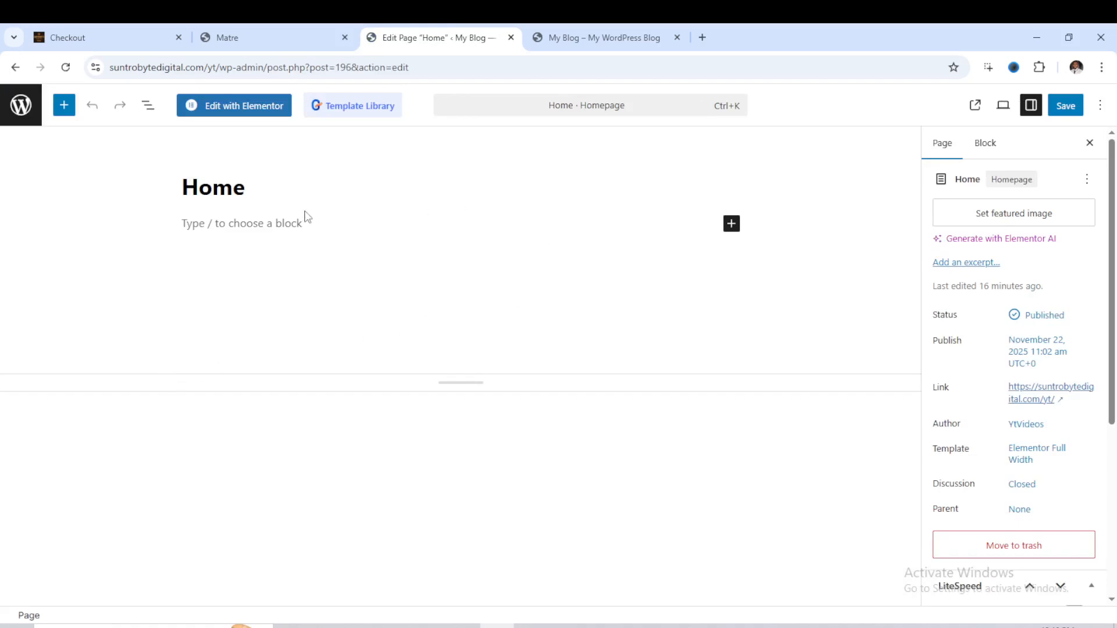
pyautogui.click(260, 116)
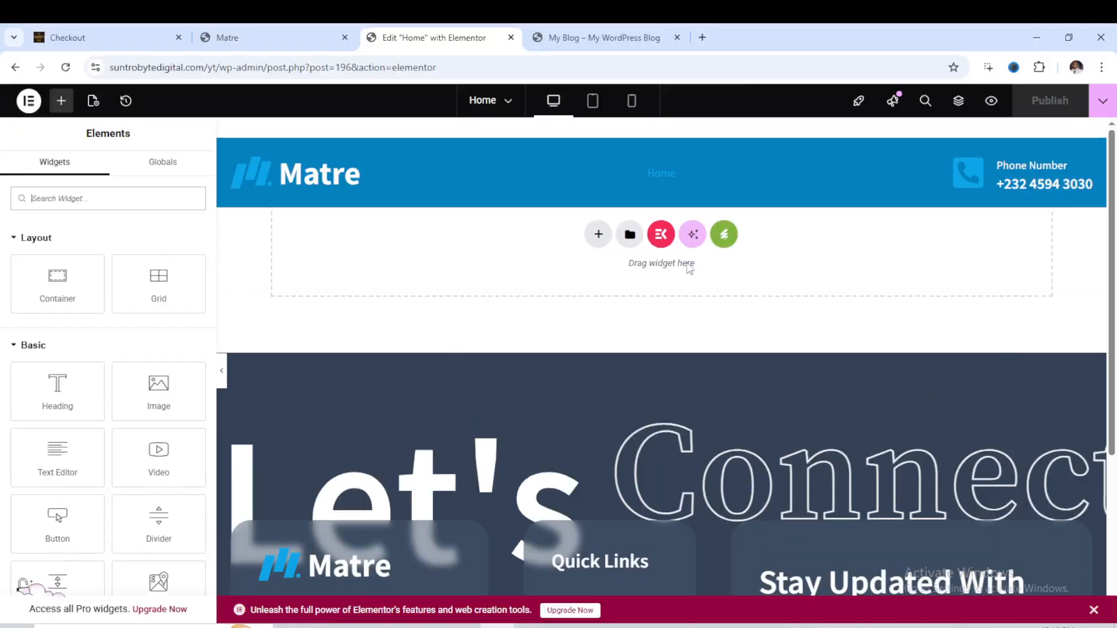
# - Insert the Homepage template from the installed Matre - Accounting & Tax Services template kit into the Home page
pyautogui.click(725, 243)
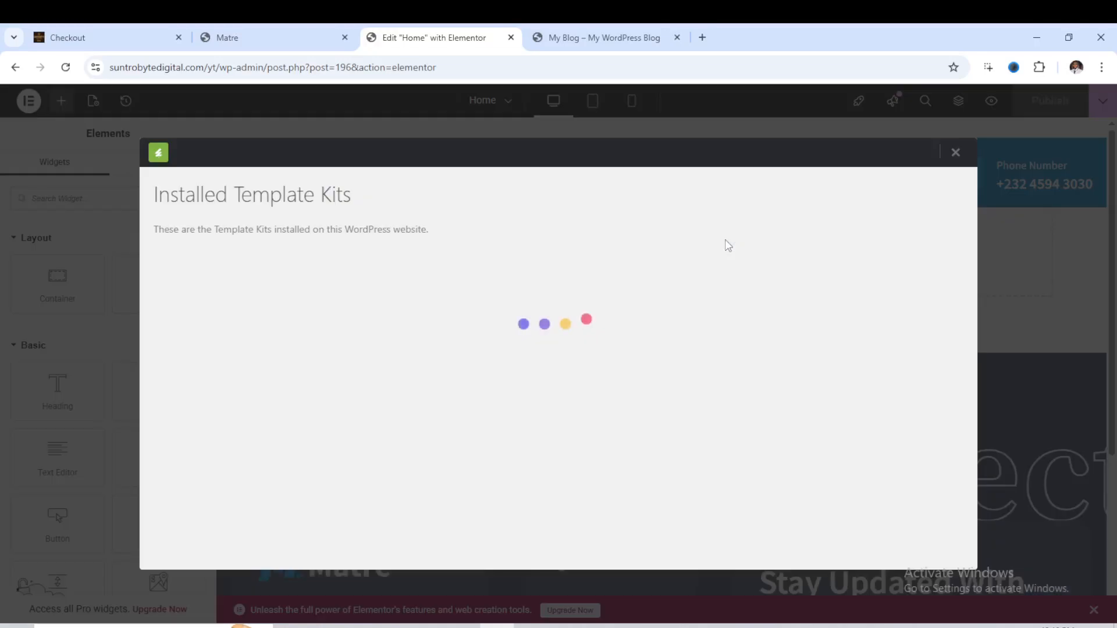
pyautogui.click(246, 516)
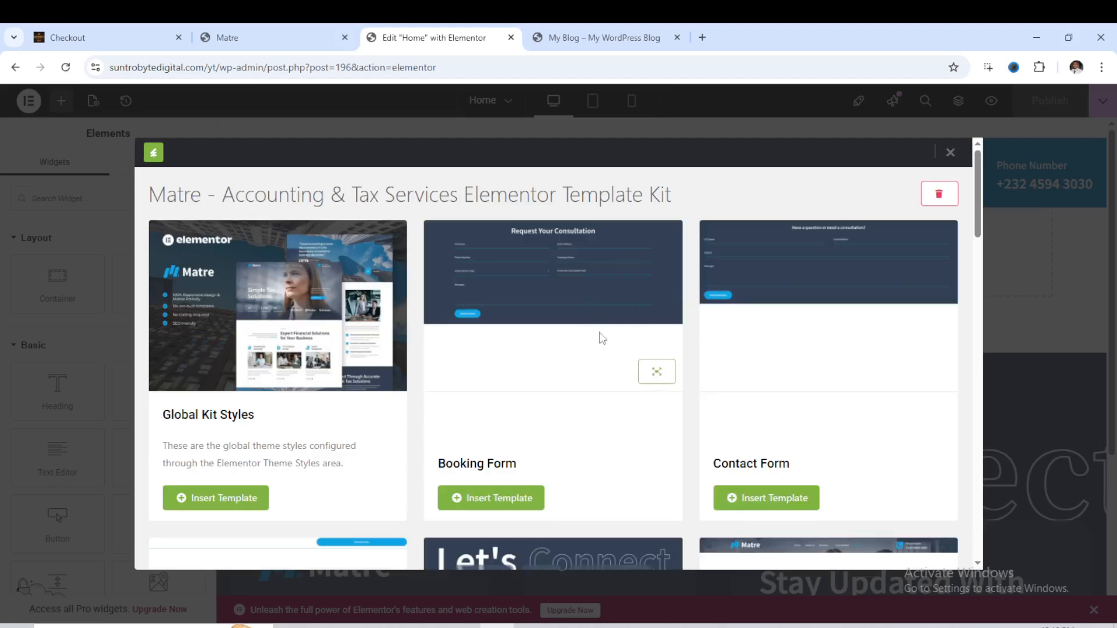
pyautogui.scroll(-2, 558, 371)
pyautogui.scroll(-6, 558, 372)
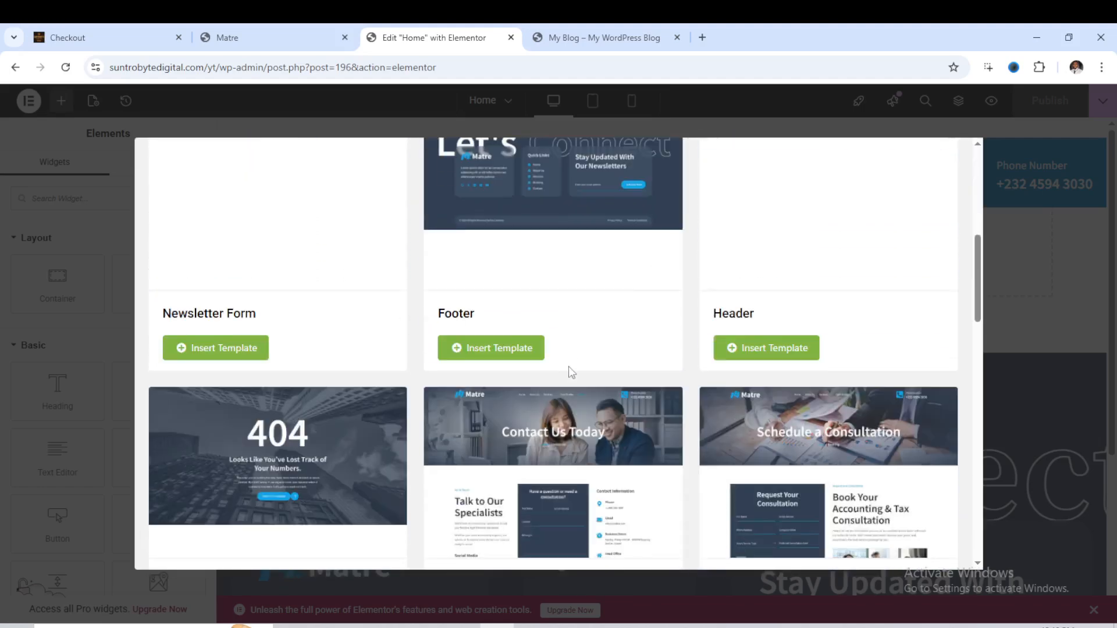
pyautogui.scroll(-7, 570, 372)
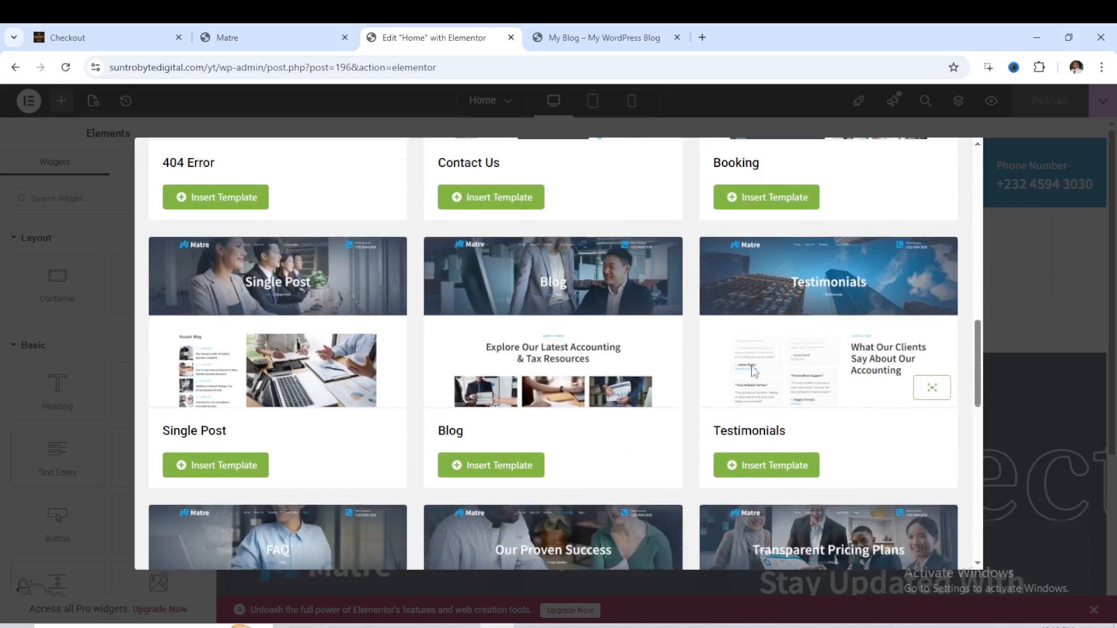
pyautogui.scroll(-7, 753, 372)
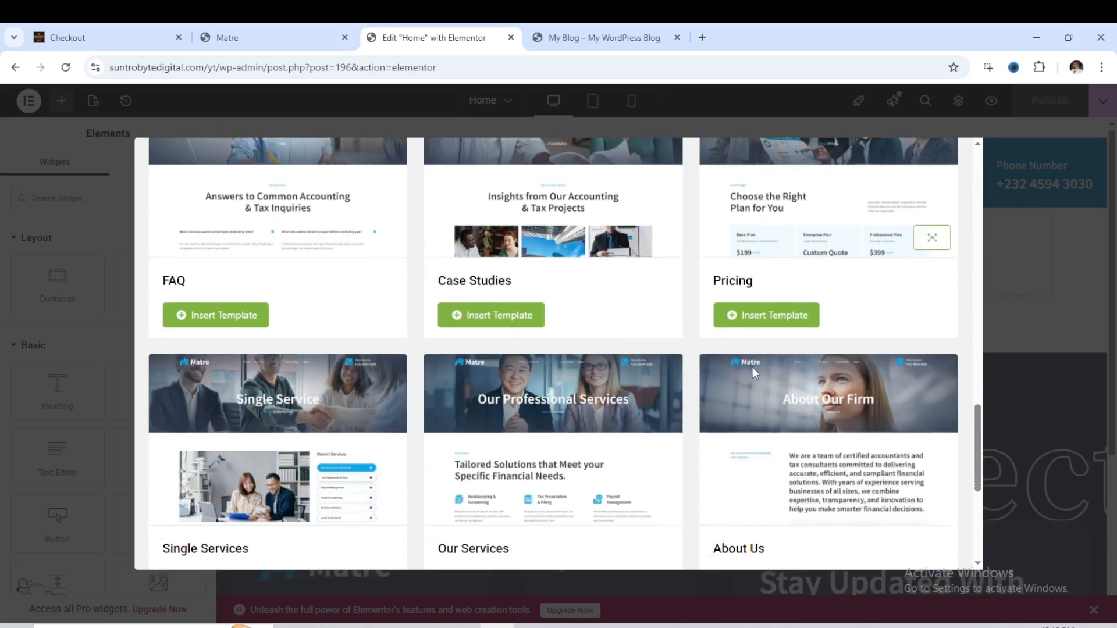
pyautogui.scroll(-3, 603, 409)
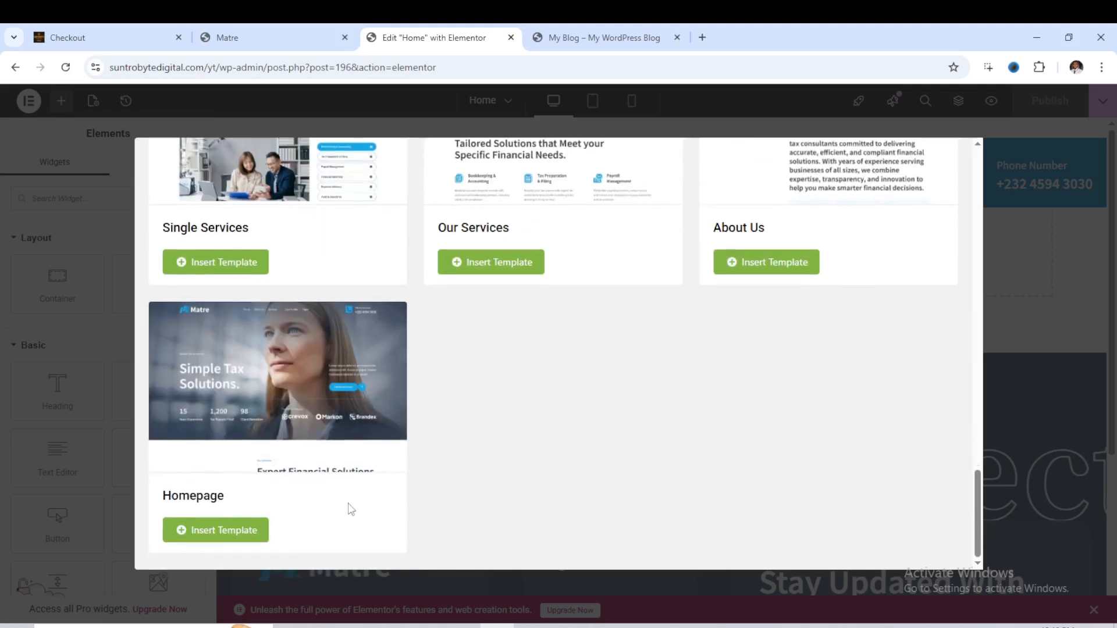
pyautogui.click(225, 530)
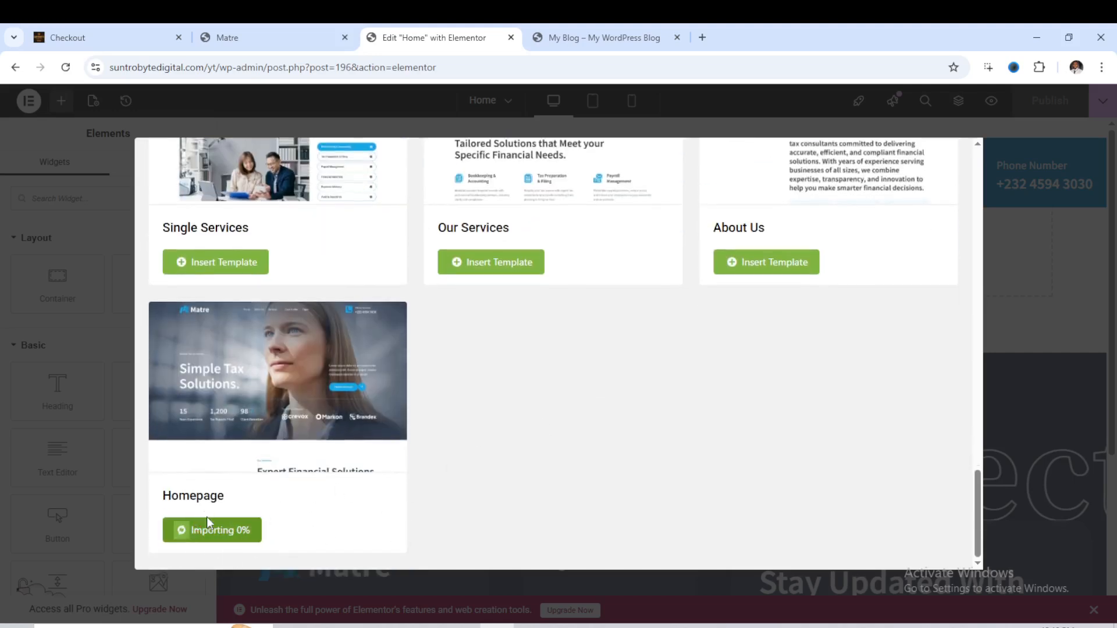
pyautogui.press('F11')
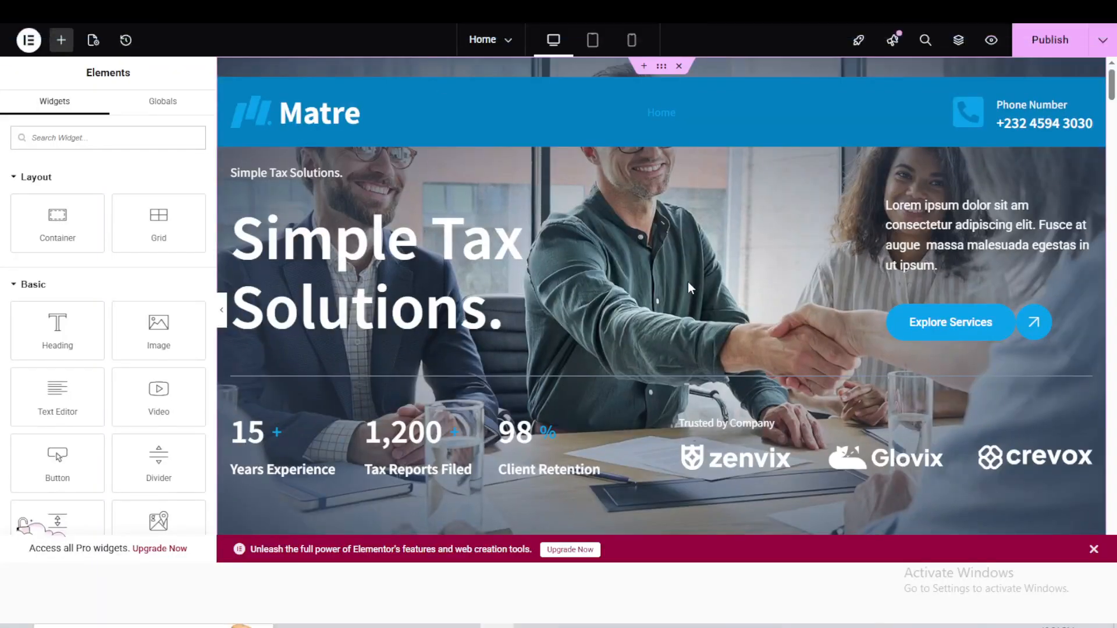
pyautogui.press('F11')
# - Open the image gallery of the hero container's background slideshow for editing
pyautogui.scroll(-2, 705, 320)
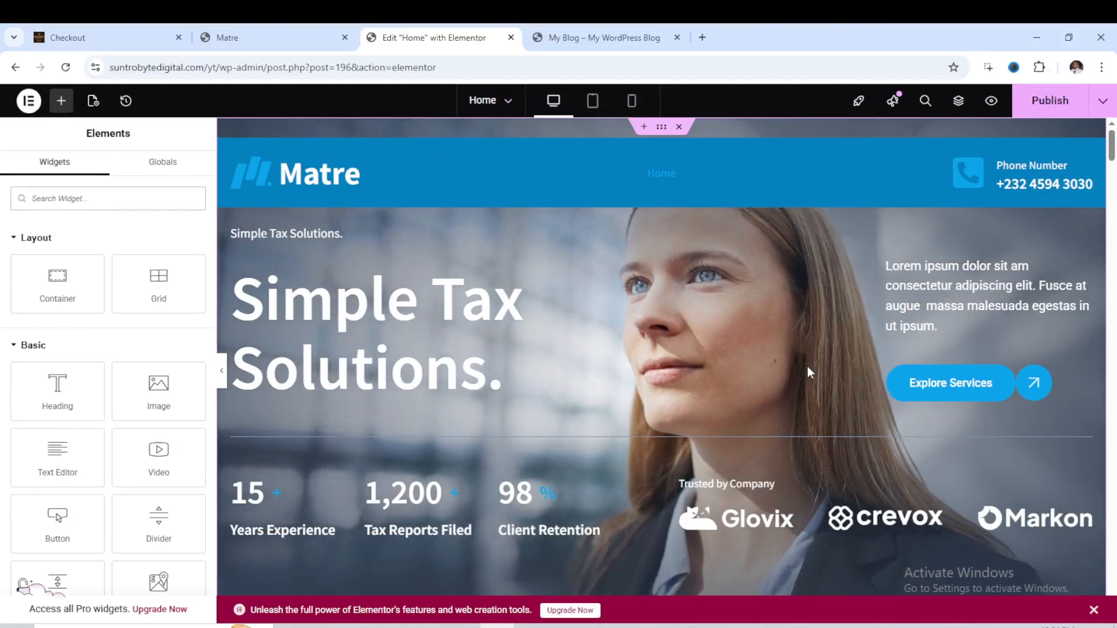
pyautogui.scroll(-1, 807, 367)
pyautogui.scroll(1, 794, 370)
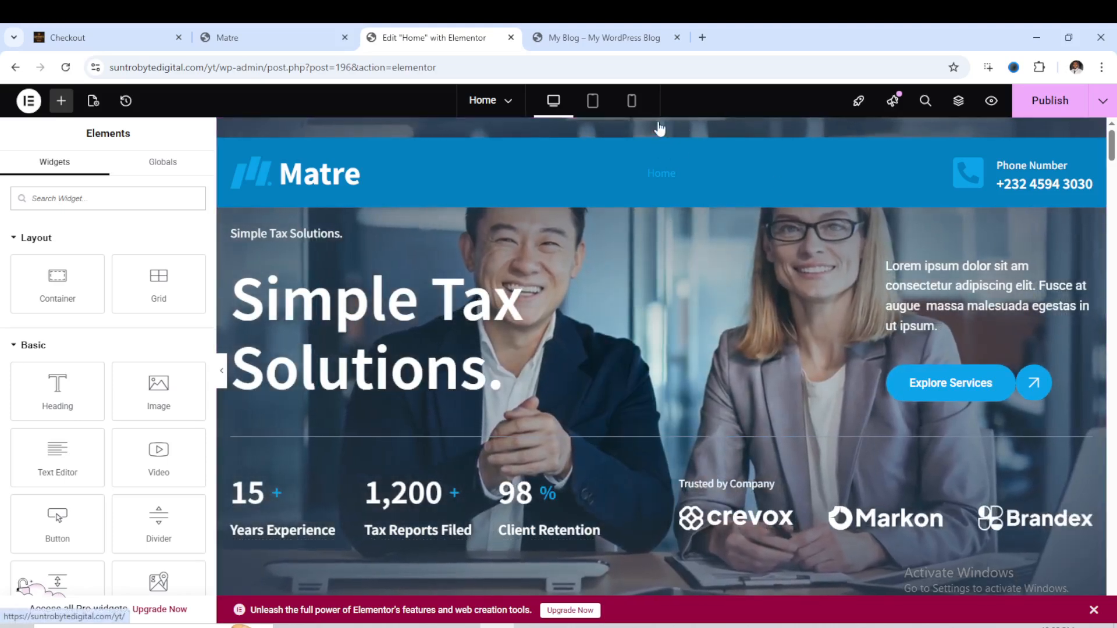
pyautogui.moveTo(661, 129)
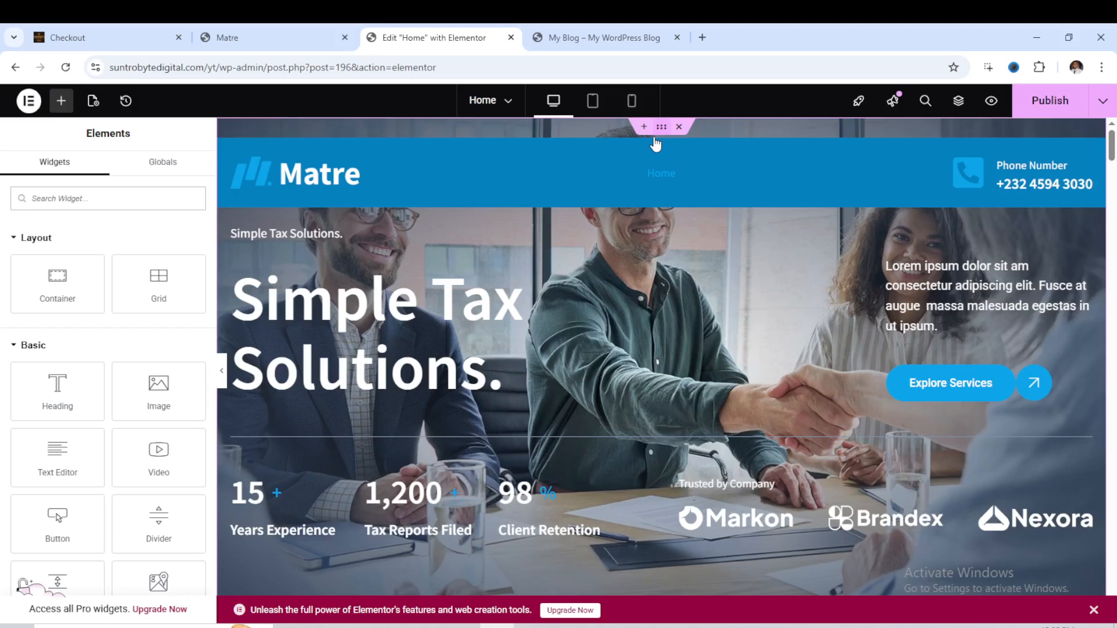
pyautogui.click(662, 128)
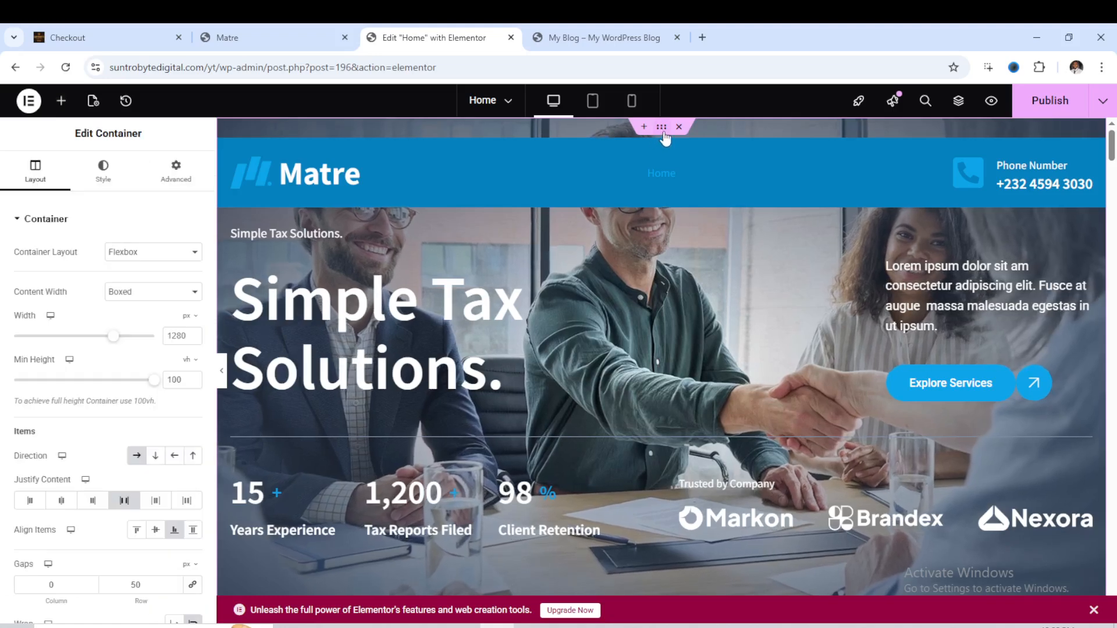
pyautogui.click(107, 185)
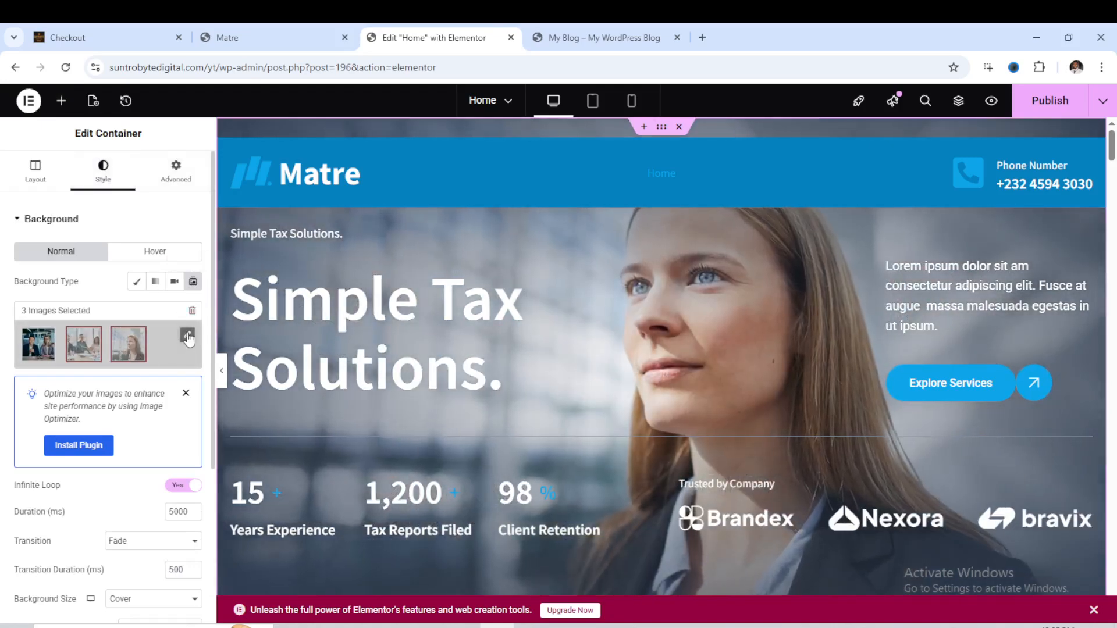
pyautogui.moveTo(131, 344)
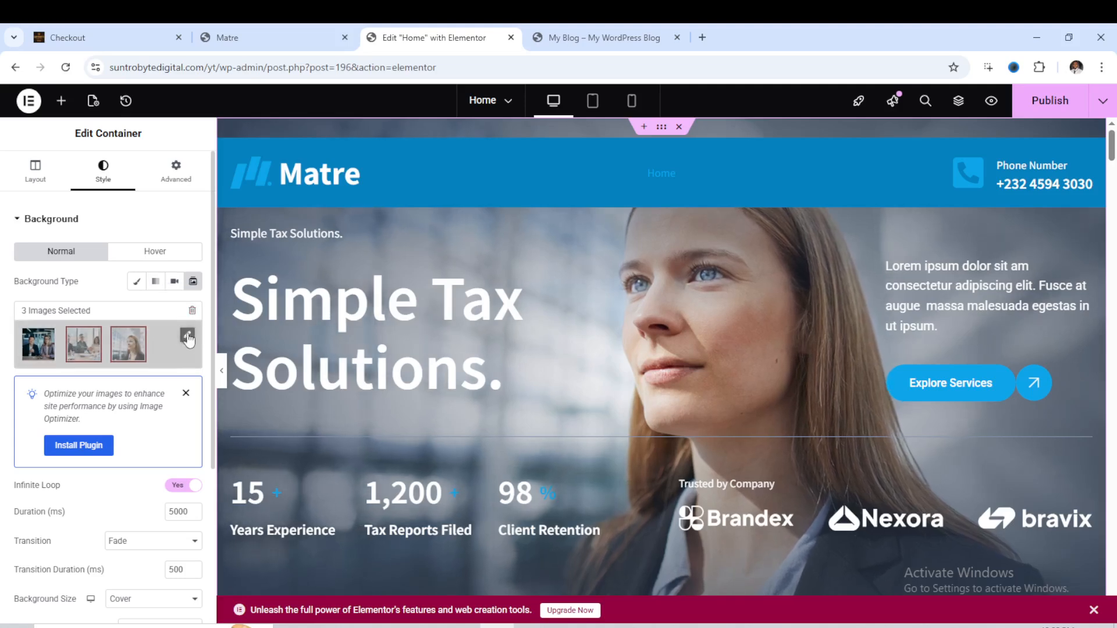
pyautogui.click(187, 337)
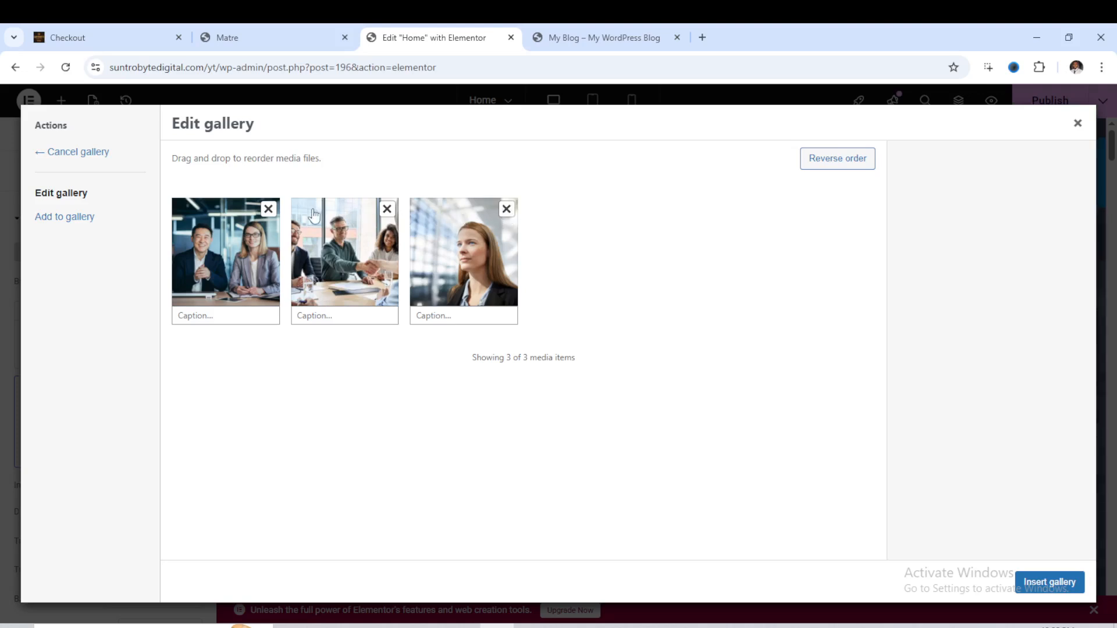
# - Add three media library photos to the gallery: colleagues over paper charts, the standing woman with a seated man, and the team at laptops
pyautogui.click(81, 230)
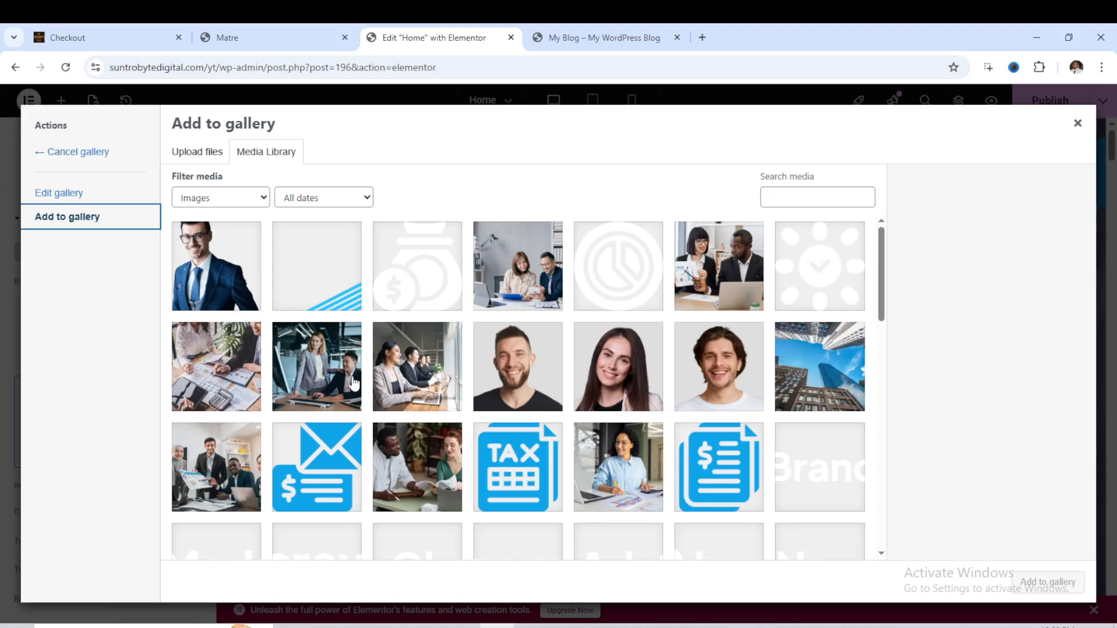
pyautogui.click(243, 384)
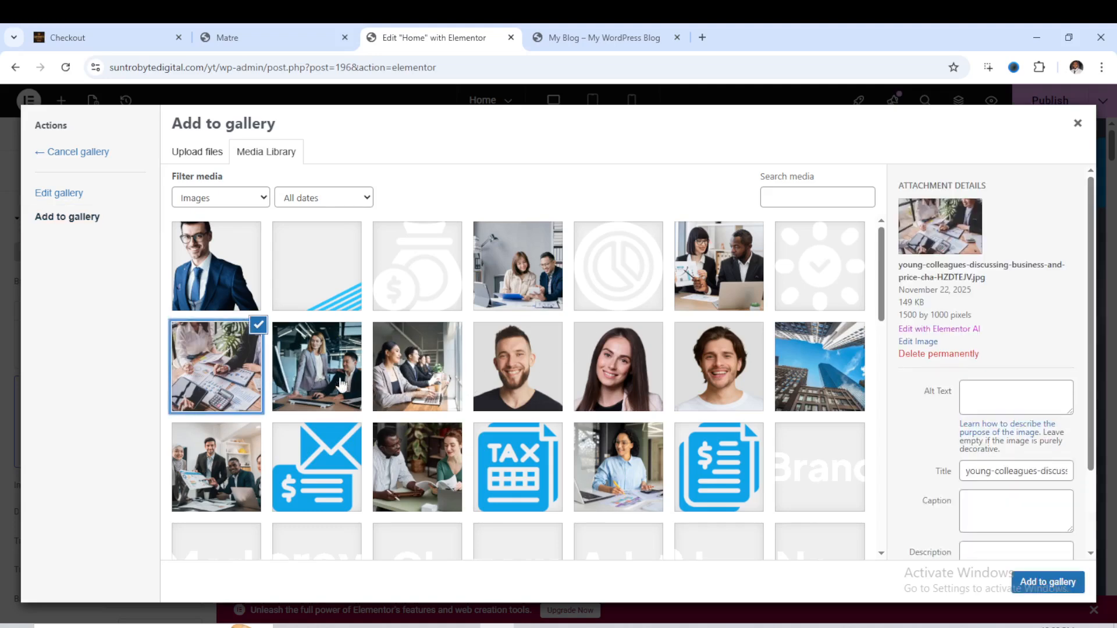
pyautogui.click(362, 387)
pyautogui.click(428, 393)
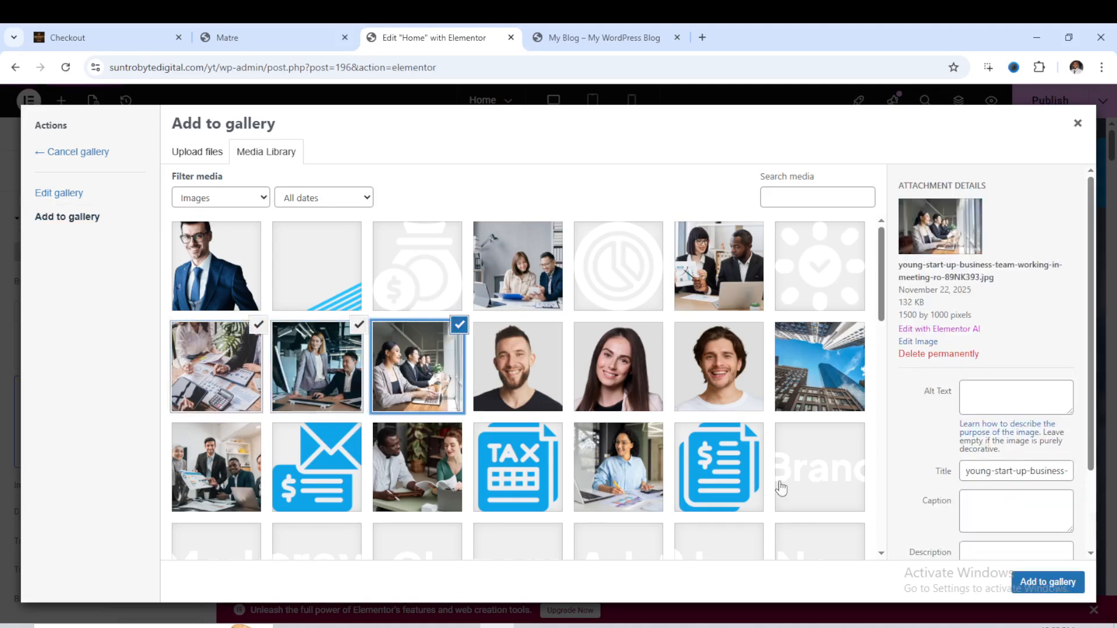
pyautogui.click(1043, 584)
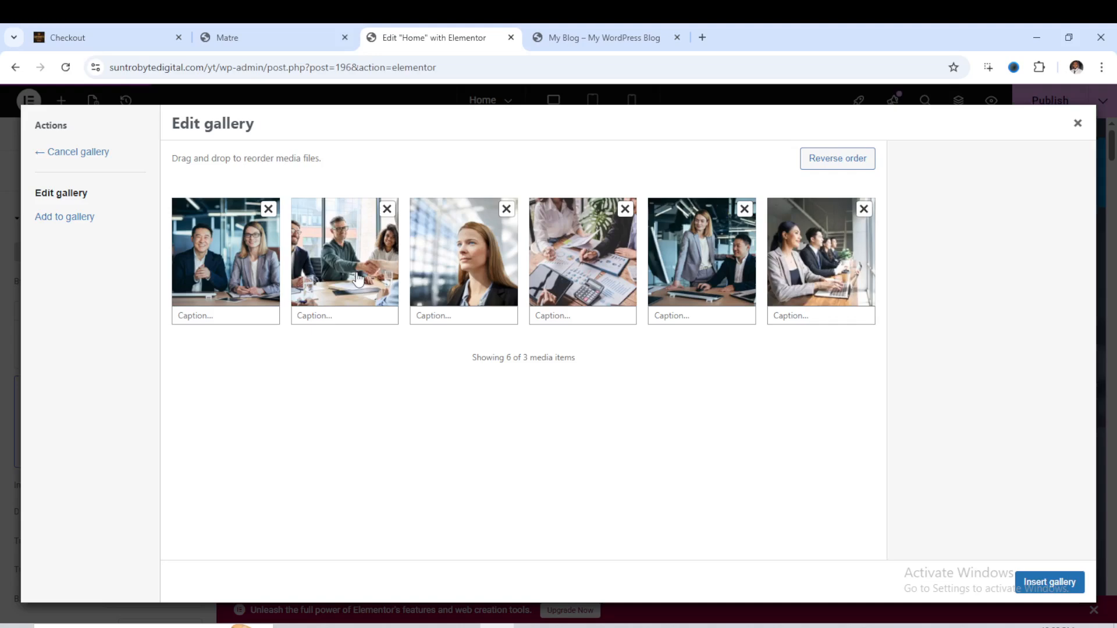
# - Remove the three original photos from the gallery and insert the remaining images as the hero background slideshow
pyautogui.click(268, 209)
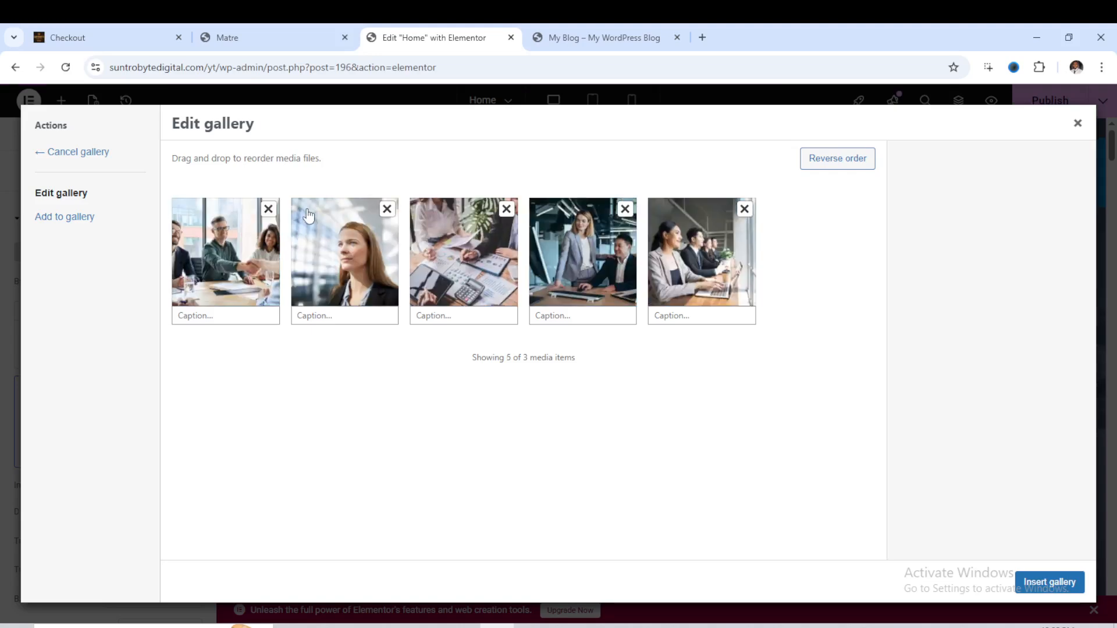
pyautogui.click(267, 209)
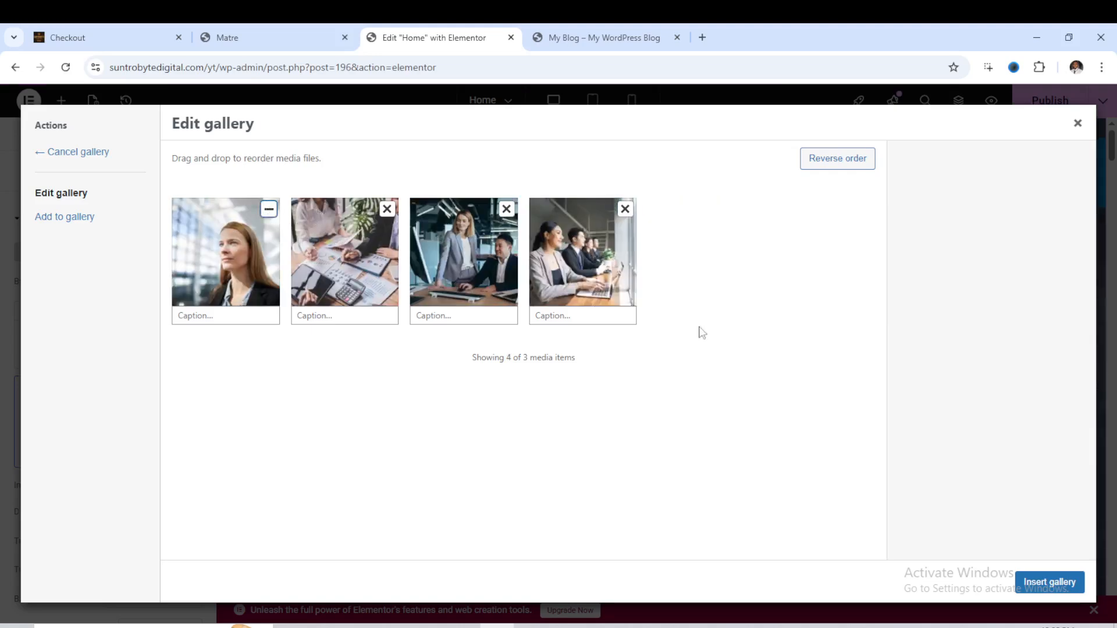
pyautogui.click(1025, 560)
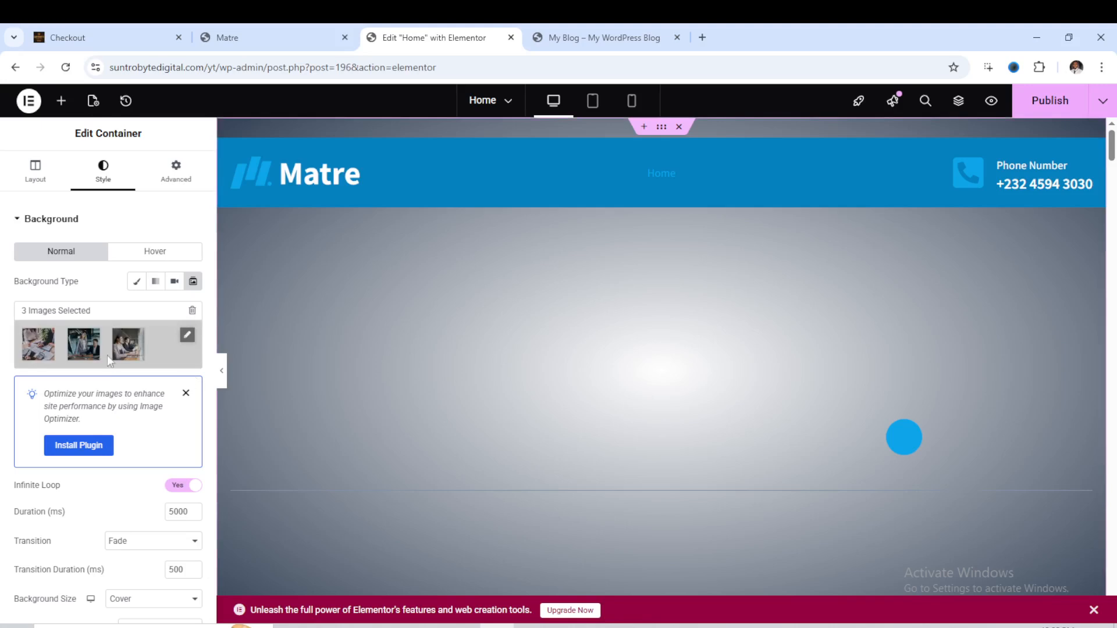
# - Review the hero section with its new background slideshow and the Our Services section below it
pyautogui.scroll(-2, 537, 340)
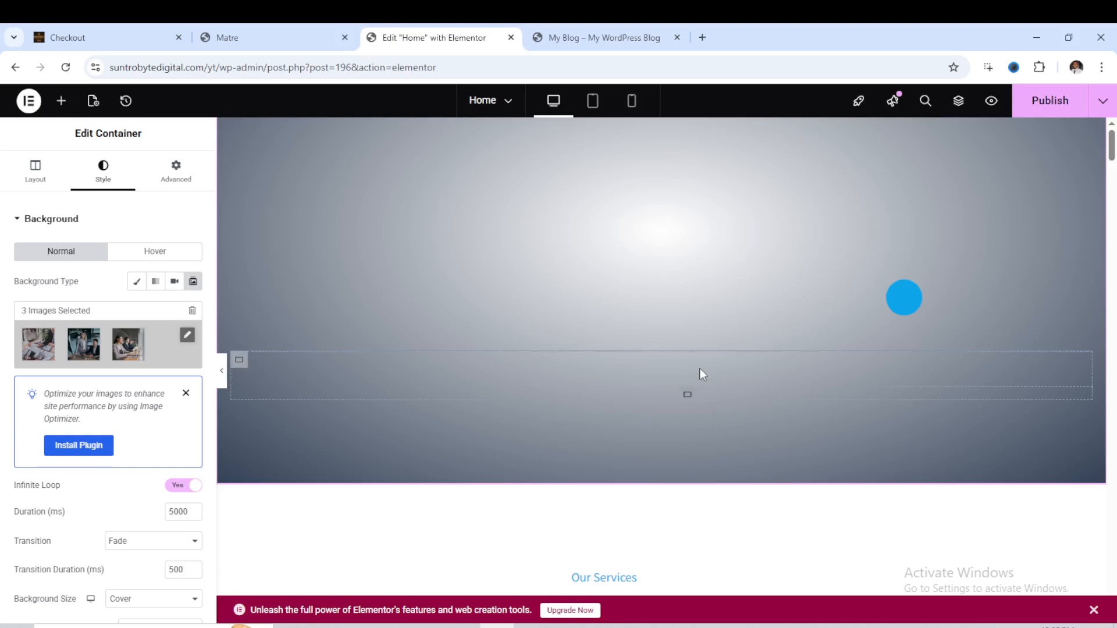
pyautogui.scroll(2, 700, 374)
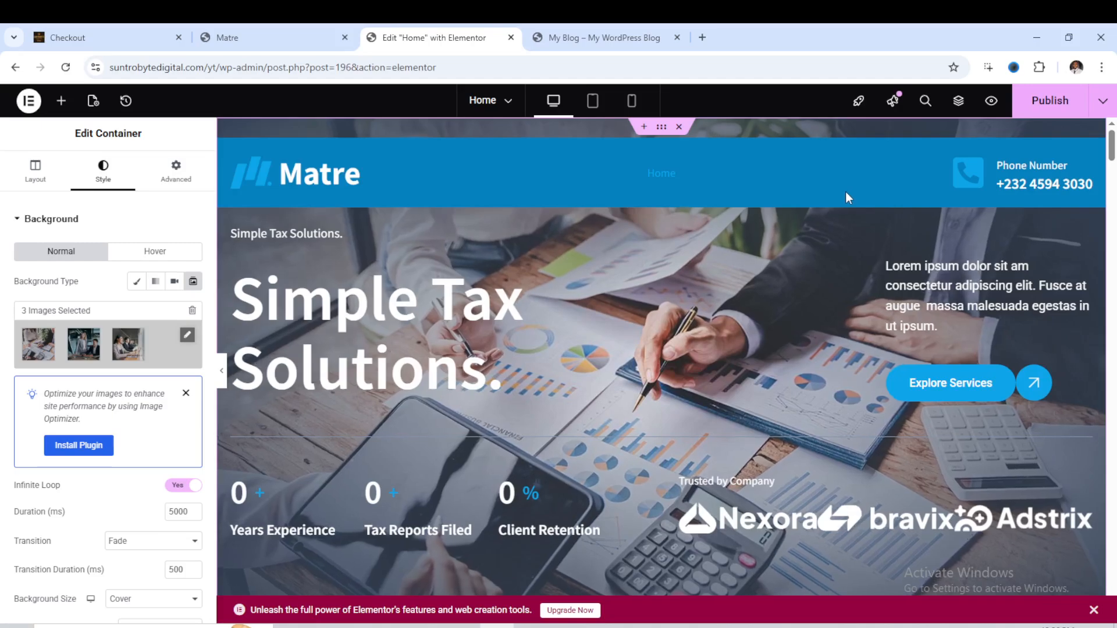
pyautogui.press('F11')
pyautogui.press('F11')
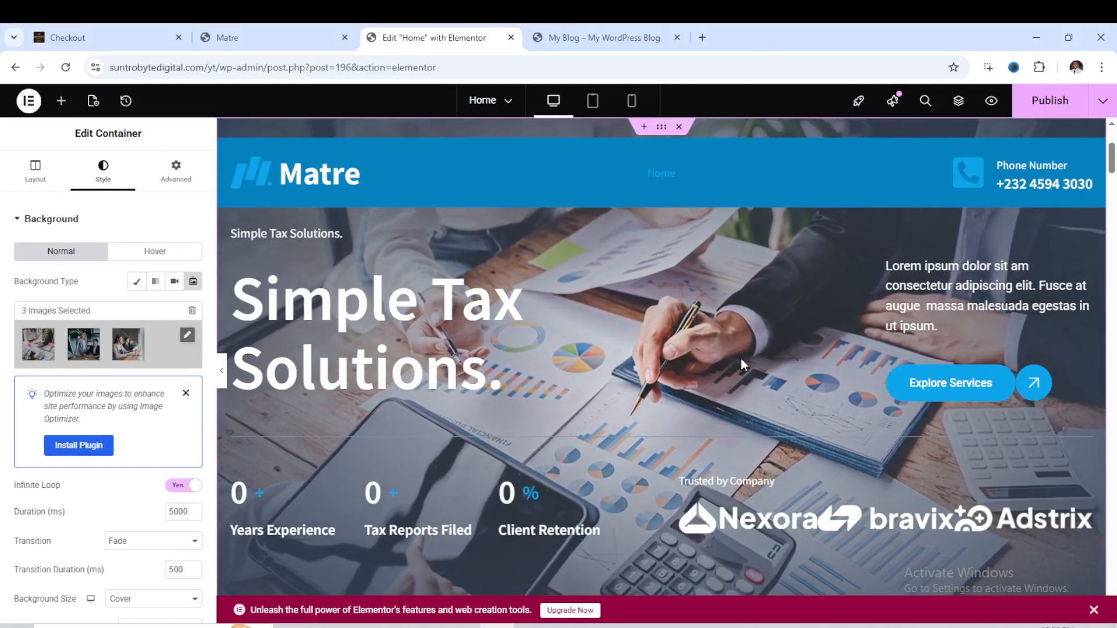
pyautogui.scroll(-3, 744, 367)
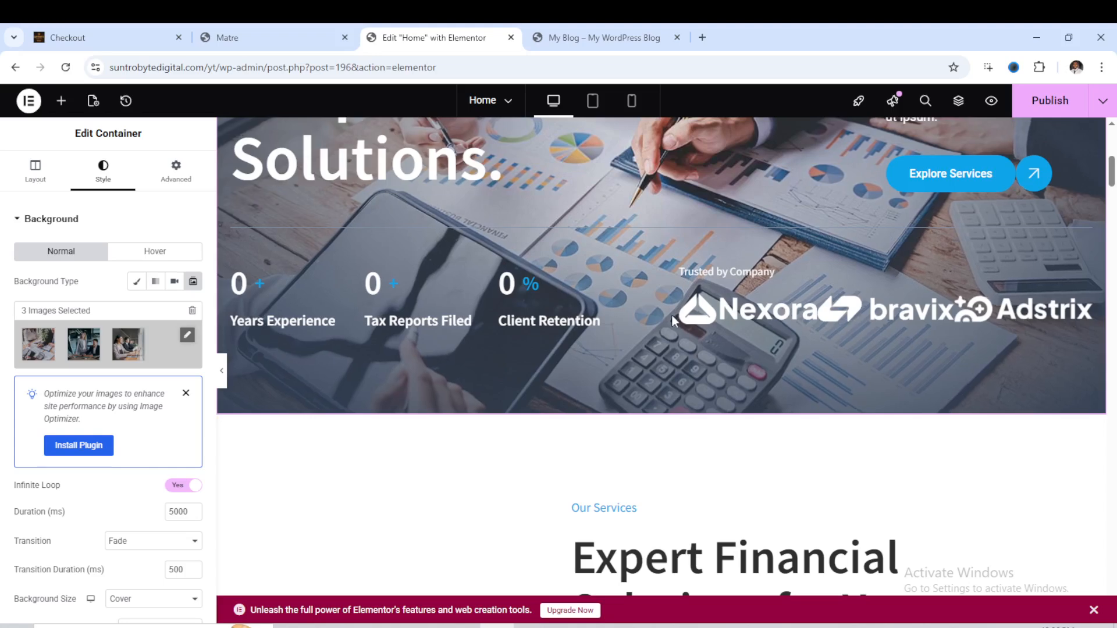
pyautogui.scroll(-3, 697, 311)
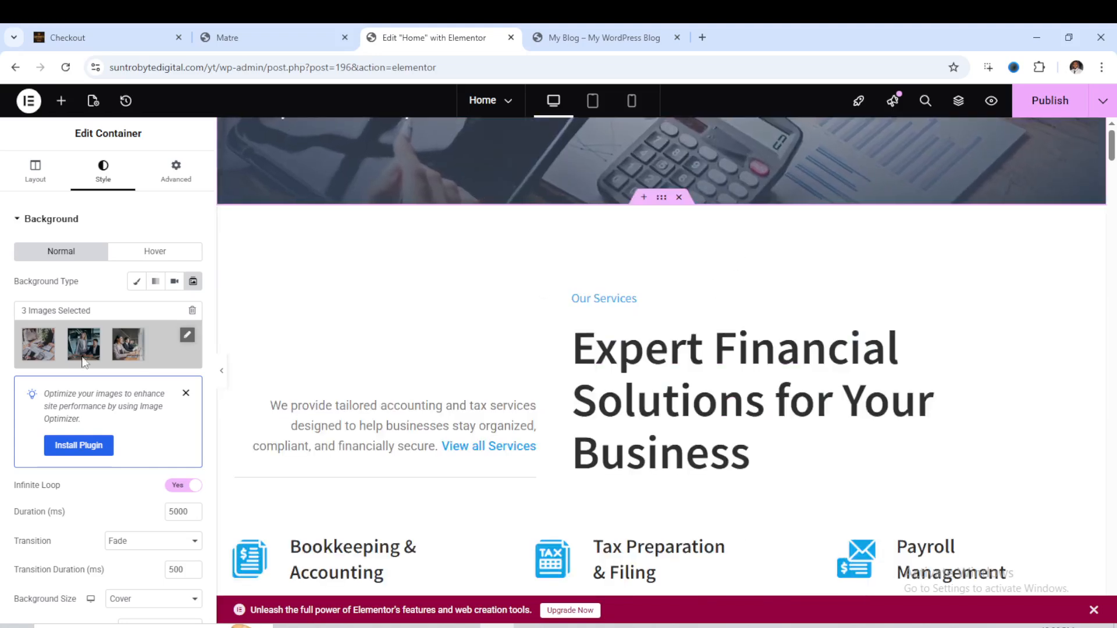
pyautogui.scroll(6, 954, 320)
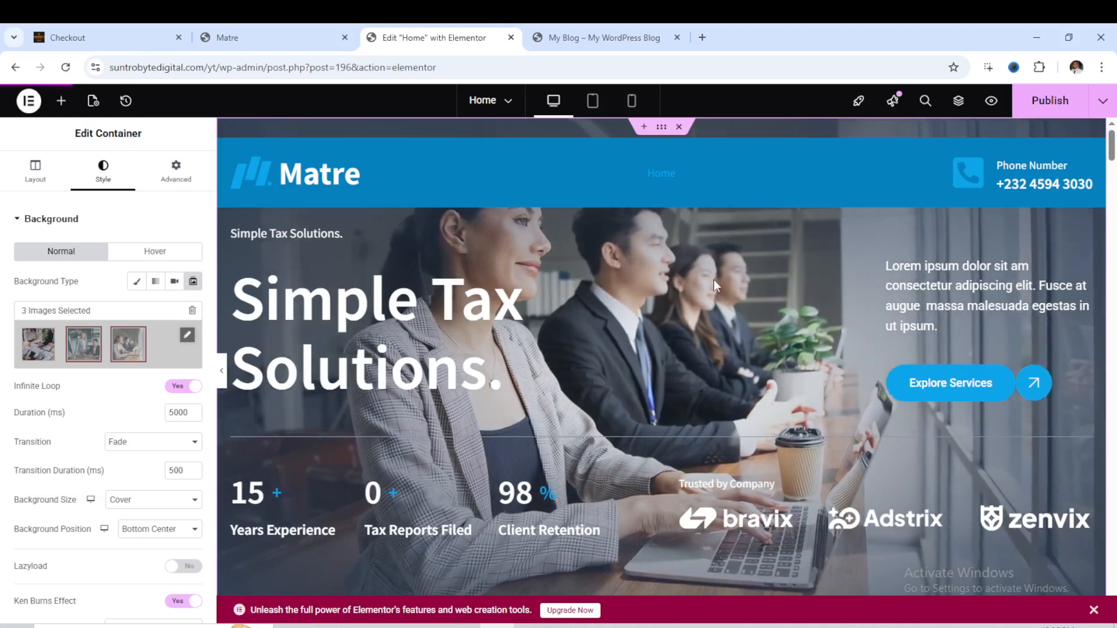
# - Examine the text and link settings of the hero's Explore Services button
pyautogui.click(983, 395)
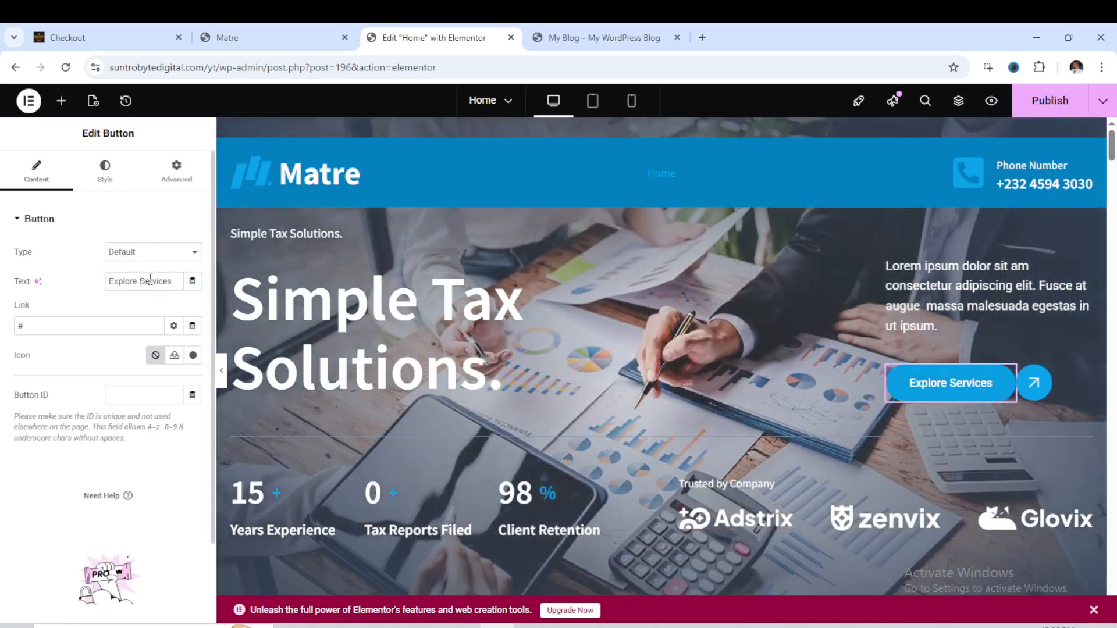
pyautogui.doubleClick(143, 281)
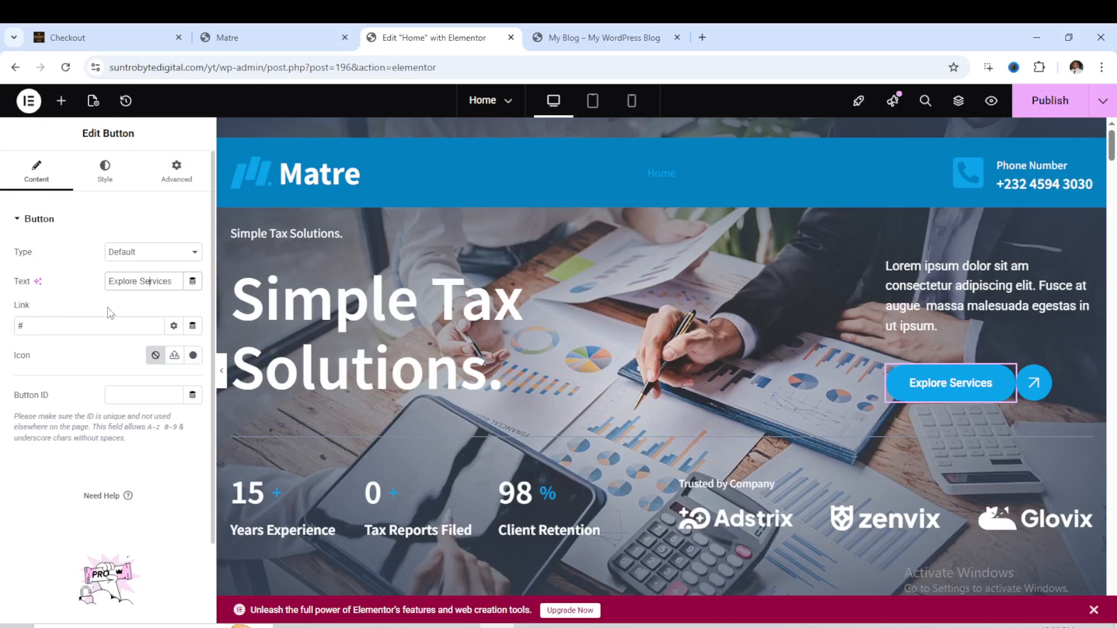
pyautogui.click(26, 325)
pyautogui.doubleClick(23, 325)
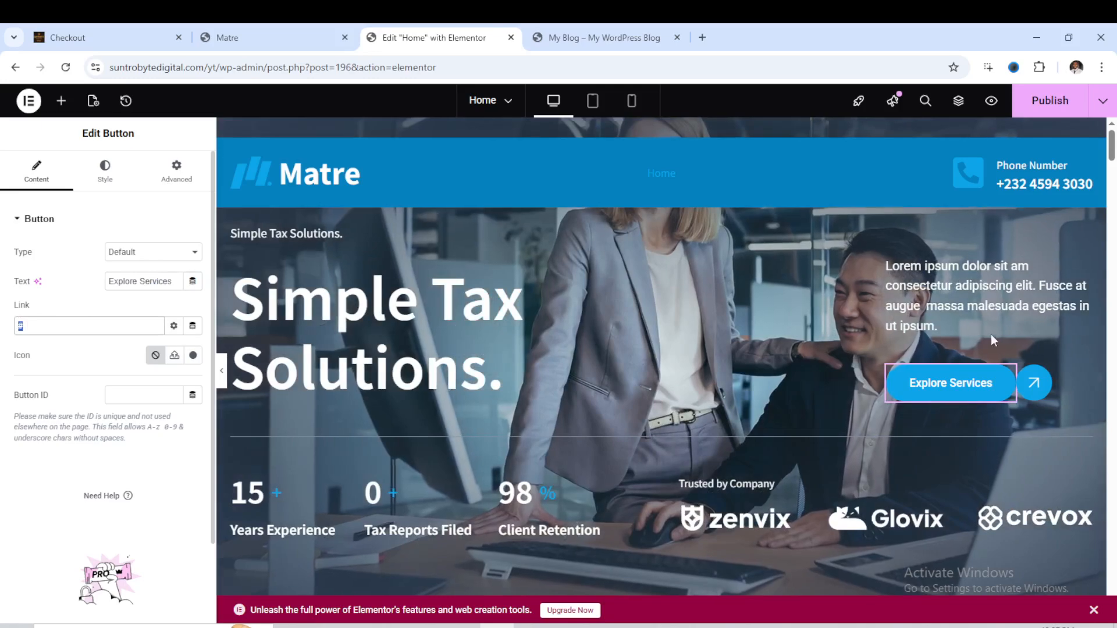
# - Set the Explore Services button's normal background color to red #BB1111
pyautogui.click(105, 178)
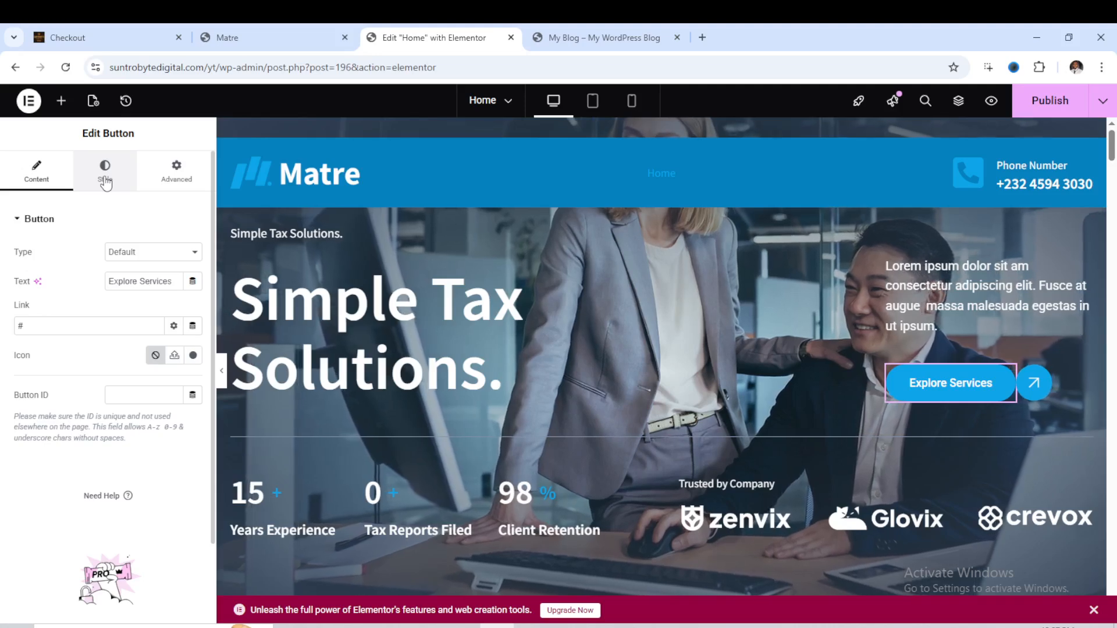
pyautogui.click(105, 180)
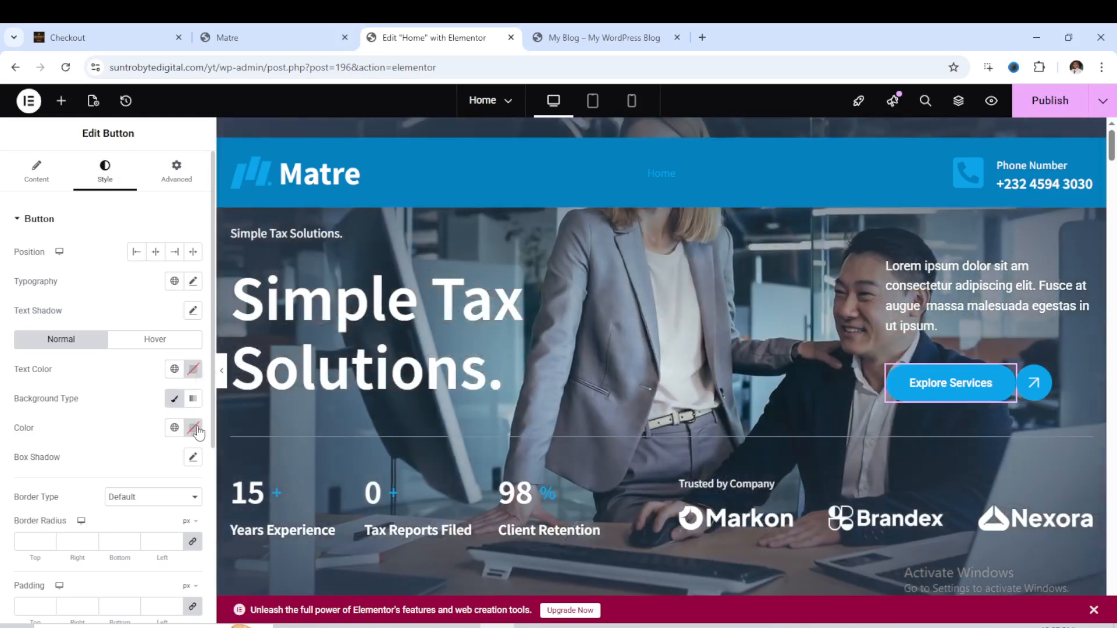
pyautogui.click(193, 429)
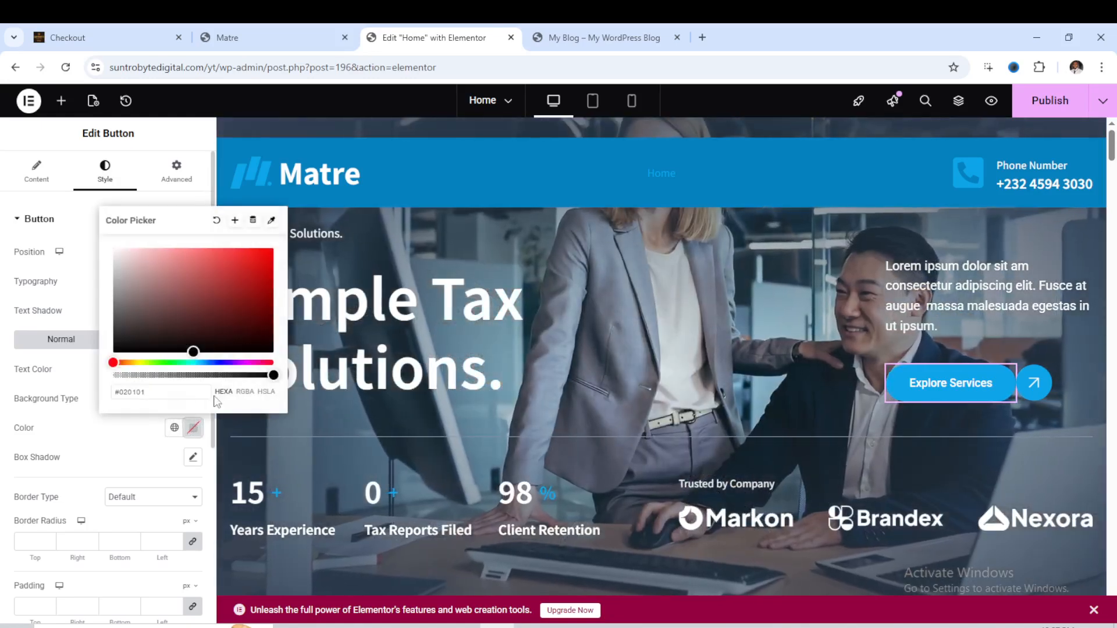
pyautogui.moveTo(225, 308); pyautogui.dragTo(258, 276)
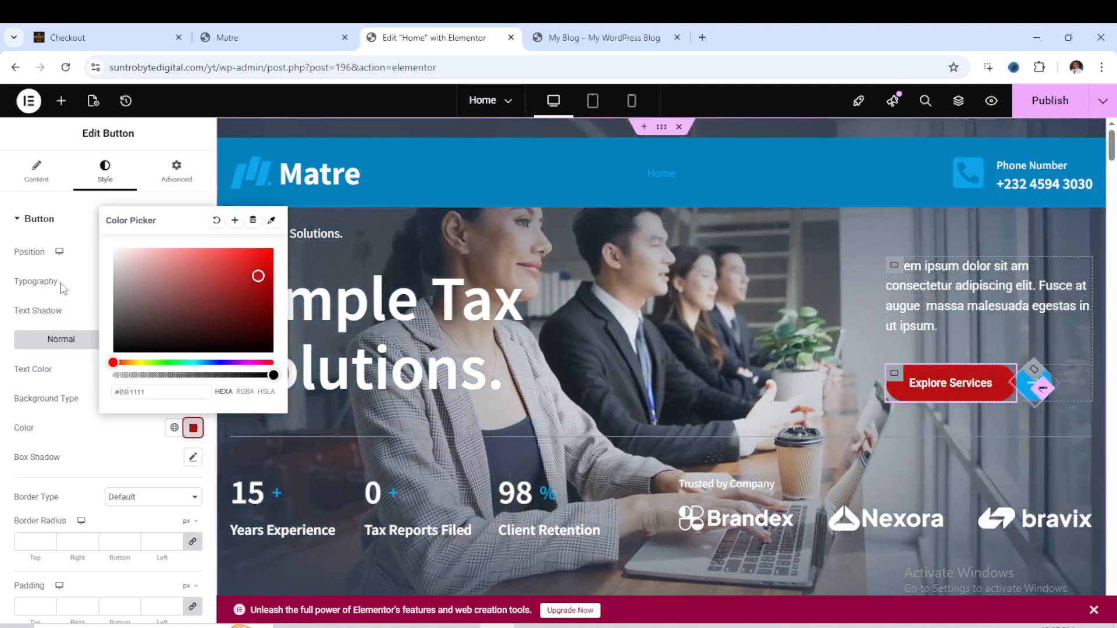
# - Set the background color of the container around the arrow icon beside Explore Services to near-black #0A0B0C
pyautogui.click(1036, 386)
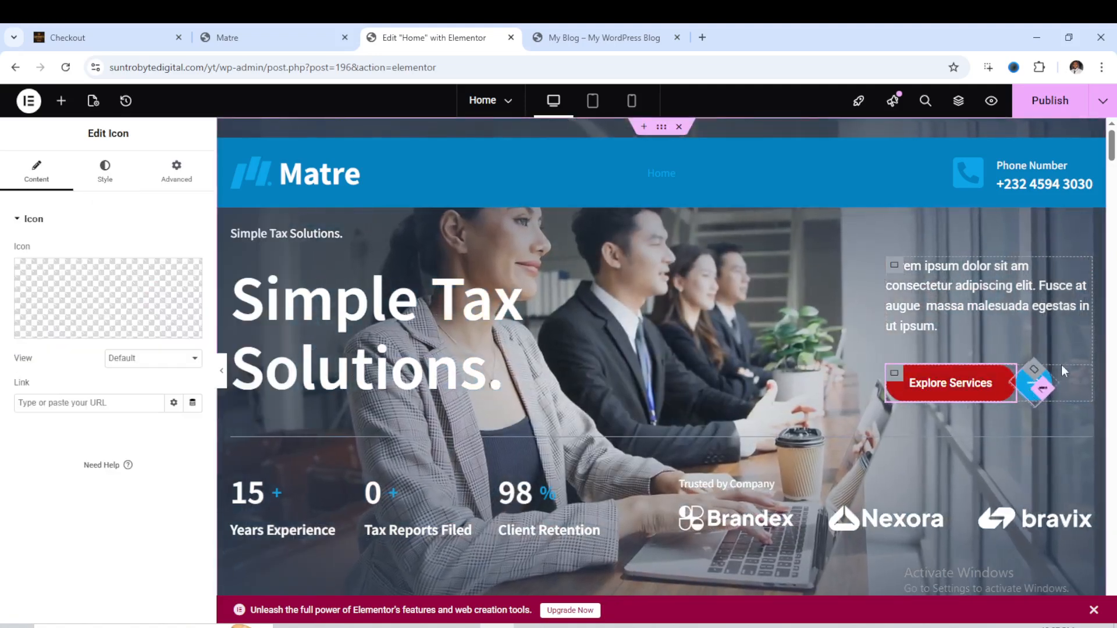
pyautogui.click(110, 181)
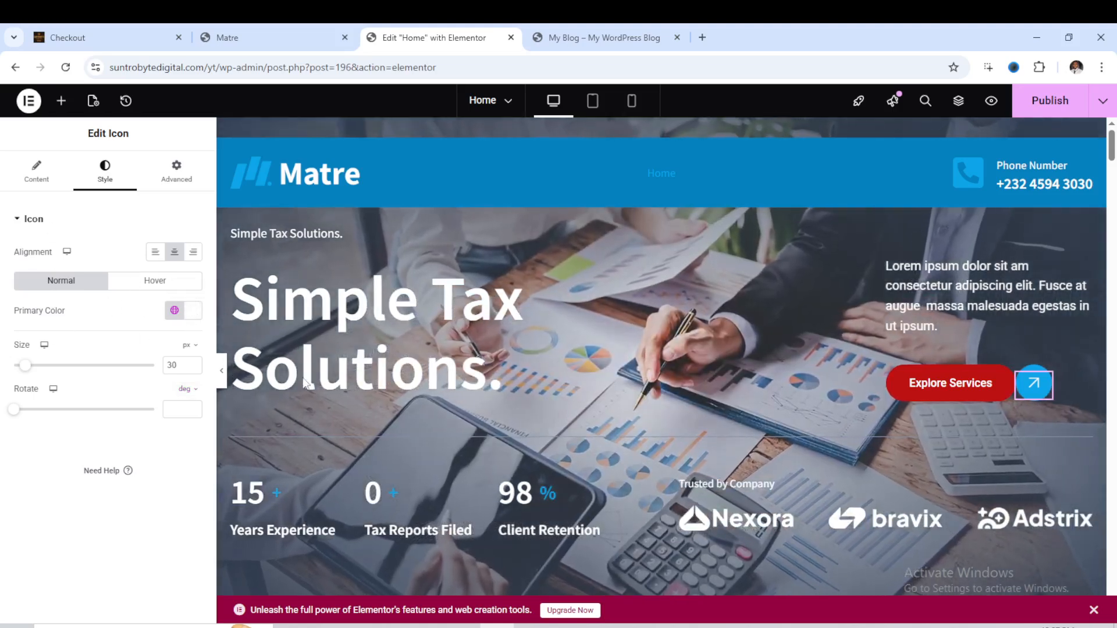
pyautogui.click(1037, 377)
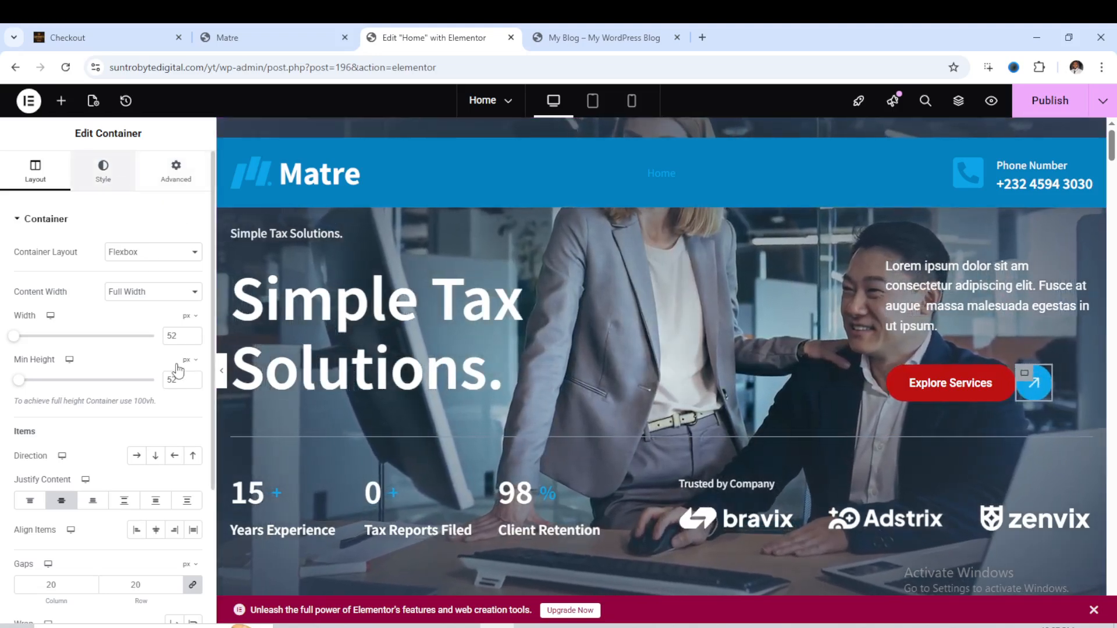
pyautogui.click(103, 172)
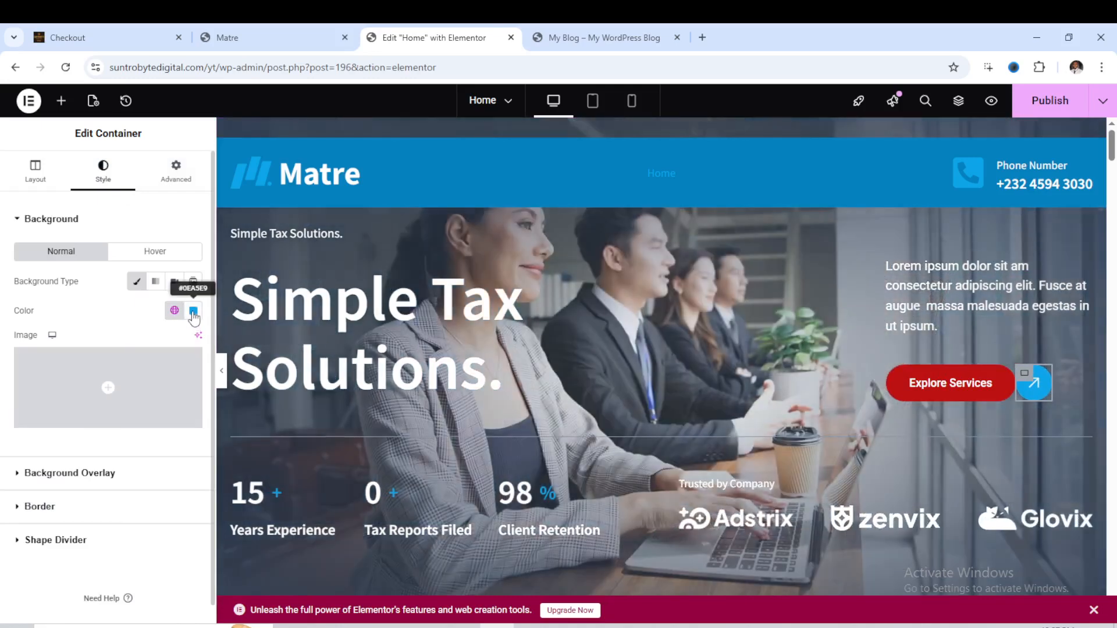
pyautogui.click(193, 311)
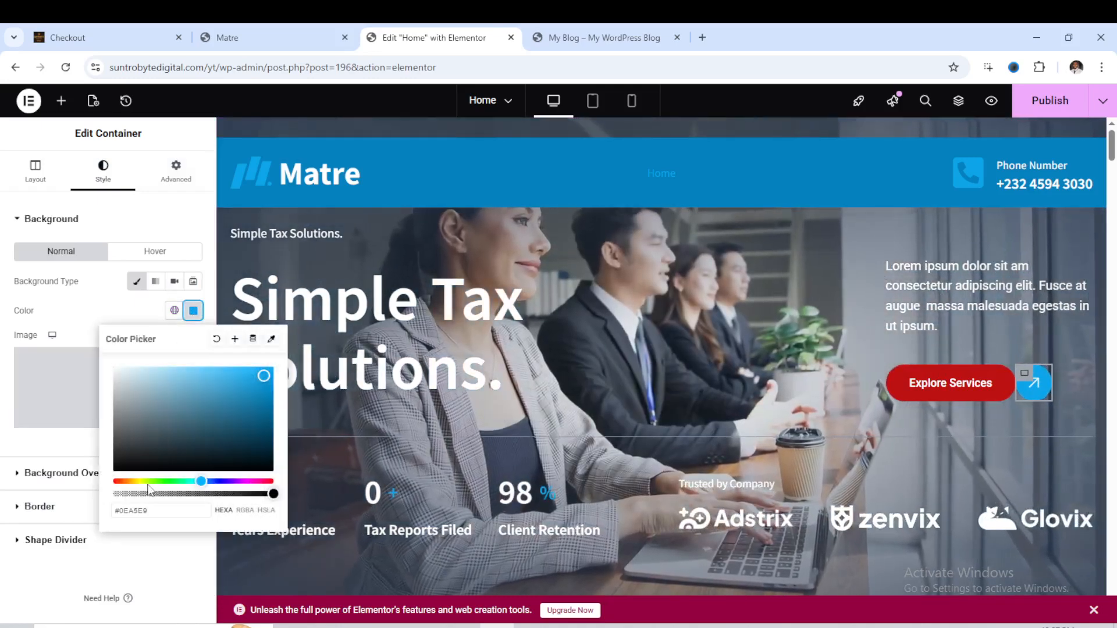
pyautogui.click(147, 414)
pyautogui.moveTo(139, 458)
pyautogui.mouseDown()
pyautogui.moveTo(138, 446)
pyautogui.moveTo(142, 466)
pyautogui.mouseUp()
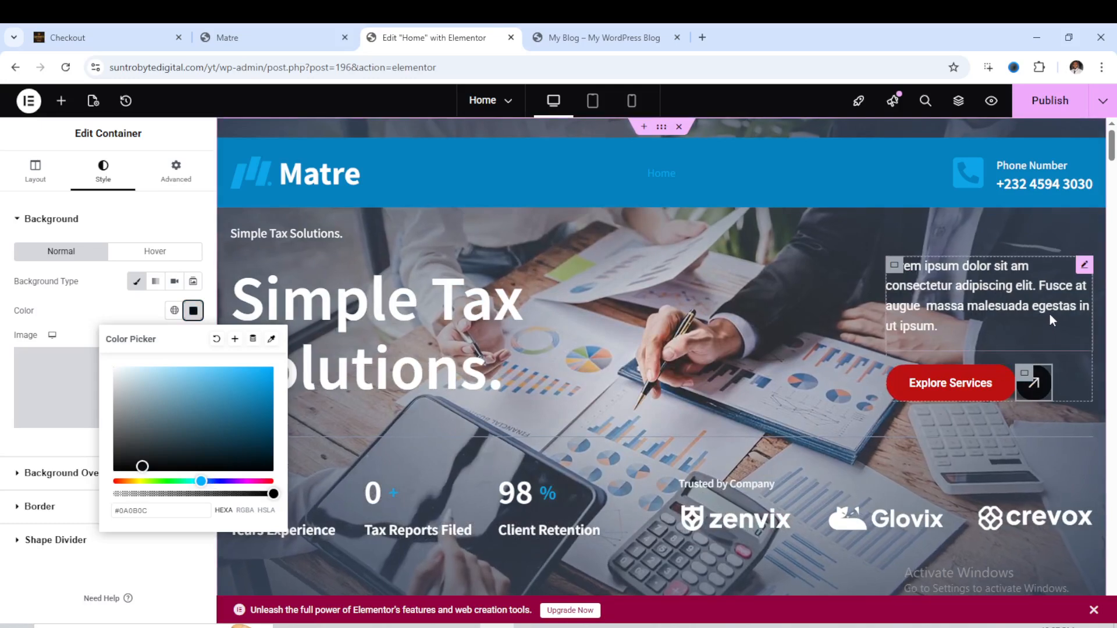
# - Change the main hero heading's title to "Simple Tax Solutions For All", without the period
pyautogui.click(1049, 314)
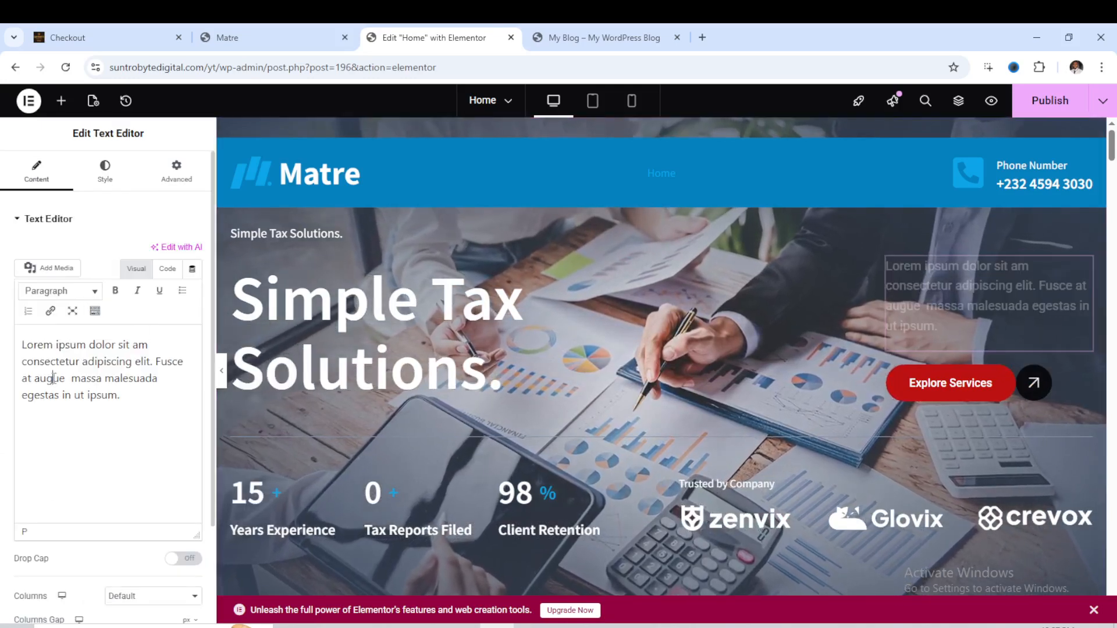
pyautogui.click(323, 297)
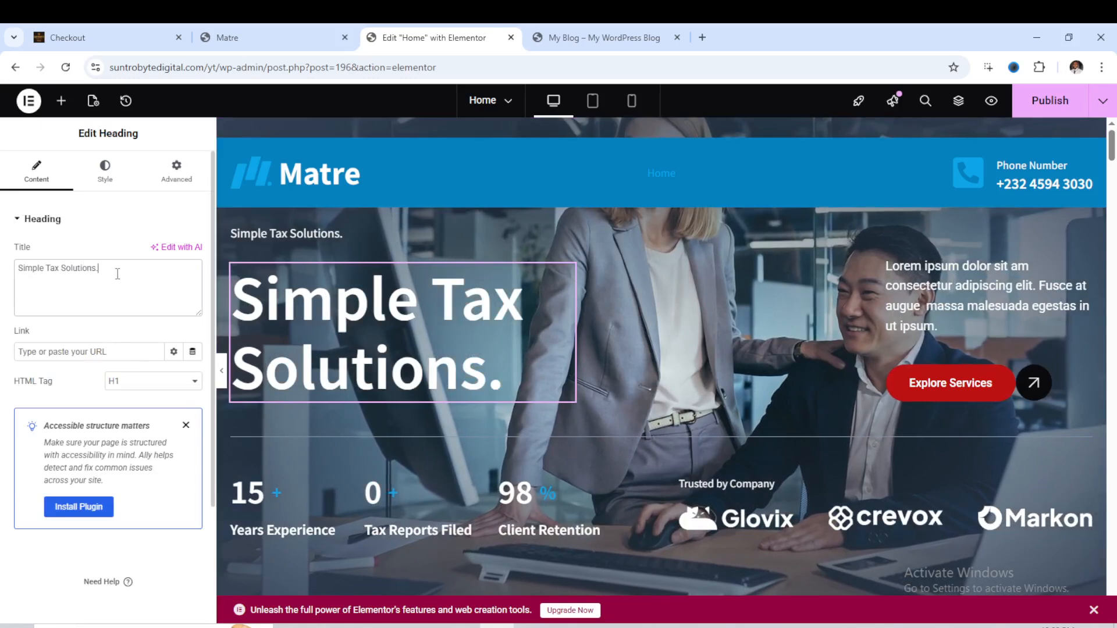
pyautogui.press('BackSpace')
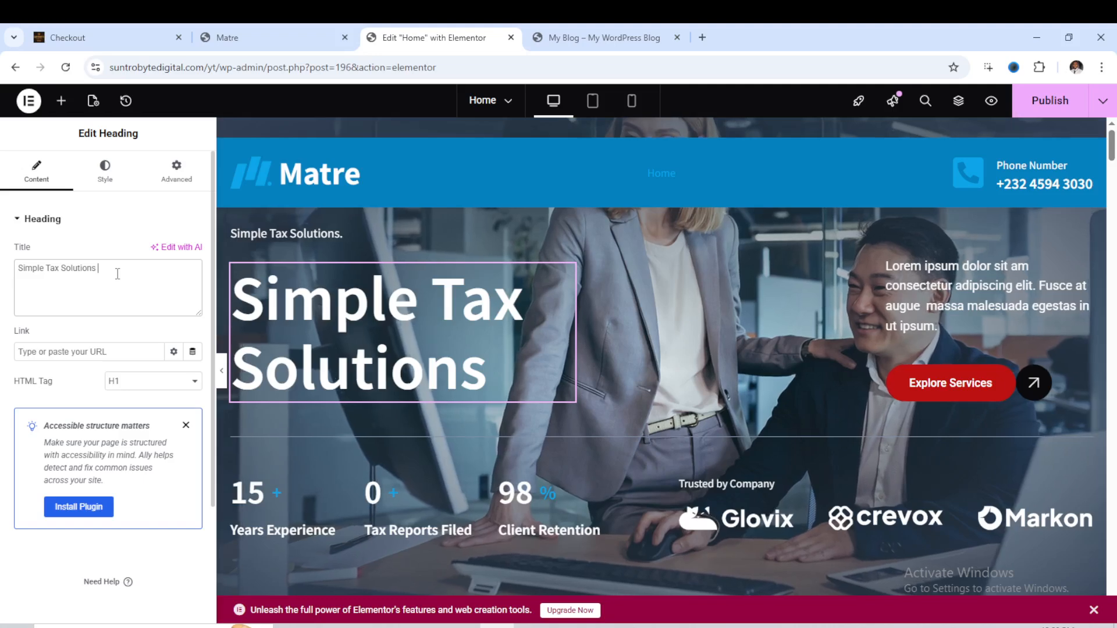
pyautogui.write('For')
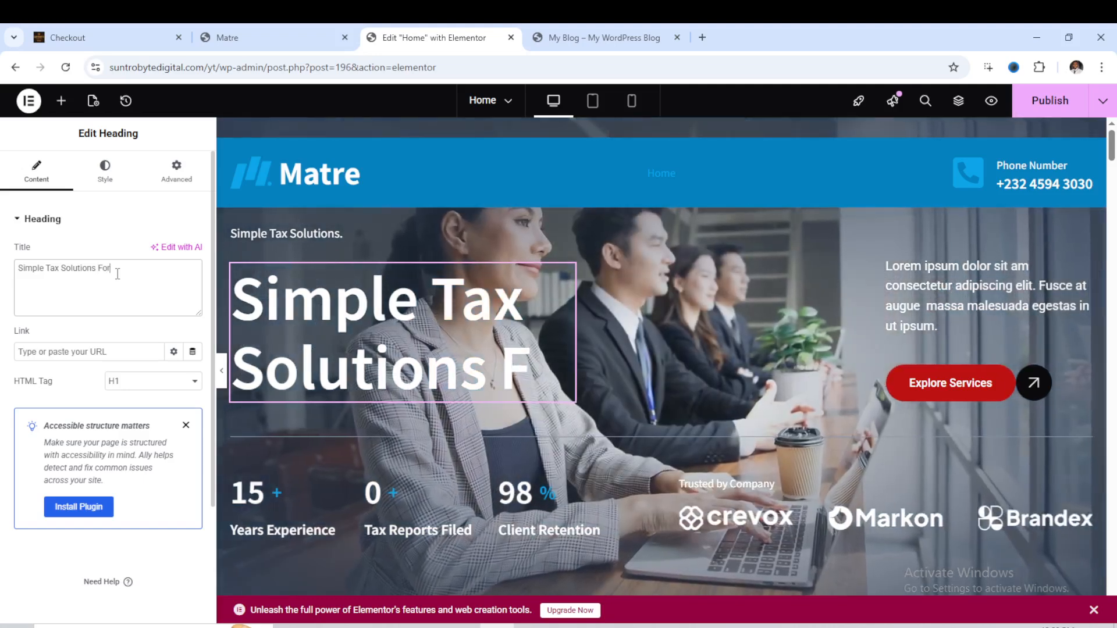
pyautogui.write(' All')
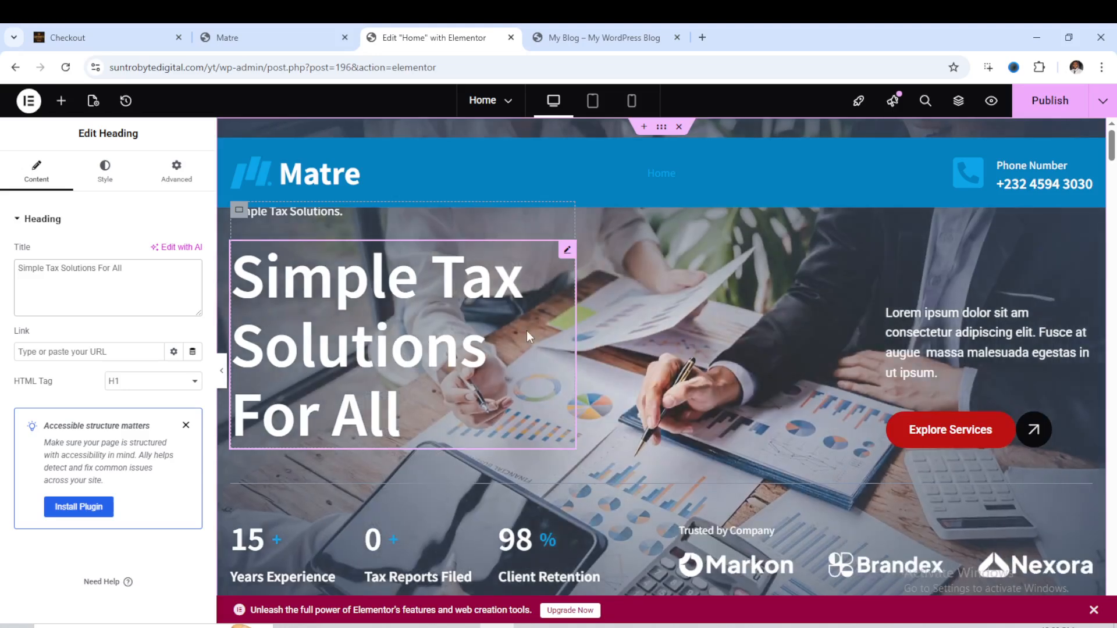
# - Set the Years Experience counter's ending number to 19 and open its label's title text for editing
pyautogui.scroll(-6, 546, 325)
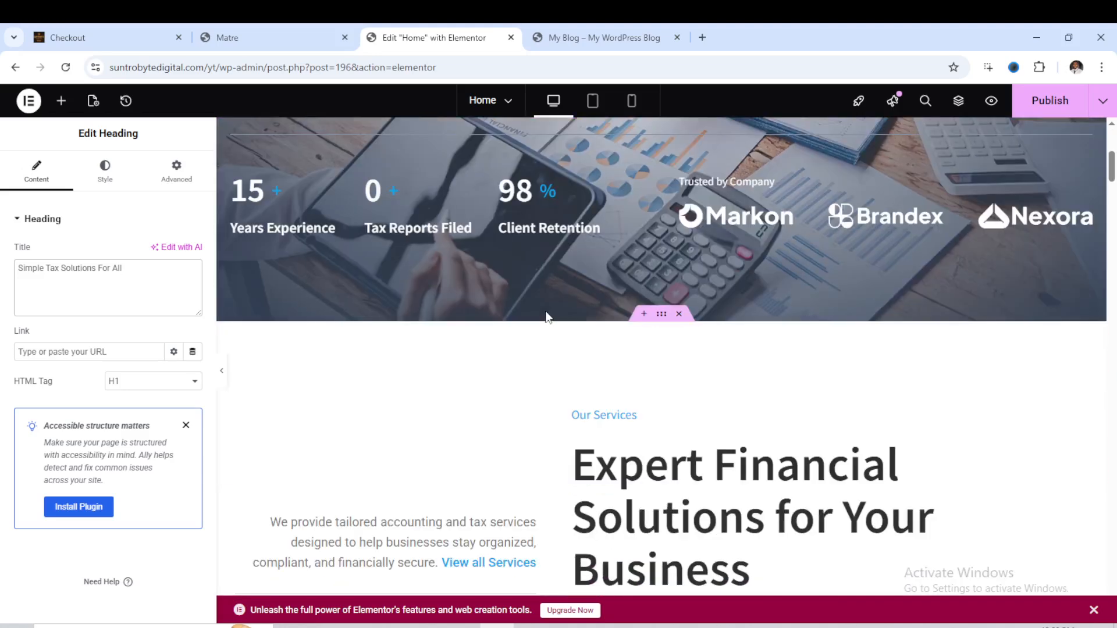
pyautogui.scroll(2, 534, 302)
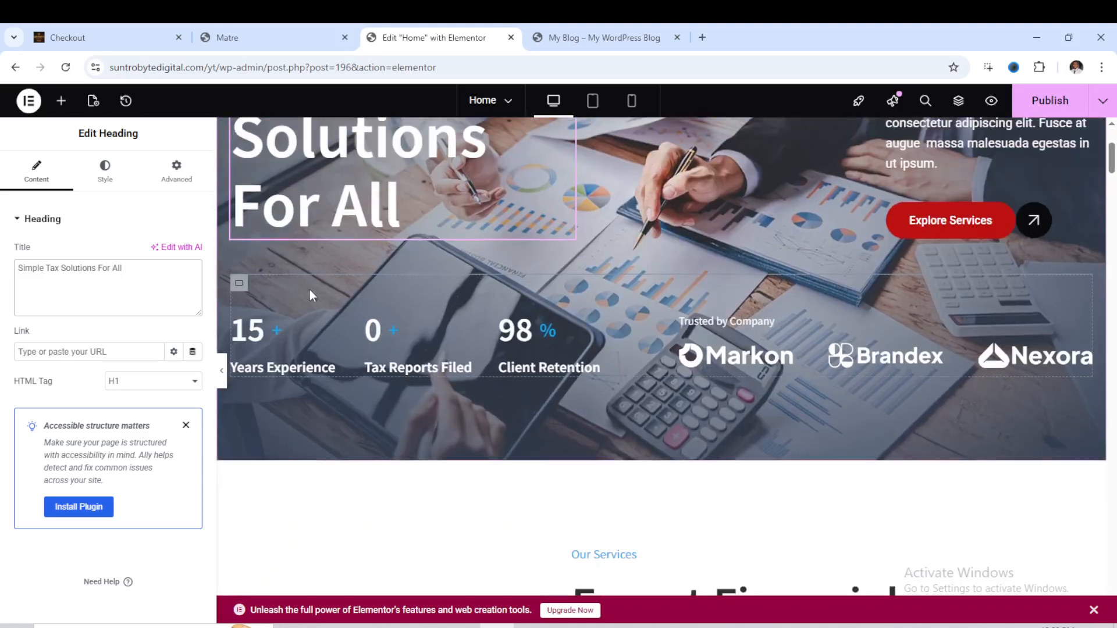
pyautogui.click(252, 335)
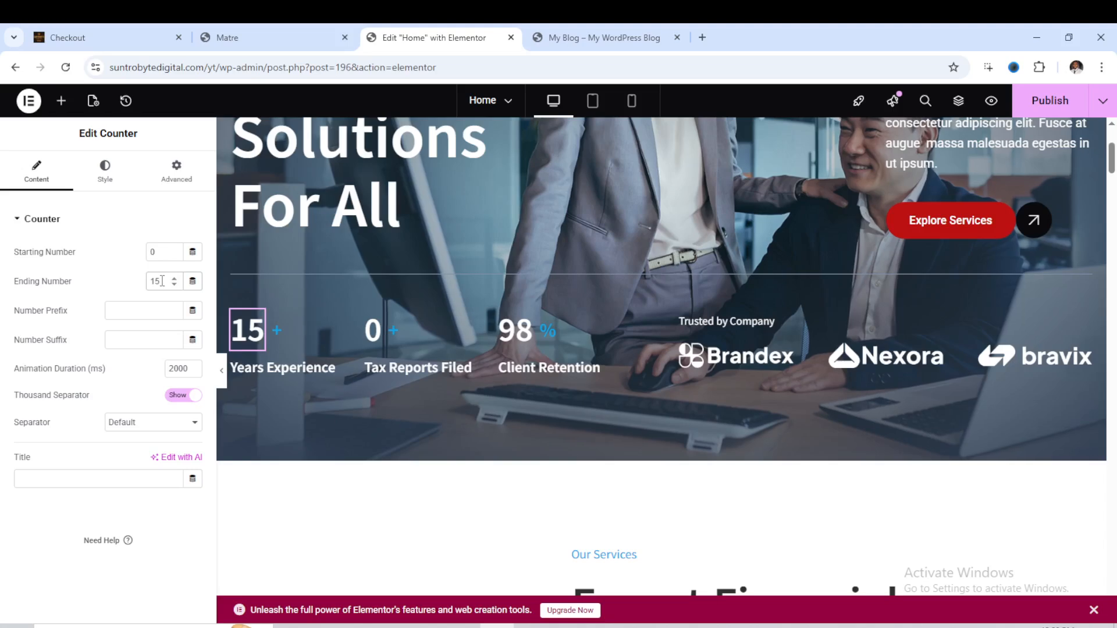
pyautogui.click(162, 281)
pyautogui.press('BackSpace')
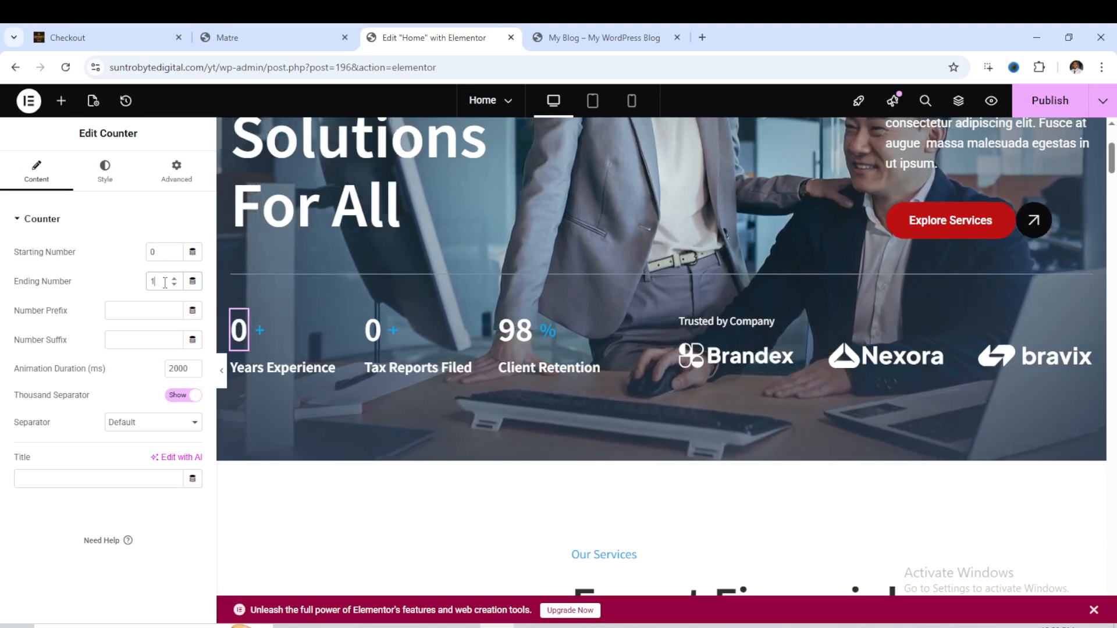
pyautogui.write('9')
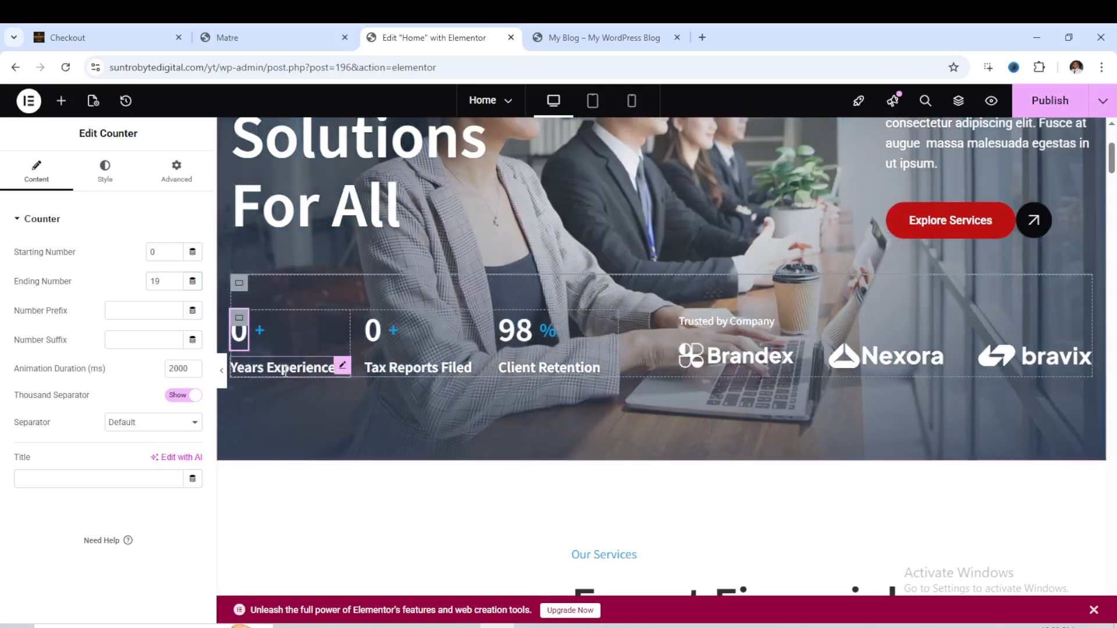
pyautogui.click(284, 369)
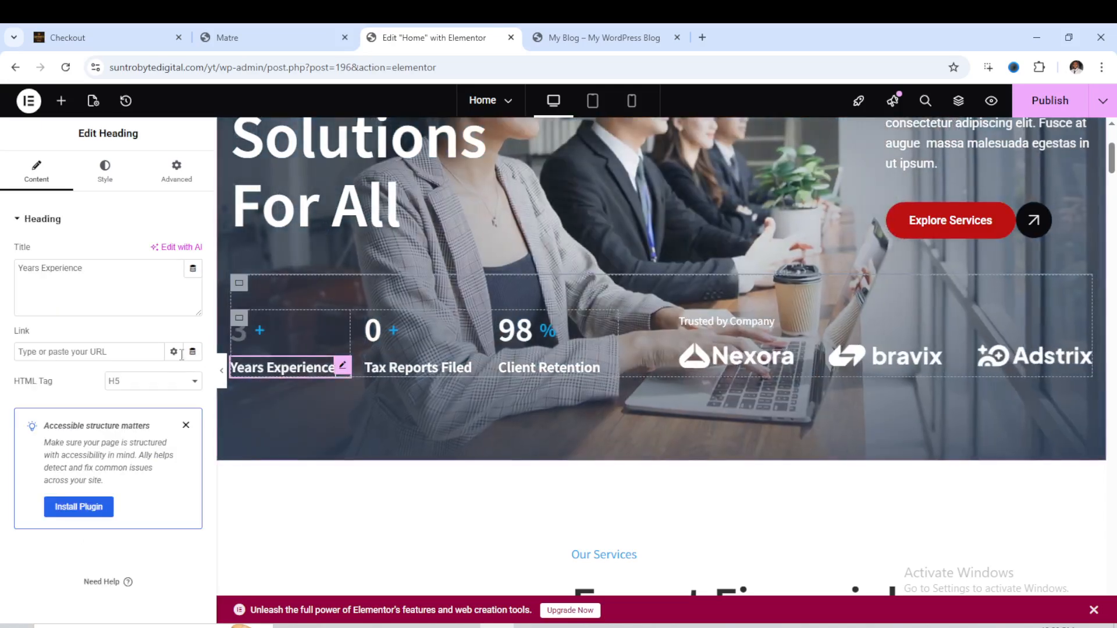
pyautogui.click(60, 271)
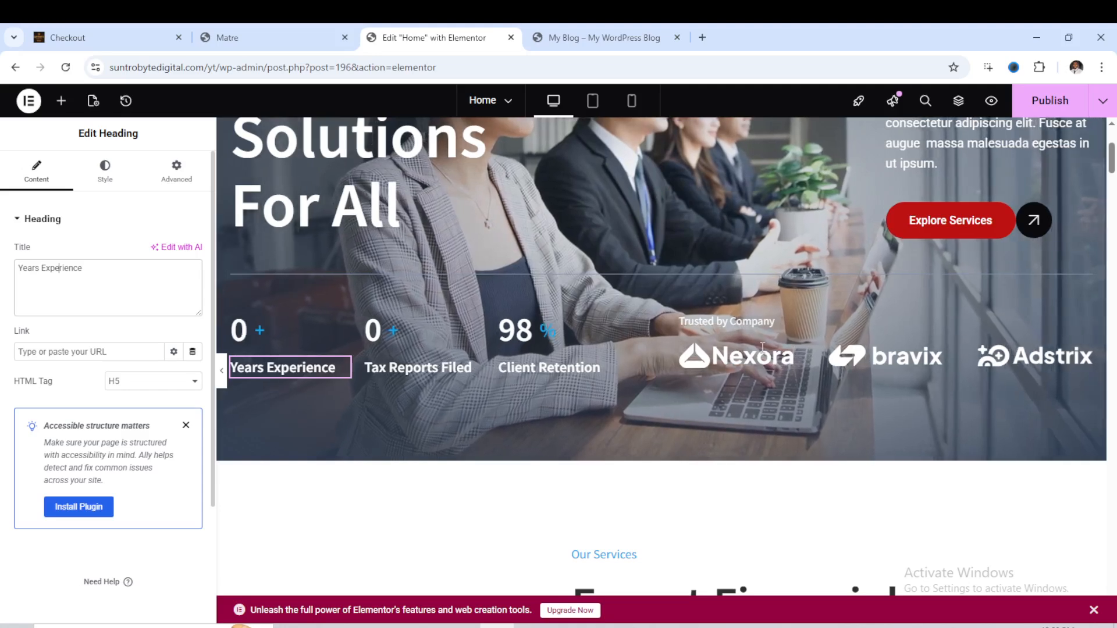
# - Add the white circular pie-chart icon from the media library to the Trusted by Company logo carousel and insert the updated gallery
pyautogui.click(737, 327)
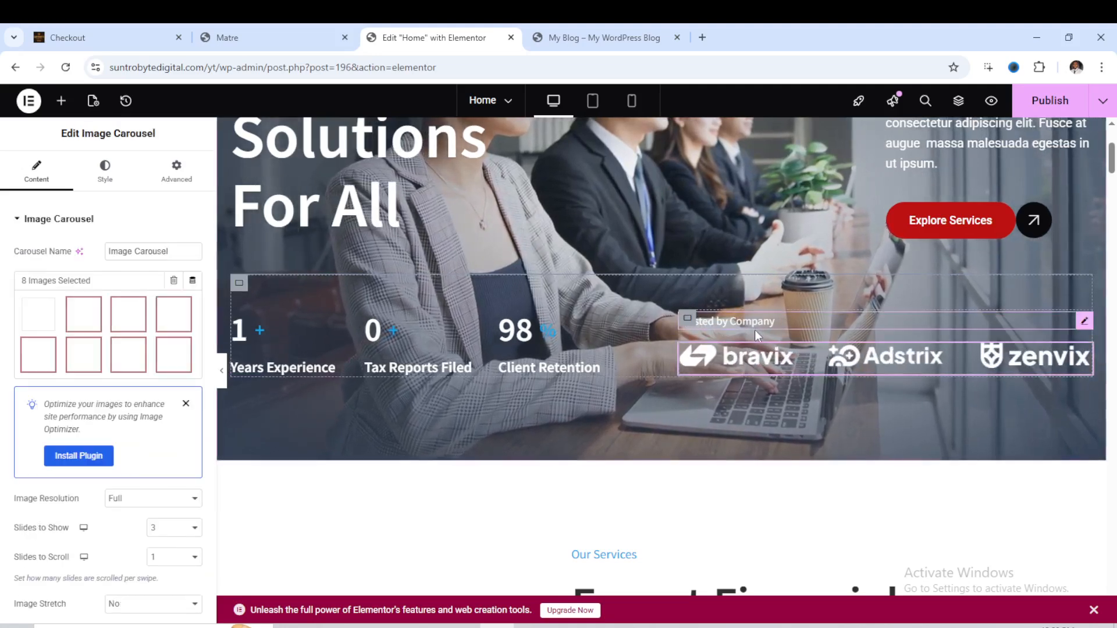
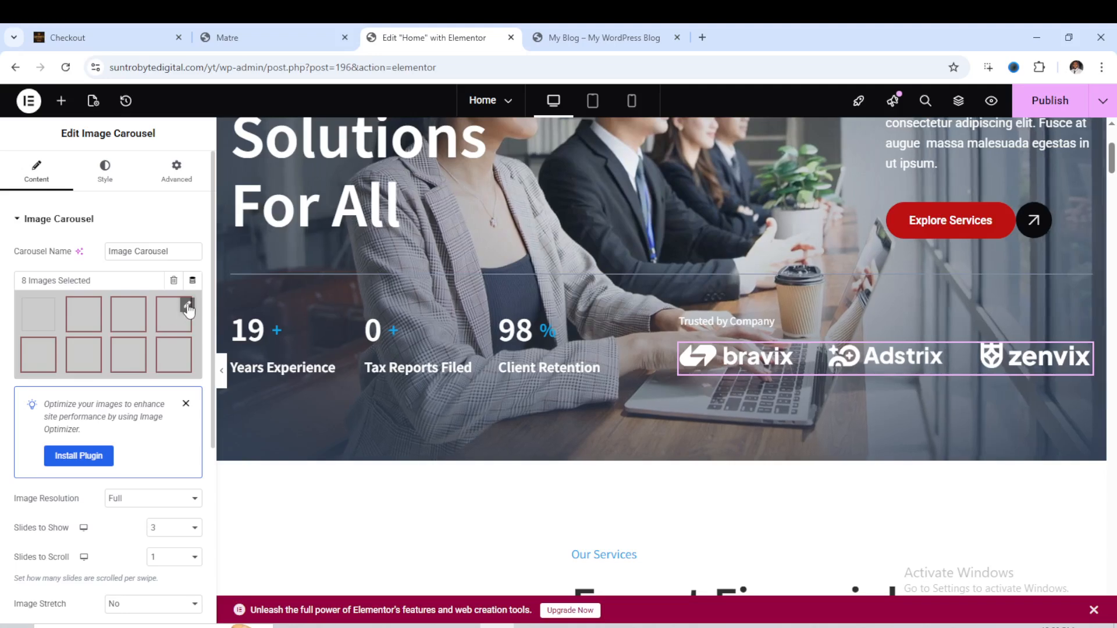
pyautogui.click(168, 313)
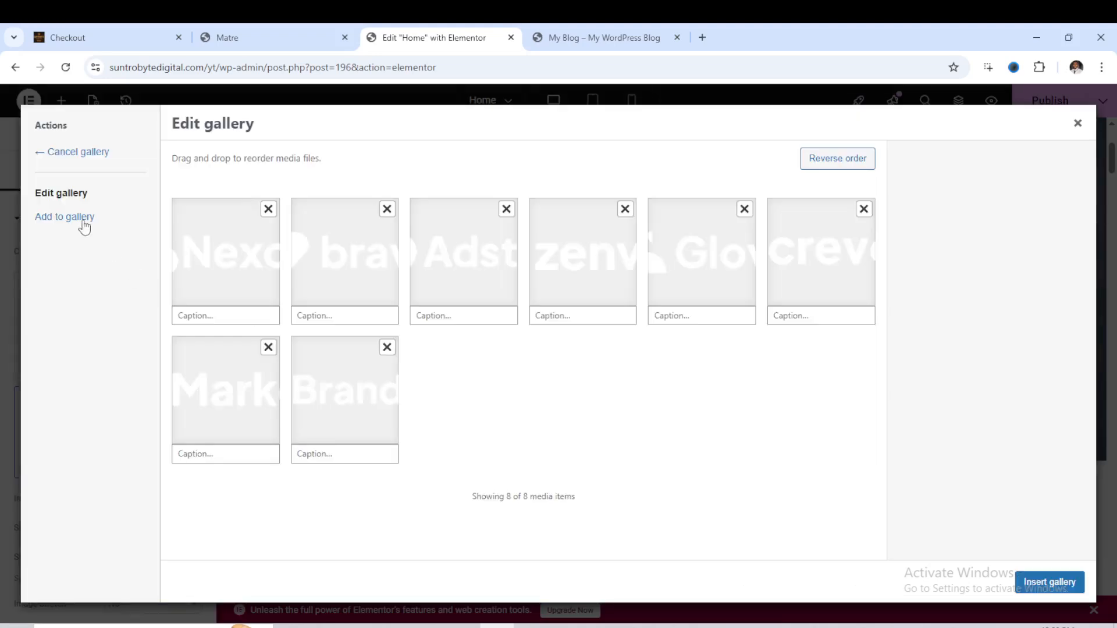
pyautogui.click(60, 218)
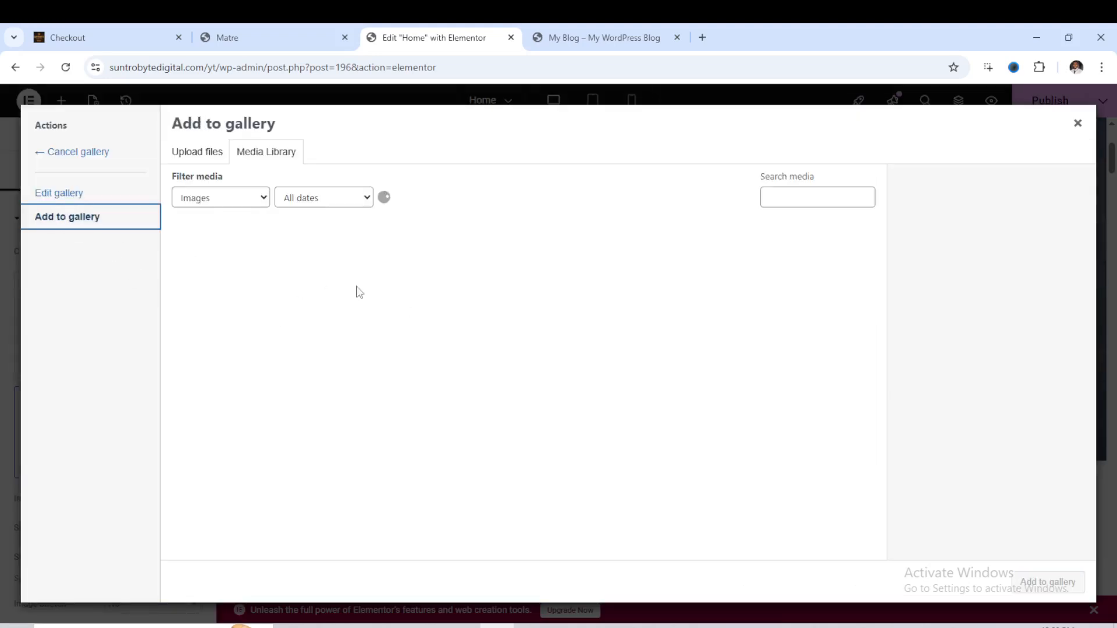
pyautogui.click(203, 153)
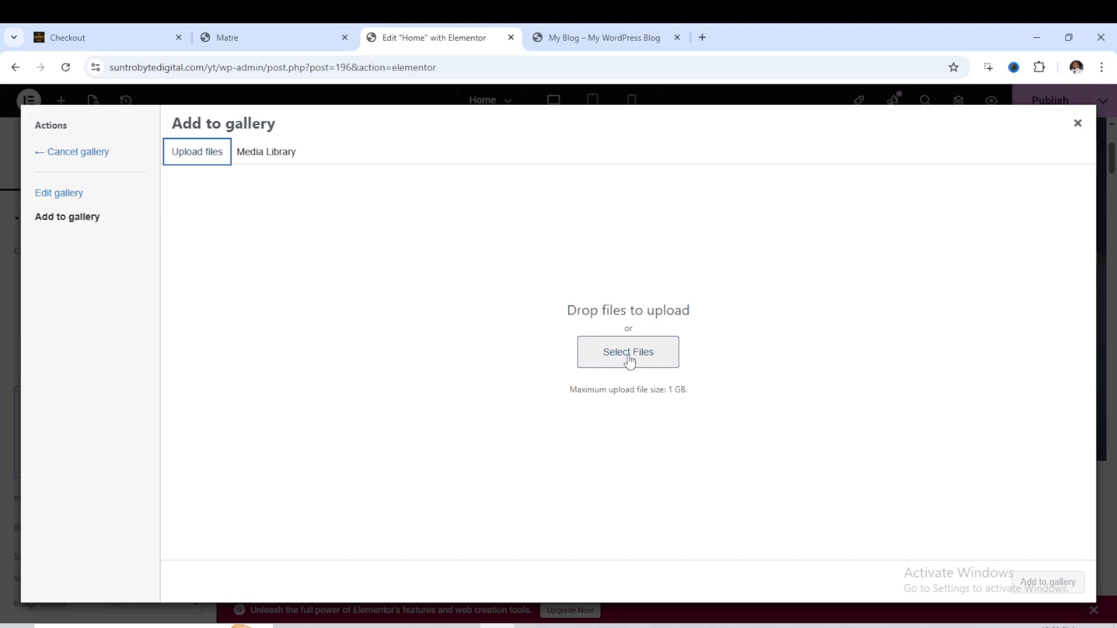
pyautogui.click(285, 163)
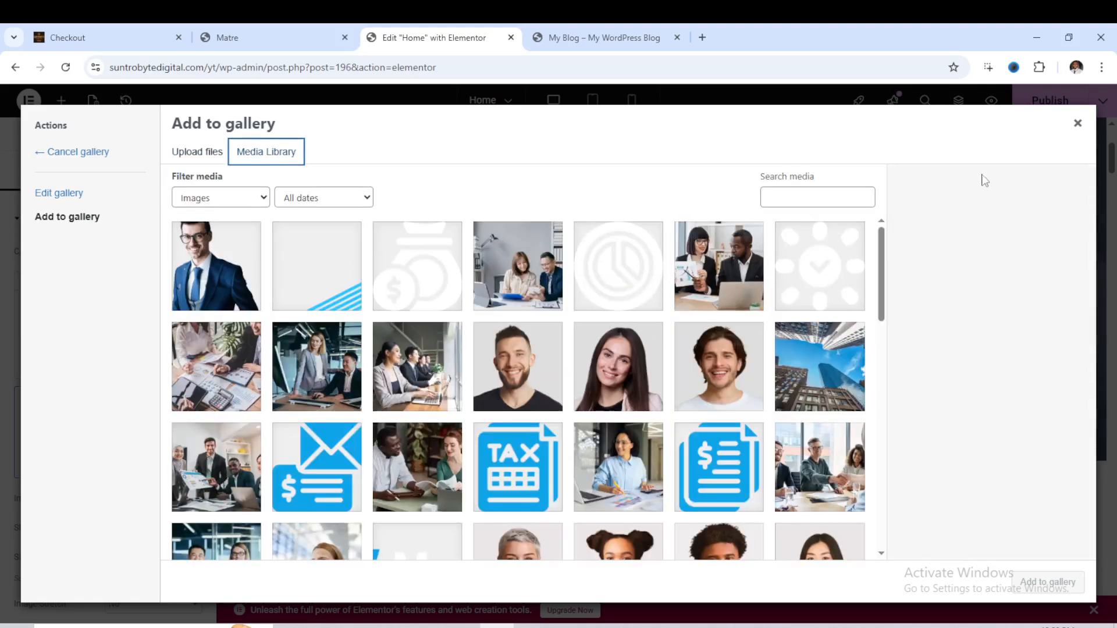
pyautogui.click(619, 288)
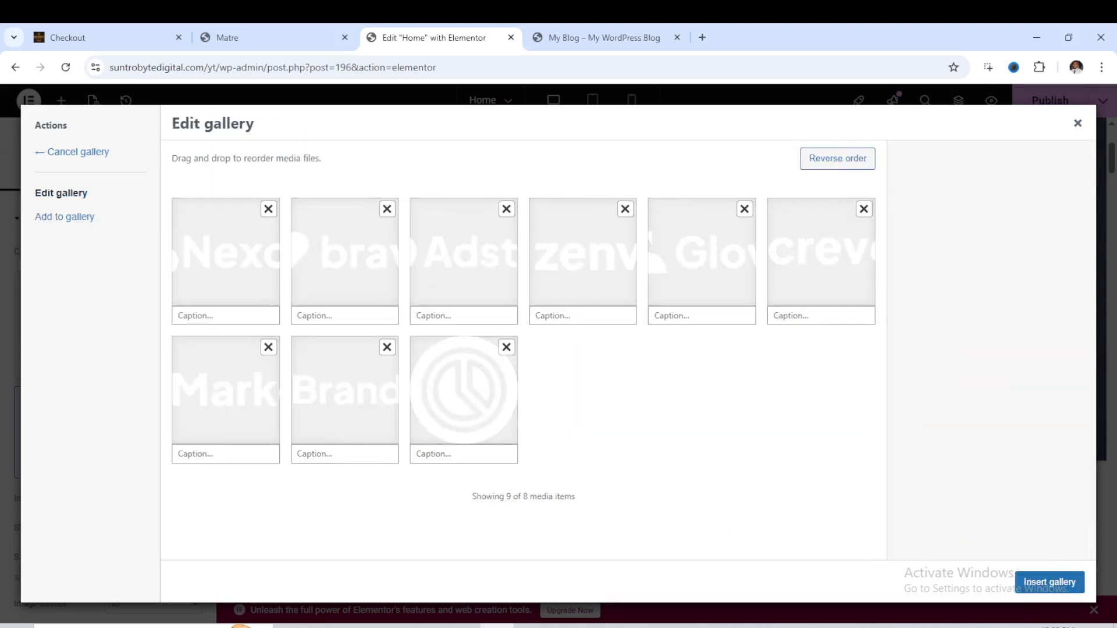
pyautogui.click(1076, 587)
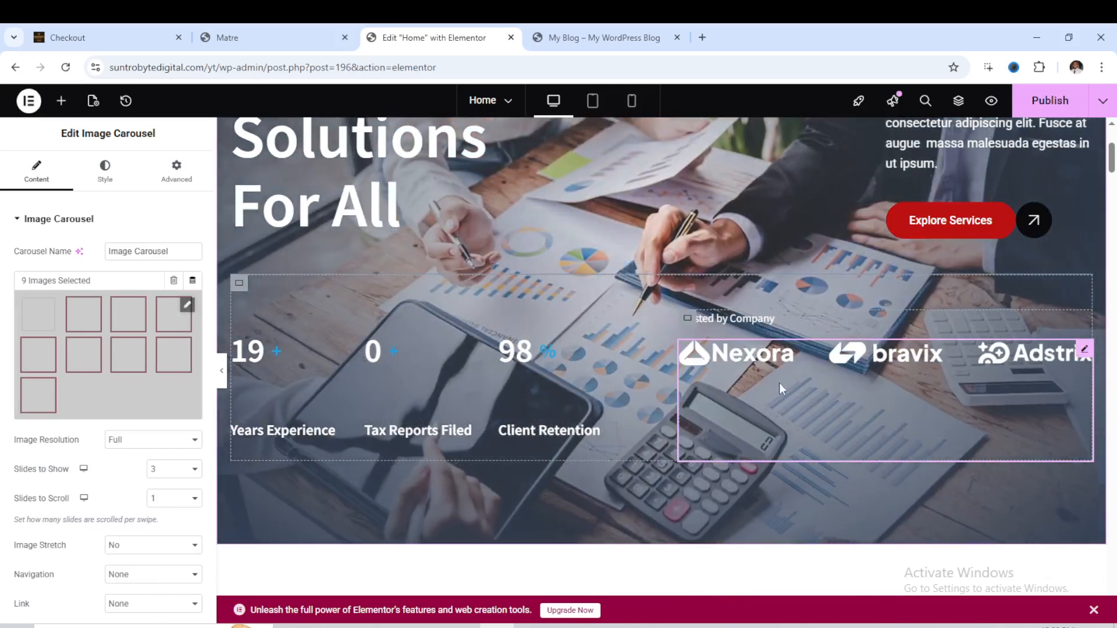
# - Examine the Our Services section's heading, service card images and Learn More button settings, plus the accounting quote section below
pyautogui.scroll(-8, 813, 375)
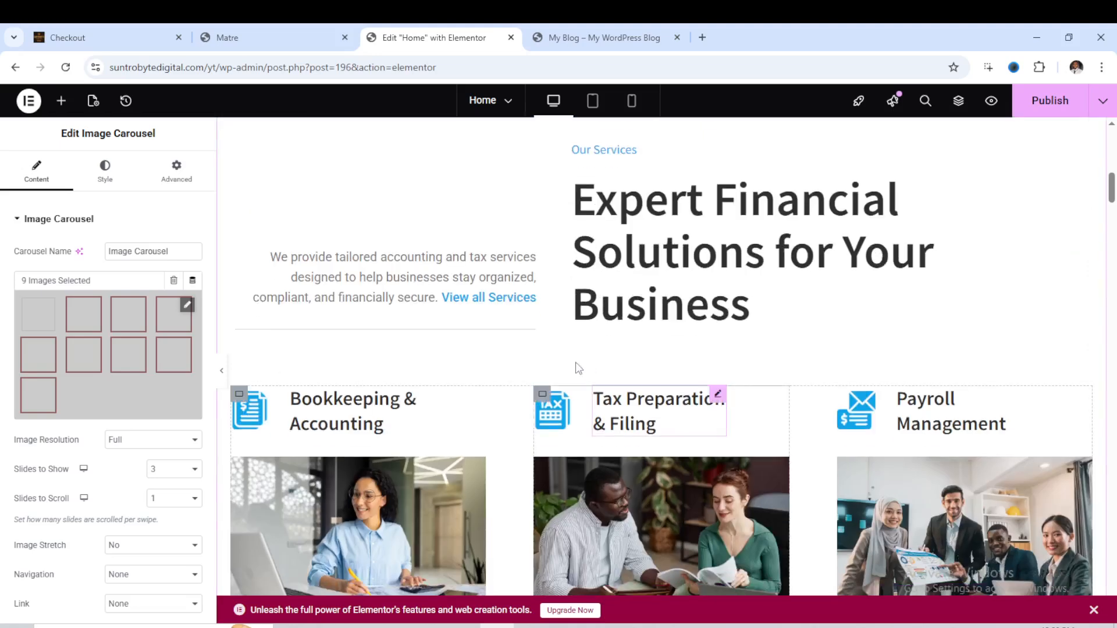
pyautogui.scroll(3, 579, 368)
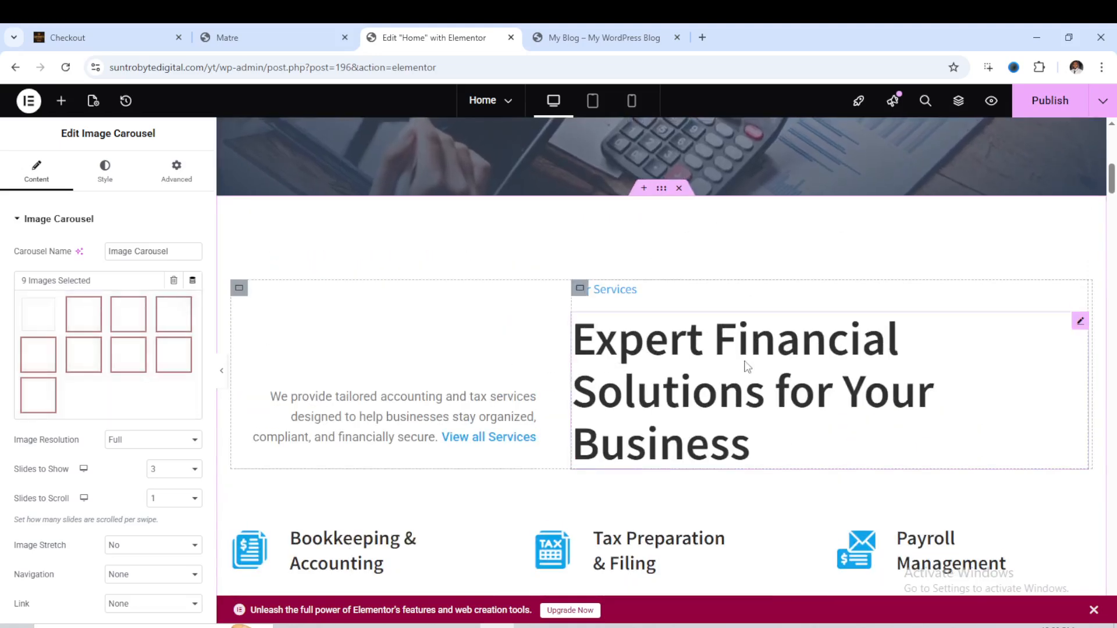
pyautogui.click(747, 366)
pyautogui.scroll(-3, 512, 360)
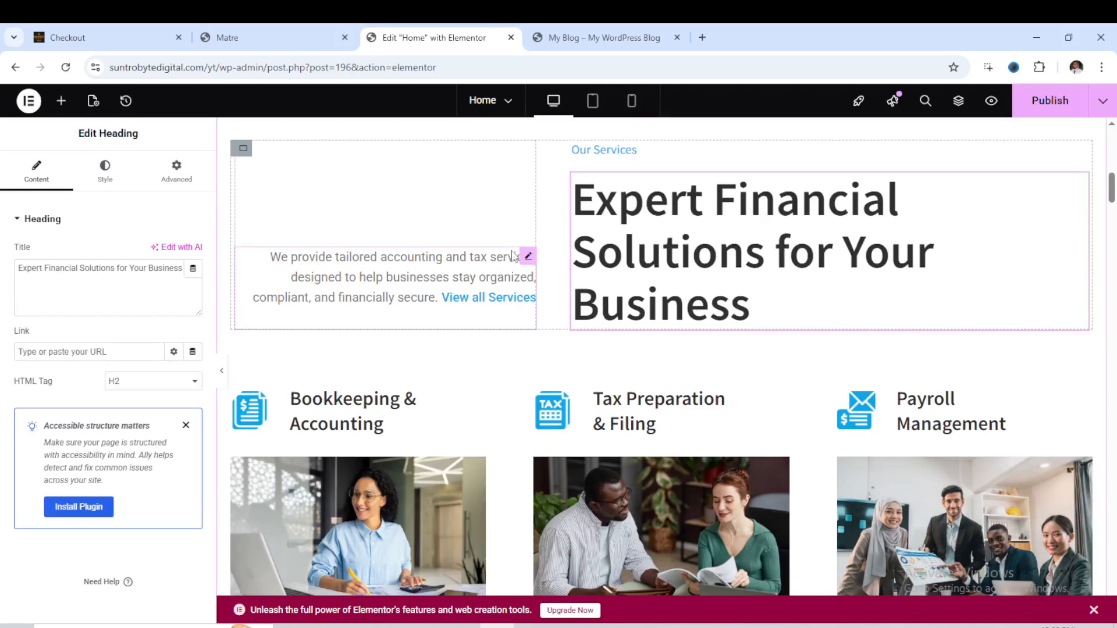
pyautogui.scroll(-4, 597, 262)
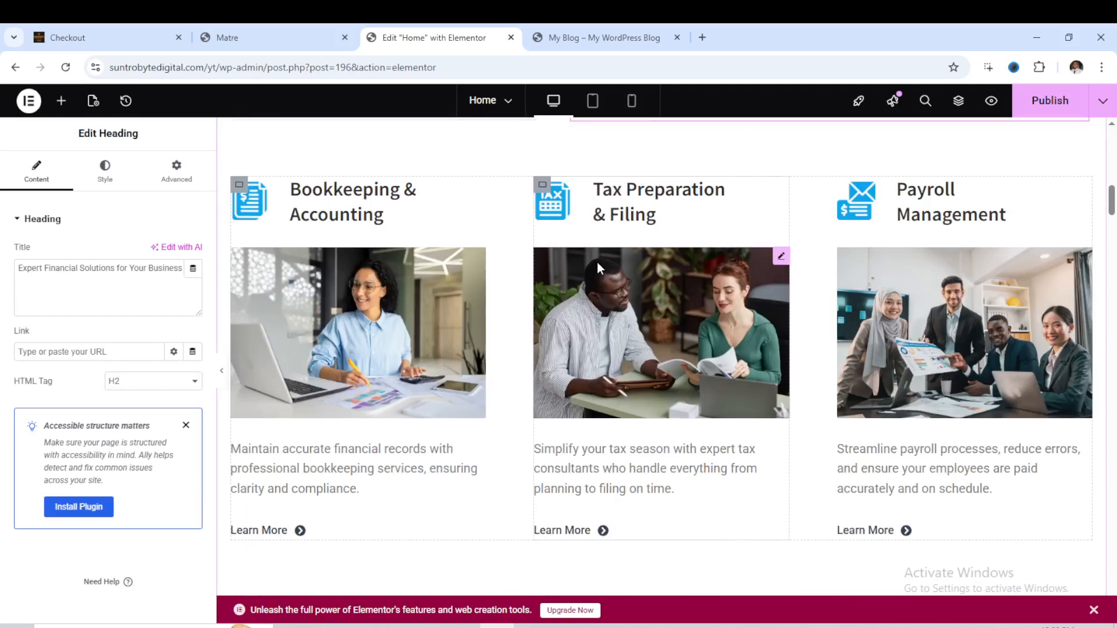
pyautogui.click(681, 311)
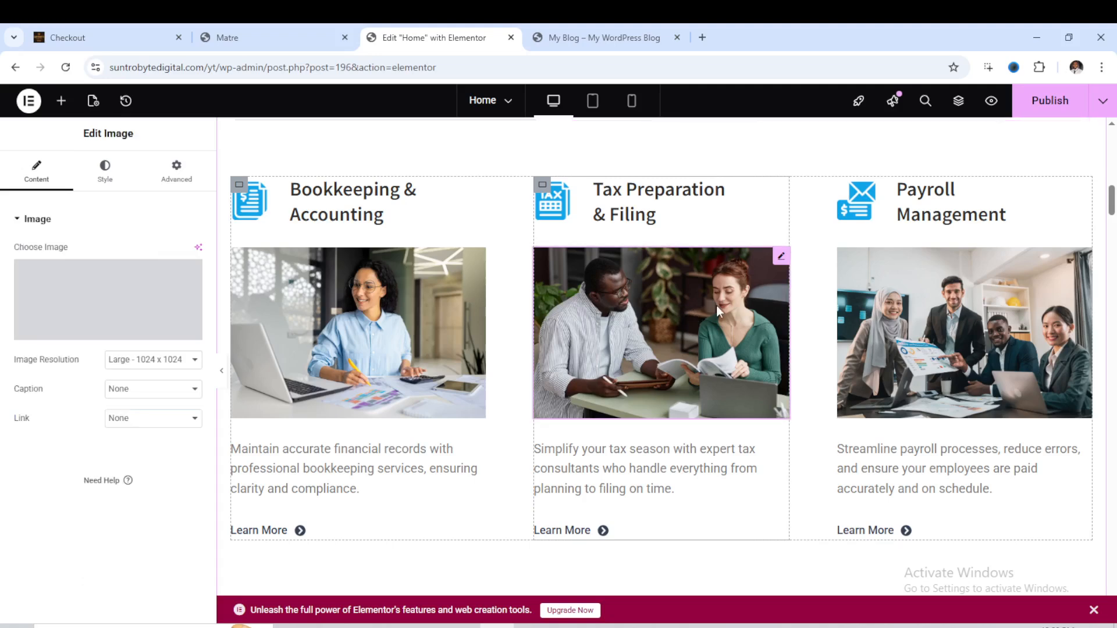
pyautogui.click(272, 345)
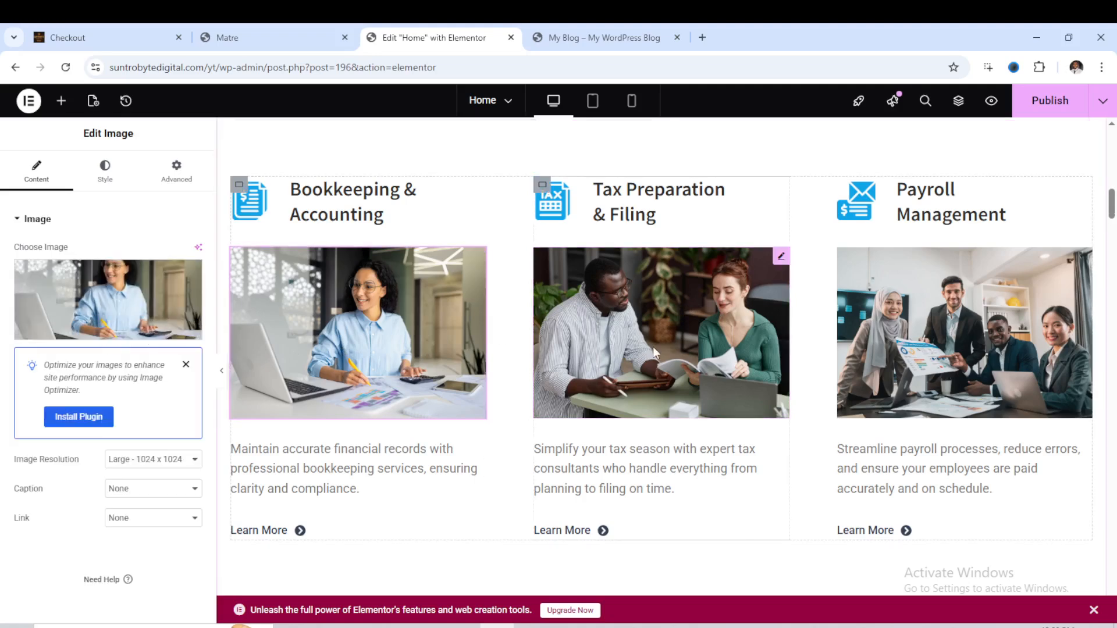
pyautogui.scroll(-5, 653, 347)
pyautogui.click(874, 255)
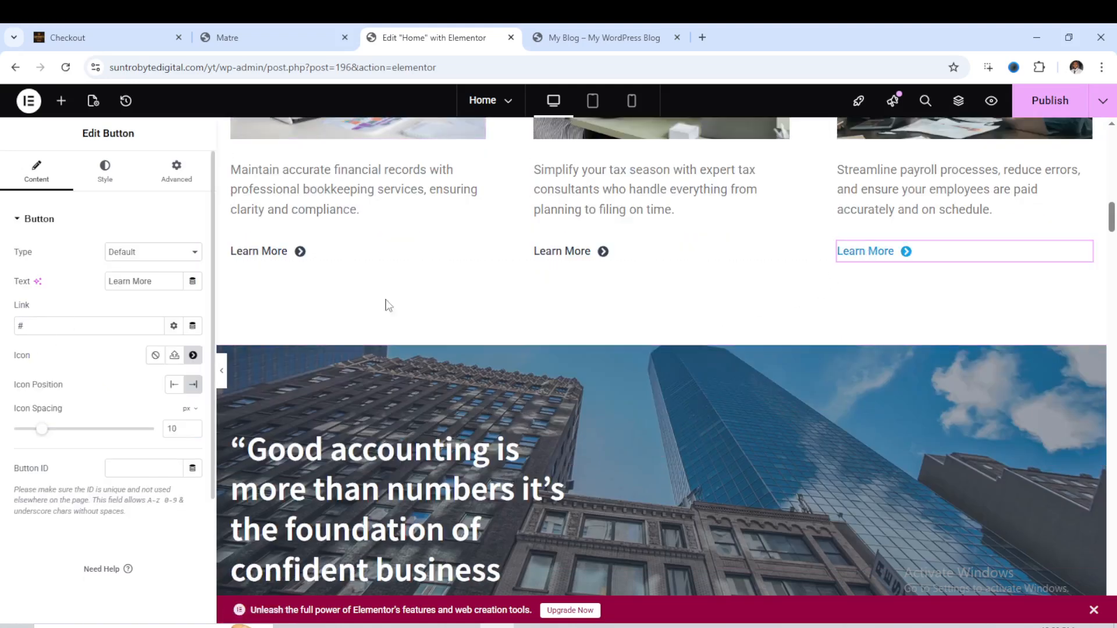
pyautogui.scroll(2, 879, 233)
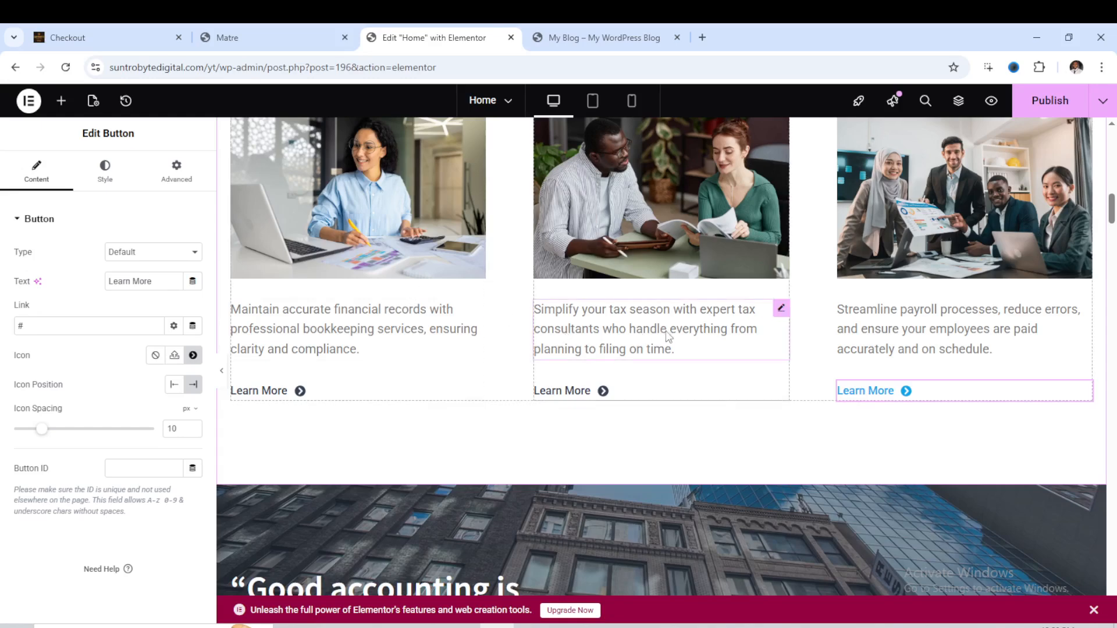
pyautogui.scroll(-5, 665, 330)
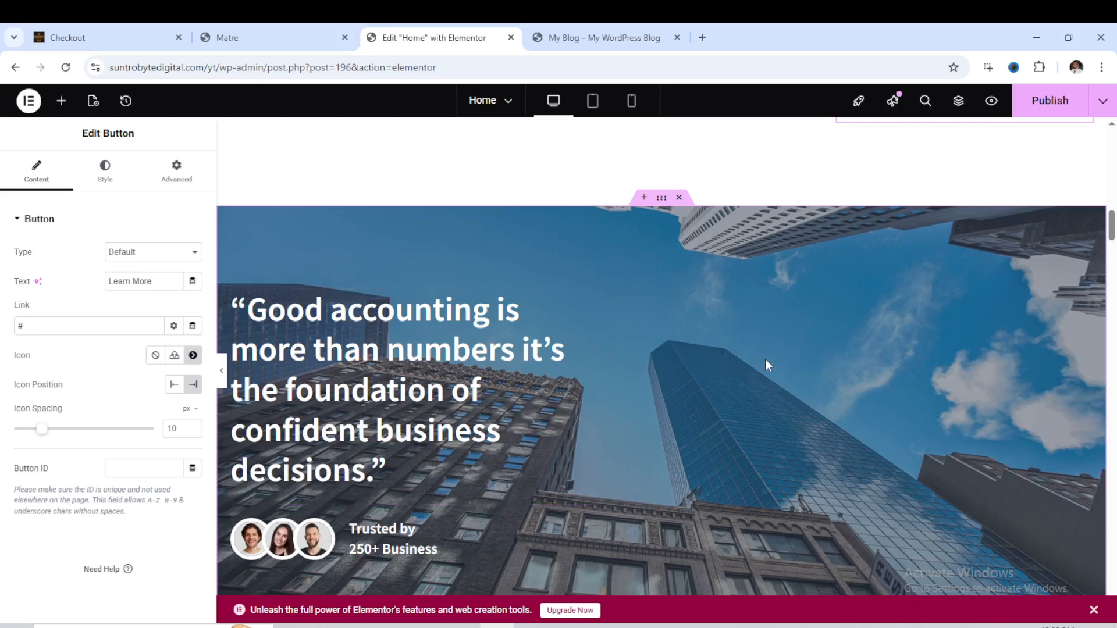
# - Replace the accounting quote section's background image with the media library photo of the long-haired woman looking sideways
pyautogui.scroll(-1, 756, 361)
pyautogui.scroll(1, 712, 270)
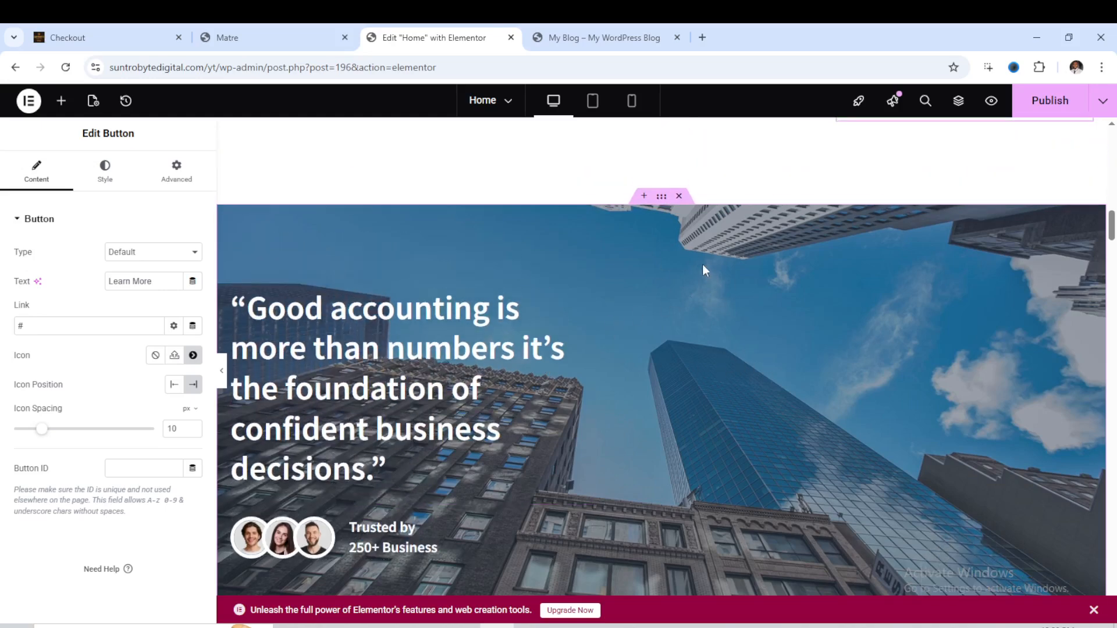
pyautogui.click(663, 202)
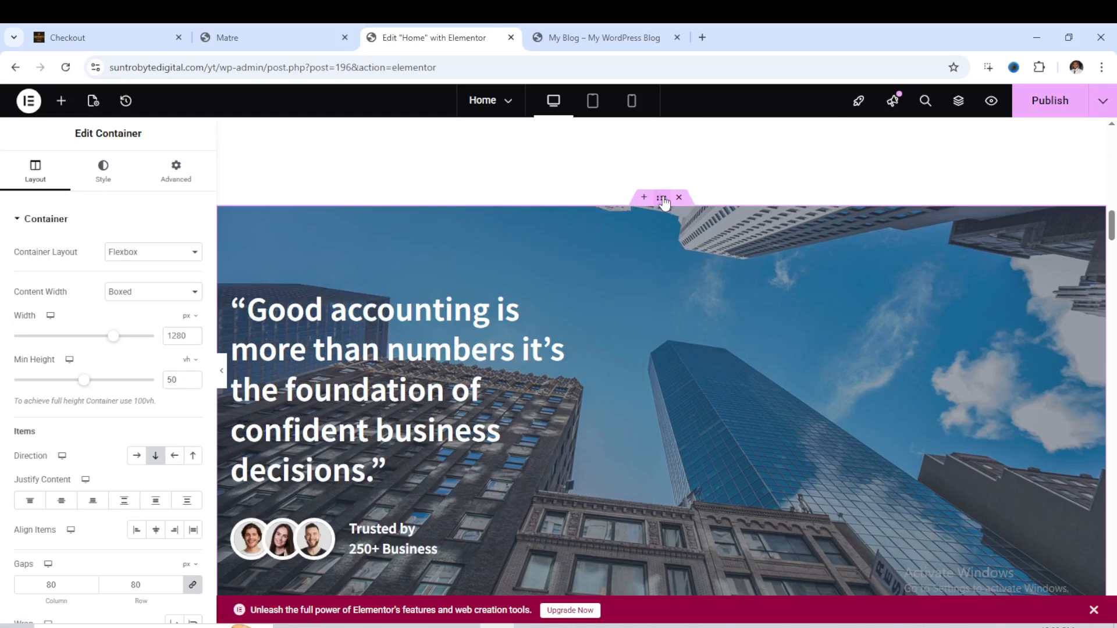
pyautogui.click(103, 181)
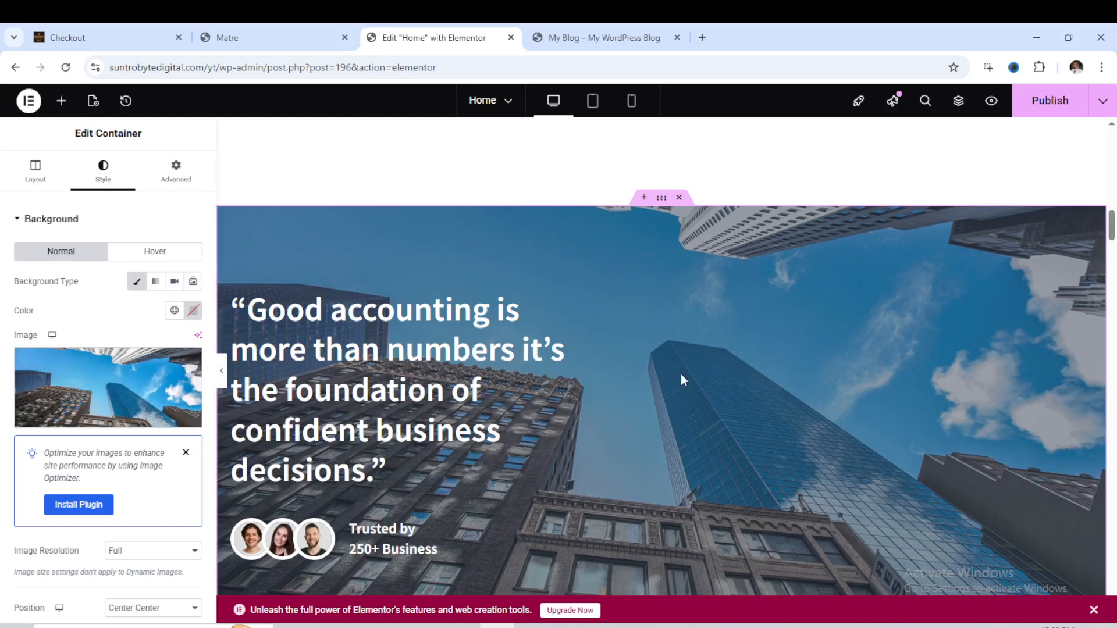
pyautogui.press('F11')
pyautogui.press('F11')
pyautogui.click(111, 420)
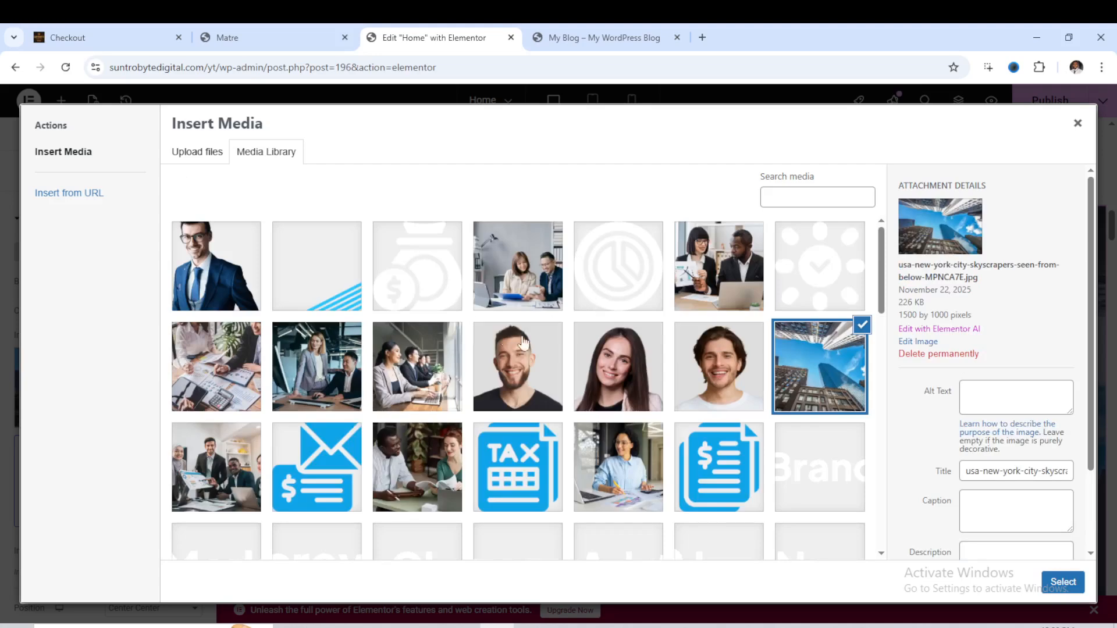
pyautogui.scroll(-3, 753, 387)
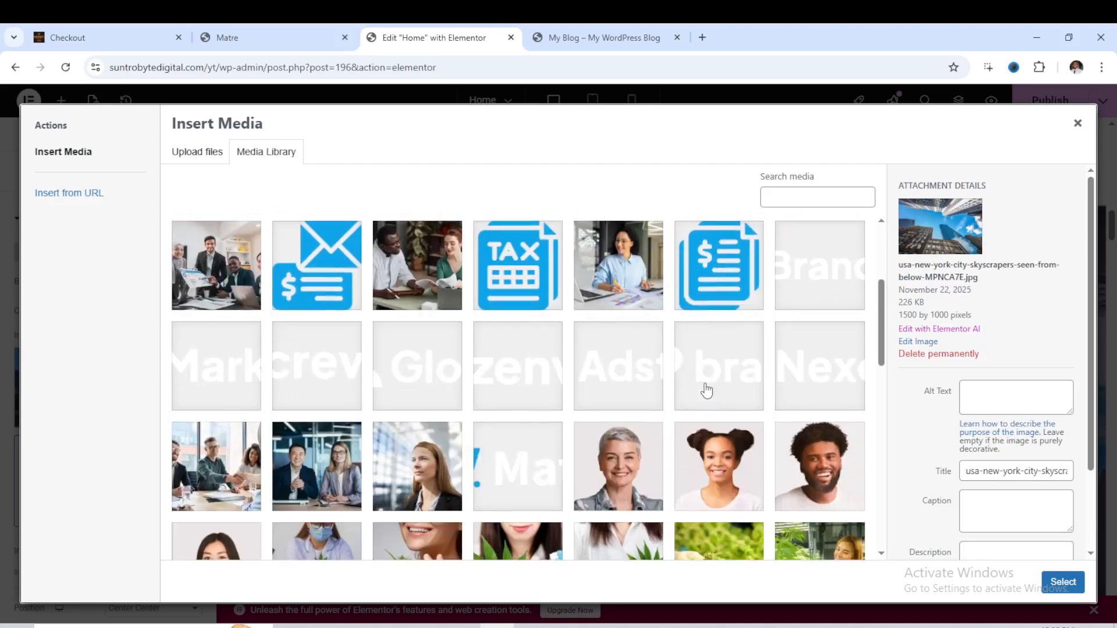
pyautogui.scroll(-3, 706, 390)
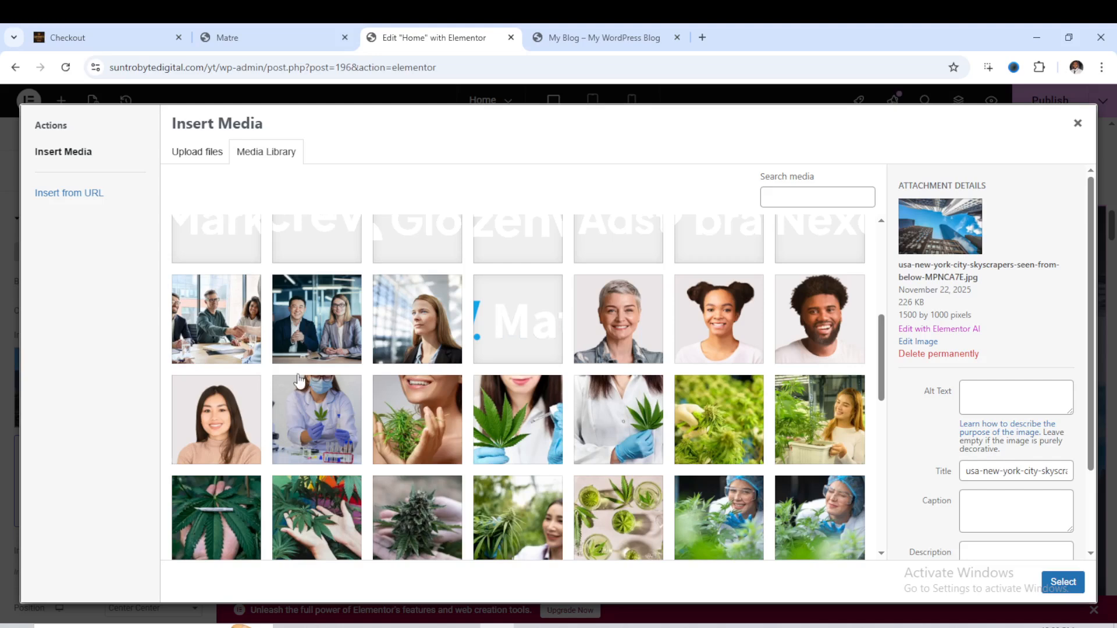
pyautogui.click(308, 407)
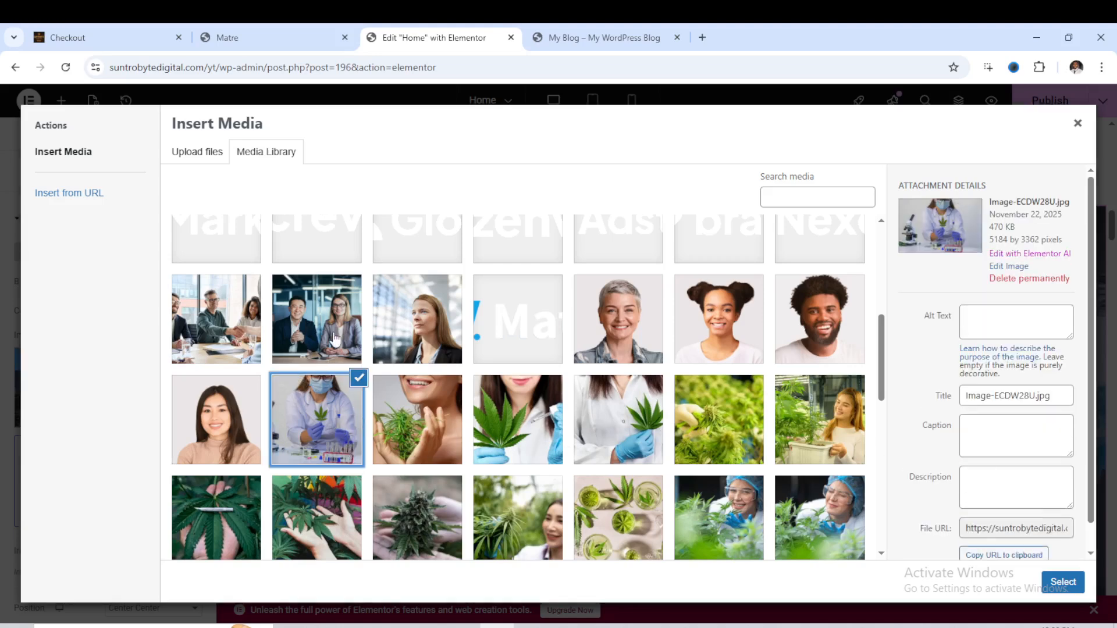
pyautogui.click(400, 327)
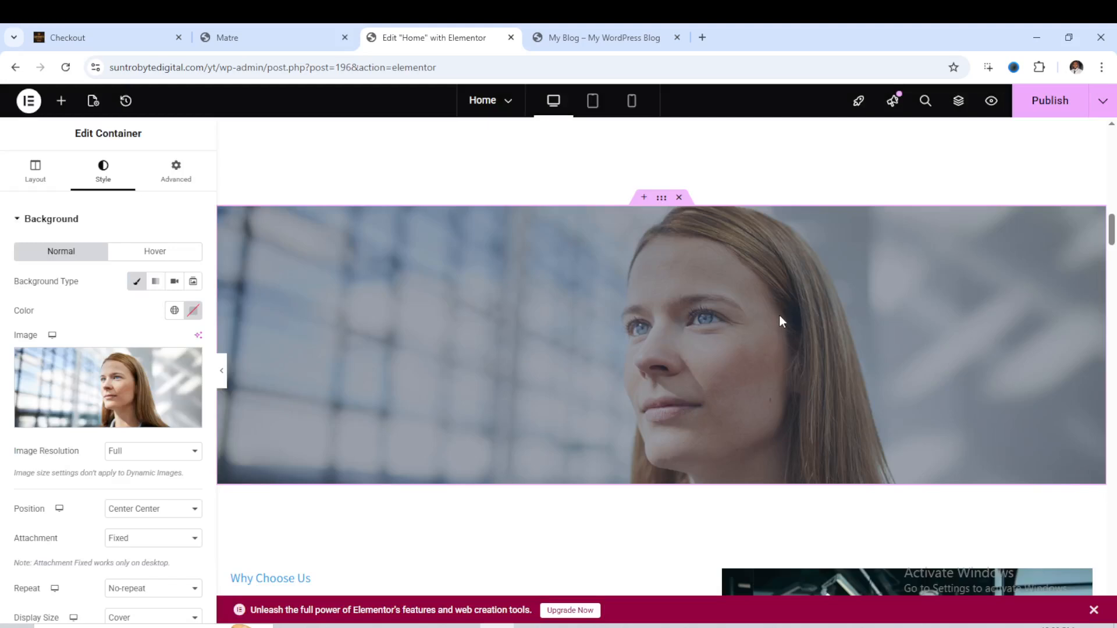
# - Examine how the quote section's new fixed background behaves while scrolling between the service cards and the Why Choose Us section
pyautogui.scroll(-3, 780, 317)
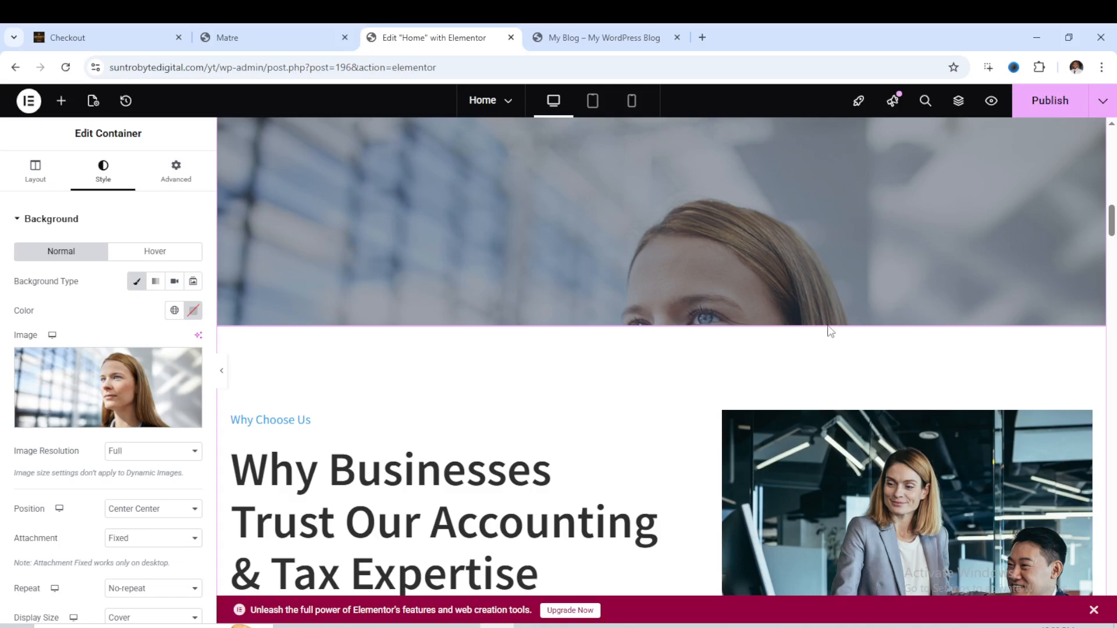
pyautogui.scroll(-1, 829, 327)
pyautogui.scroll(5, 827, 323)
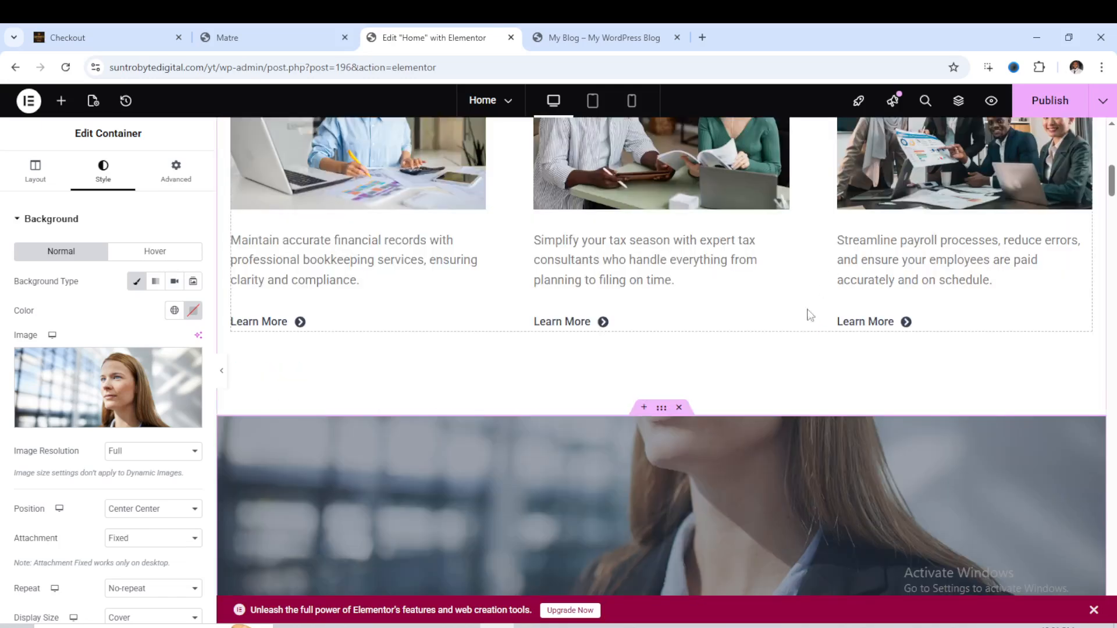
pyautogui.scroll(6, 704, 347)
pyautogui.scroll(-1, 750, 336)
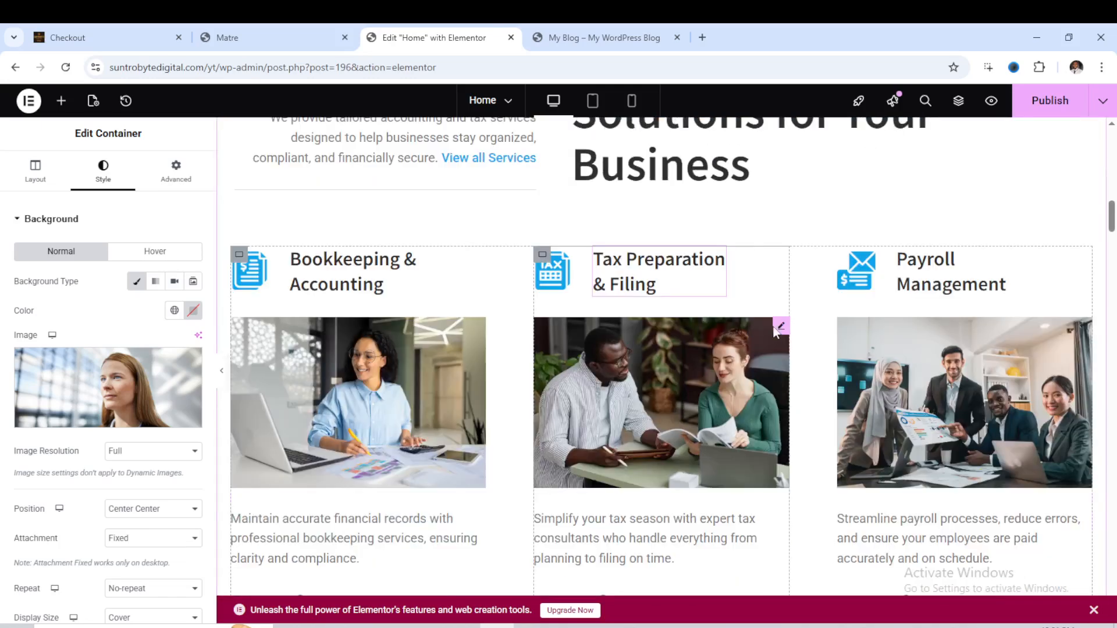
pyautogui.scroll(-5, 786, 331)
pyautogui.scroll(-7, 783, 332)
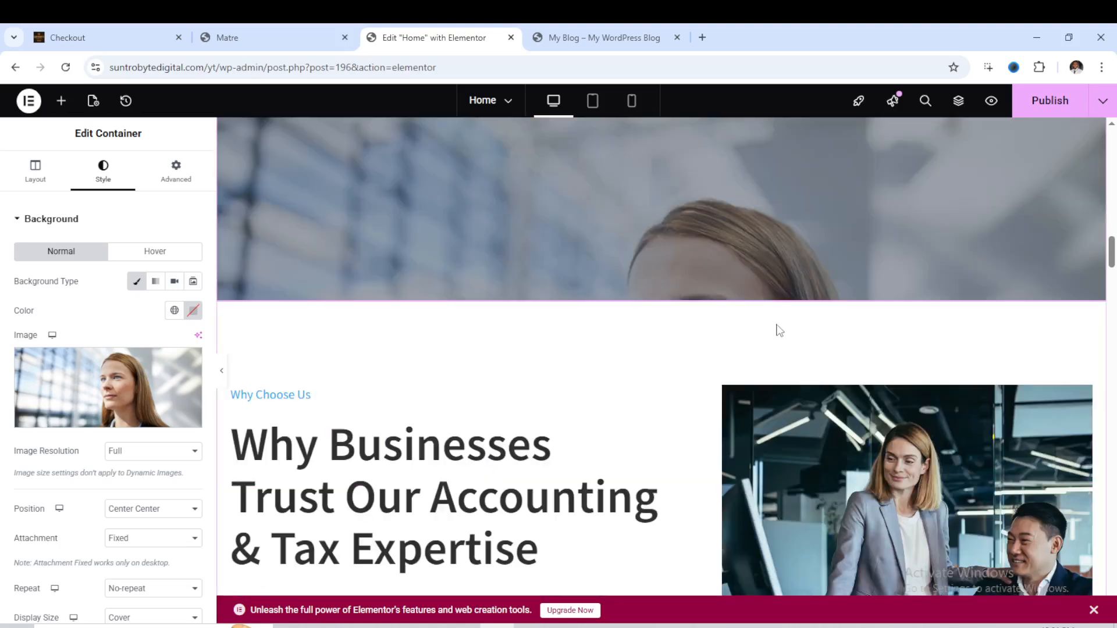
pyautogui.scroll(-1, 763, 326)
pyautogui.scroll(3, 764, 329)
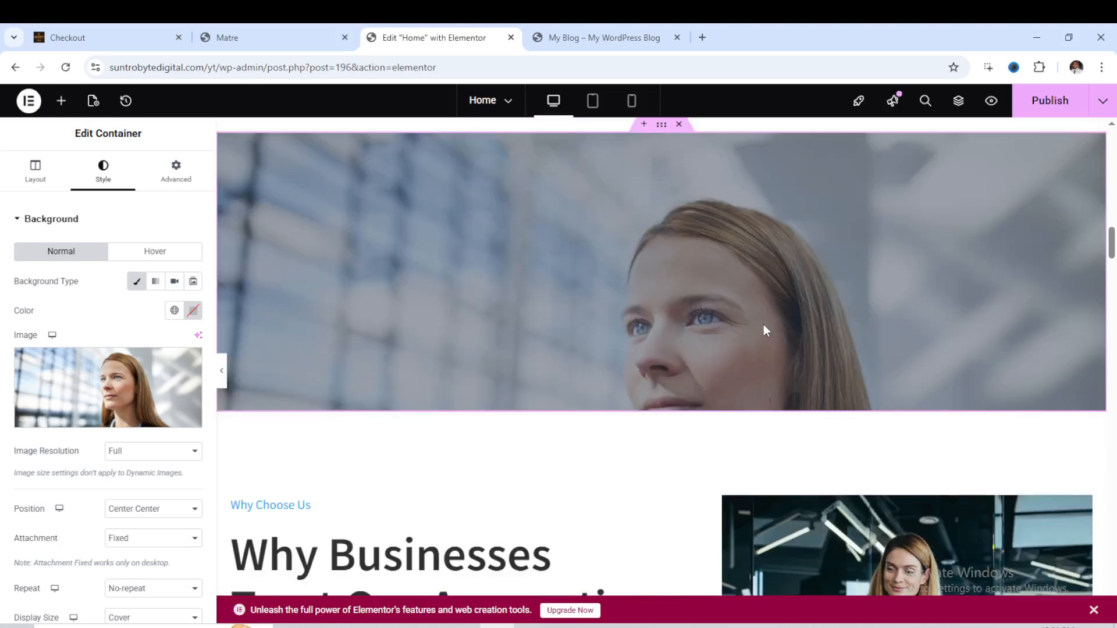
pyautogui.scroll(1, 763, 330)
pyautogui.scroll(-3, 764, 332)
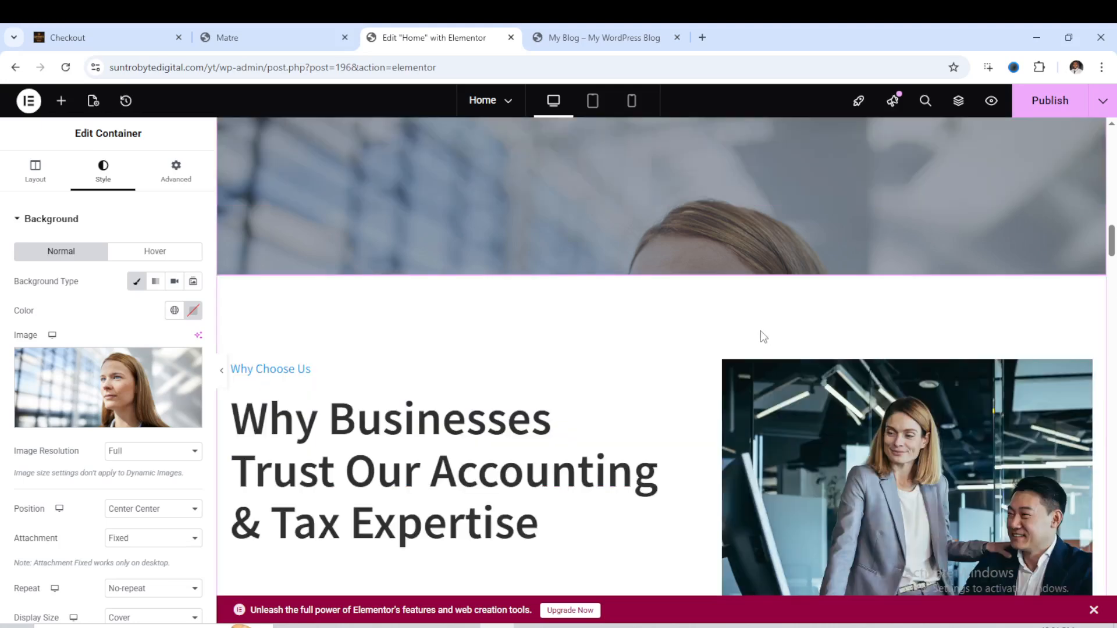
pyautogui.scroll(-1, 763, 337)
pyautogui.scroll(2, 707, 285)
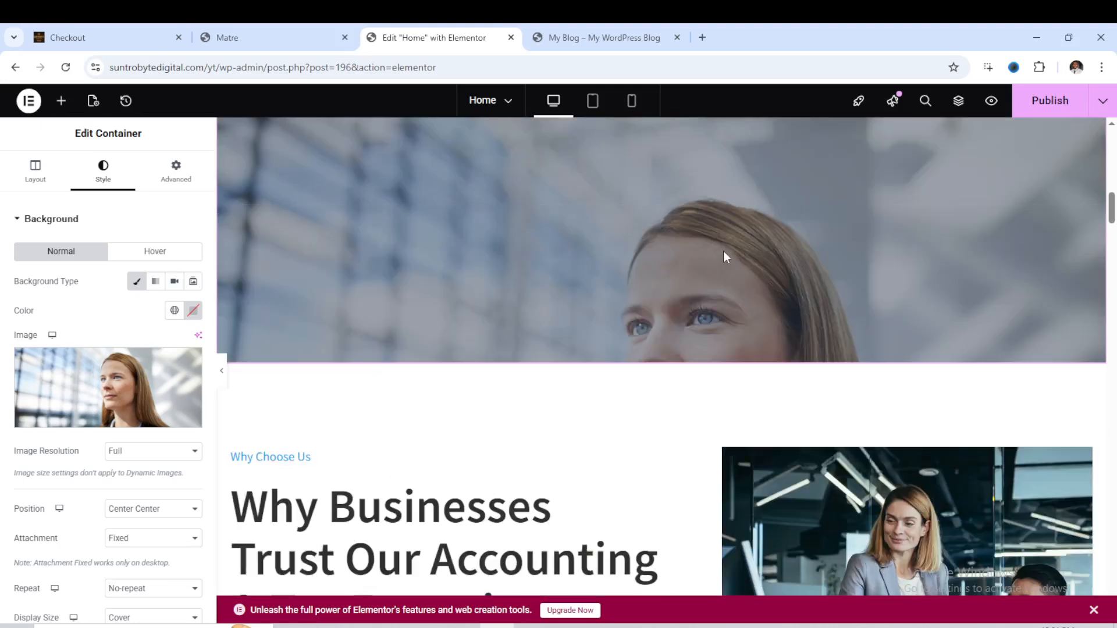
pyautogui.scroll(3, 725, 259)
pyautogui.scroll(3, 728, 343)
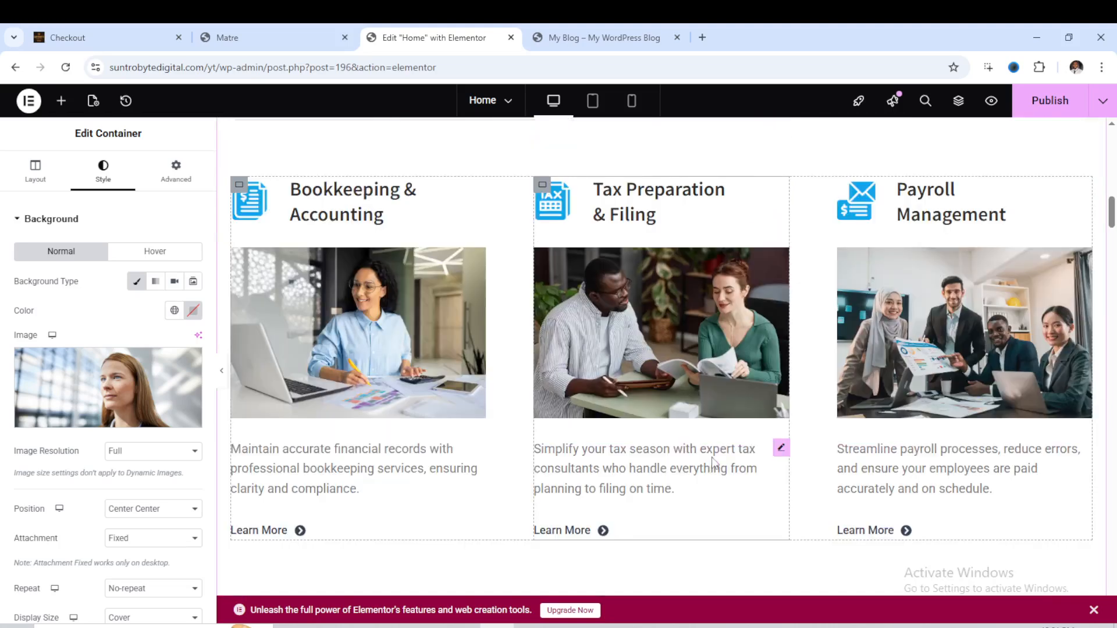
pyautogui.scroll(-2, 751, 312)
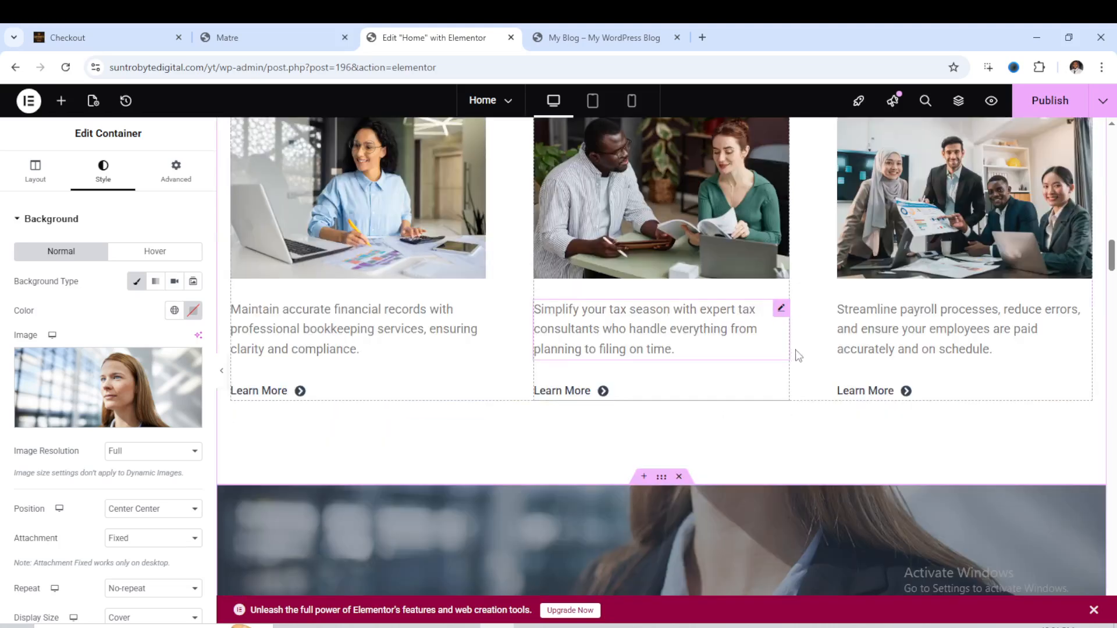
# - Examine the Why Choose Us section's heading, images and checklist, down to the start of the dark section below
pyautogui.scroll(-5, 815, 343)
pyautogui.scroll(-5, 727, 323)
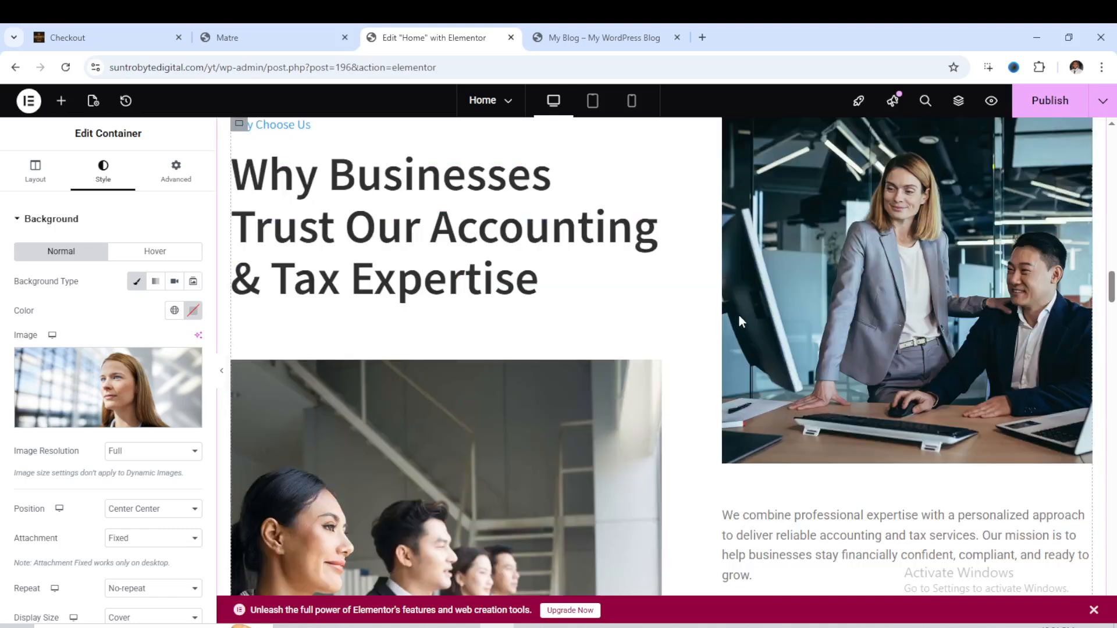
pyautogui.scroll(-5, 738, 314)
pyautogui.scroll(-2, 768, 311)
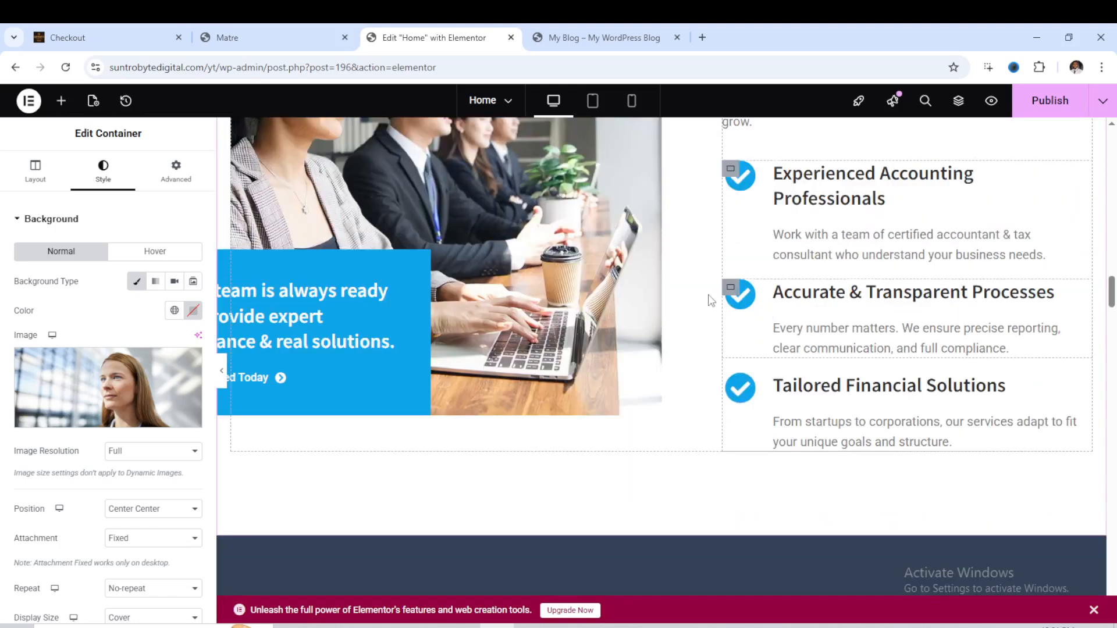
pyautogui.scroll(-1, 361, 308)
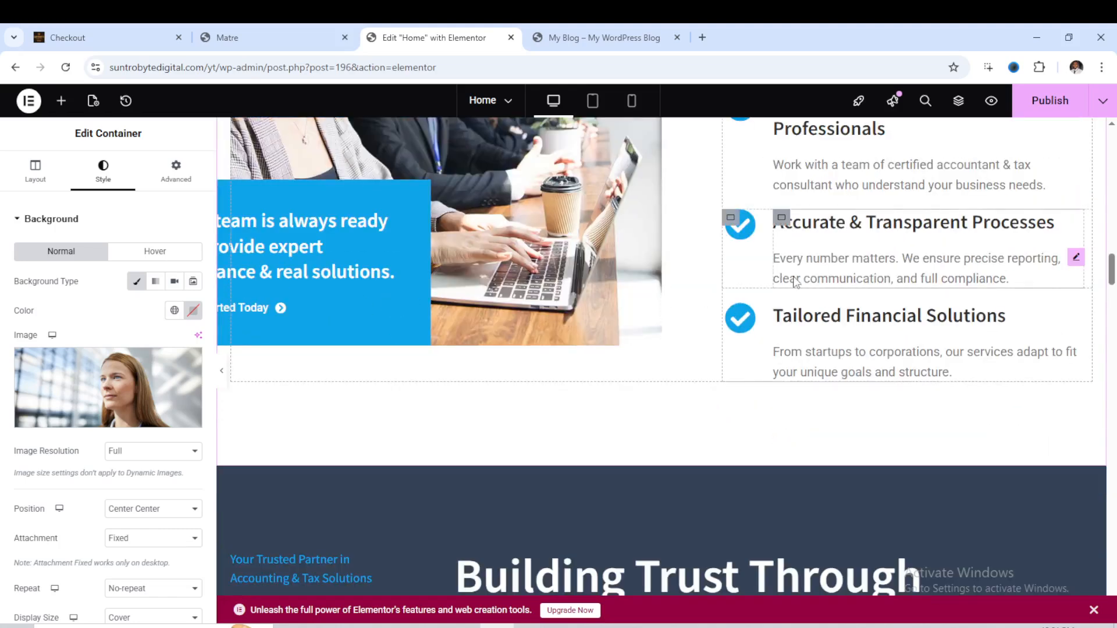
pyautogui.scroll(1, 760, 269)
pyautogui.scroll(7, 750, 192)
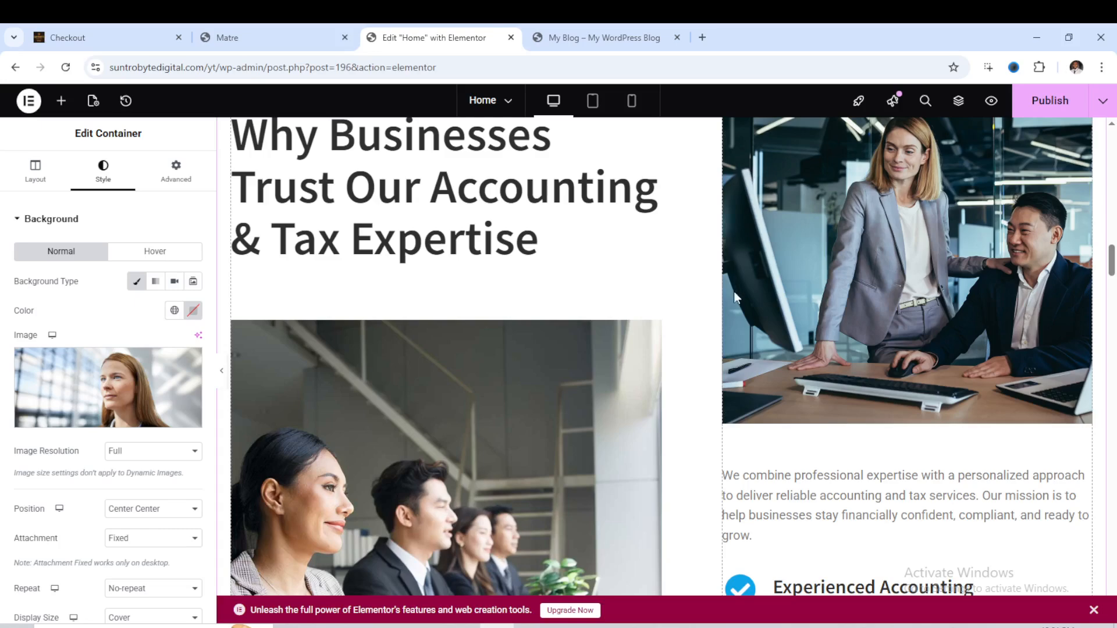
# - Set the primary color of the check icon beside Experienced Accounting Professionals to red, #D51C1C
pyautogui.scroll(-5, 775, 343)
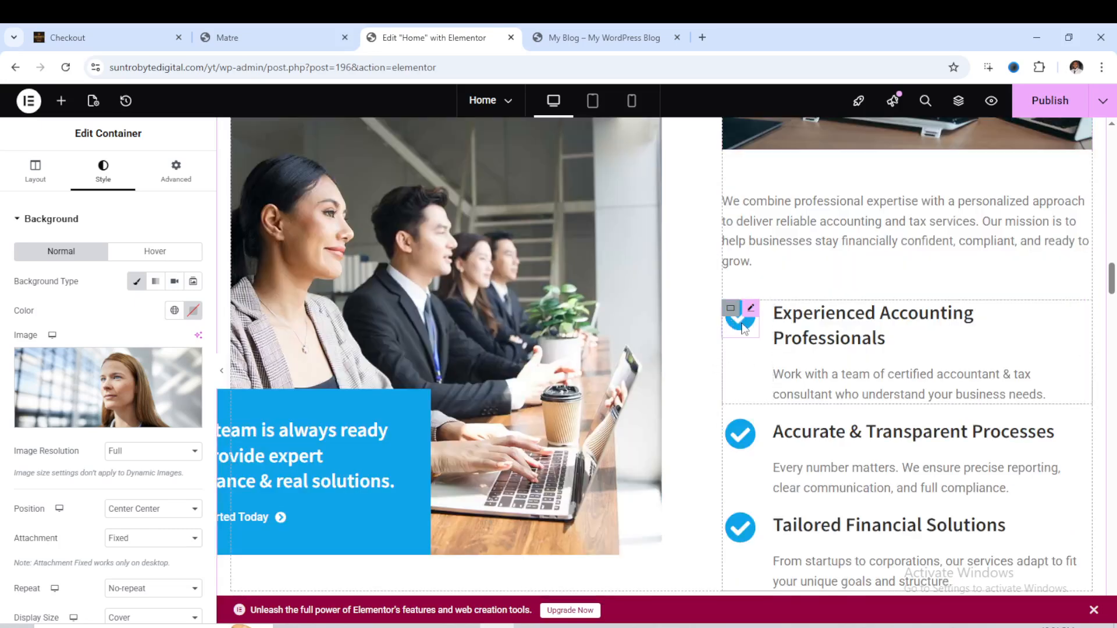
pyautogui.click(742, 329)
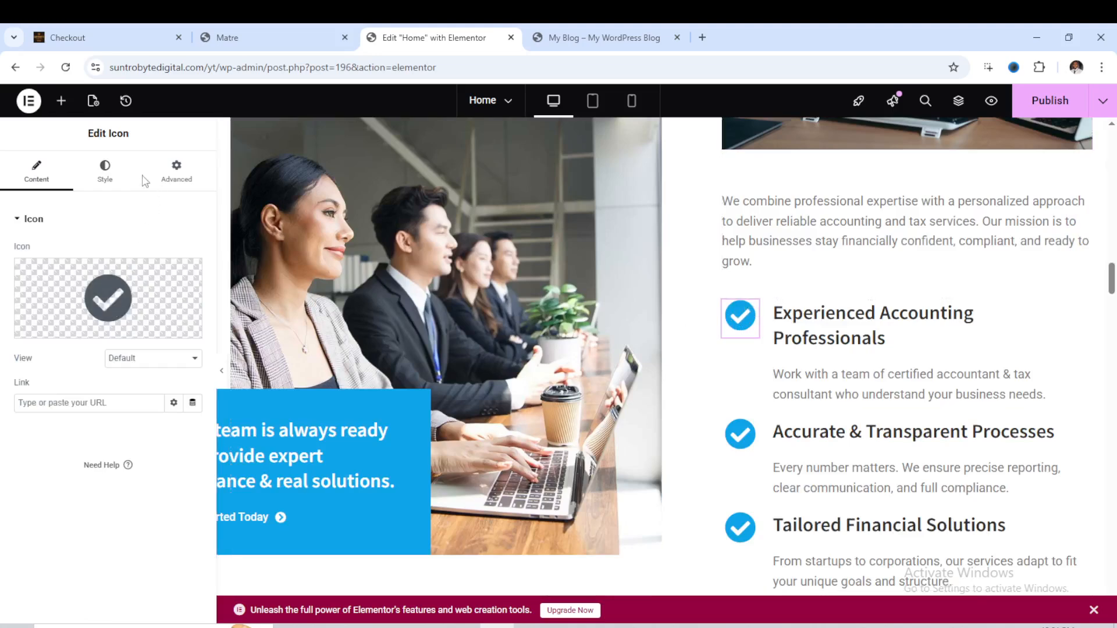
pyautogui.click(103, 180)
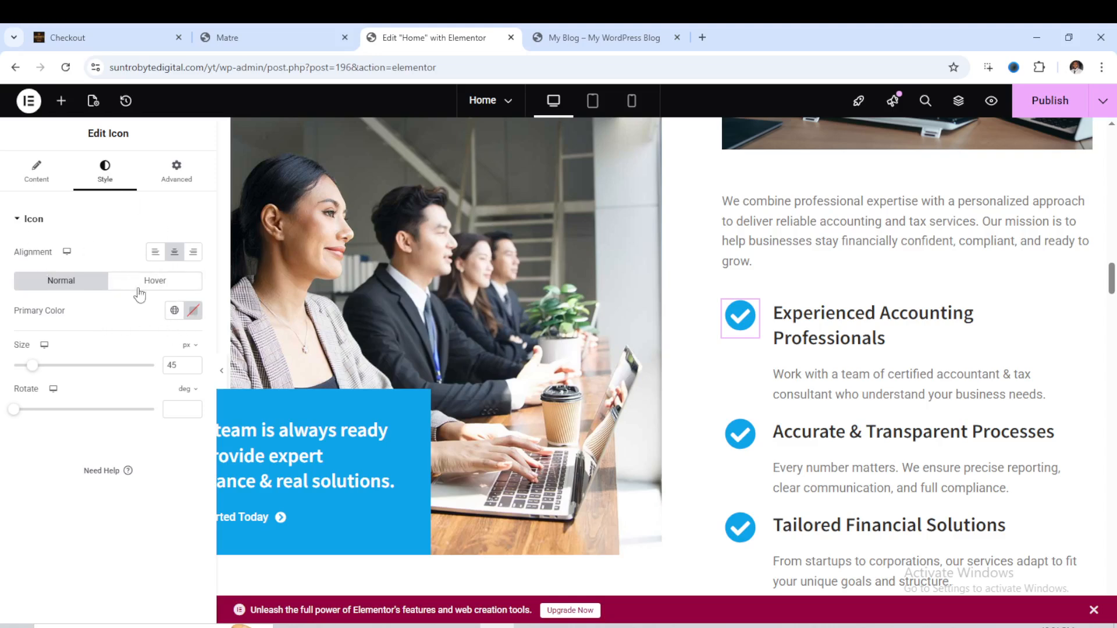
pyautogui.click(192, 314)
pyautogui.click(192, 469)
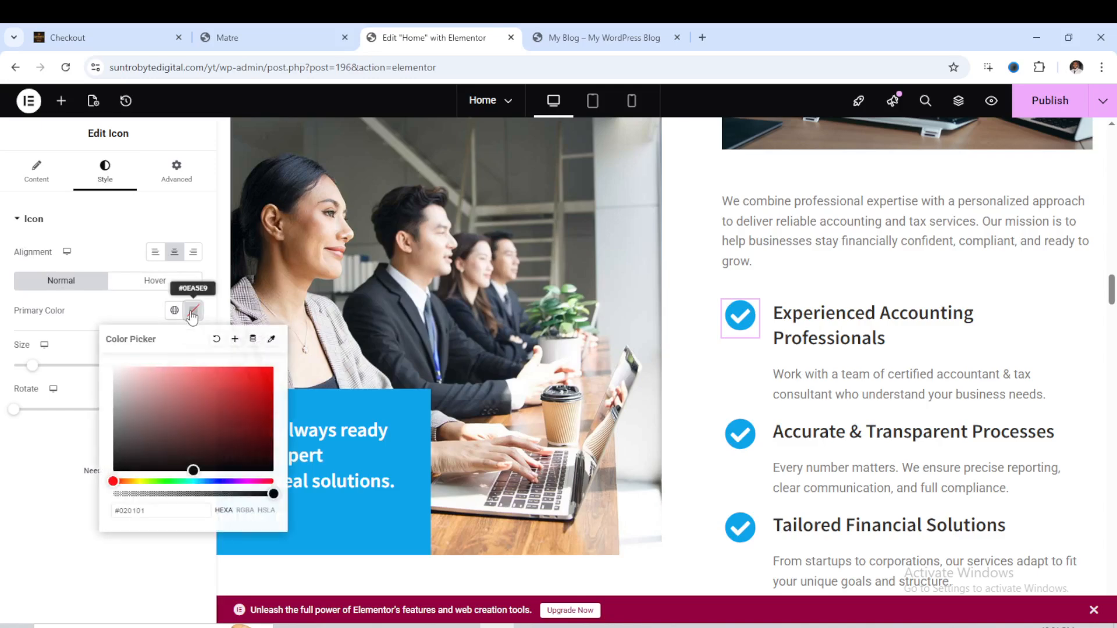
pyautogui.click(238, 446)
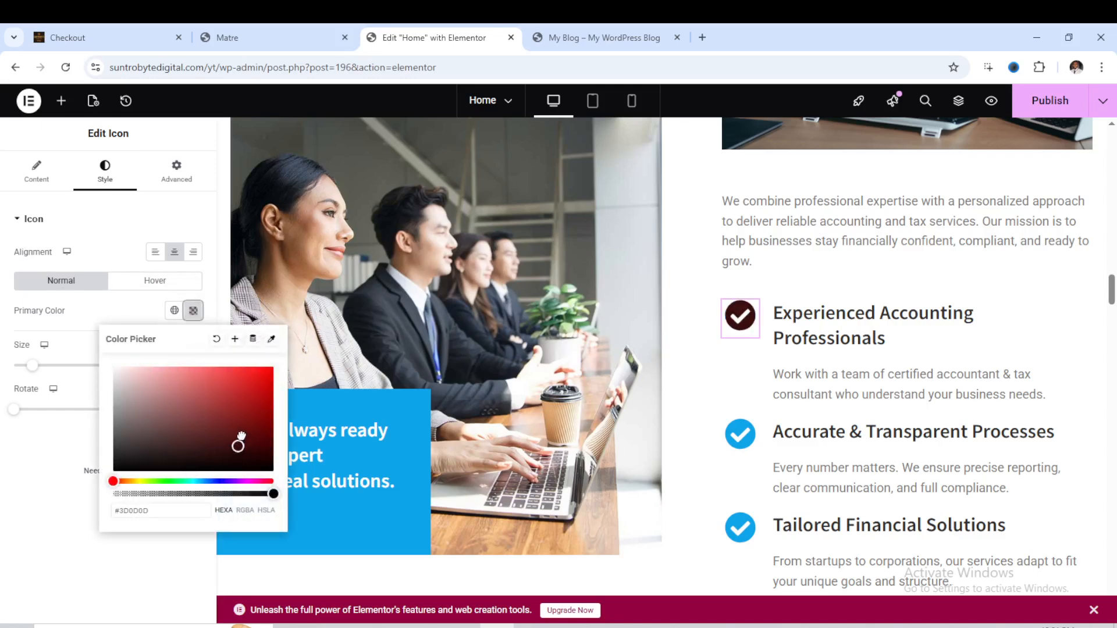
pyautogui.click(242, 434)
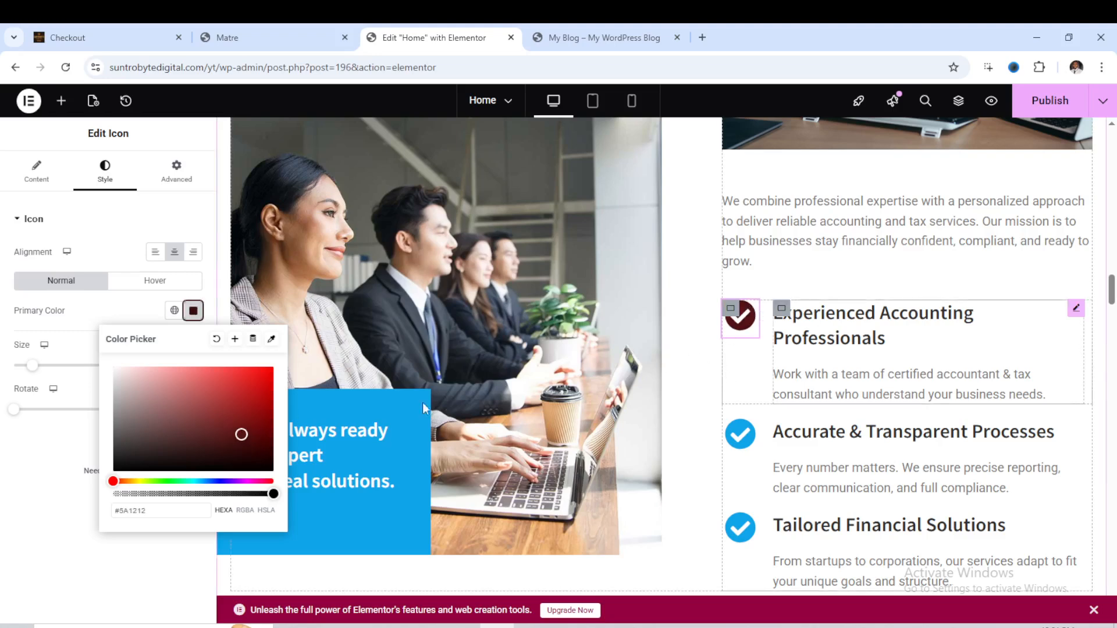
pyautogui.click(252, 382)
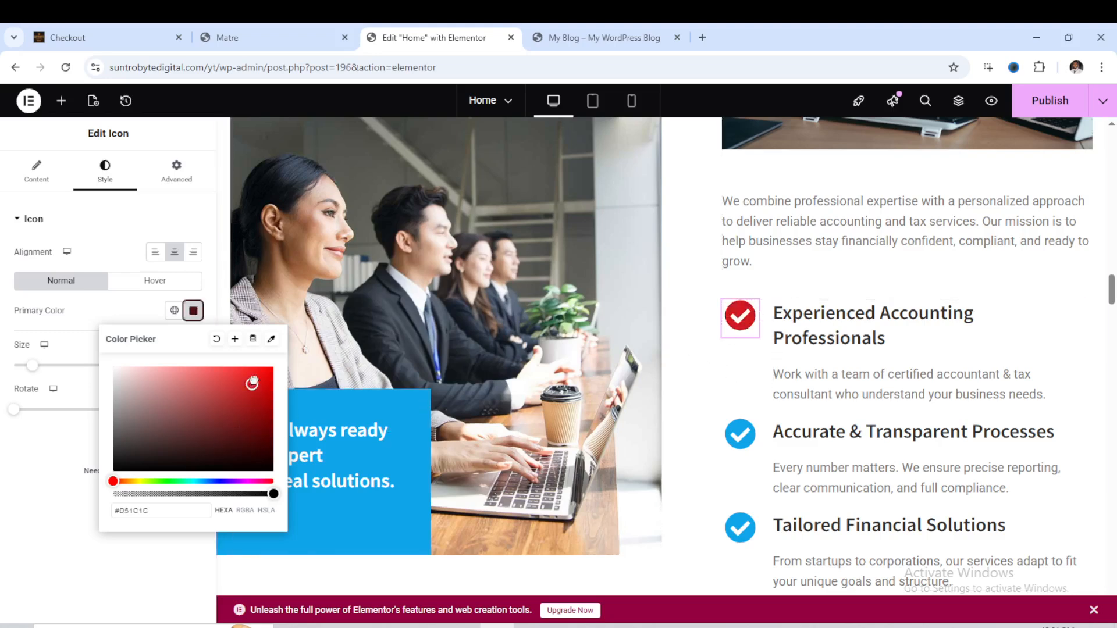
pyautogui.click(828, 268)
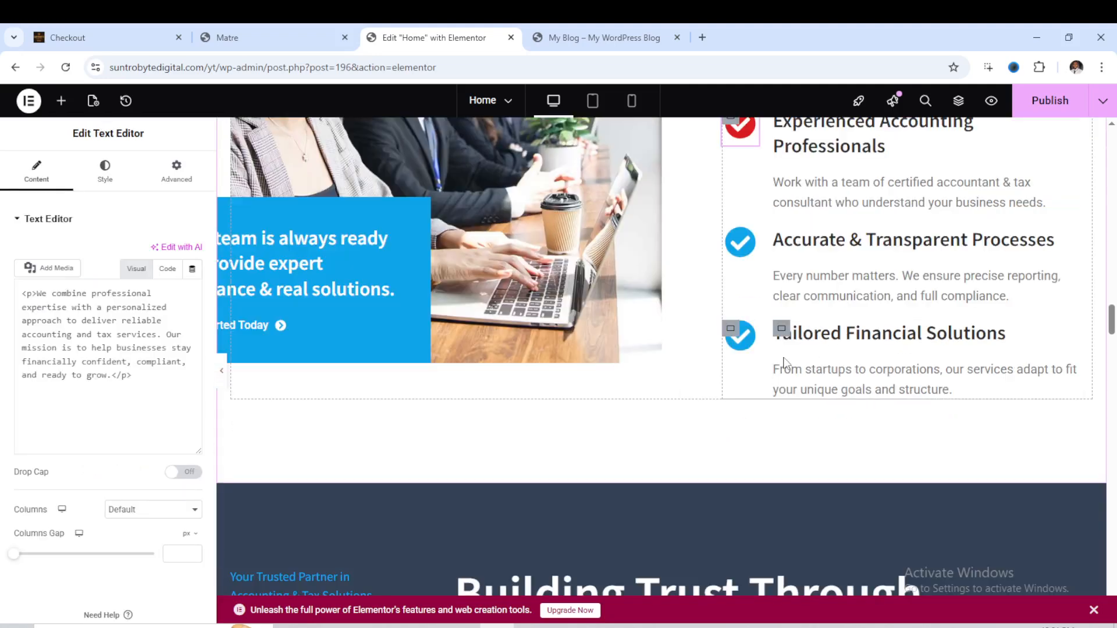
# - Review the dark Building Trust Through Accurate Accounting & Tax Solutions section and open its container's background style settings
pyautogui.scroll(-3, 782, 362)
pyautogui.scroll(-5, 786, 372)
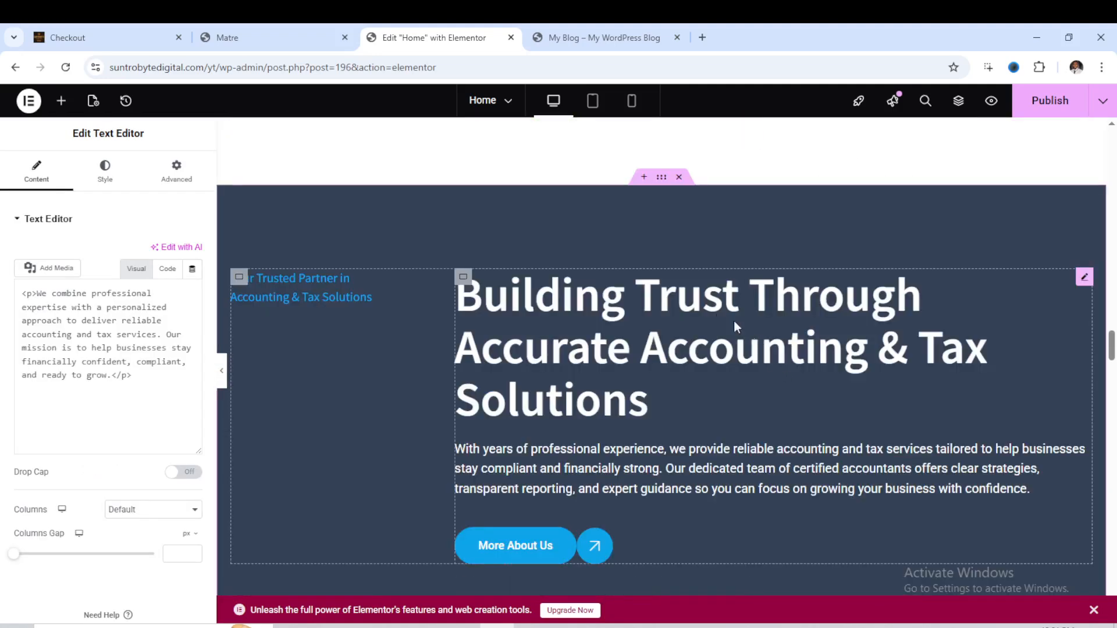
pyautogui.scroll(-5, 655, 205)
pyautogui.scroll(4, 713, 225)
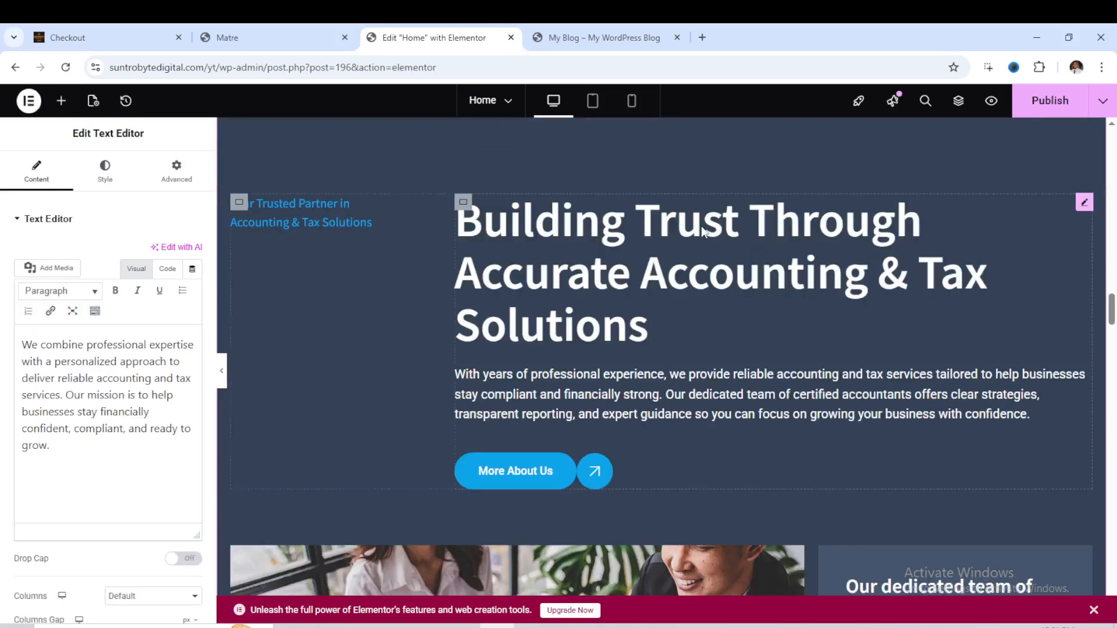
pyautogui.scroll(7, 668, 215)
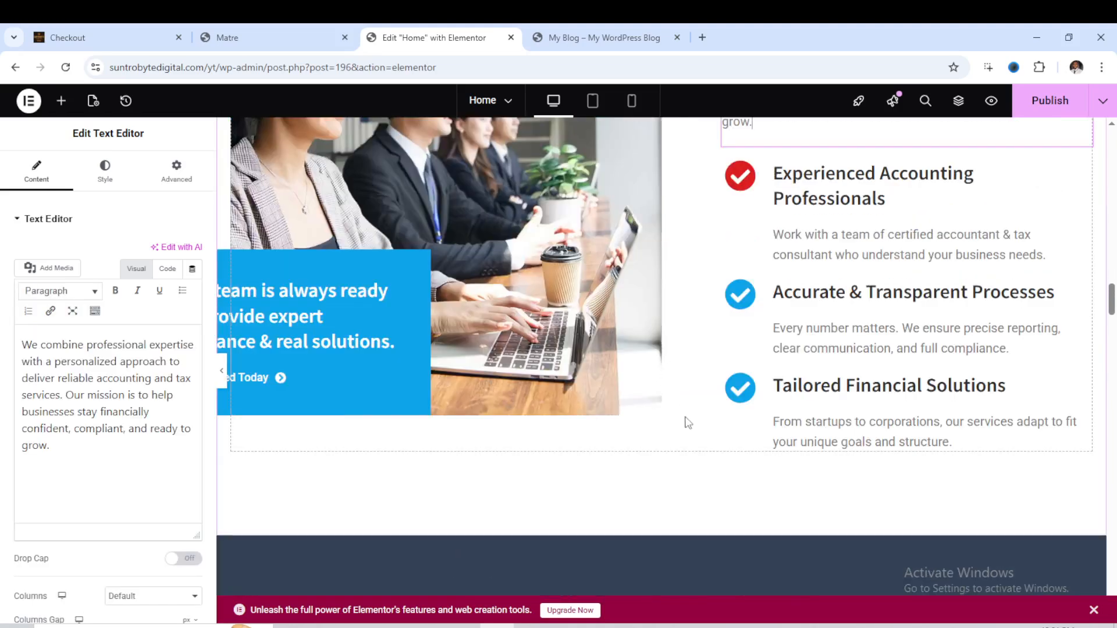
pyautogui.scroll(-4, 664, 491)
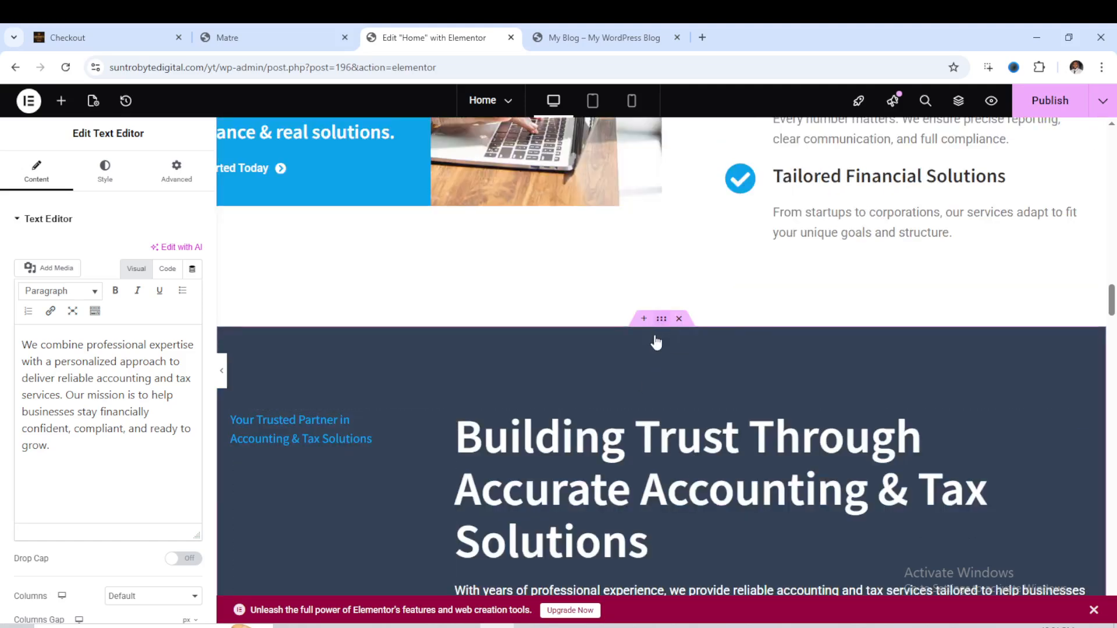
pyautogui.click(656, 343)
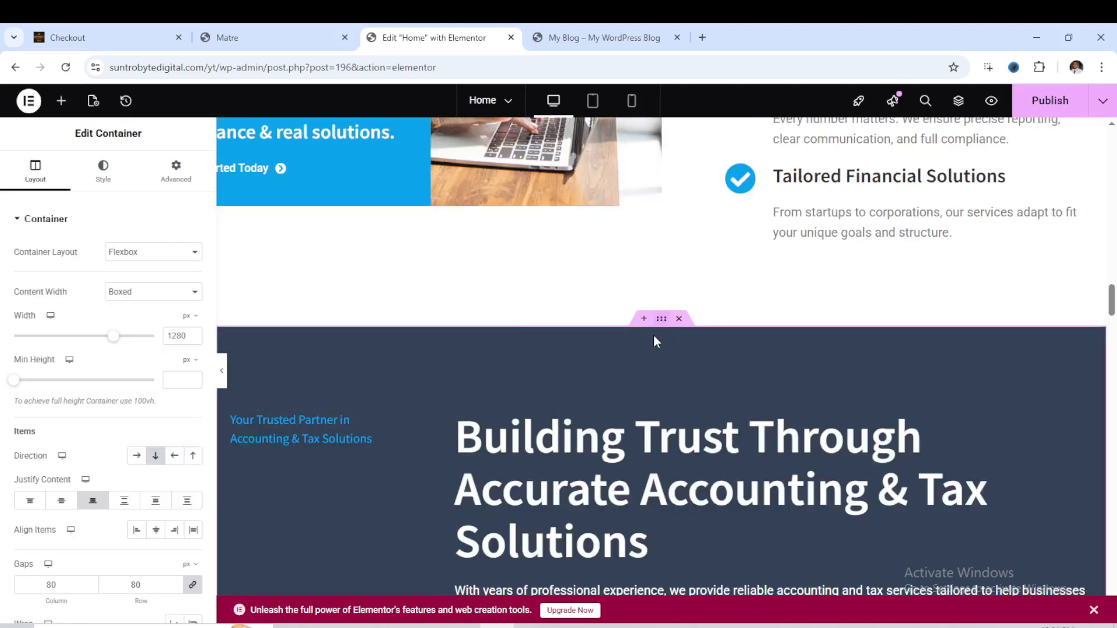
pyautogui.click(108, 185)
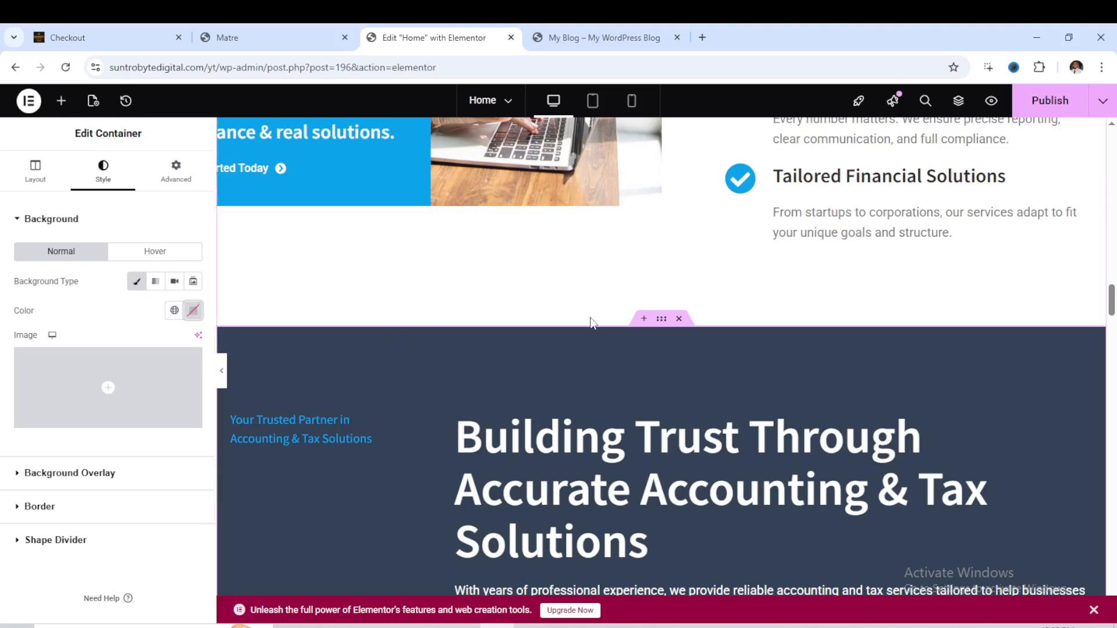
# - Set the background color of the Building Trust Through Accurate Accounting & Tax Solutions container to red, #CE1F1F
pyautogui.click(193, 312)
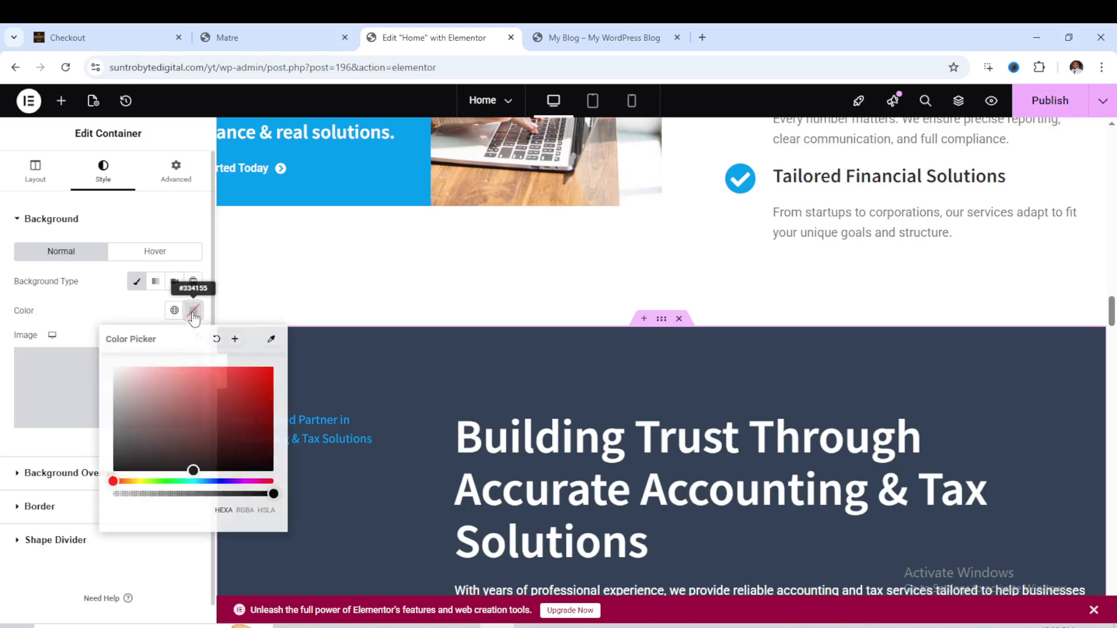
pyautogui.click(248, 387)
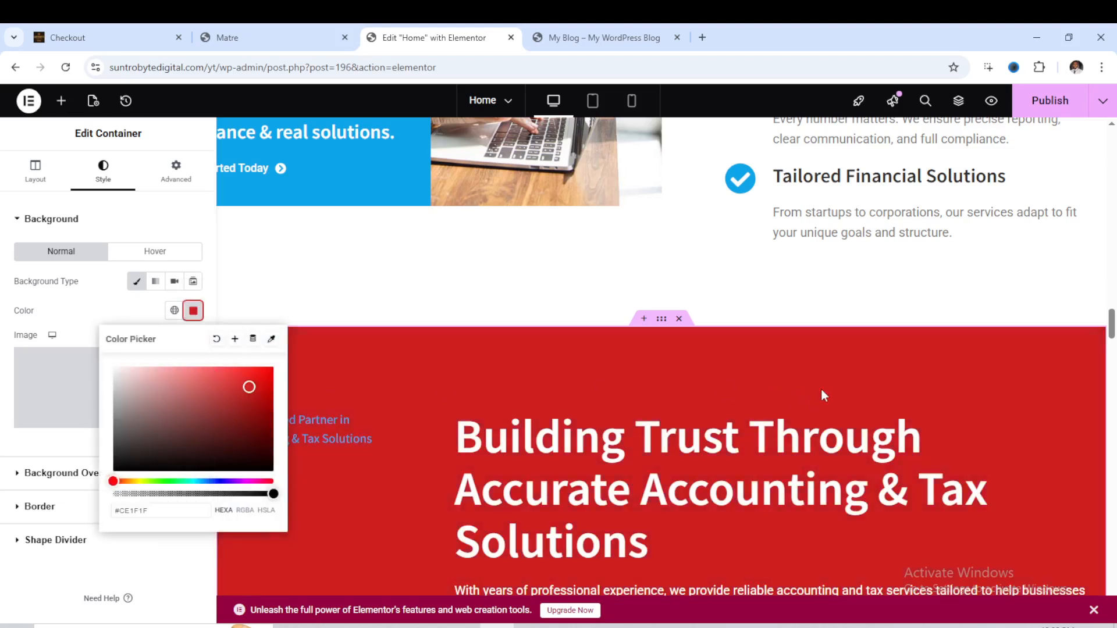
pyautogui.scroll(-3, 881, 414)
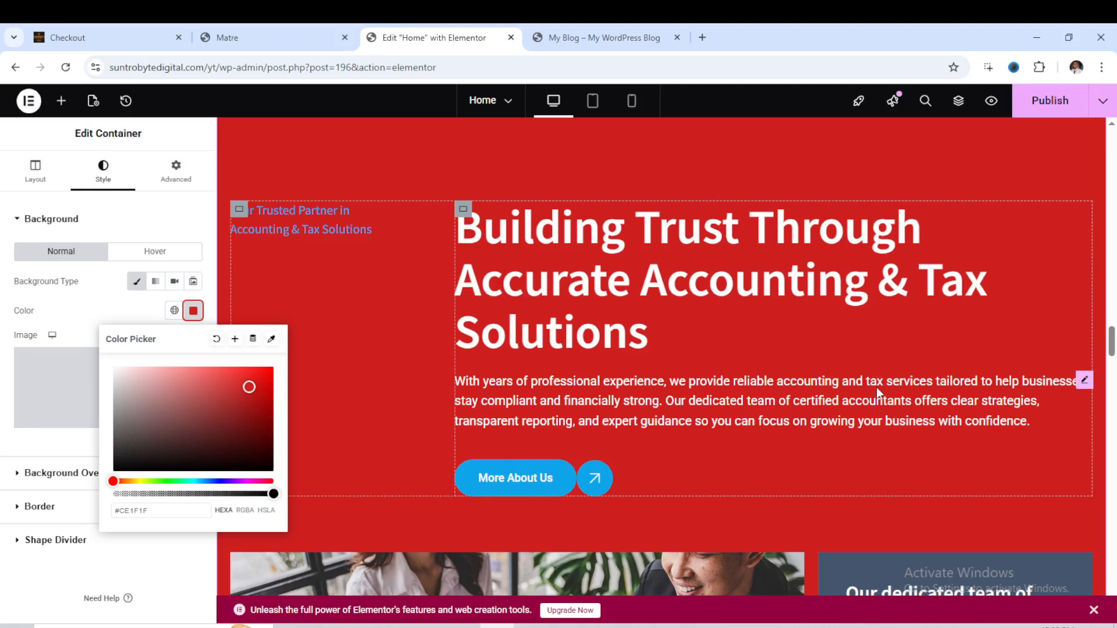
# - Review the client testimonials and the heading area of the Our Simple & Transparent Accounting Process section
pyautogui.scroll(-7, 878, 389)
pyautogui.scroll(-5, 881, 396)
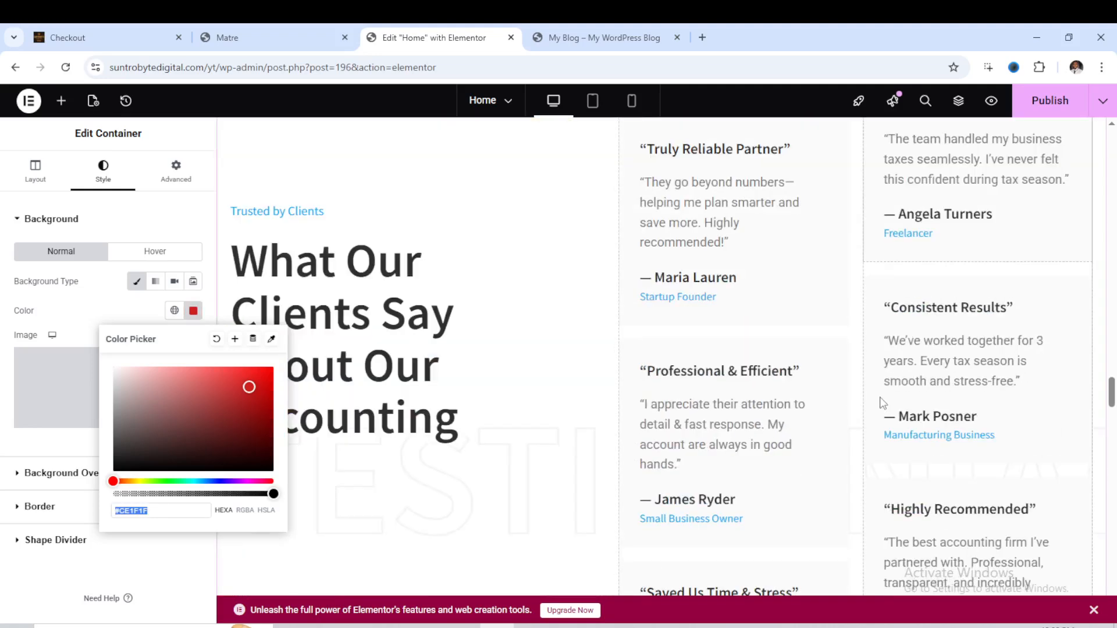
pyautogui.scroll(-2, 883, 401)
pyautogui.scroll(-6, 882, 402)
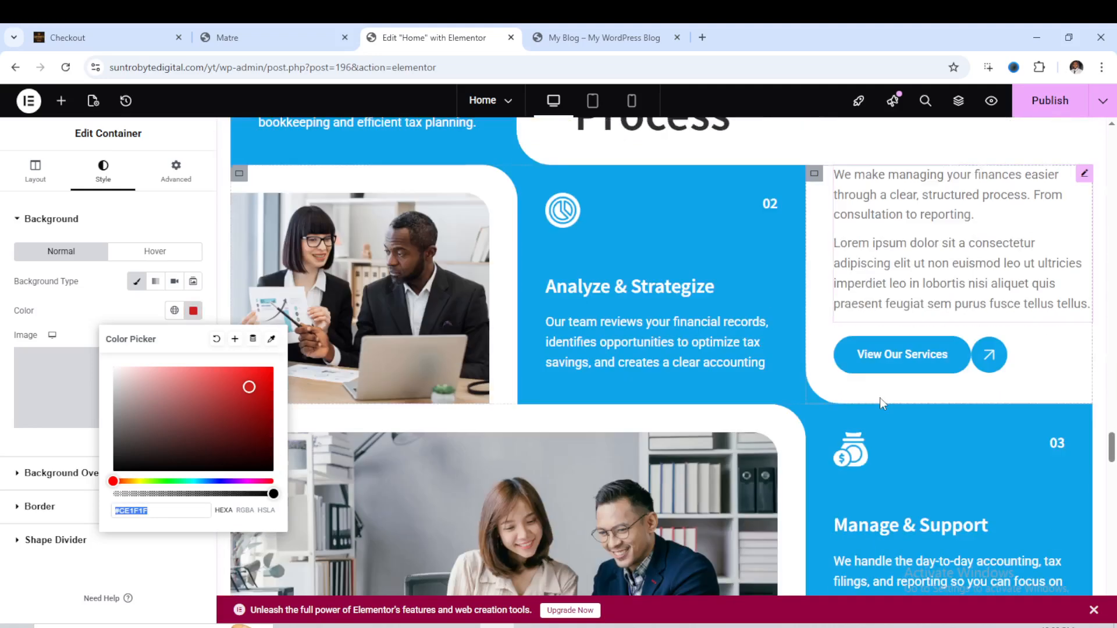
pyautogui.scroll(2, 882, 403)
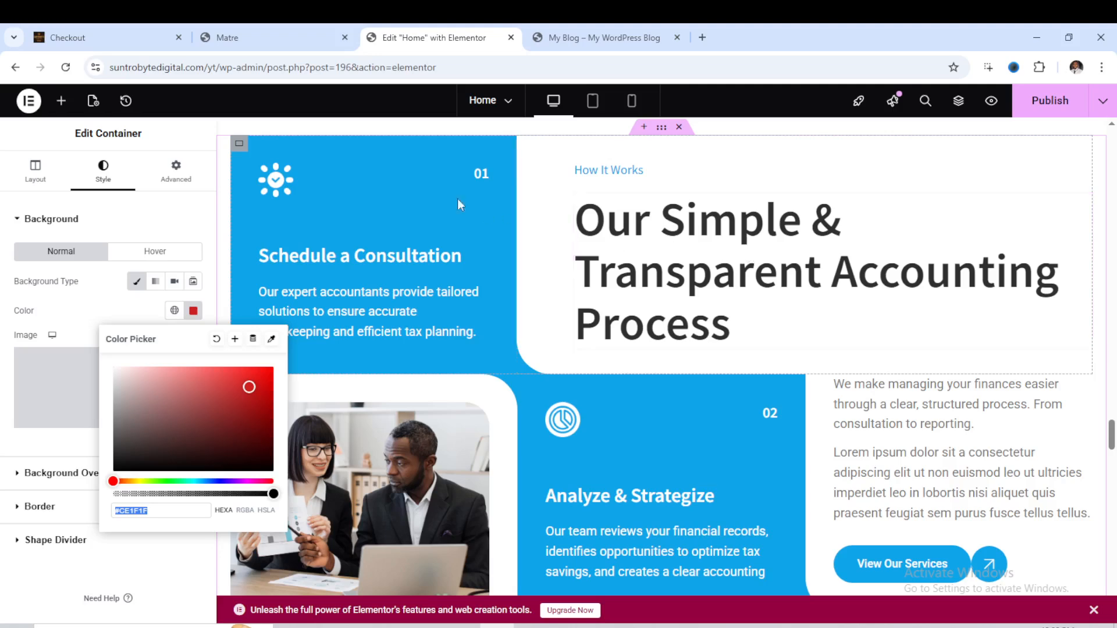
pyautogui.click(389, 175)
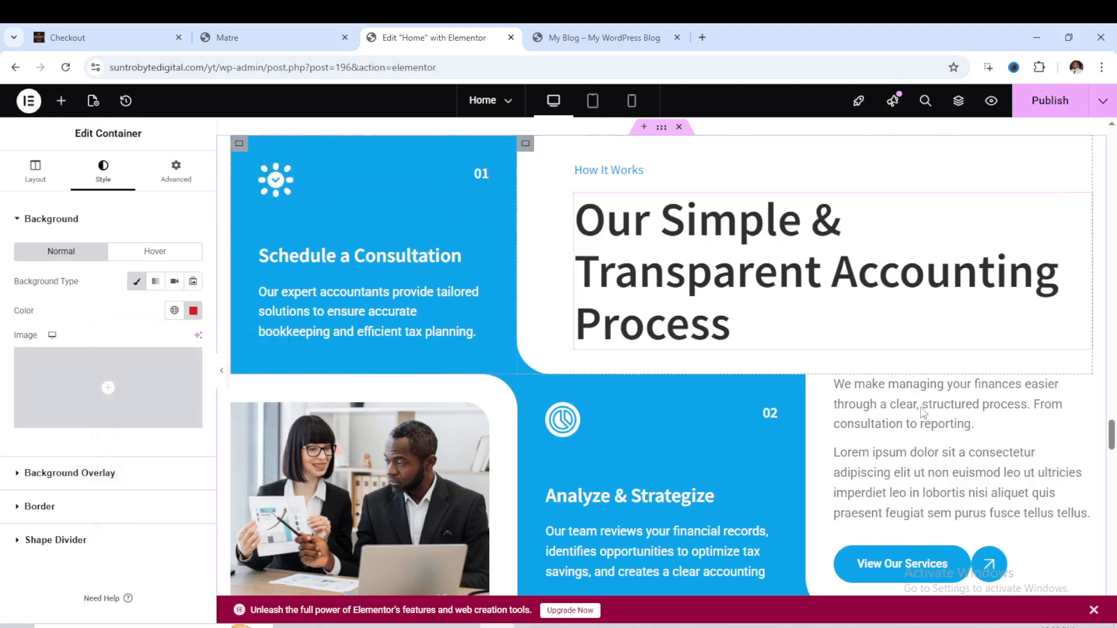
# - Examine the process cards and images from Schedule a Consultation through Analyze & Strategize to Manage & Support
pyautogui.scroll(-5, 933, 436)
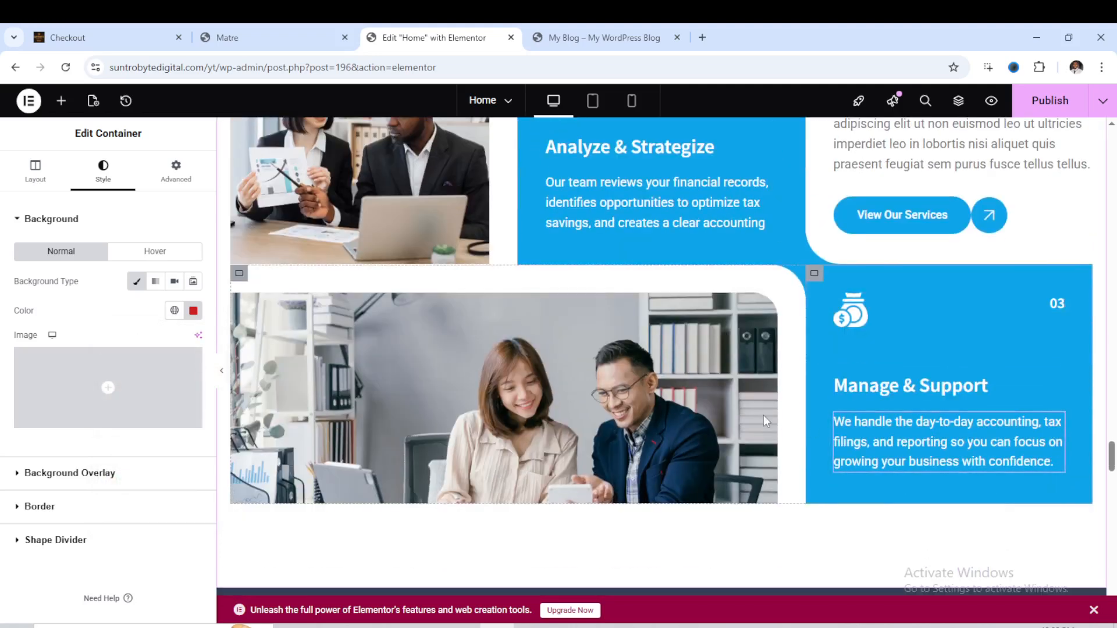
pyautogui.scroll(5, 541, 285)
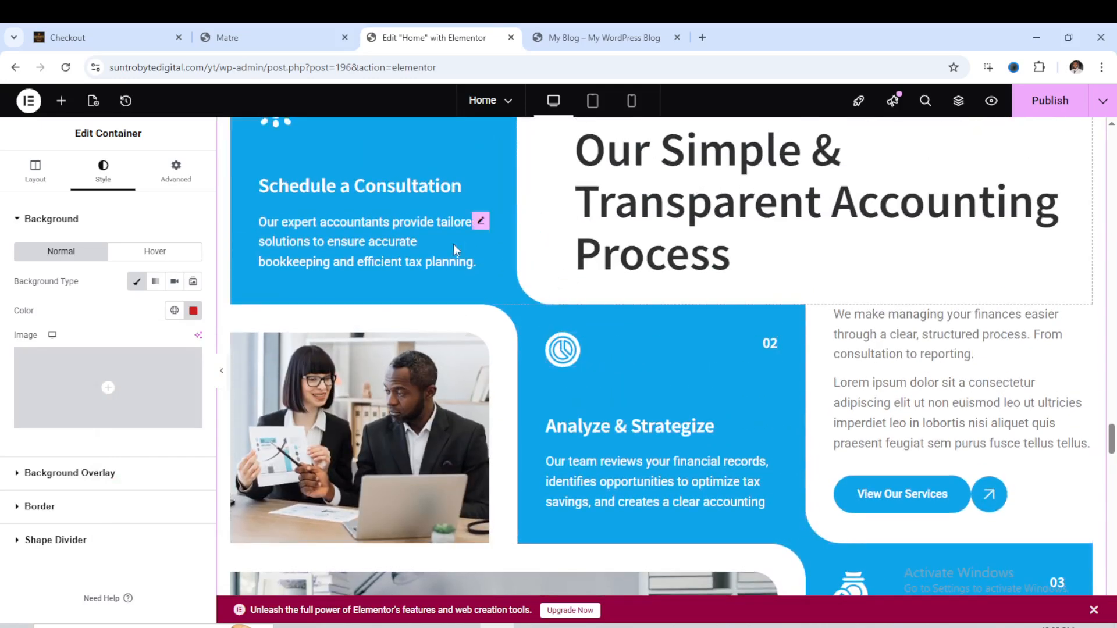
pyautogui.scroll(1, 451, 244)
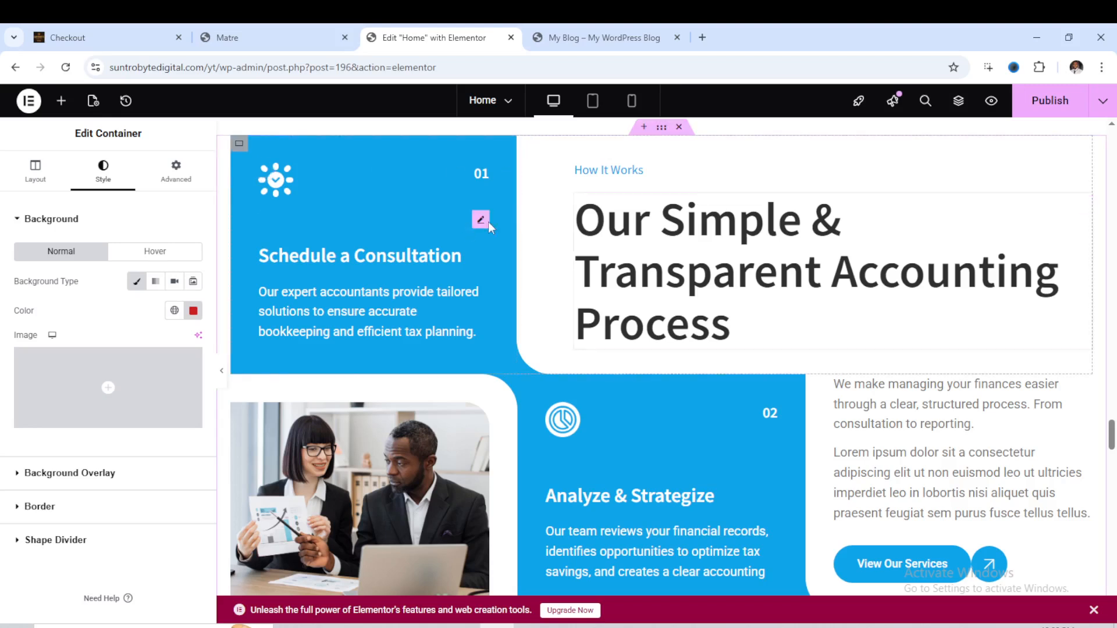
pyautogui.scroll(-3, 772, 365)
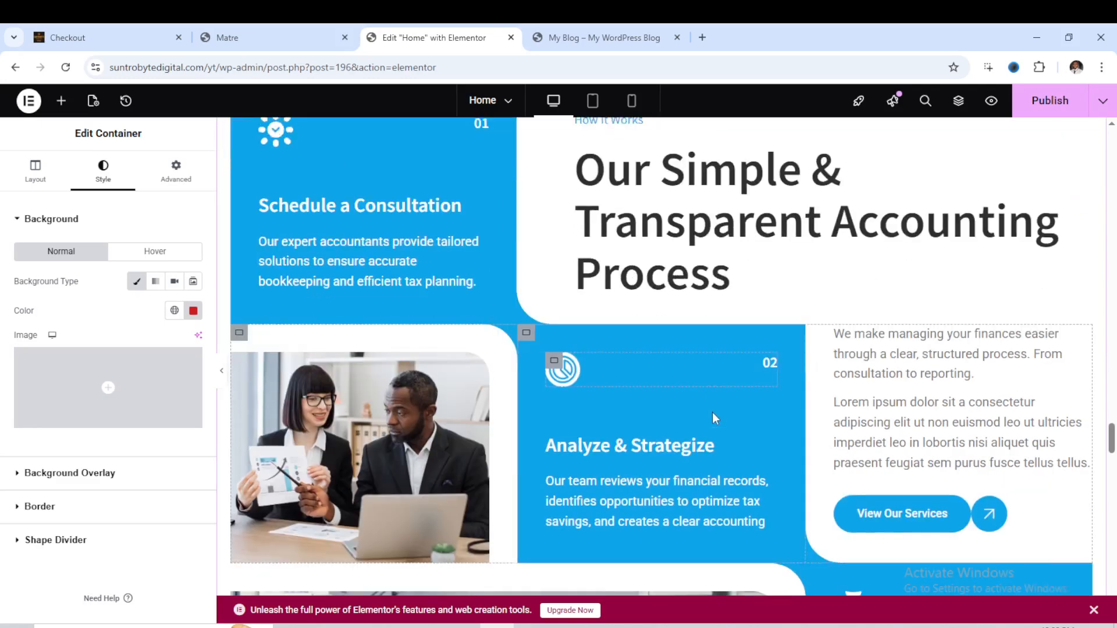
pyautogui.scroll(-2, 772, 365)
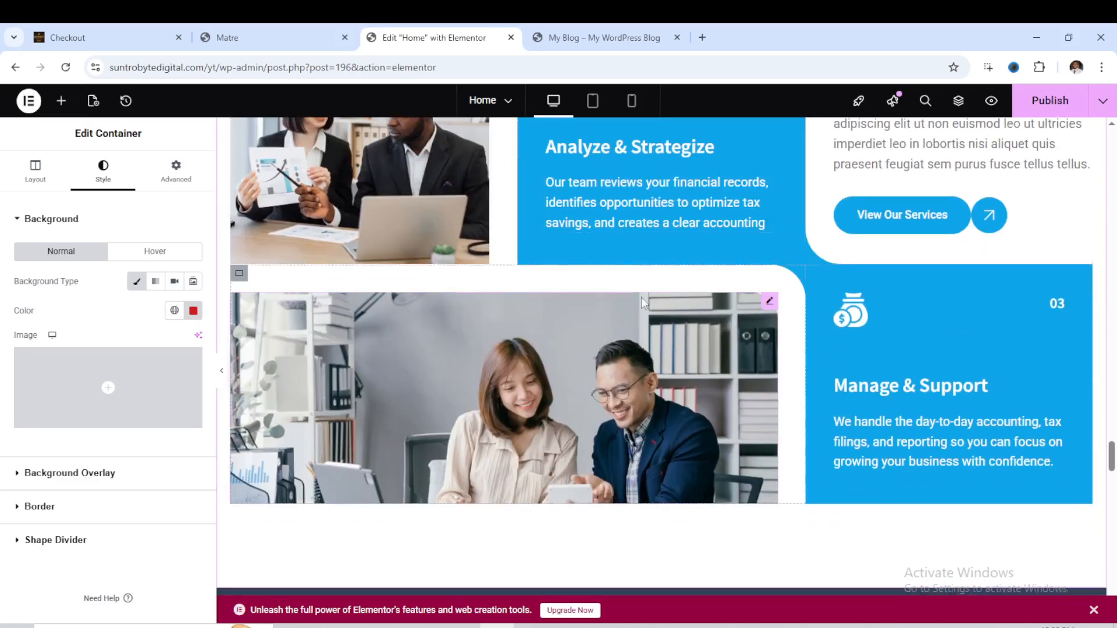
pyautogui.scroll(3, 625, 295)
pyautogui.scroll(2, 625, 295)
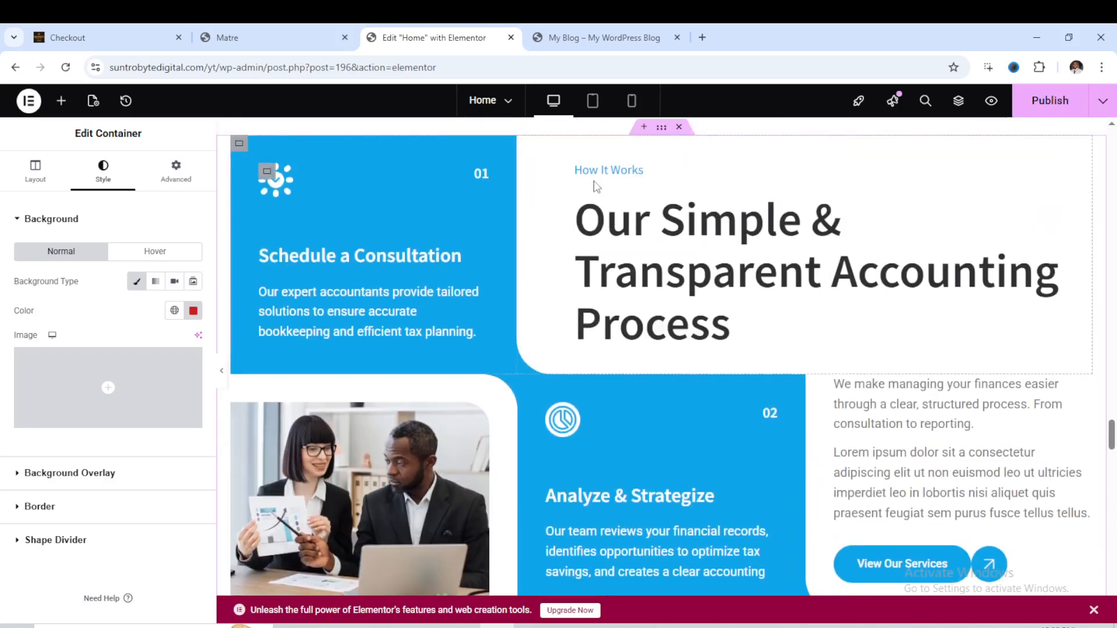
pyautogui.scroll(-2, 734, 243)
pyautogui.scroll(-3, 734, 243)
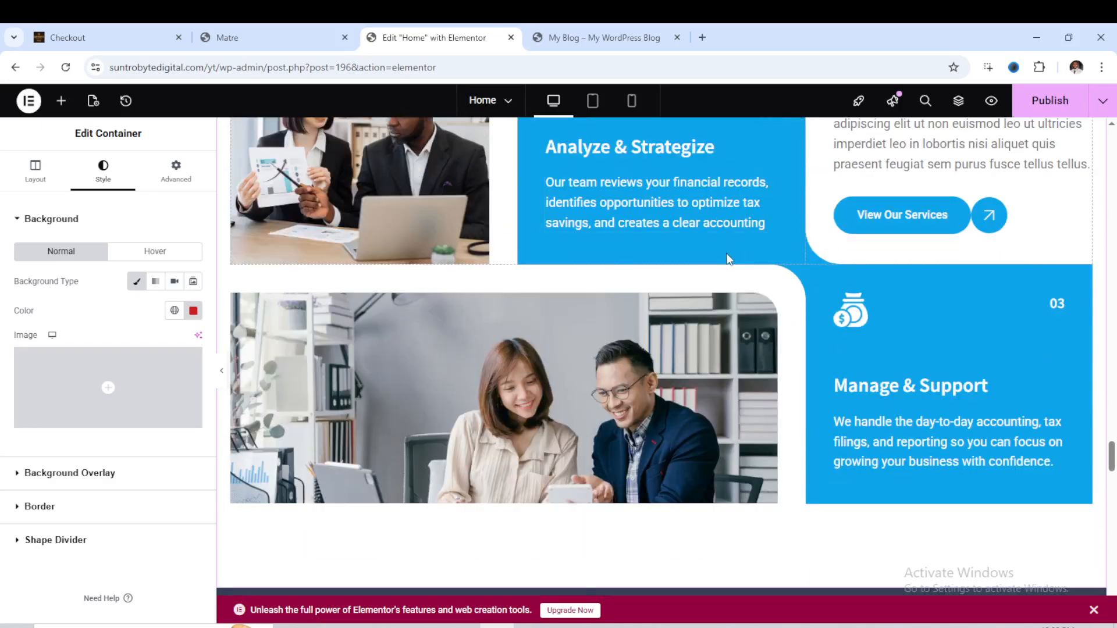
pyautogui.scroll(4, 729, 258)
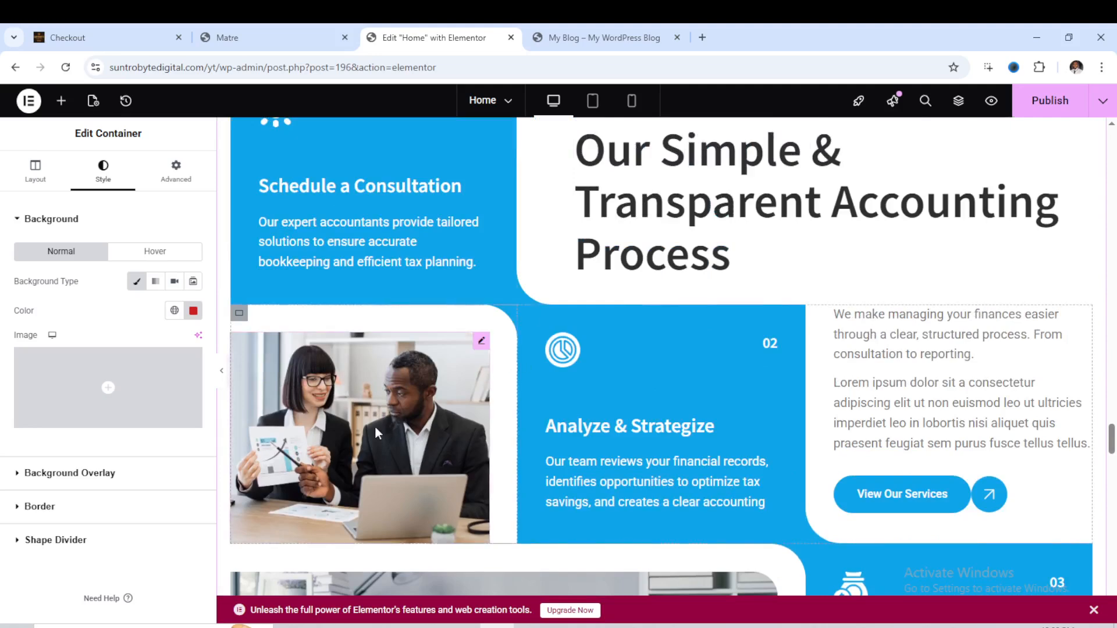
# - Inspect the settings of the image beside Analyze & Strategize, the middle client portrait and the Client Satisfaction Rate counter
pyautogui.click(375, 427)
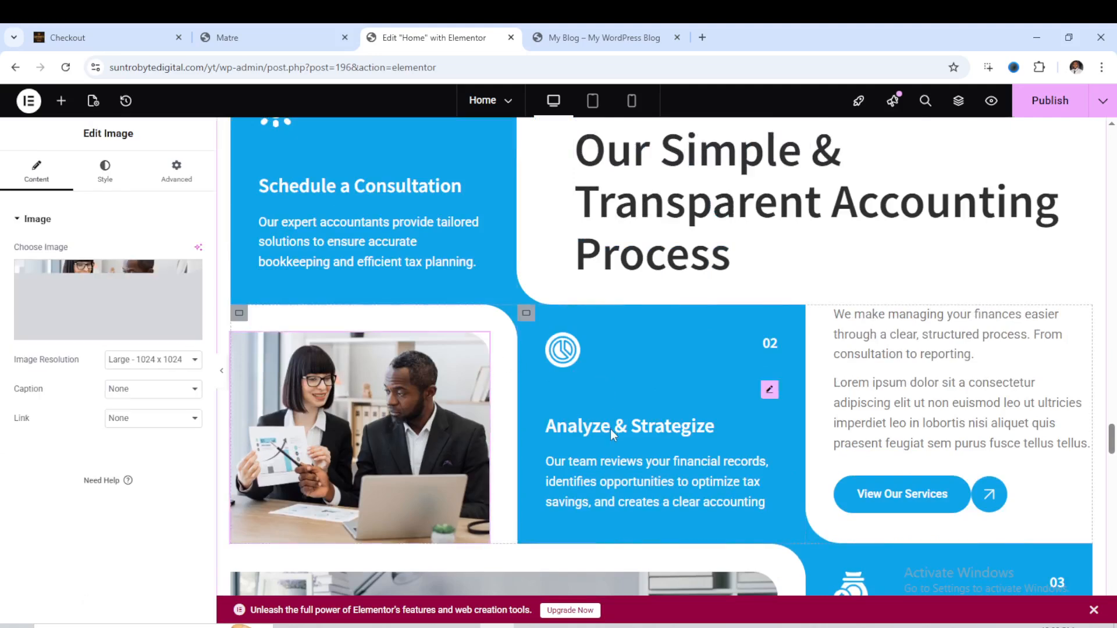
pyautogui.scroll(-5, 744, 369)
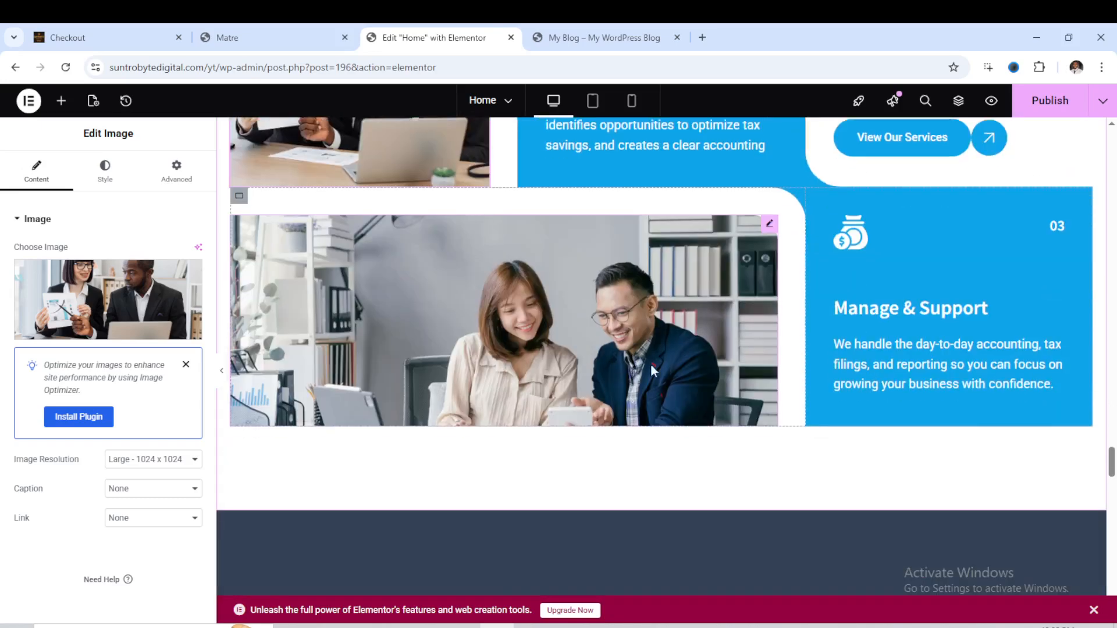
pyautogui.scroll(-10, 690, 365)
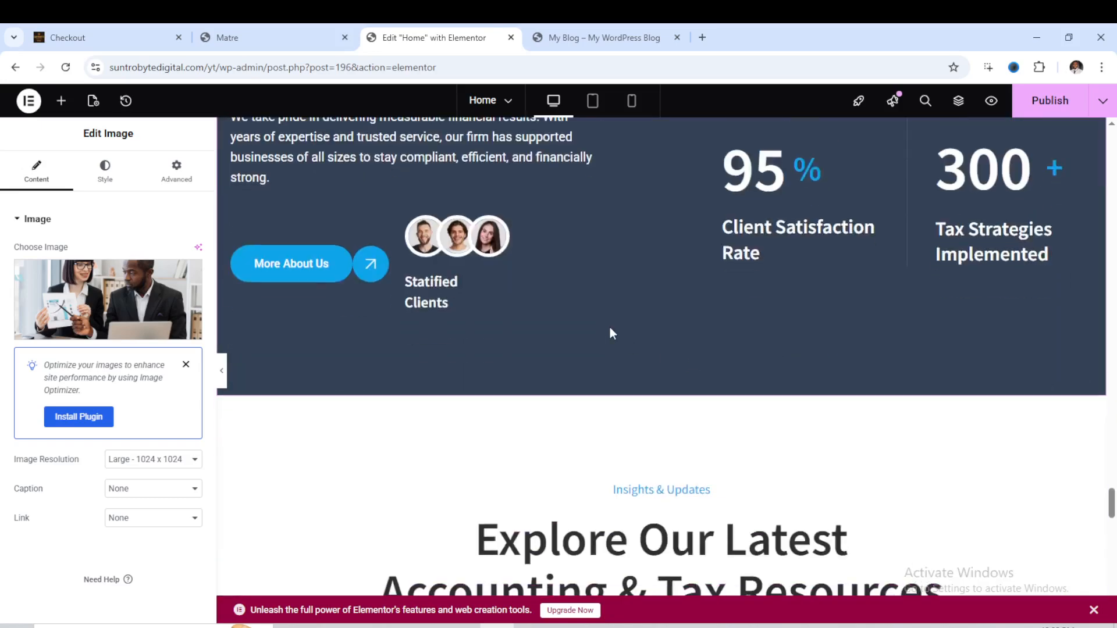
pyautogui.click(459, 246)
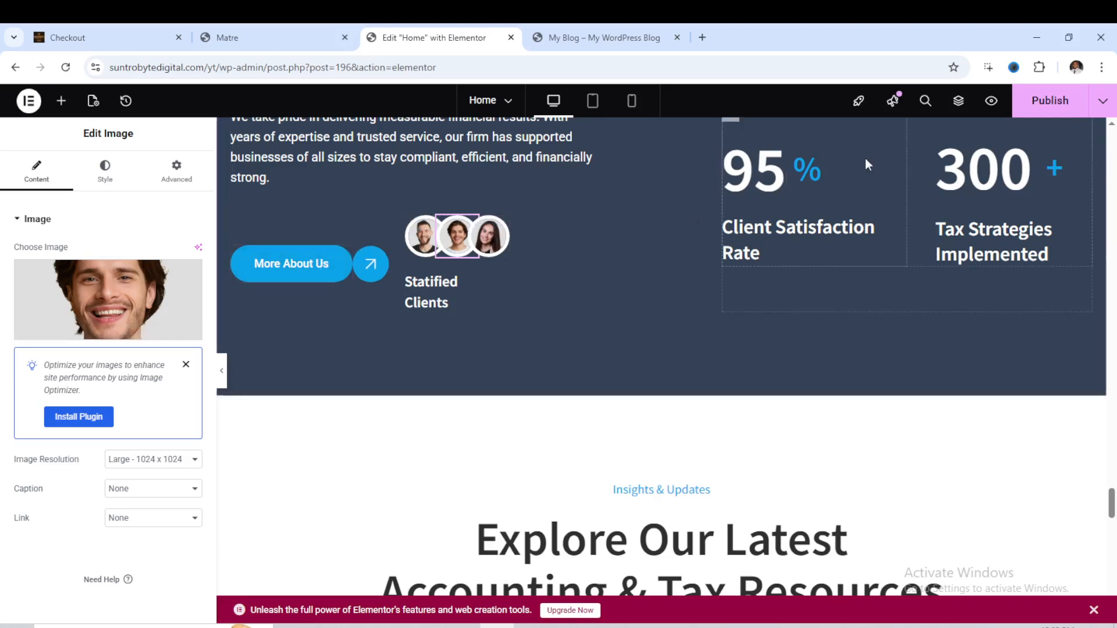
pyautogui.click(780, 179)
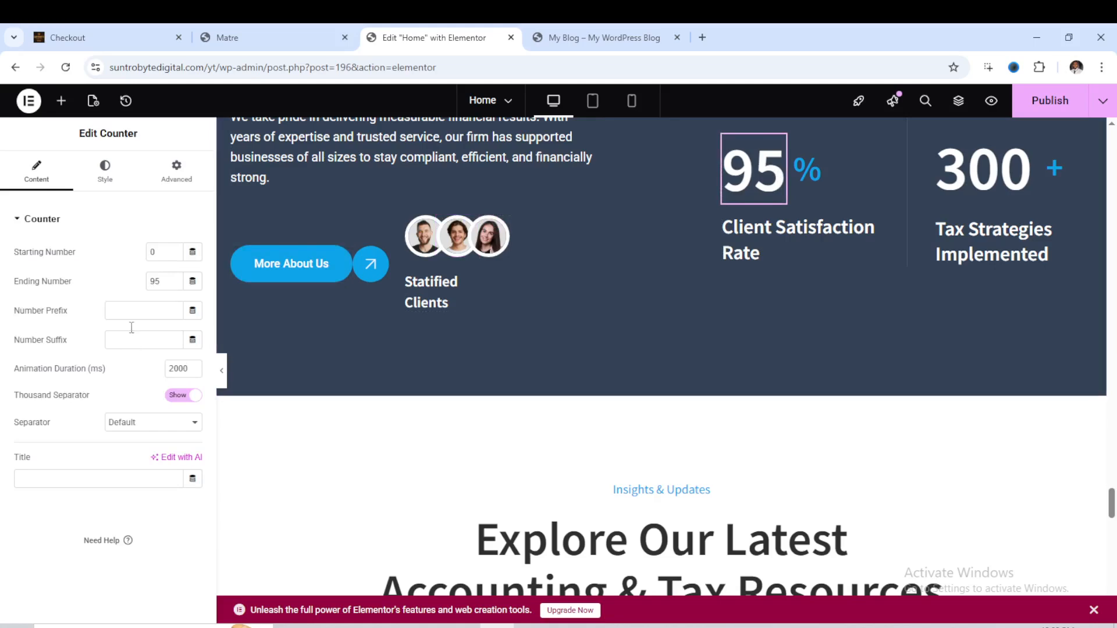
# - Review the remaining sections down to the Book Your Free Accounting & Tax Consultation Today banner and publish the page
pyautogui.scroll(-10, 707, 314)
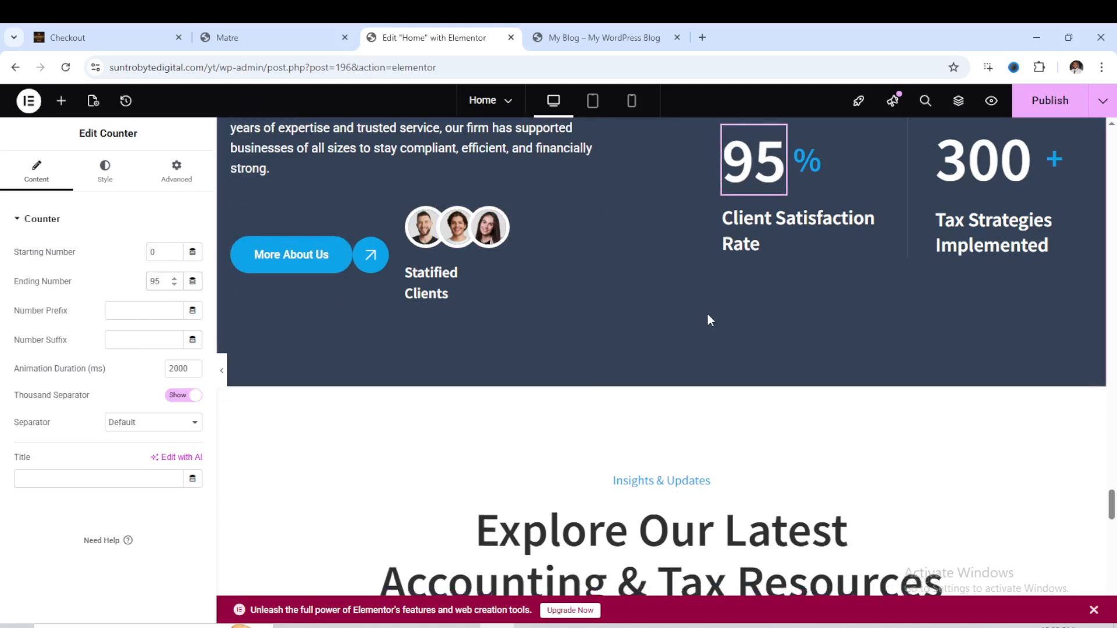
pyautogui.scroll(-10, 721, 331)
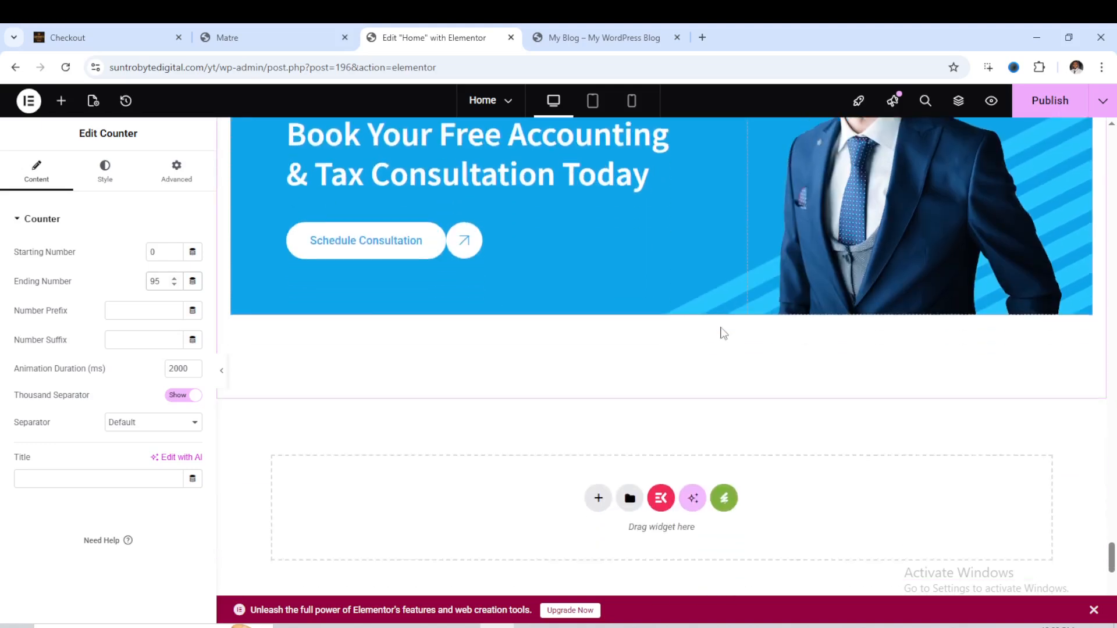
pyautogui.scroll(6, 867, 231)
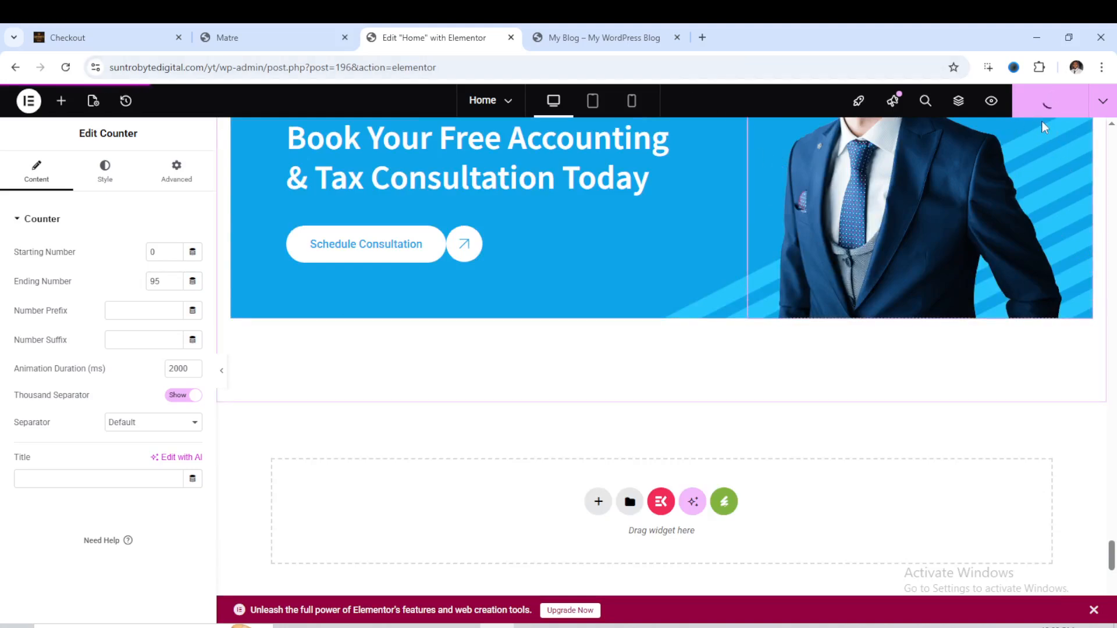
# - Switch to the live site and review the published hero, counters, logos and service cards down to the quote section
pyautogui.click(612, 37)
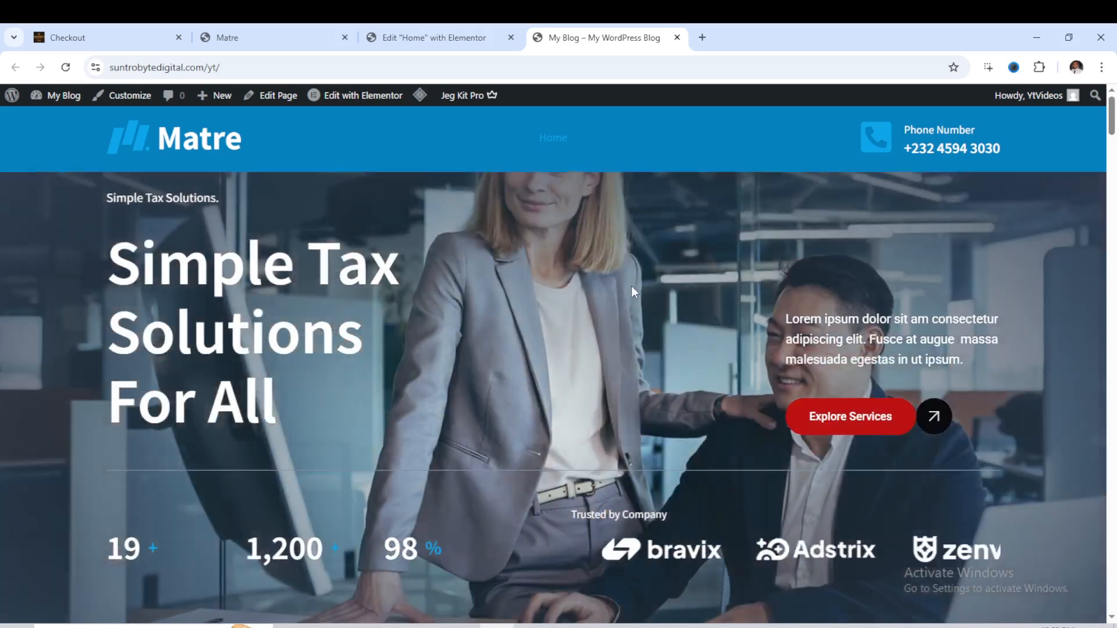
pyautogui.scroll(-7, 634, 289)
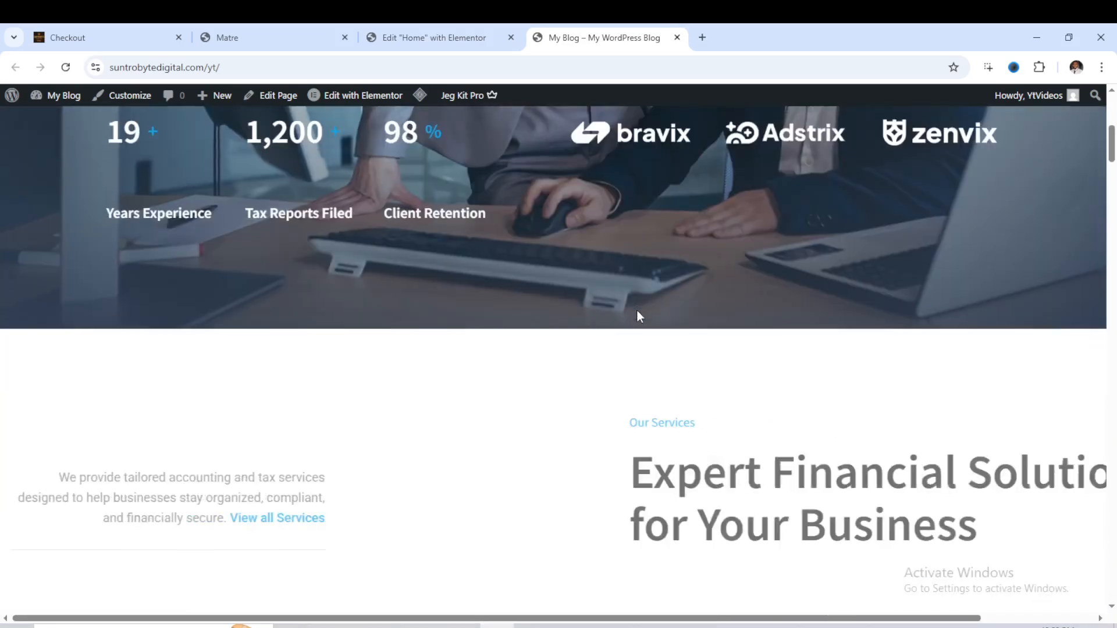
pyautogui.scroll(-12, 637, 309)
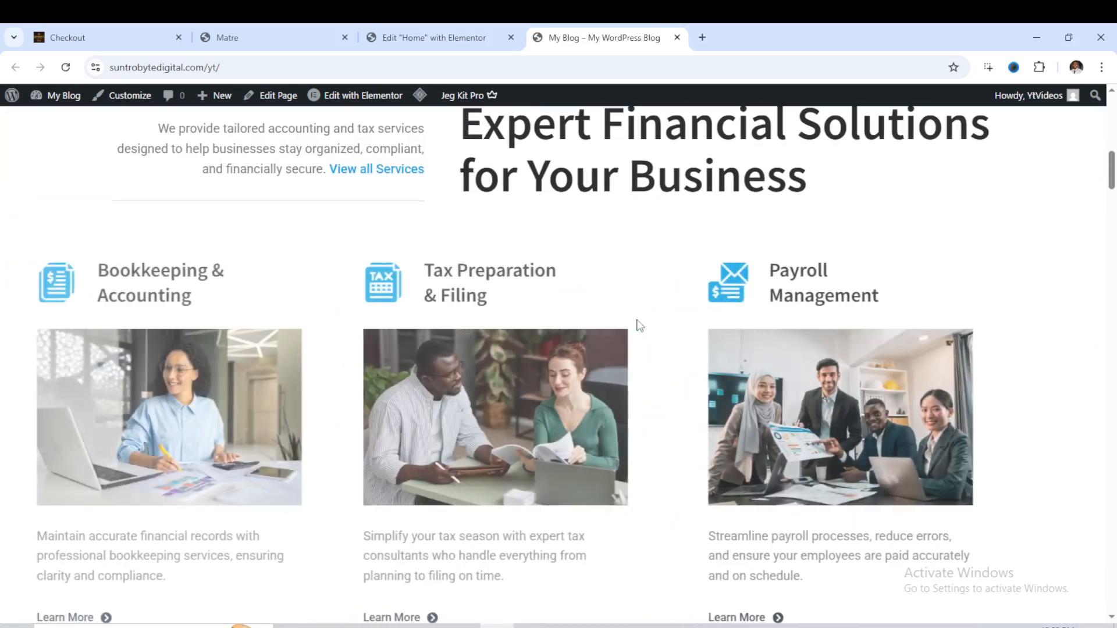
pyautogui.scroll(-5, 640, 333)
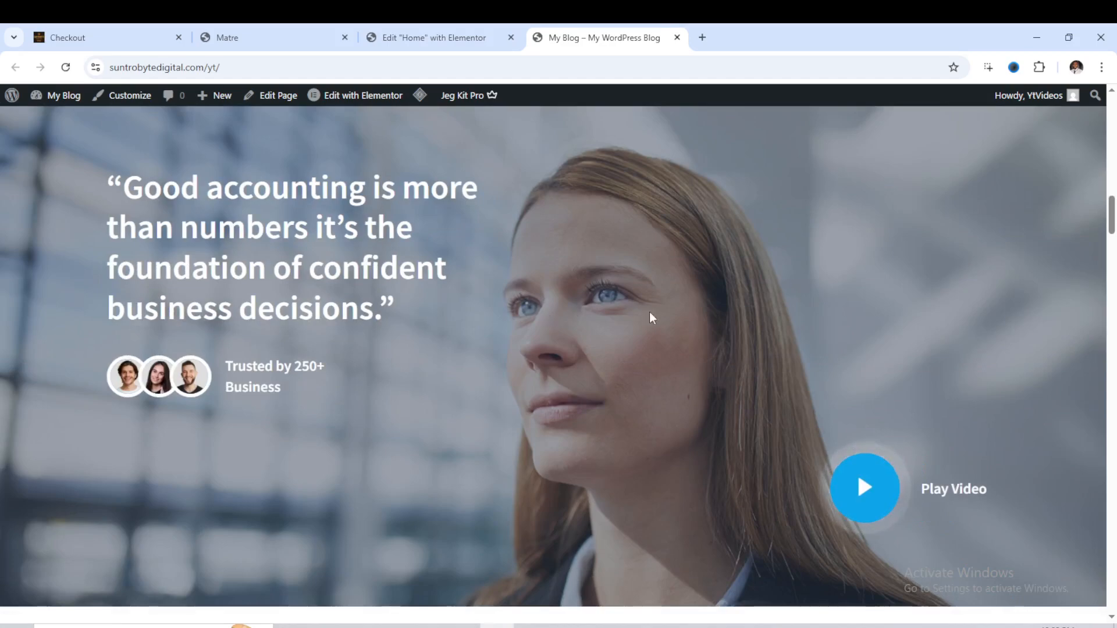
# - Check the live quote section's fixed background and Play Video button, down to the Why Choose Us section
pyautogui.scroll(5, 508, 289)
pyautogui.scroll(-6, 320, 322)
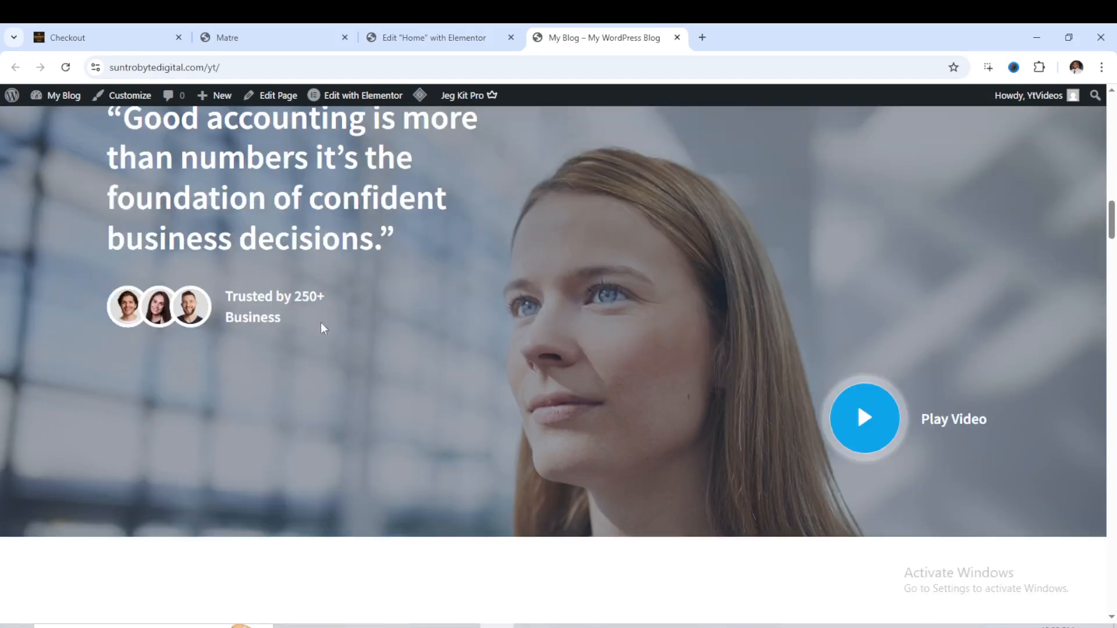
pyautogui.scroll(4, 272, 231)
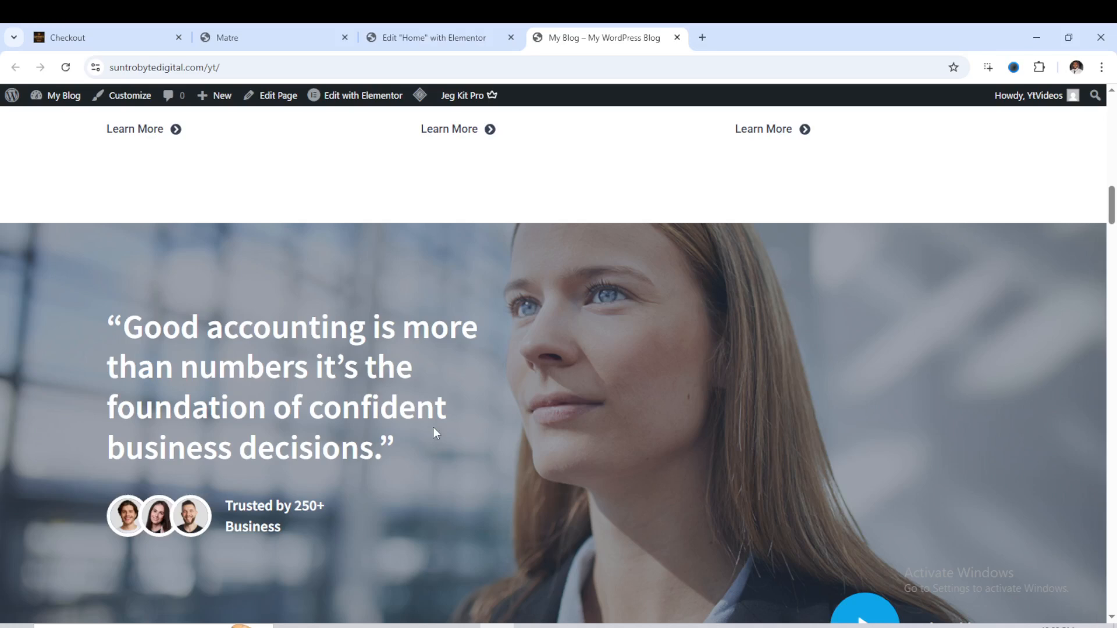
pyautogui.scroll(-2, 389, 419)
pyautogui.scroll(-4, 680, 422)
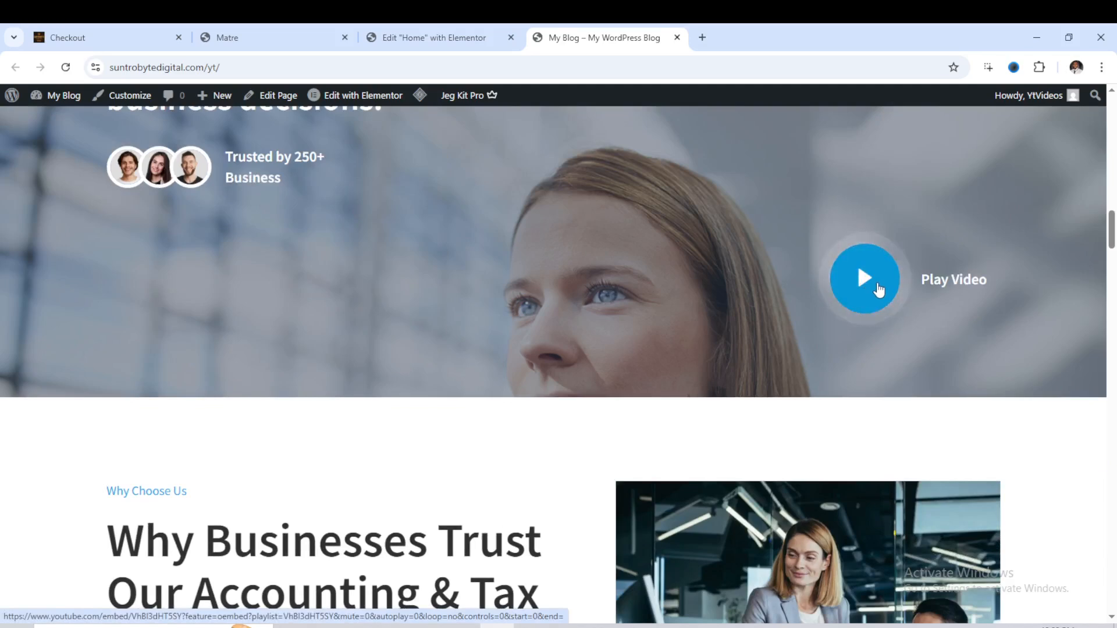
pyautogui.scroll(-5, 650, 345)
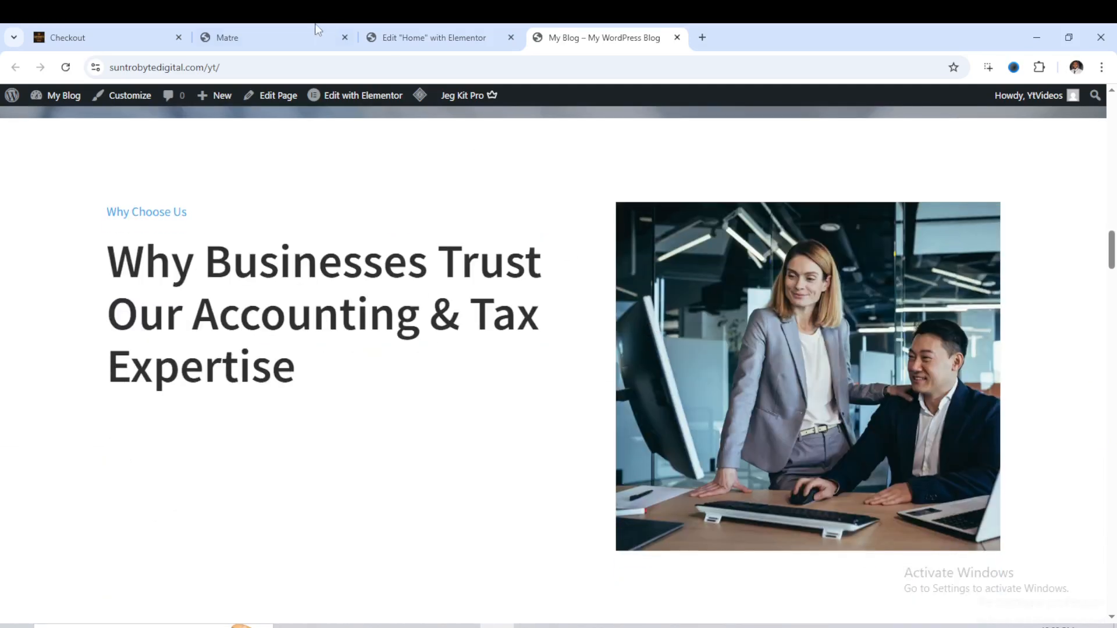
# - Return to the page editor, preview the popup video of the quote section's Play Video button, and close it
pyautogui.click(428, 38)
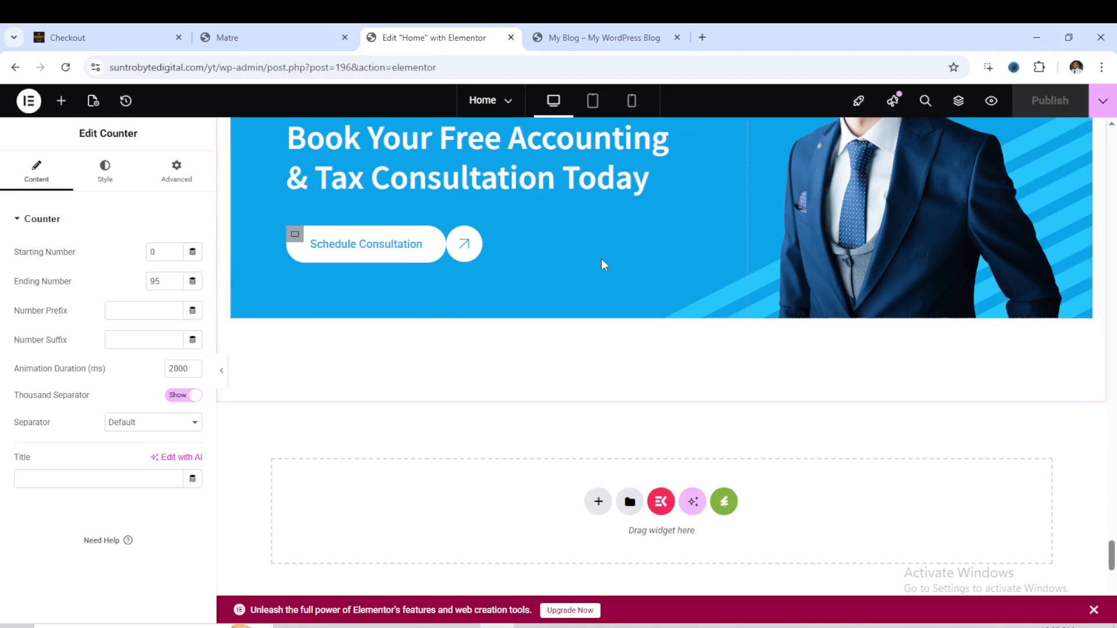
pyautogui.scroll(15, 635, 252)
pyautogui.scroll(10, 634, 252)
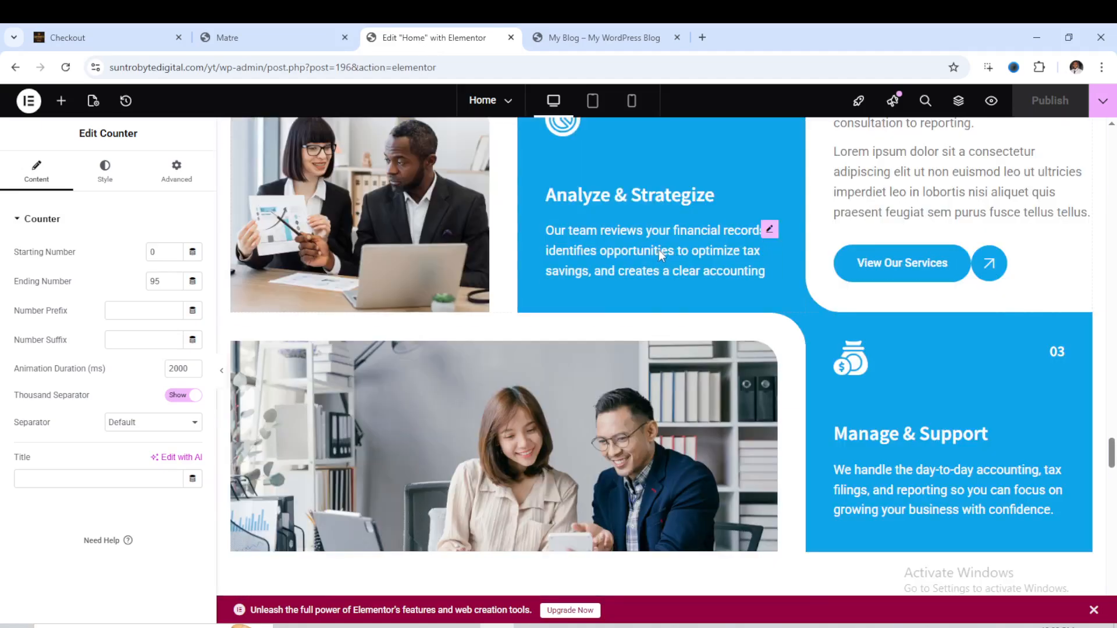
pyautogui.scroll(10, 661, 256)
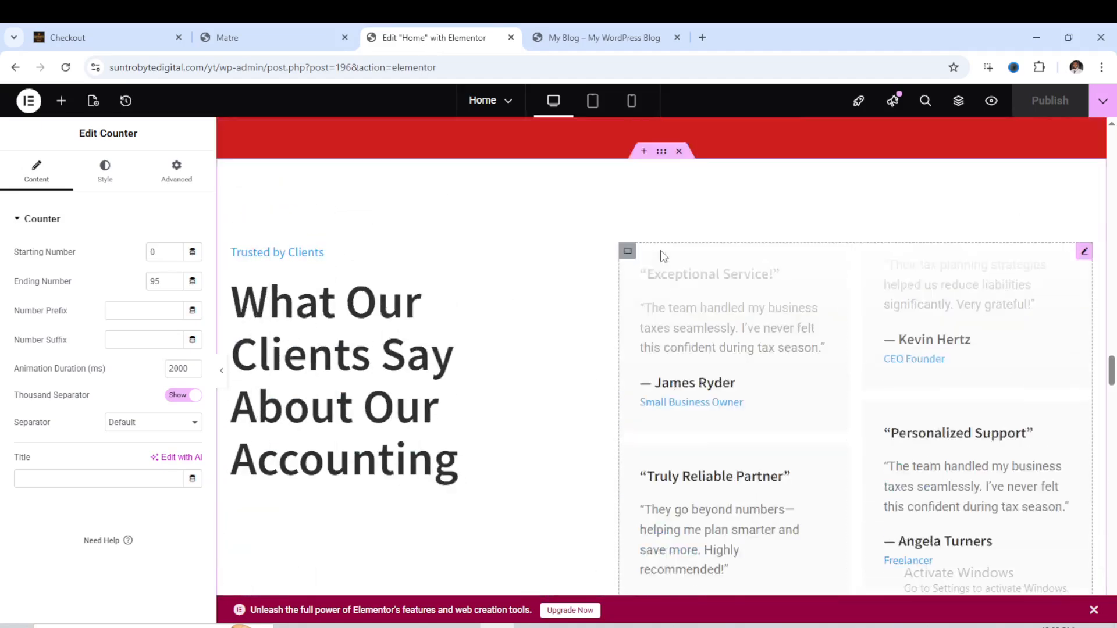
pyautogui.scroll(10, 660, 256)
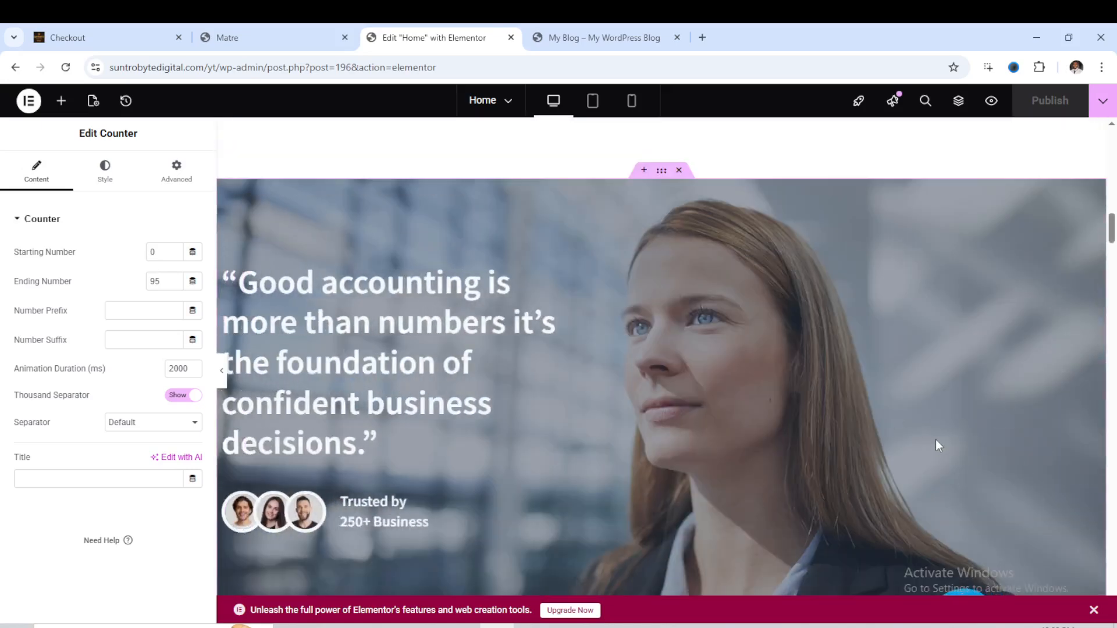
pyautogui.scroll(-2, 935, 439)
pyautogui.click(948, 486)
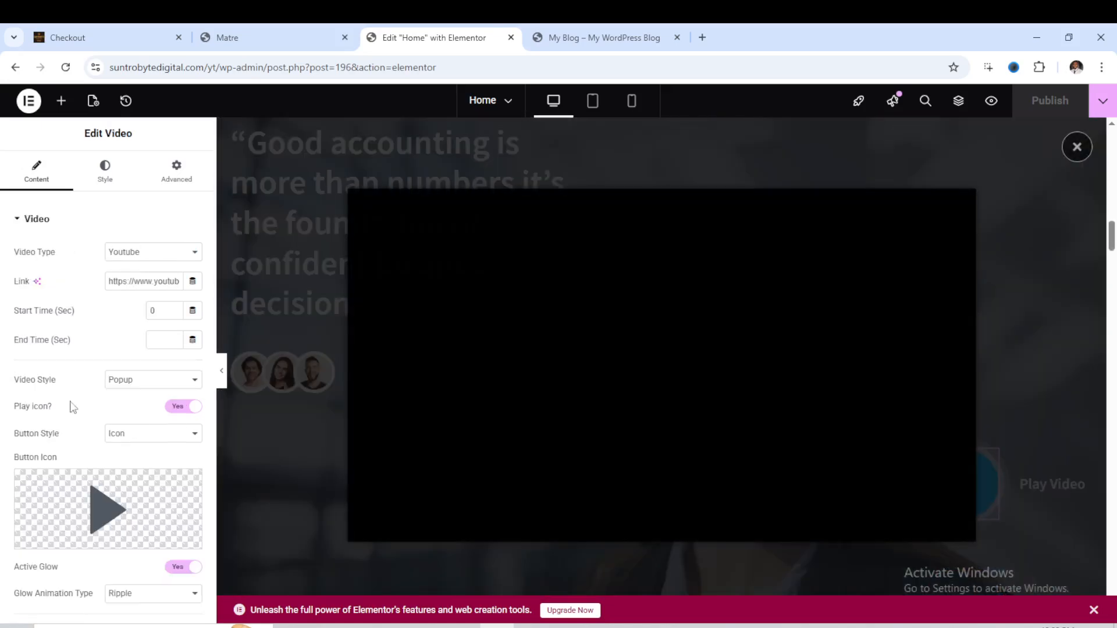
pyautogui.click(1076, 149)
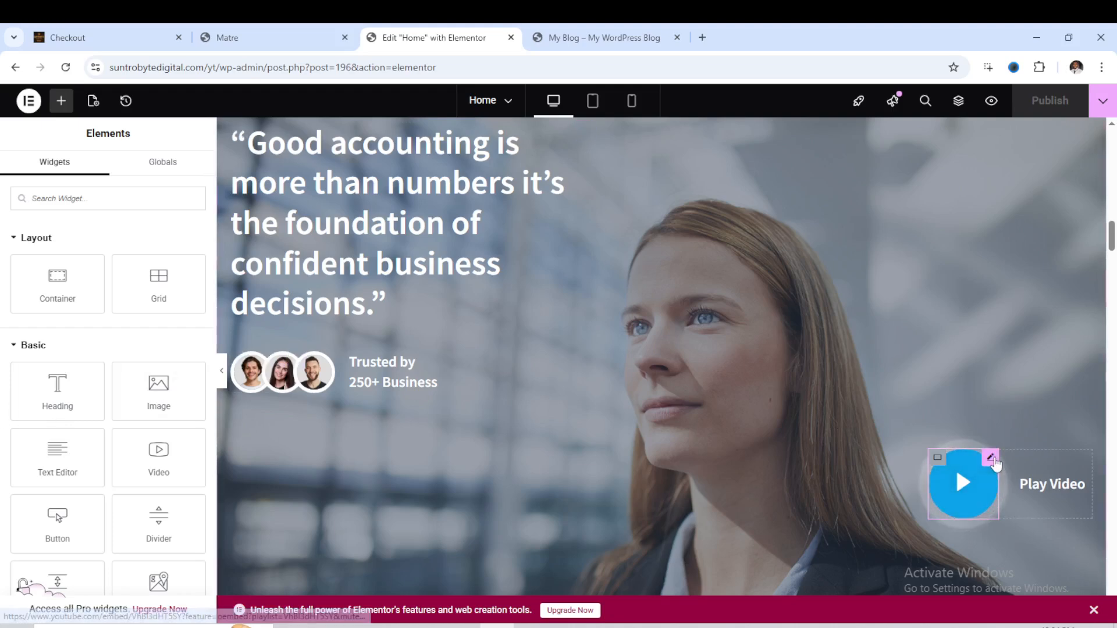
# - Open the settings of the quote section's video widget and examine its YouTube link field
pyautogui.click(992, 459)
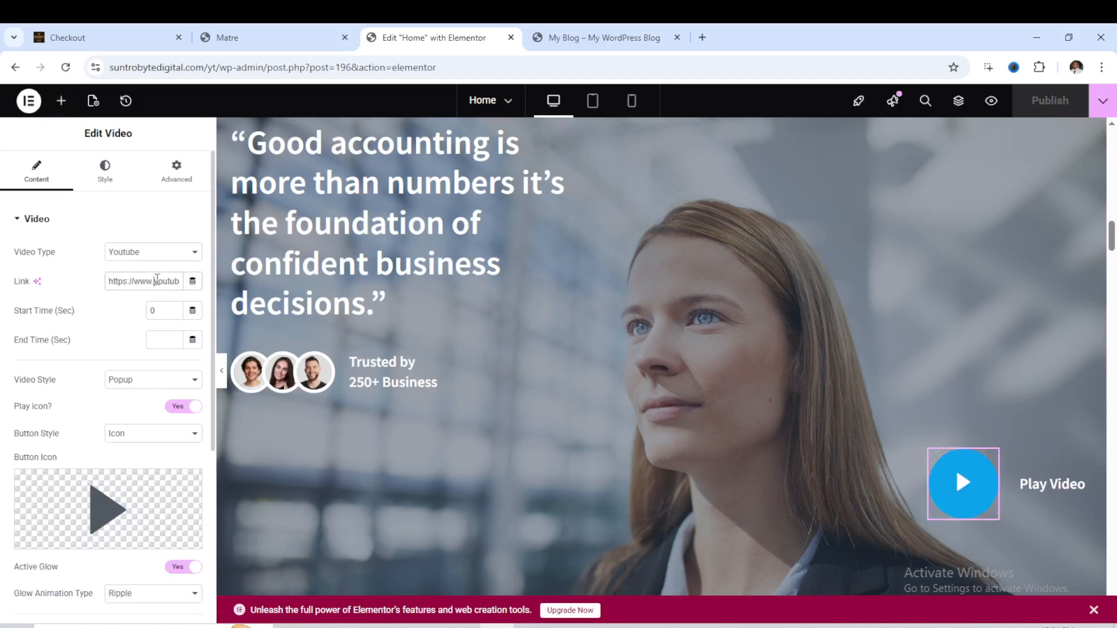
pyautogui.doubleClick(157, 280)
pyautogui.click(156, 281)
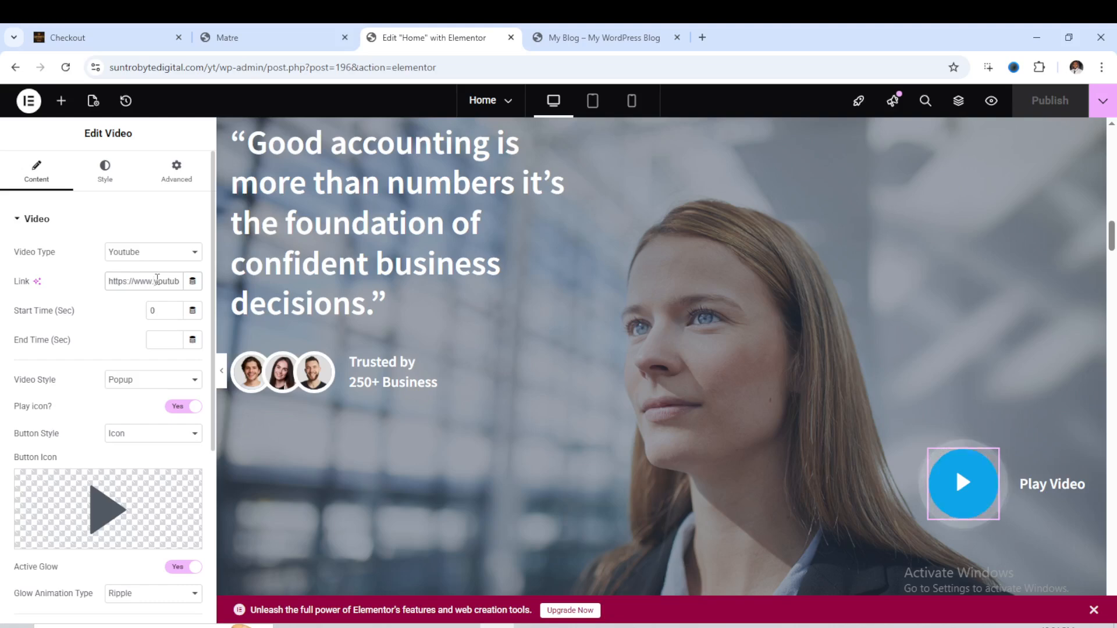
pyautogui.doubleClick(157, 280)
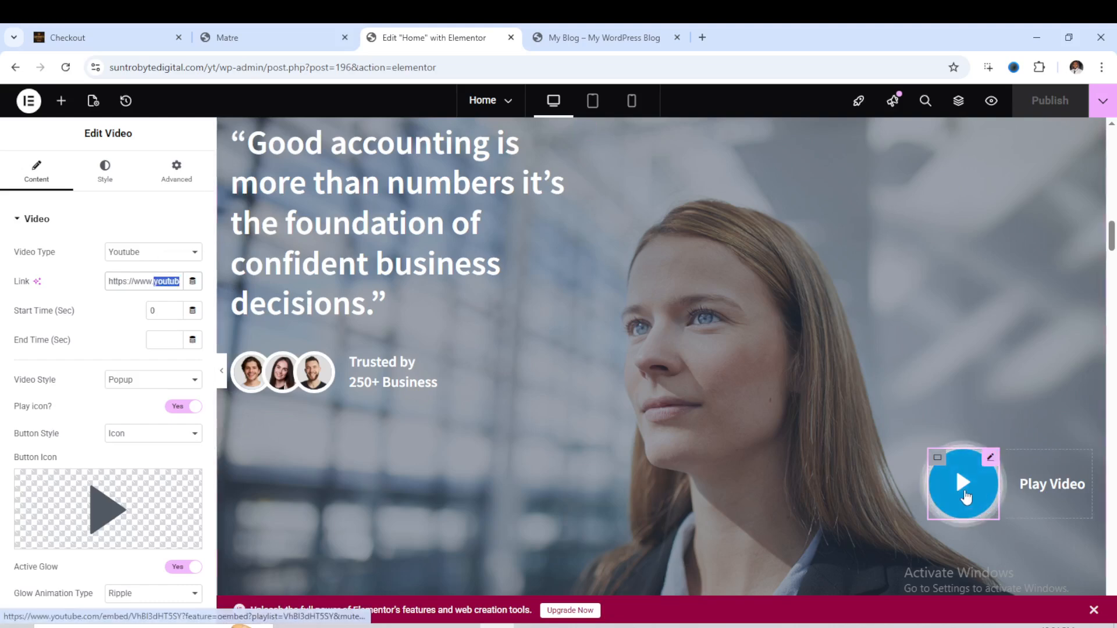
pyautogui.scroll(-5, 646, 381)
pyautogui.scroll(-3, 646, 373)
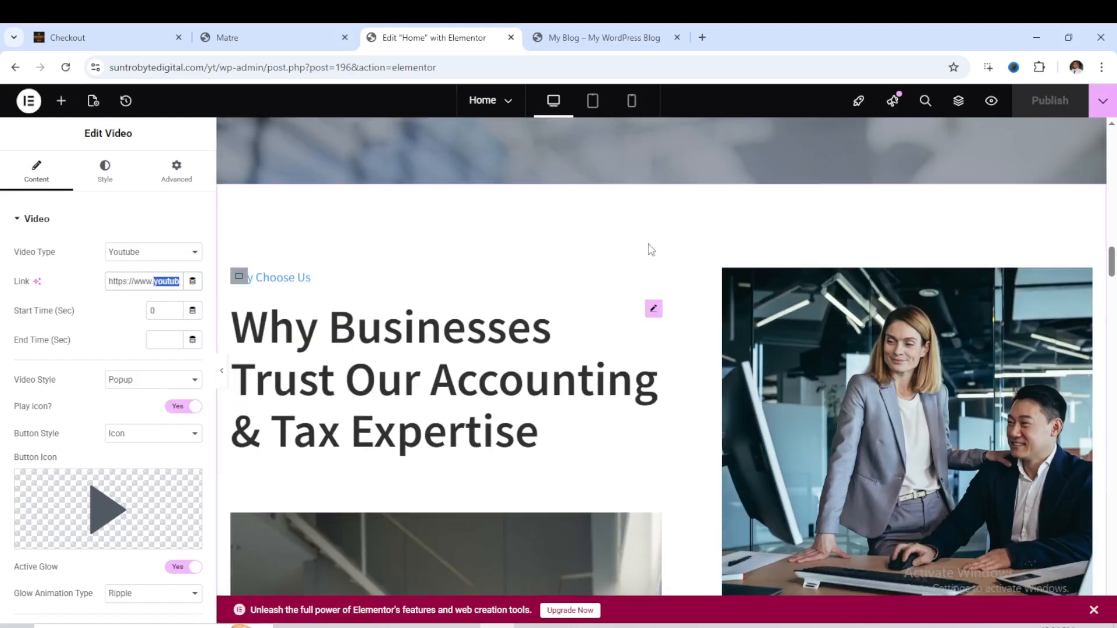
# - Switch to the live site and review the remaining sections down to the footer, then return to the How It Works section
pyautogui.click(582, 38)
pyautogui.scroll(-1, 482, 295)
pyautogui.scroll(-10, 488, 296)
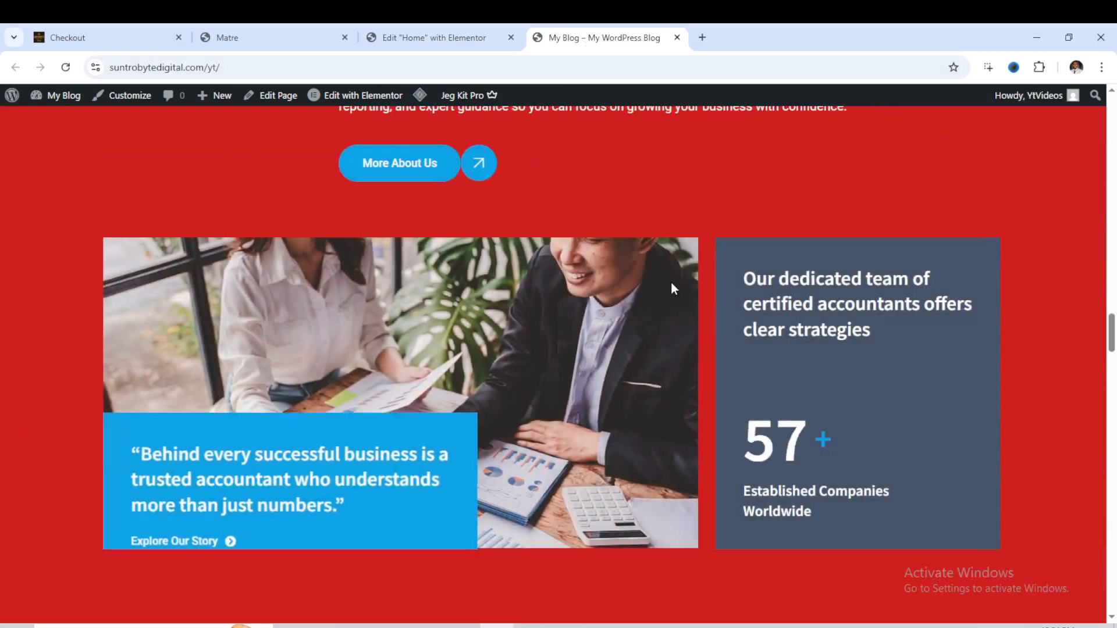
pyautogui.scroll(8, 392, 225)
pyautogui.scroll(-10, 559, 302)
pyautogui.scroll(-15, 564, 317)
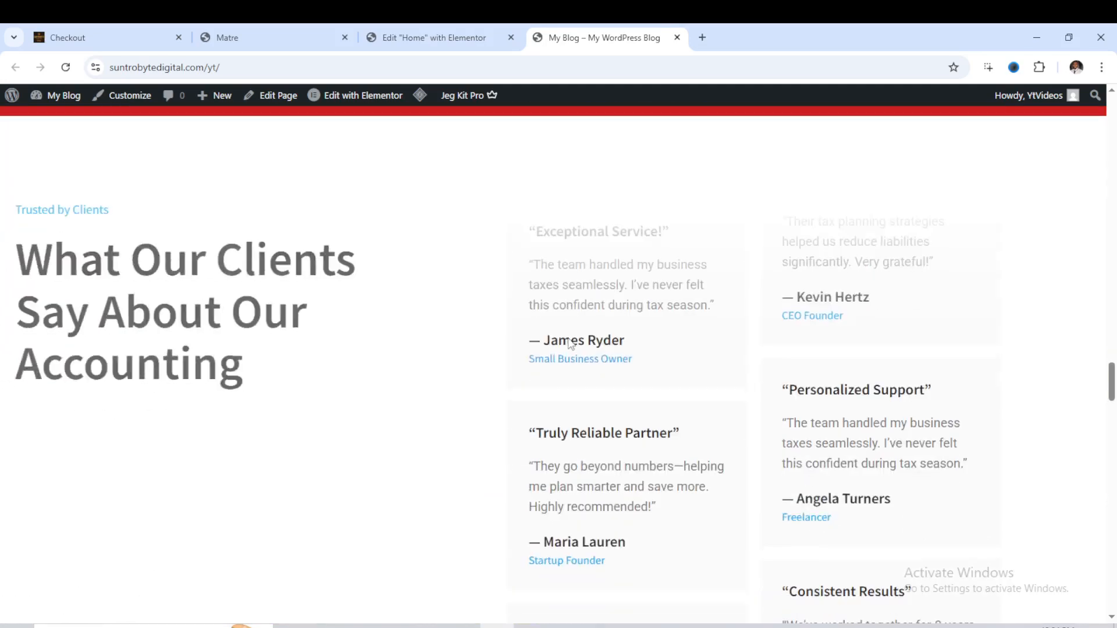
pyautogui.scroll(-10, 573, 358)
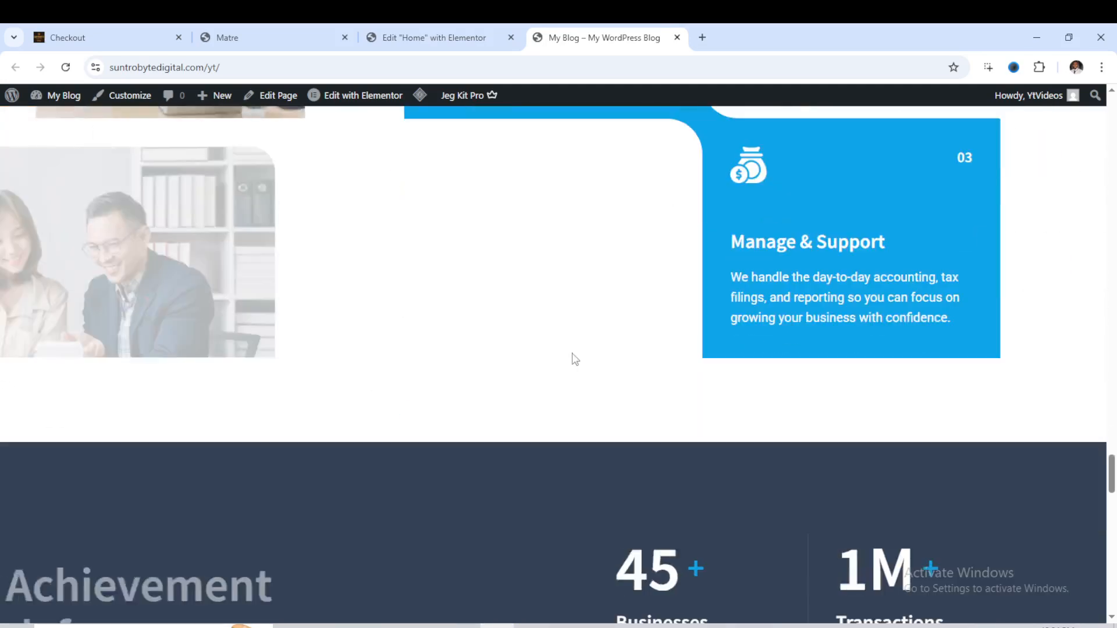
pyautogui.scroll(-15, 625, 357)
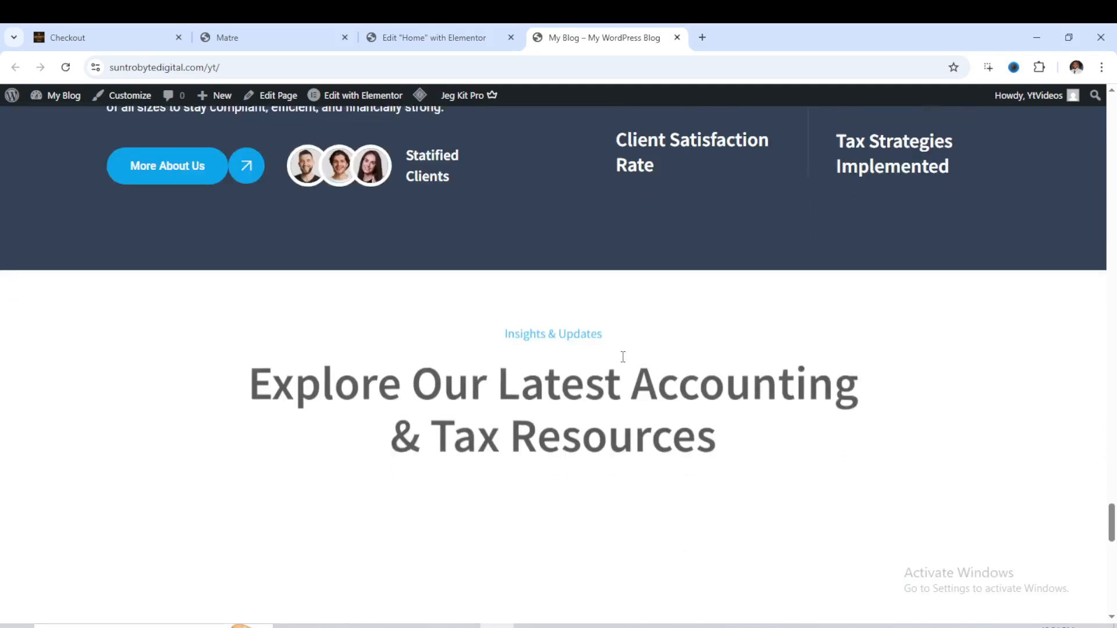
pyautogui.scroll(-2, 623, 362)
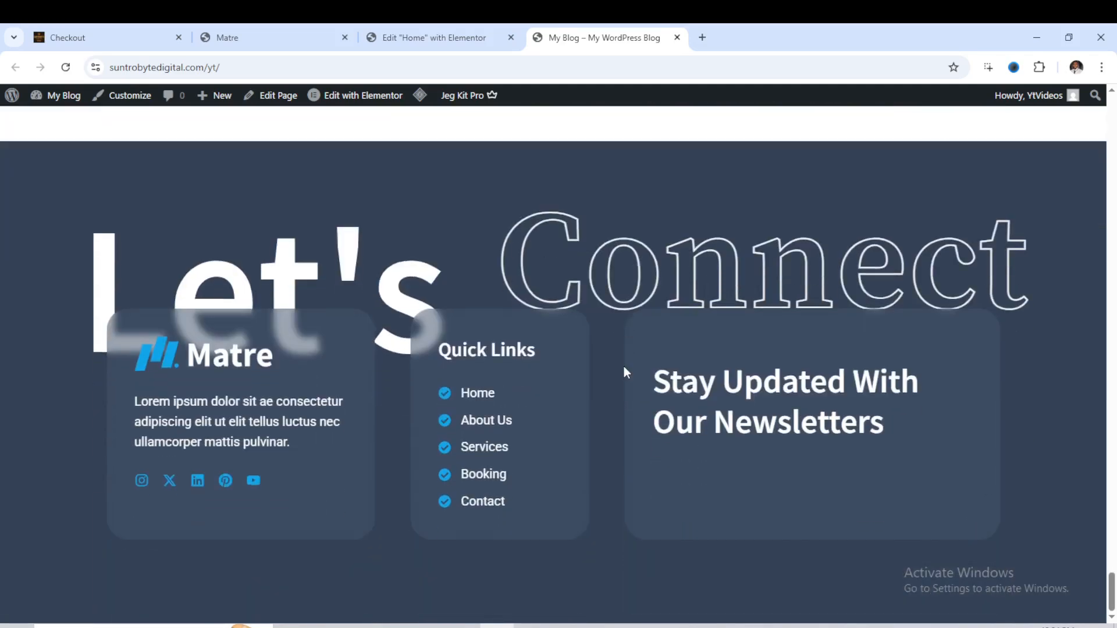
pyautogui.scroll(20, 627, 367)
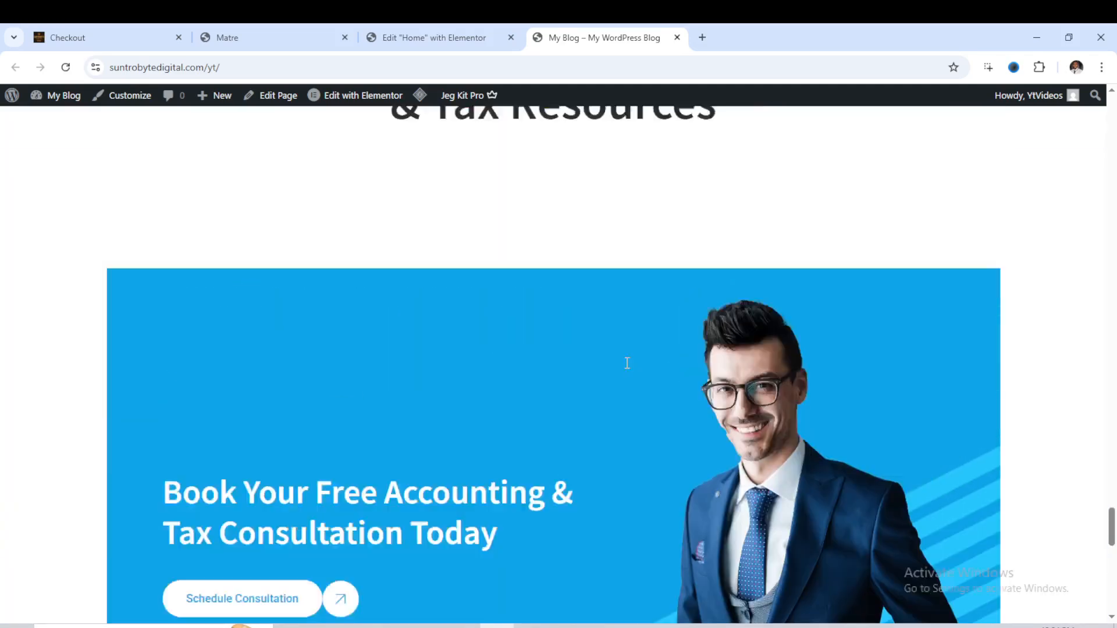
pyautogui.scroll(5, 631, 376)
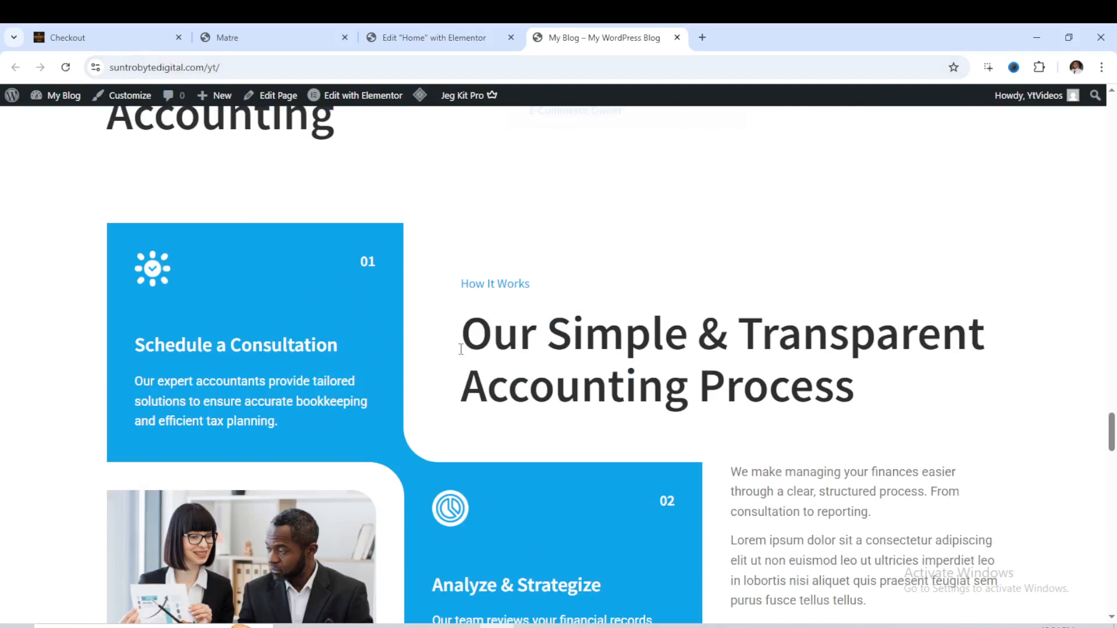
# - Back in the page editor, set the Schedule a Consultation card's background color to near-black #05090A
pyautogui.click(430, 40)
pyautogui.scroll(-3, 523, 294)
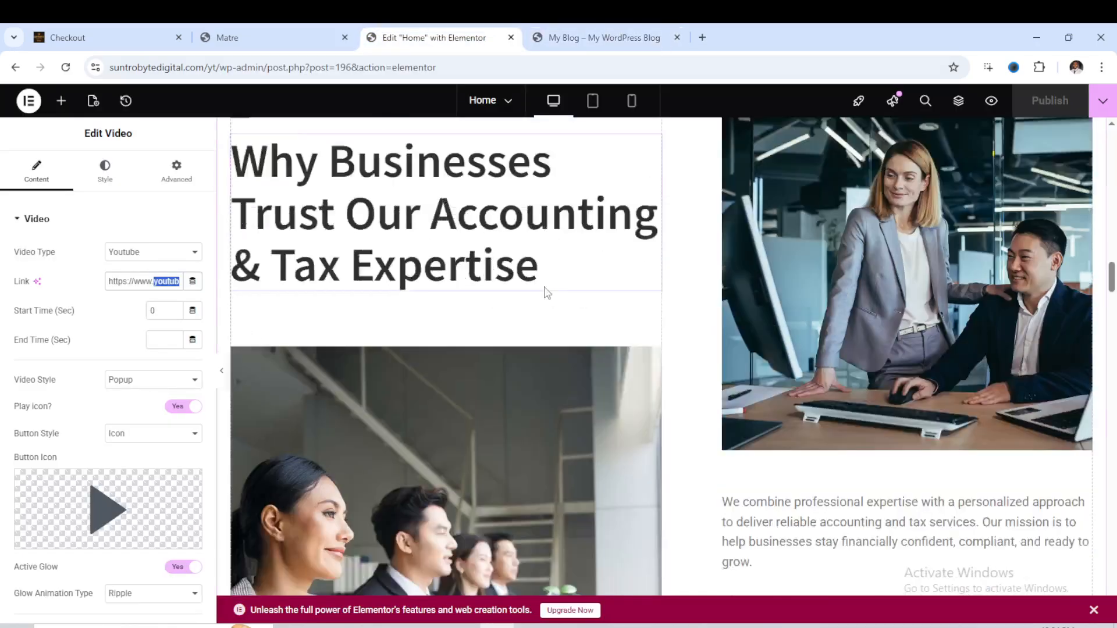
pyautogui.scroll(-15, 557, 274)
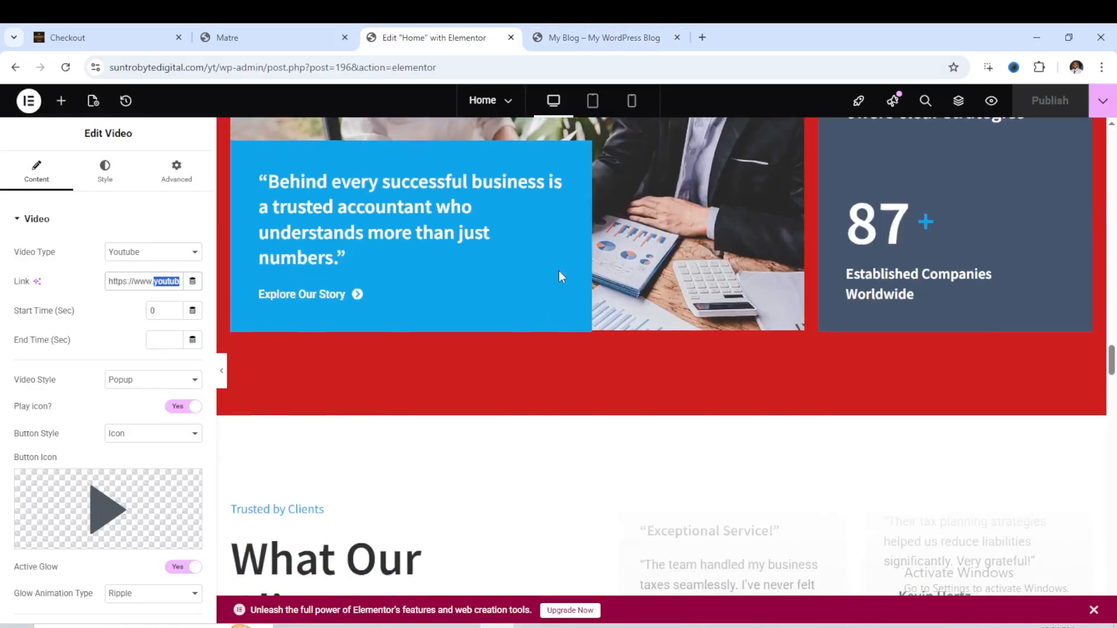
pyautogui.scroll(-15, 558, 274)
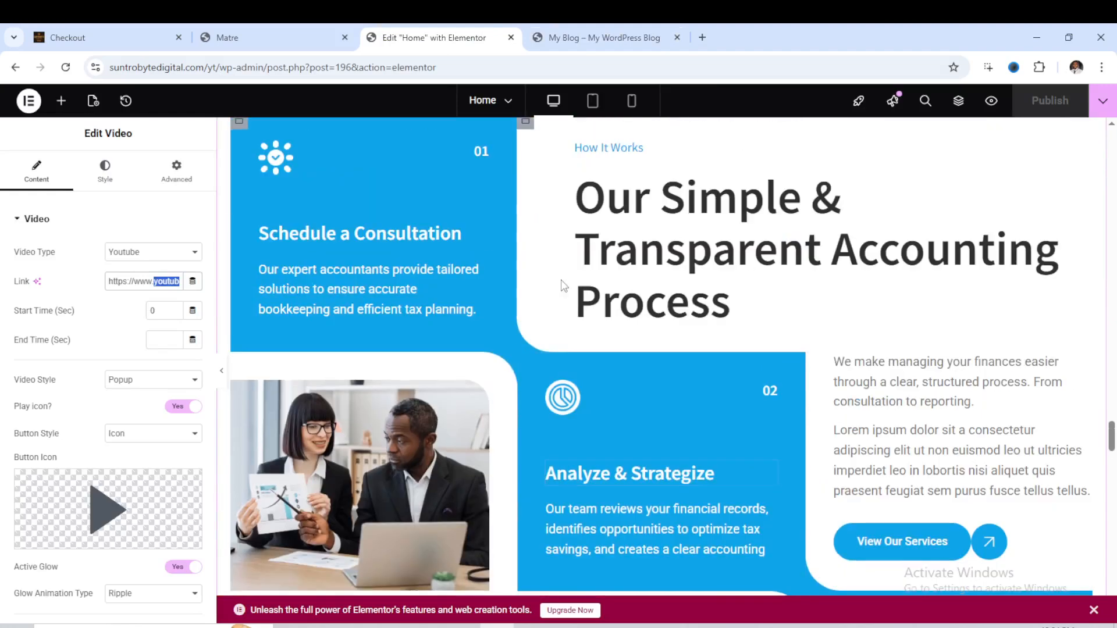
pyautogui.scroll(2, 261, 280)
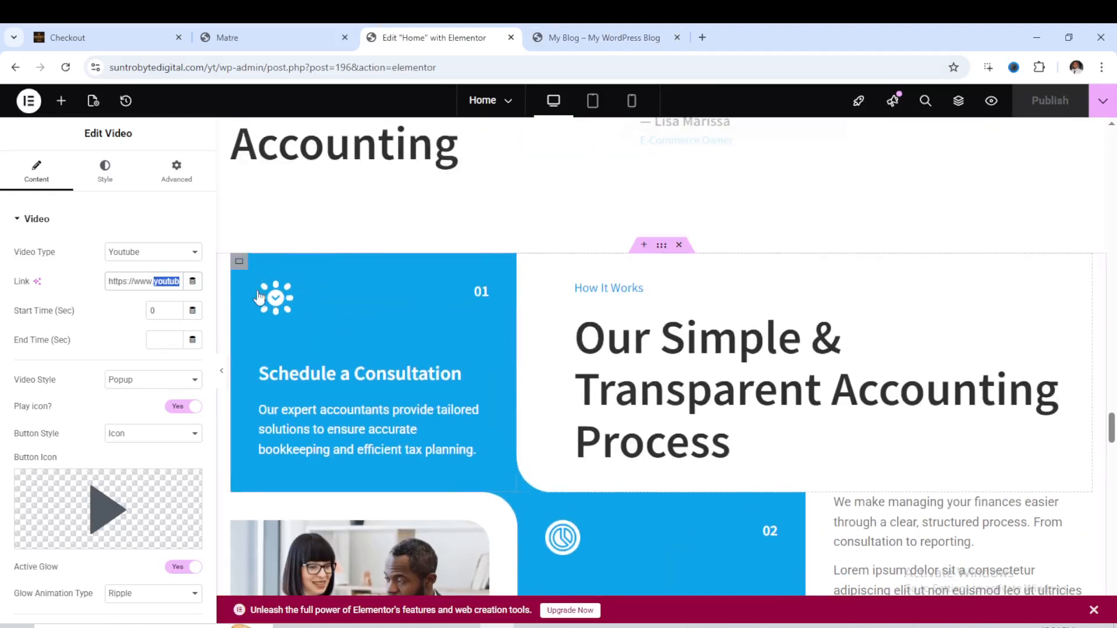
pyautogui.click(240, 263)
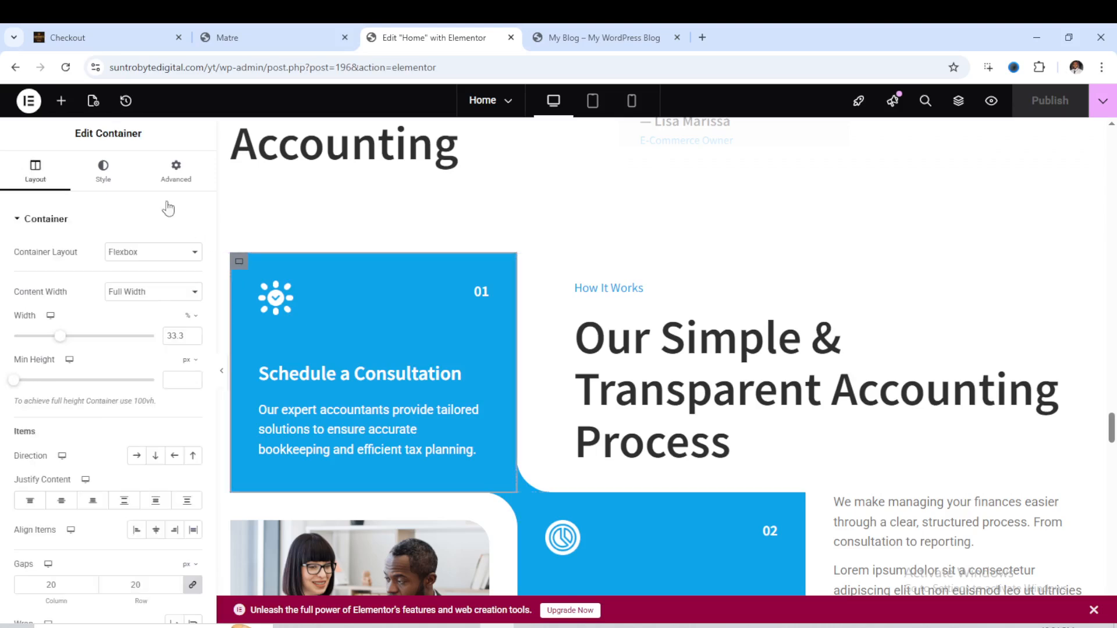
pyautogui.click(103, 172)
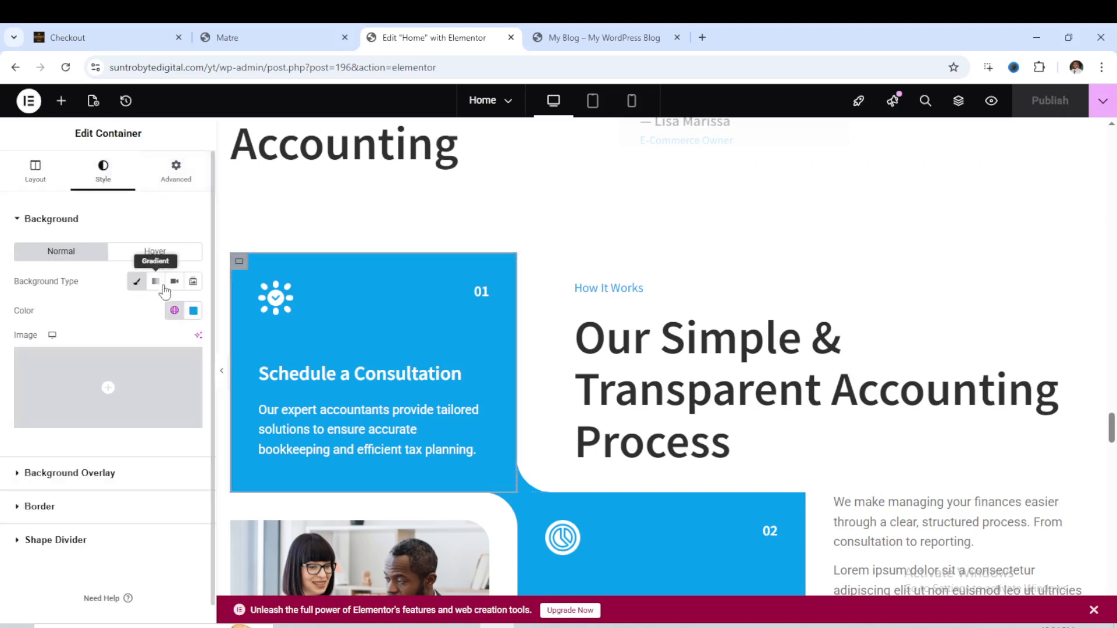
pyautogui.click(194, 312)
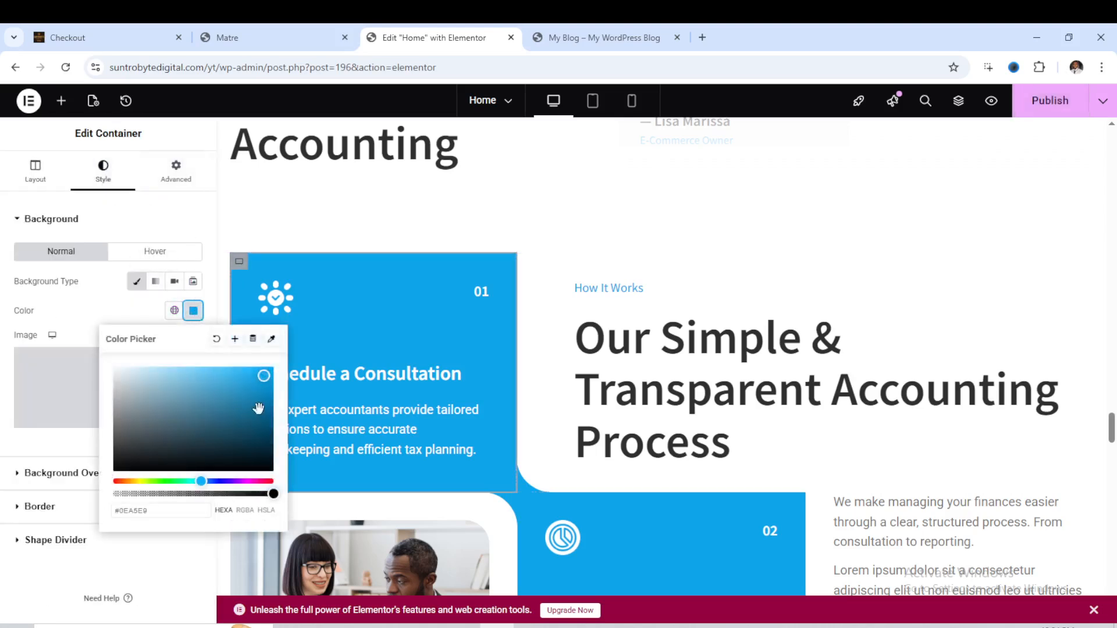
pyautogui.moveTo(265, 395); pyautogui.dragTo(193, 463)
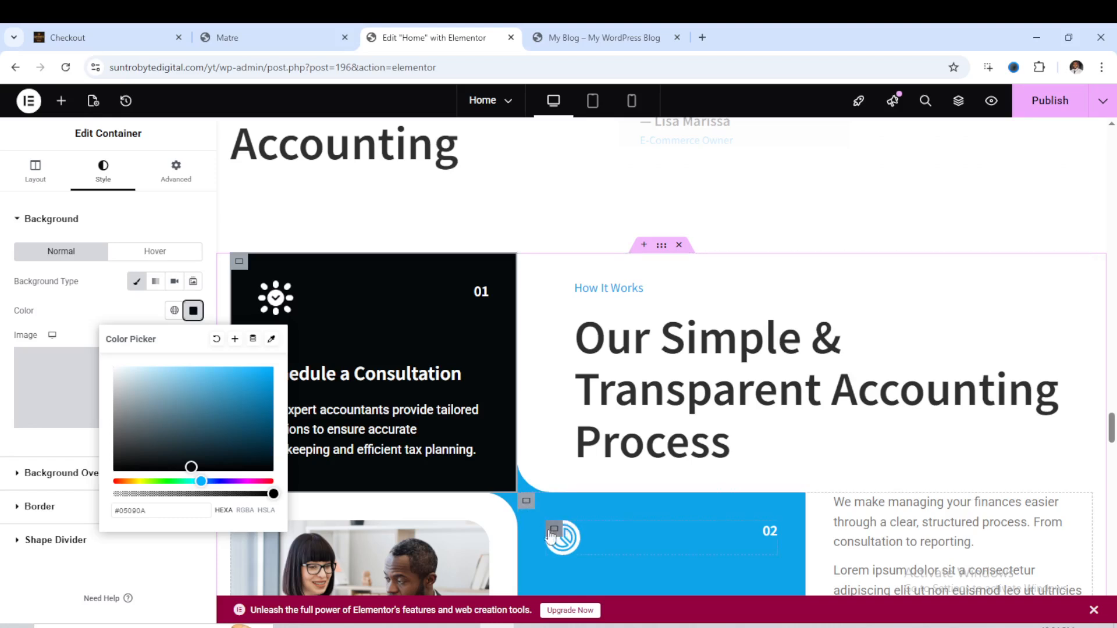
# - Set the Analyze & Strategize card's background color to near-black #070A0C
pyautogui.click(526, 502)
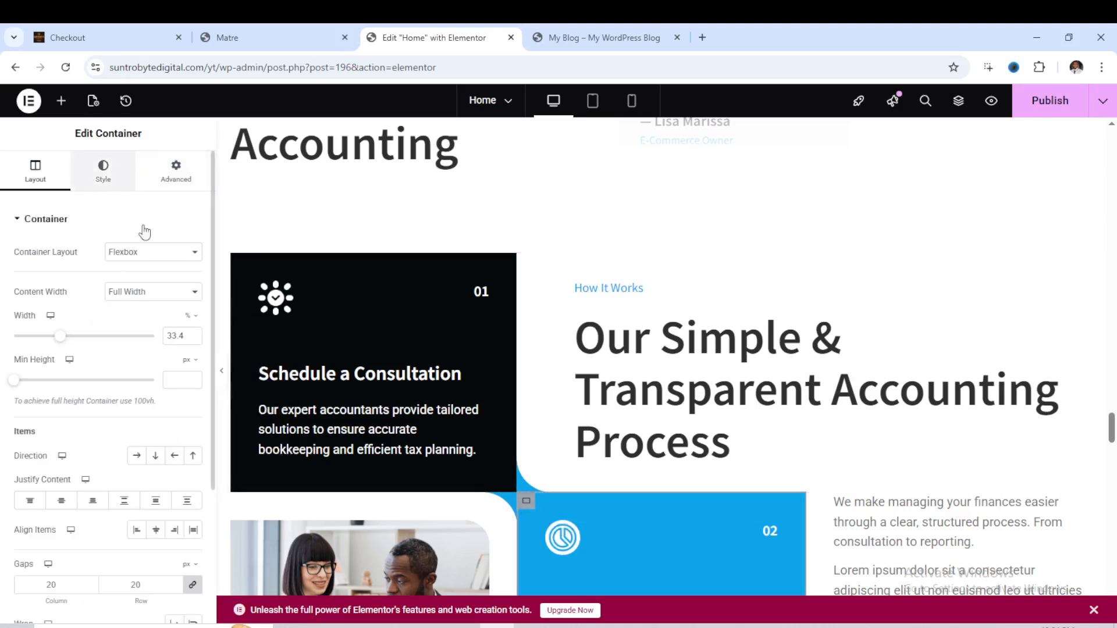
pyautogui.click(105, 173)
pyautogui.click(193, 310)
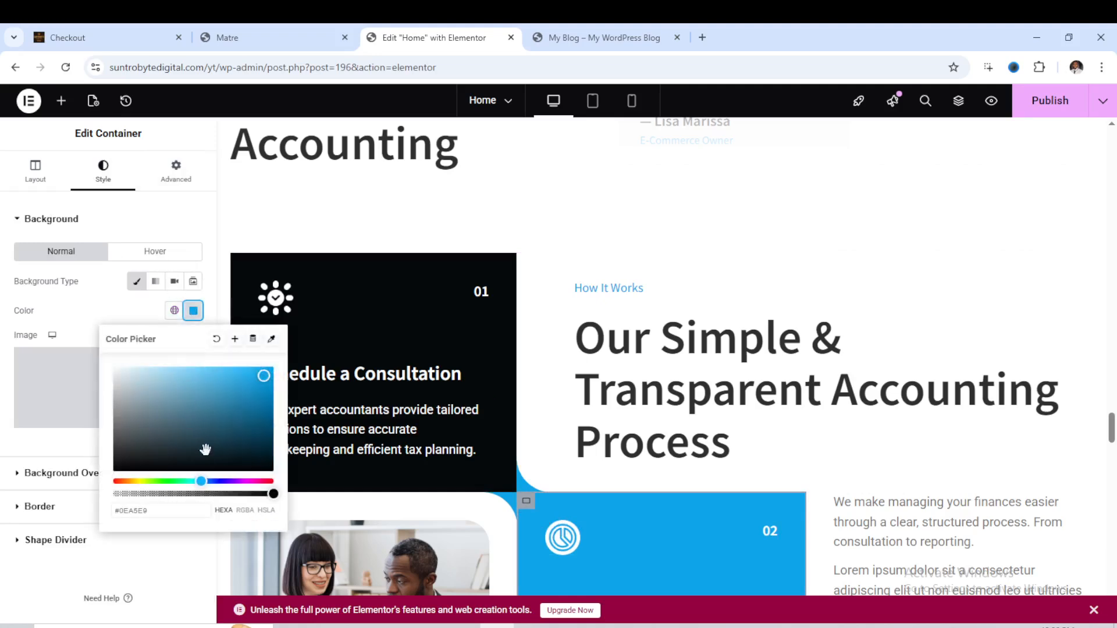
pyautogui.moveTo(224, 438); pyautogui.dragTo(174, 467)
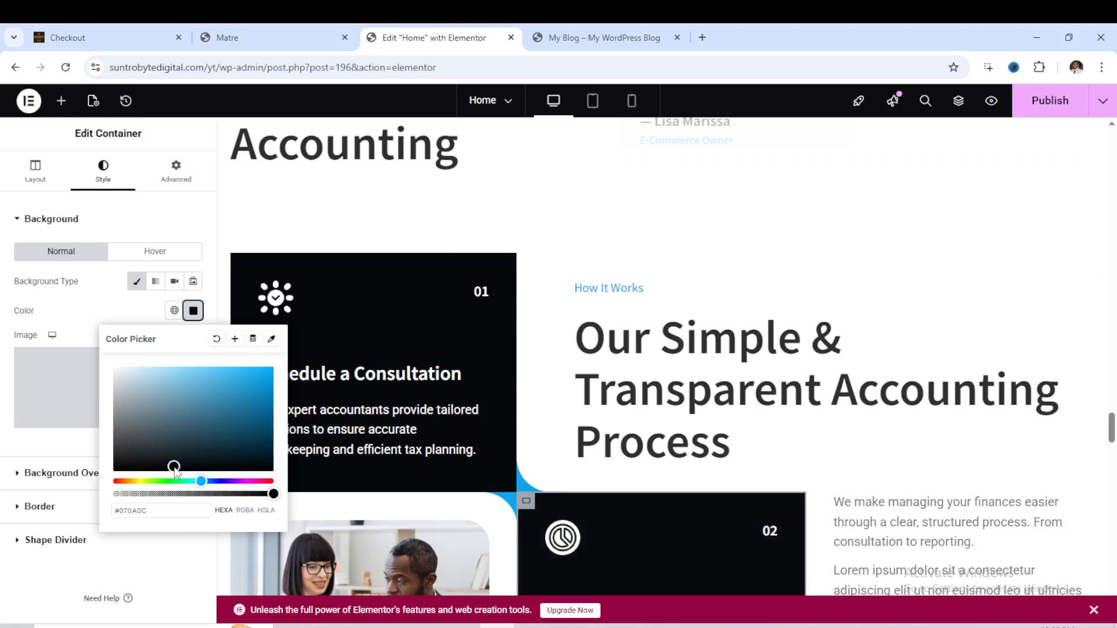
# - Give the whole How It Works section container a Classic background in dark color #140E0E
pyautogui.scroll(-2, 586, 385)
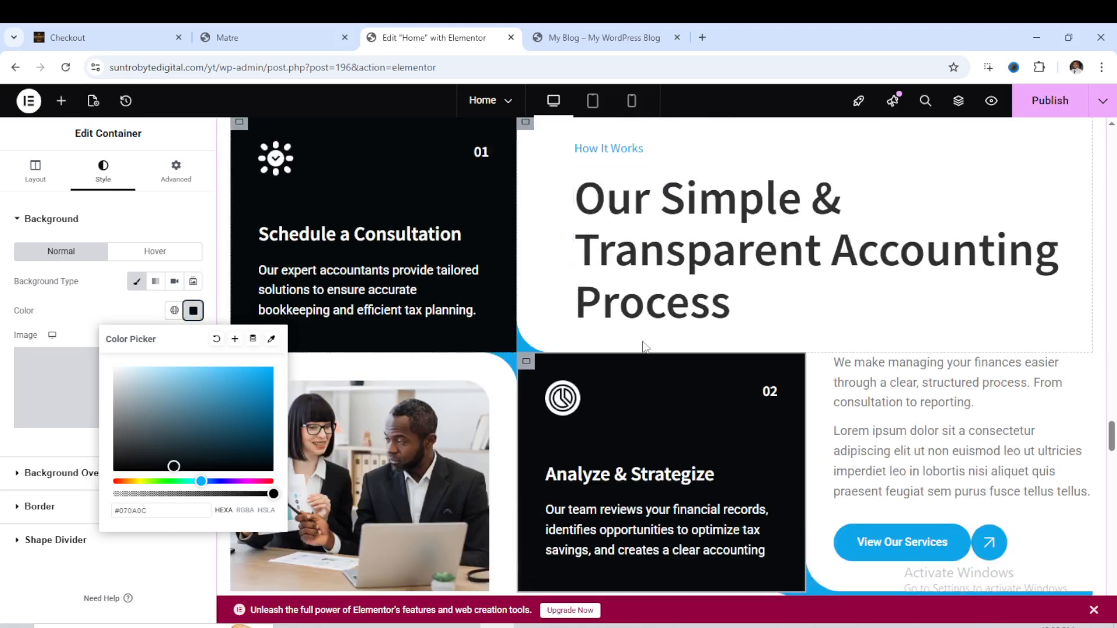
pyautogui.scroll(1, 350, 227)
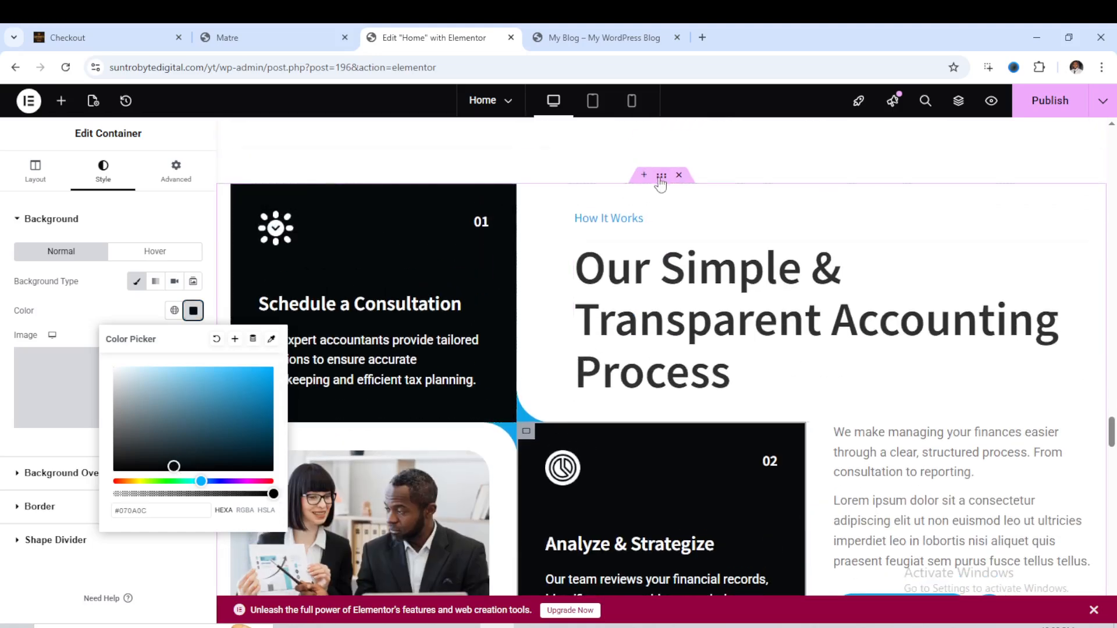
pyautogui.moveTo(660, 177); pyautogui.dragTo(662, 181)
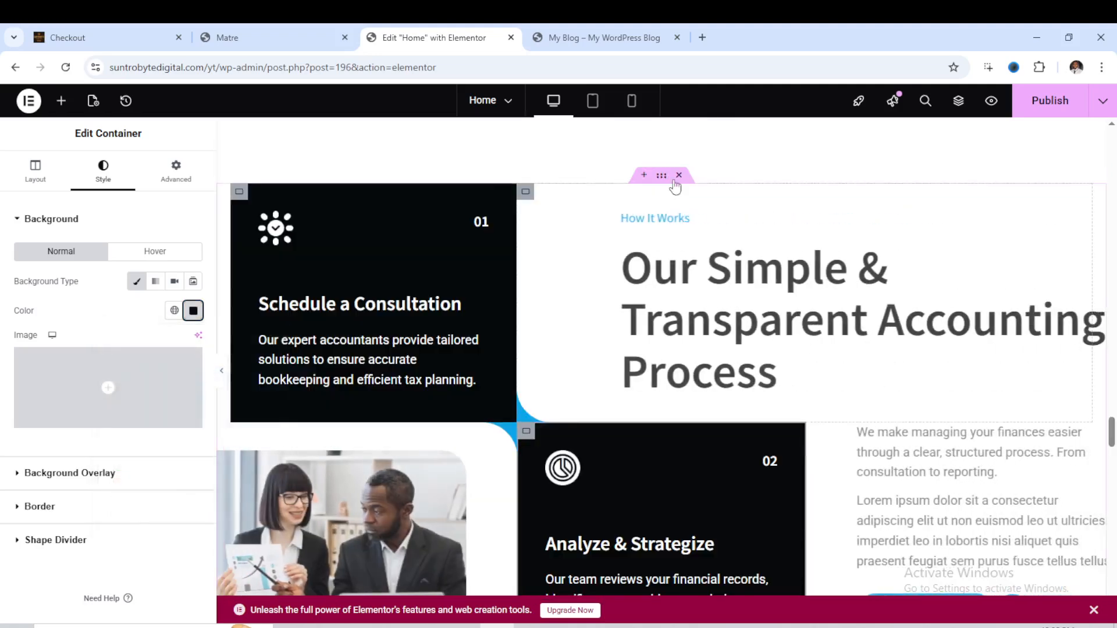
pyautogui.click(662, 181)
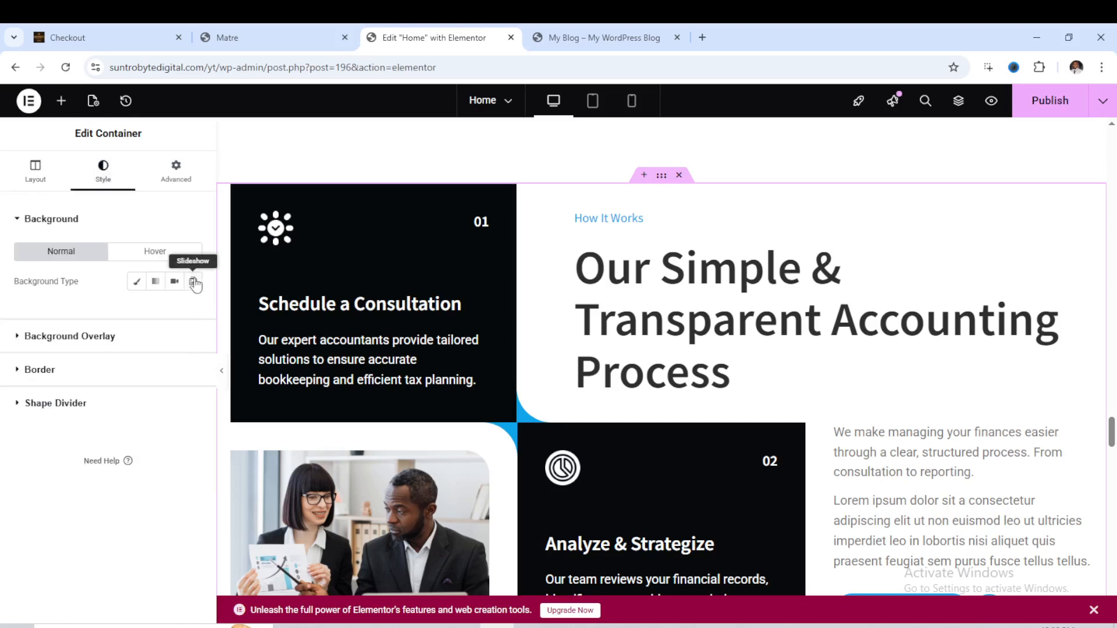
pyautogui.click(137, 282)
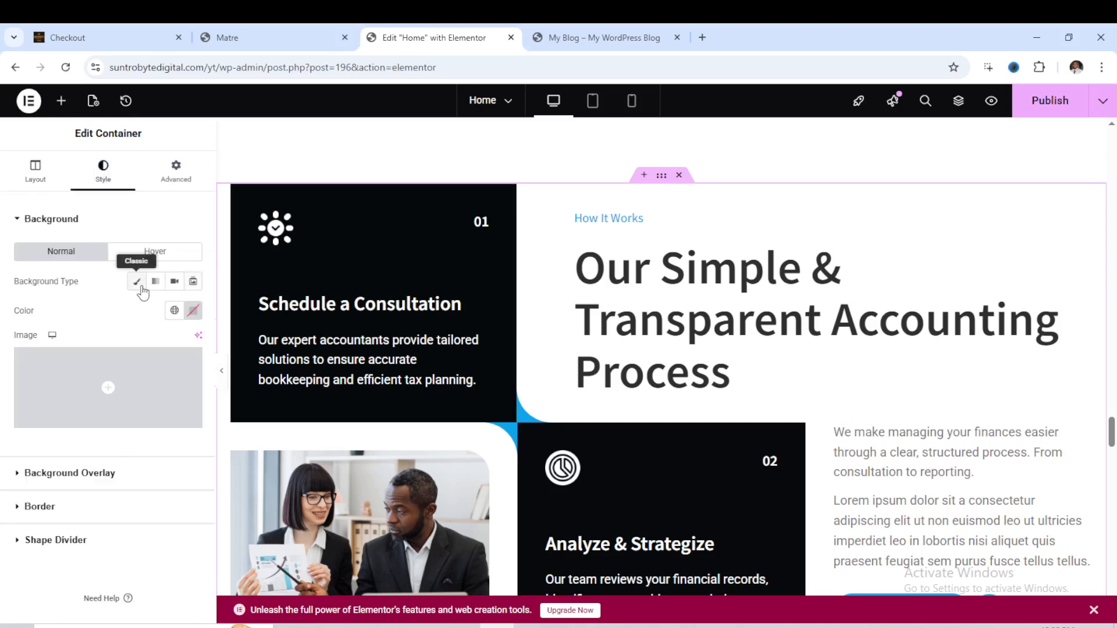
pyautogui.click(194, 311)
pyautogui.moveTo(178, 472); pyautogui.dragTo(155, 464)
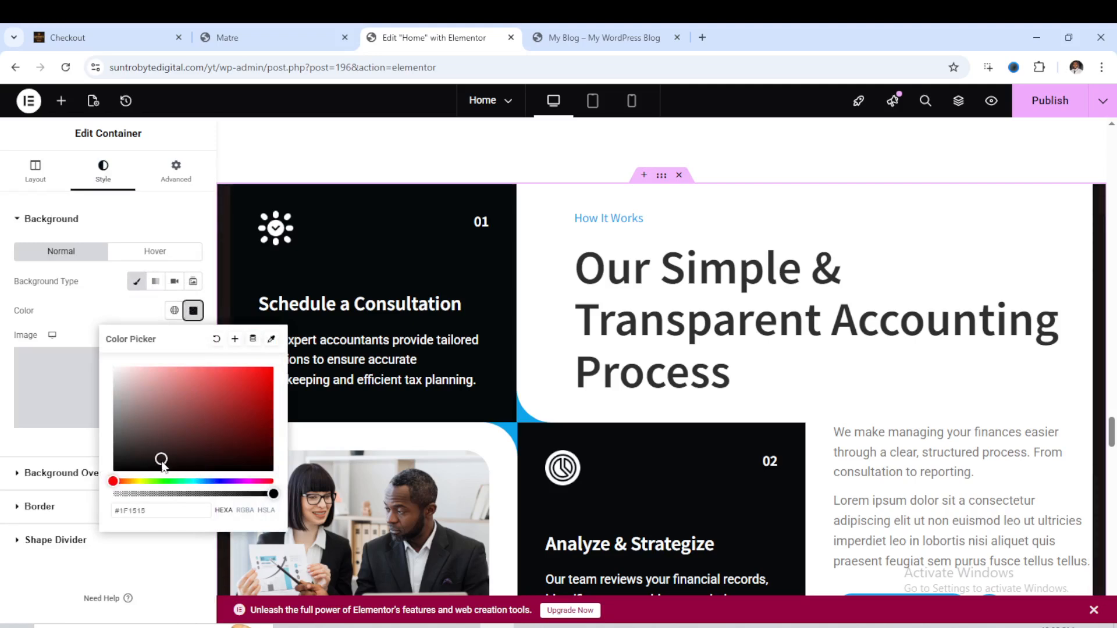
pyautogui.scroll(-1, 588, 279)
pyautogui.scroll(2, 545, 221)
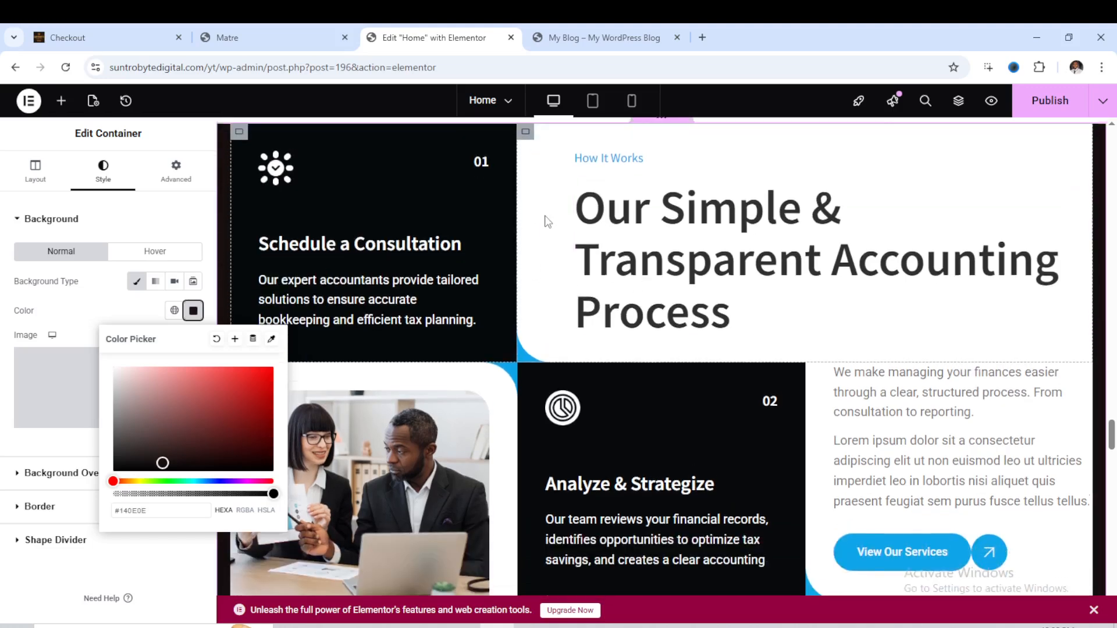
# - Set the Manage & Support card's background color to near-black #030708
pyautogui.scroll(-2, 857, 228)
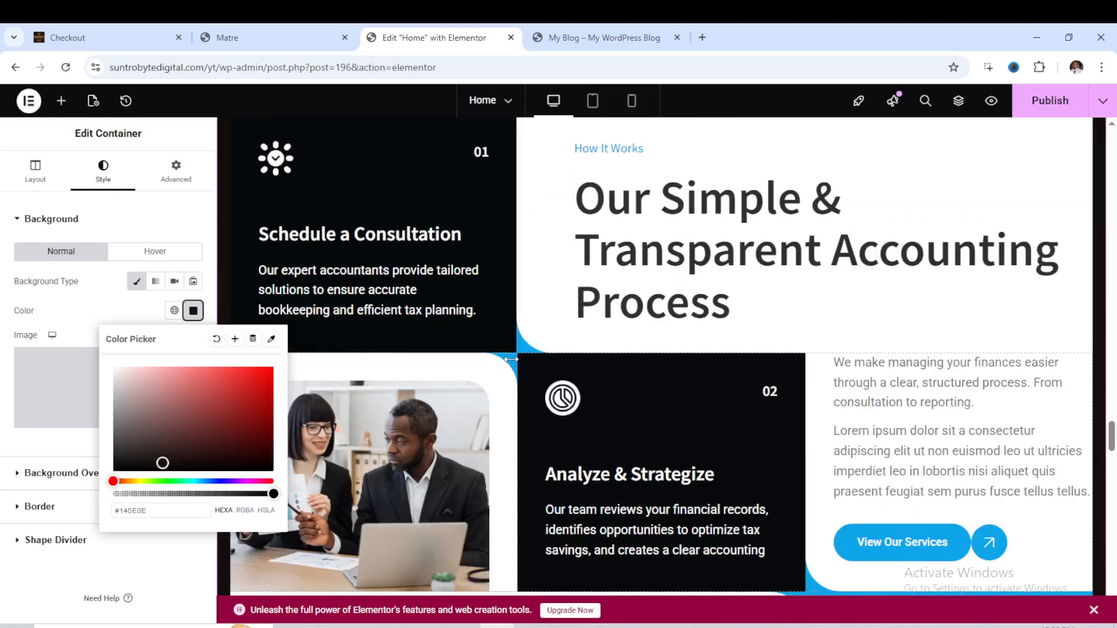
pyautogui.scroll(-4, 505, 339)
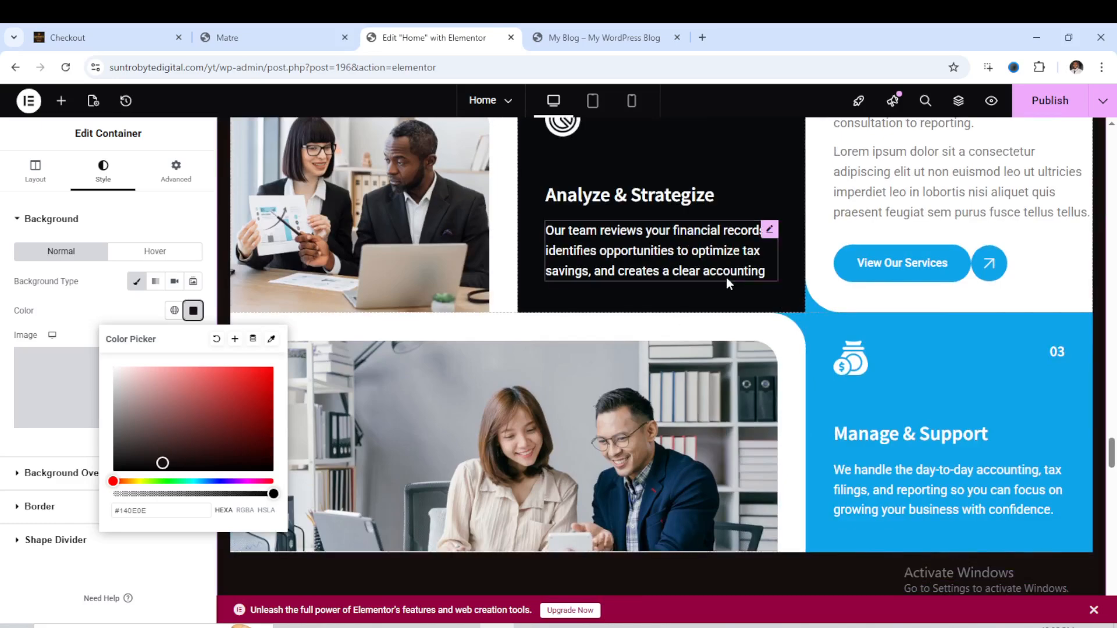
pyautogui.scroll(2, 726, 278)
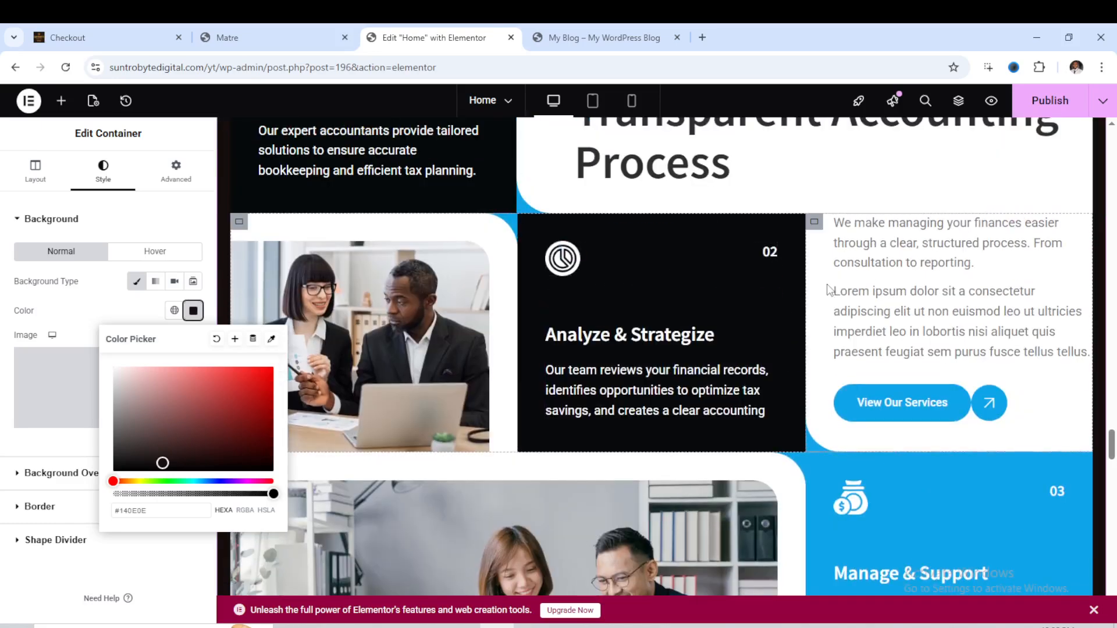
pyautogui.scroll(1, 627, 265)
pyautogui.scroll(-3, 747, 307)
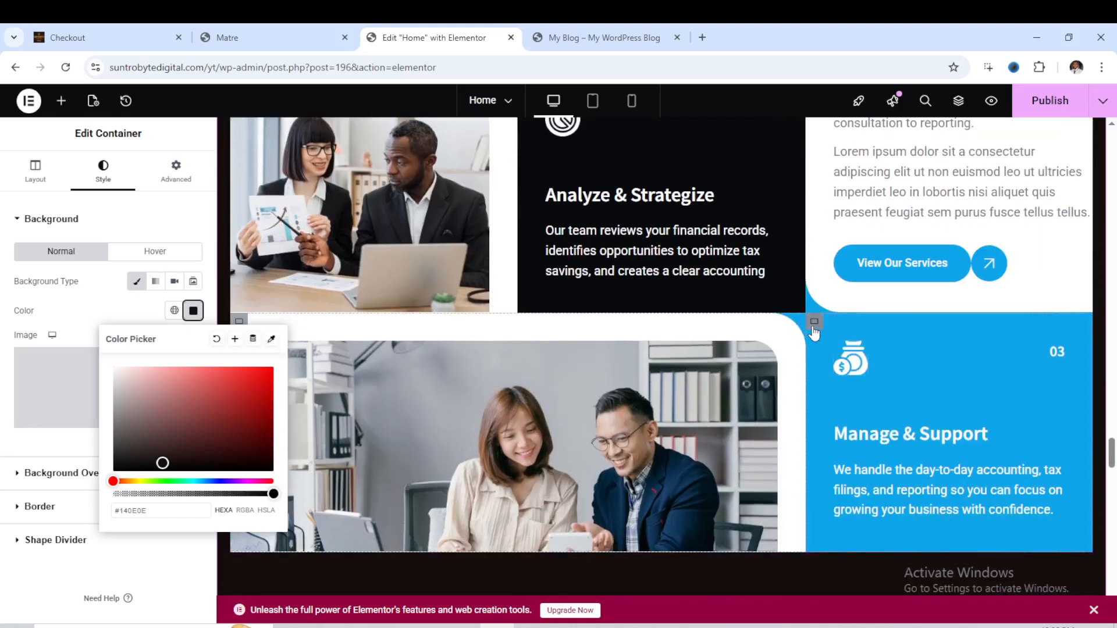
pyautogui.click(813, 327)
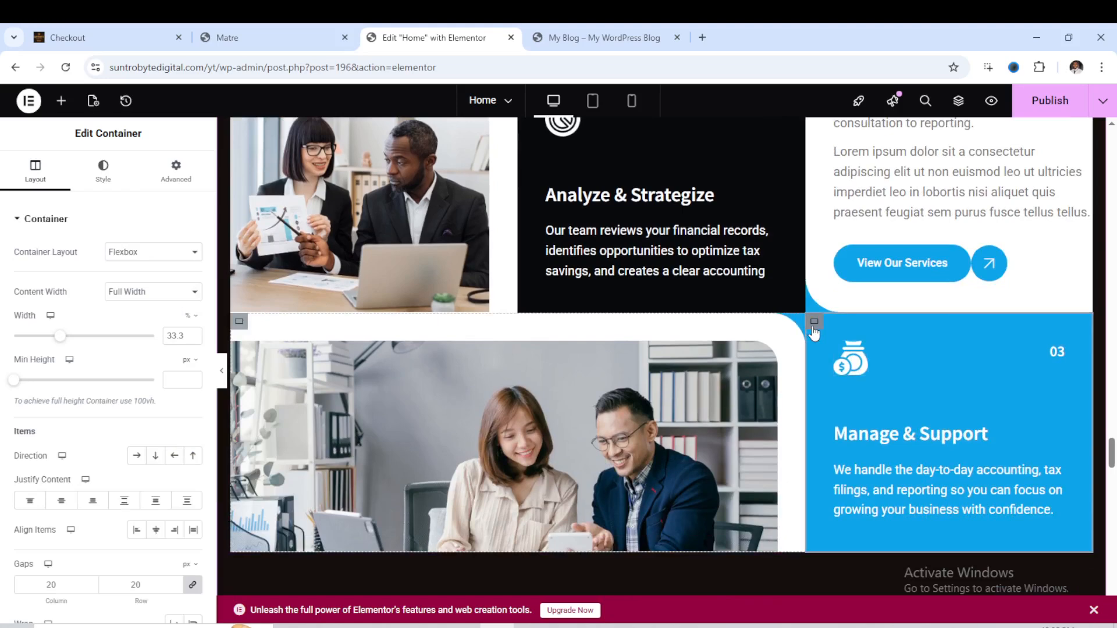
pyautogui.click(103, 172)
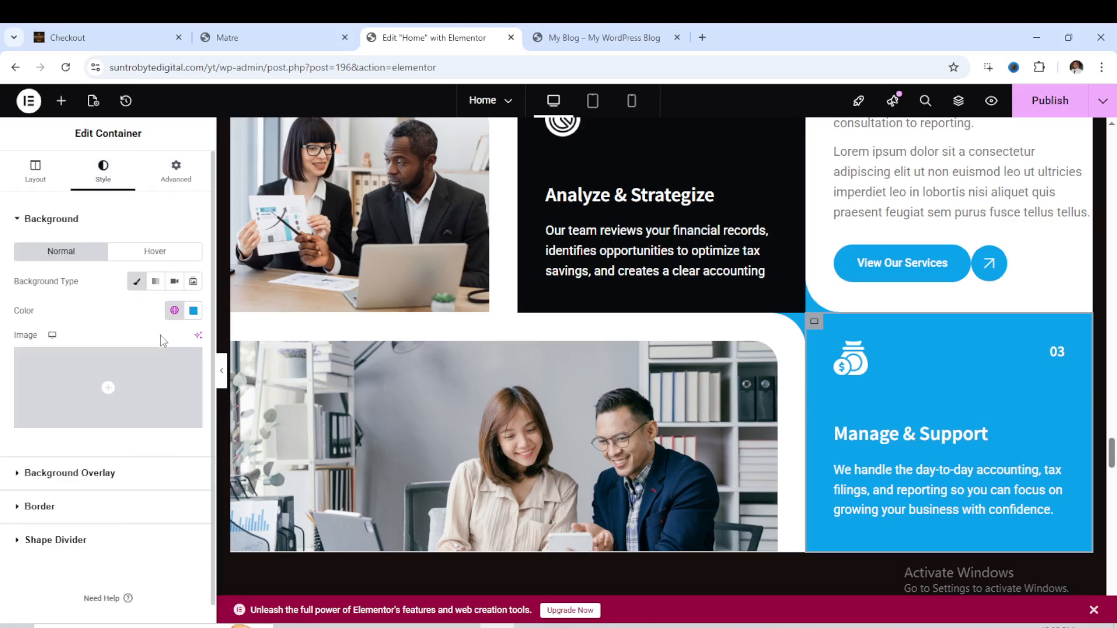
pyautogui.click(193, 311)
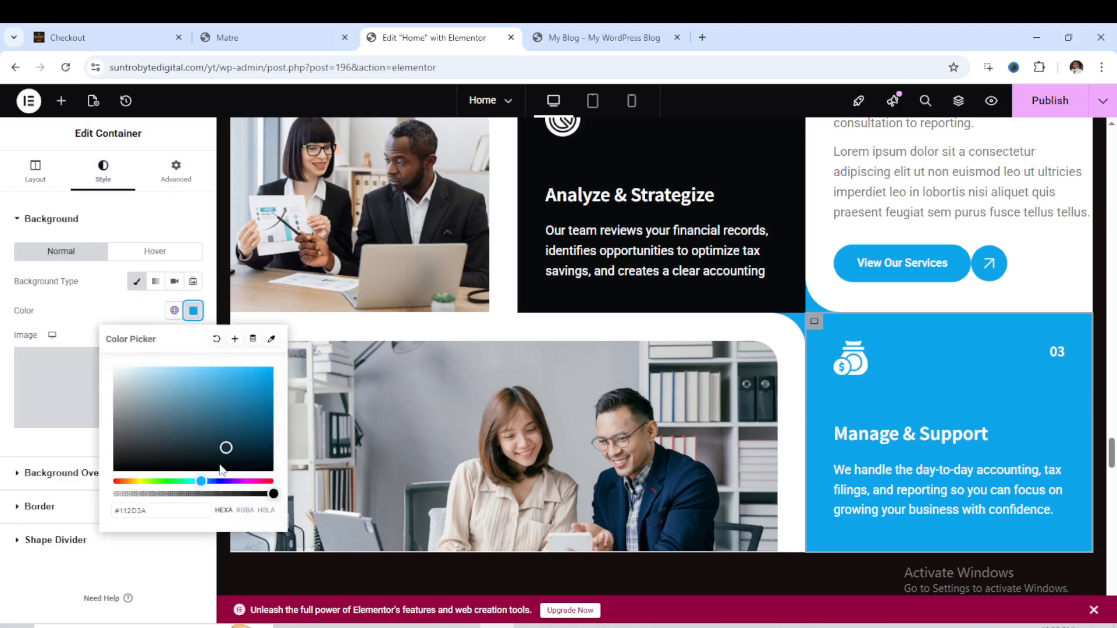
pyautogui.moveTo(221, 469); pyautogui.dragTo(220, 472)
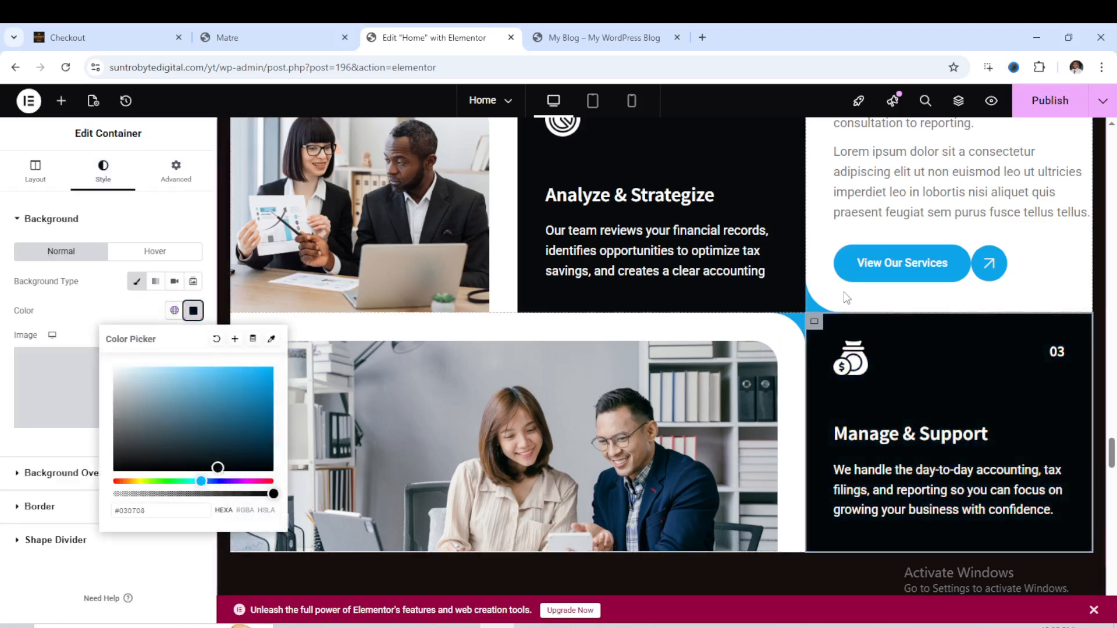
pyautogui.click(199, 233)
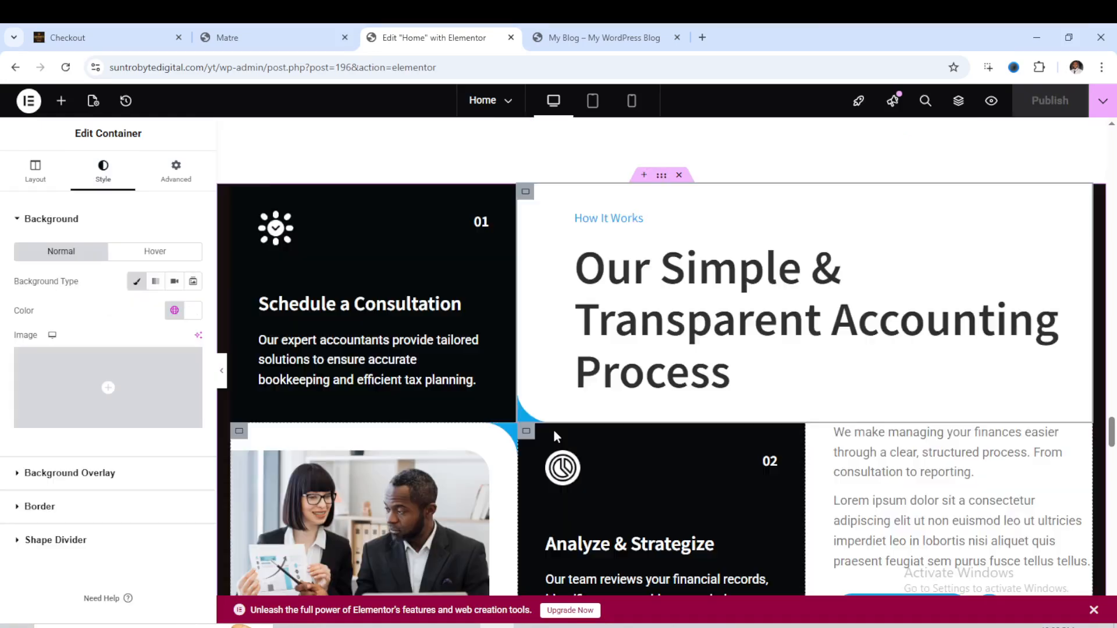
# - Try deleting the white heading container in the How It Works section to expose the blue container behind it
pyautogui.press('F11')
pyautogui.press('F11')
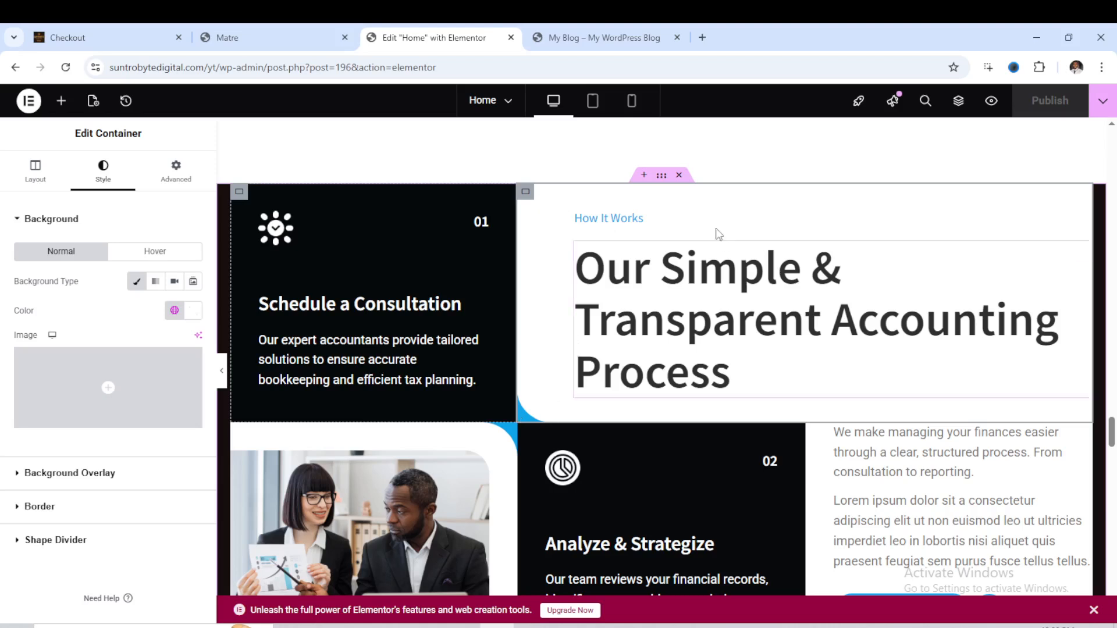
pyautogui.rightClick(527, 194)
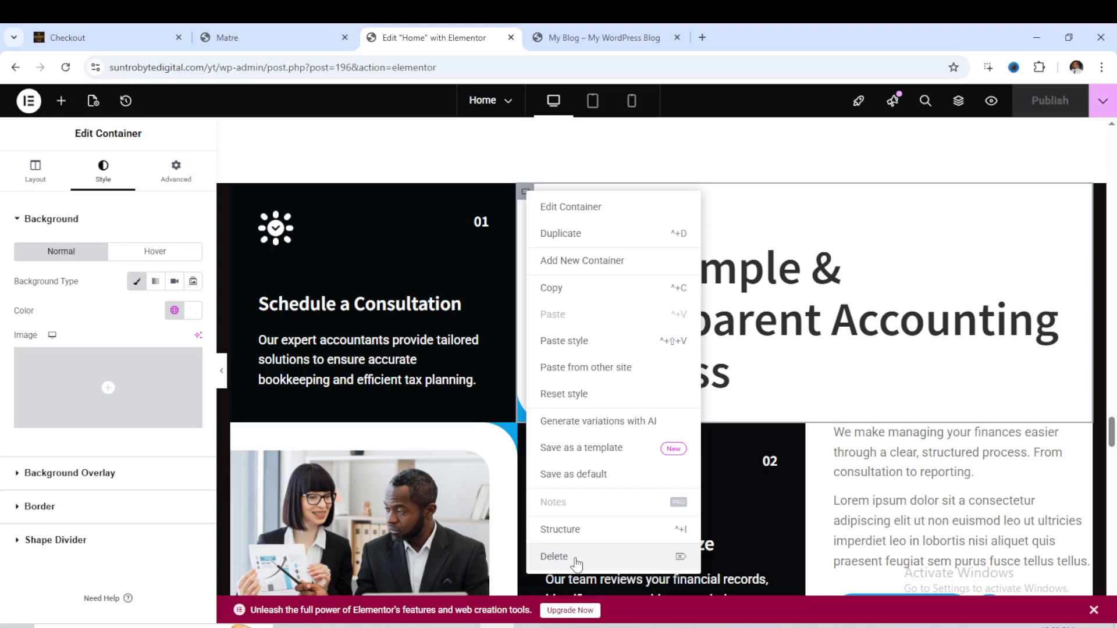
pyautogui.click(554, 557)
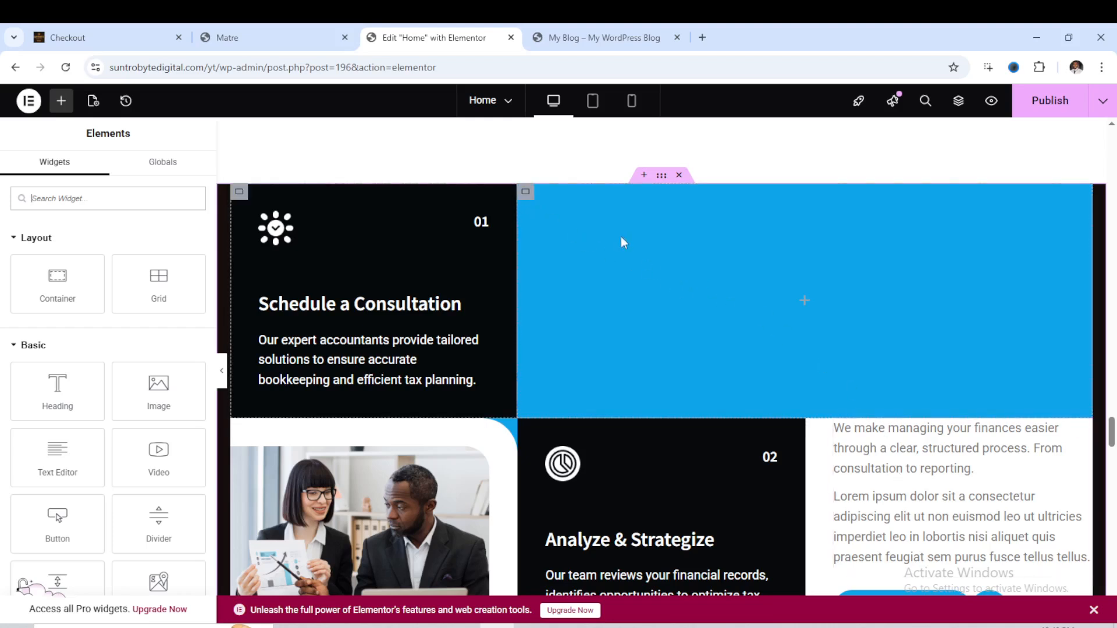
pyautogui.rightClick(588, 232)
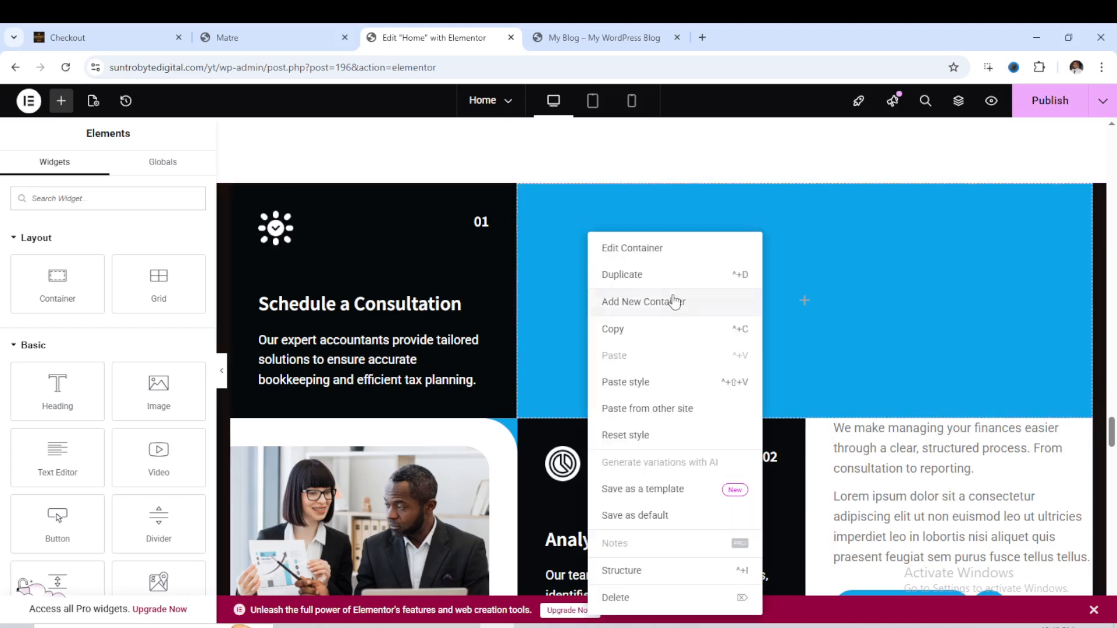
pyautogui.click(863, 288)
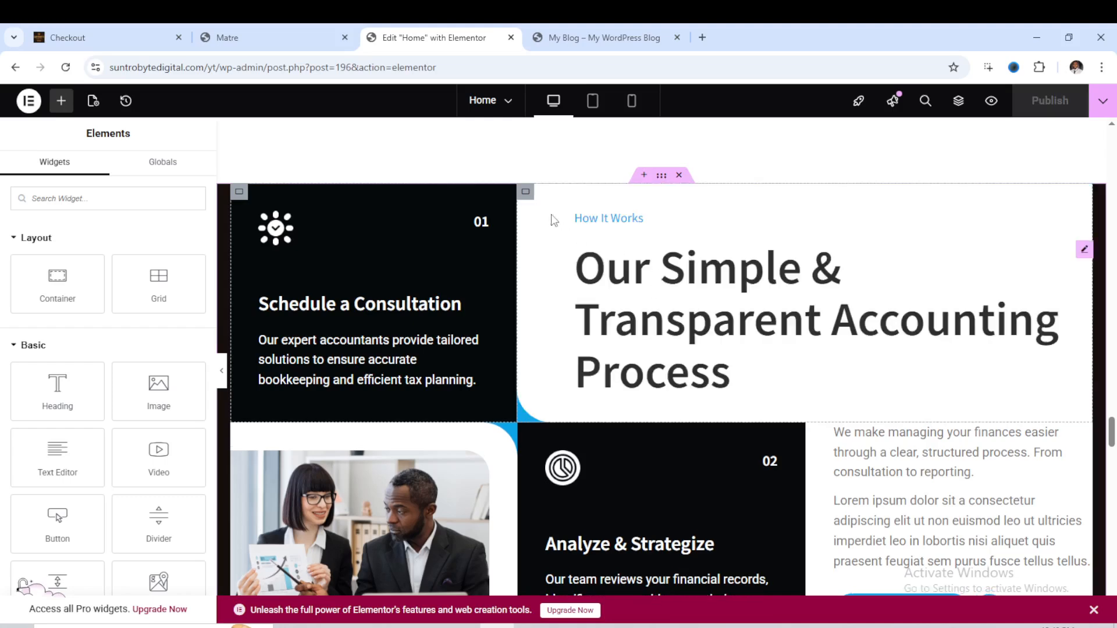
# - Copy the white container holding the How It Works heading, then delete it from its parent container
pyautogui.scroll(-5, 529, 197)
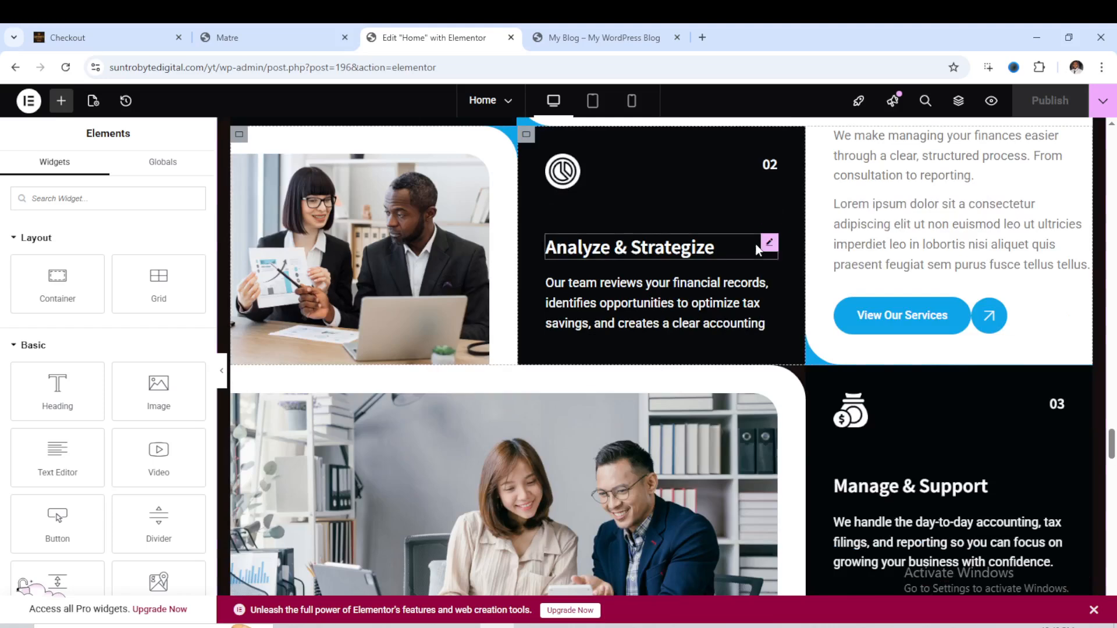
pyautogui.scroll(7, 626, 245)
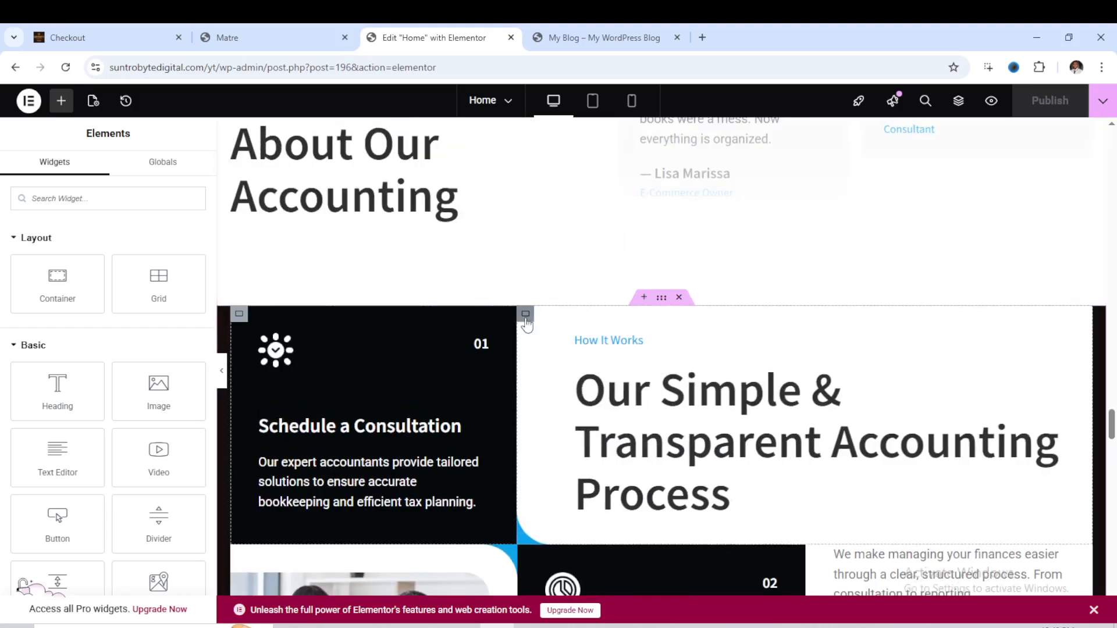
pyautogui.rightClick(528, 325)
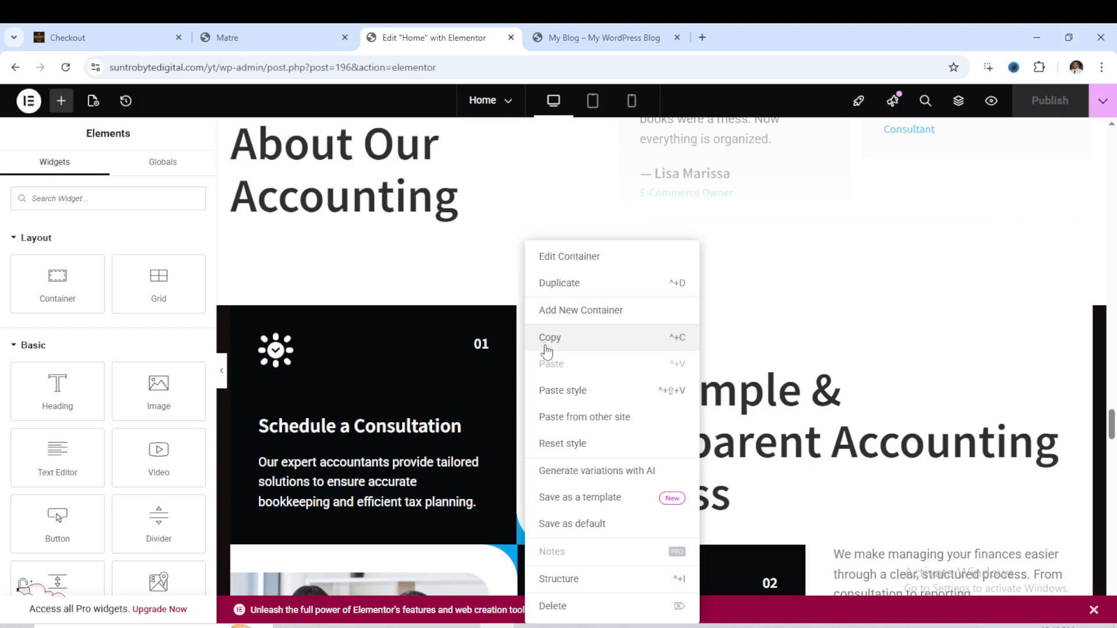
pyautogui.click(547, 338)
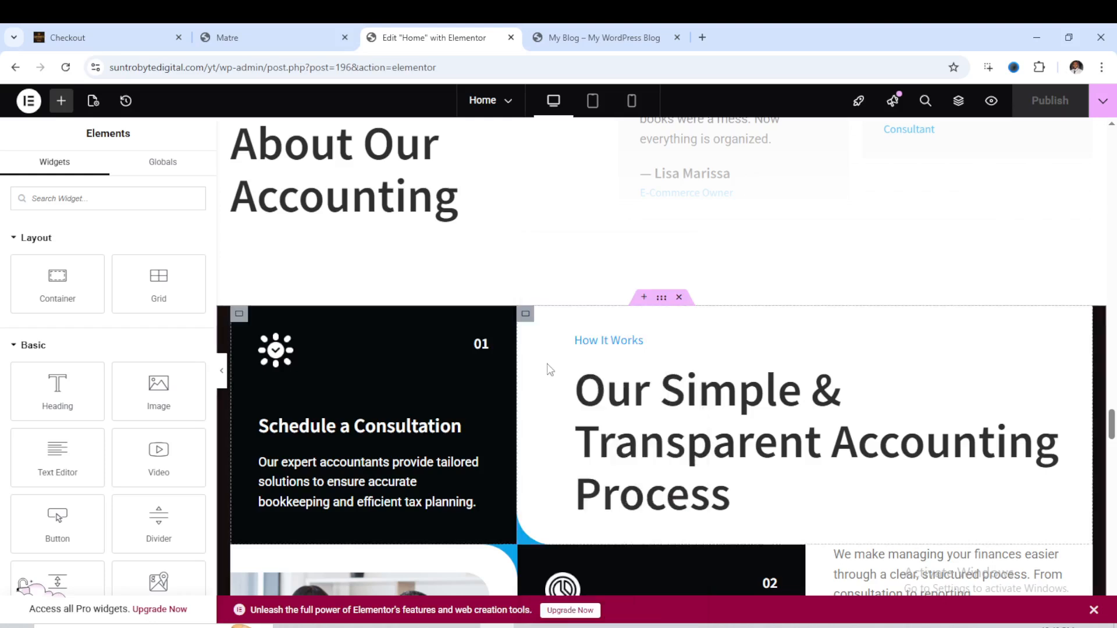
pyautogui.click(525, 322)
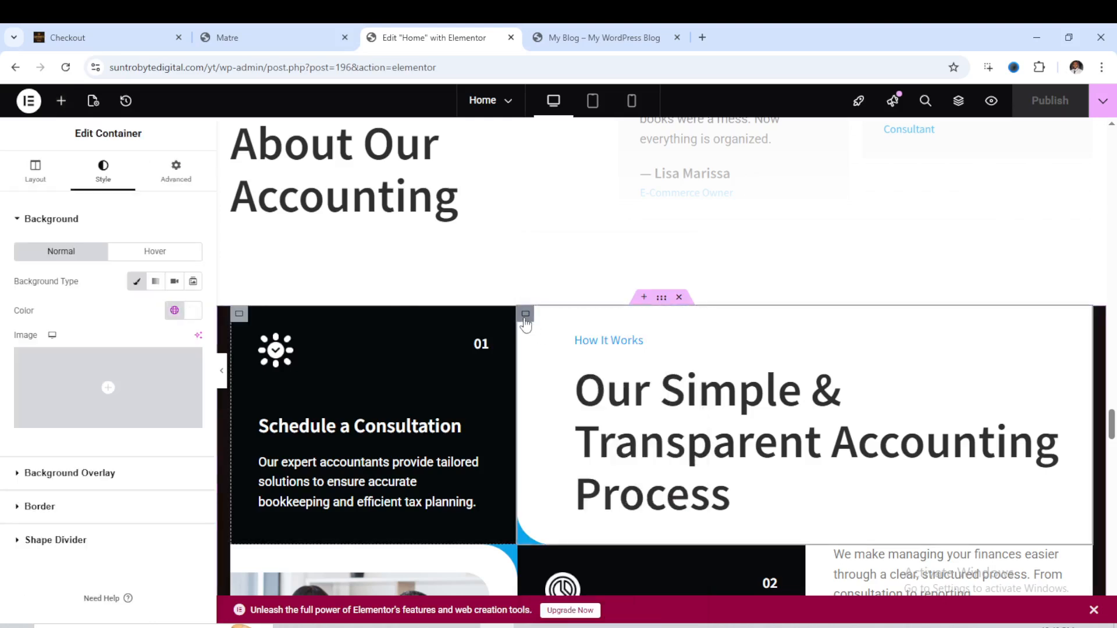
pyautogui.rightClick(525, 319)
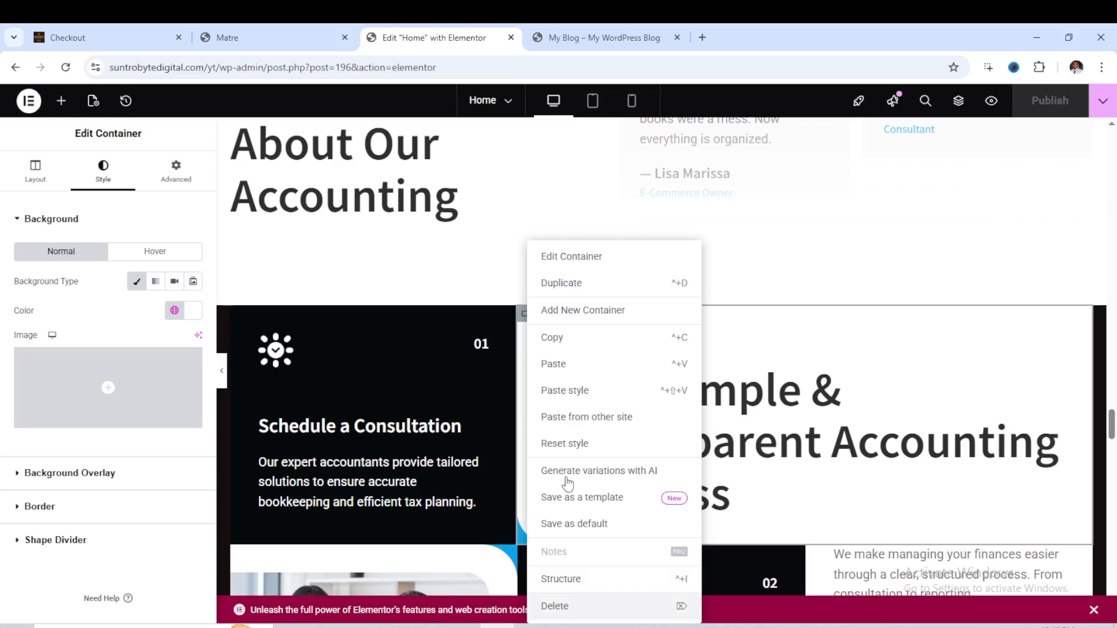
pyautogui.click(588, 606)
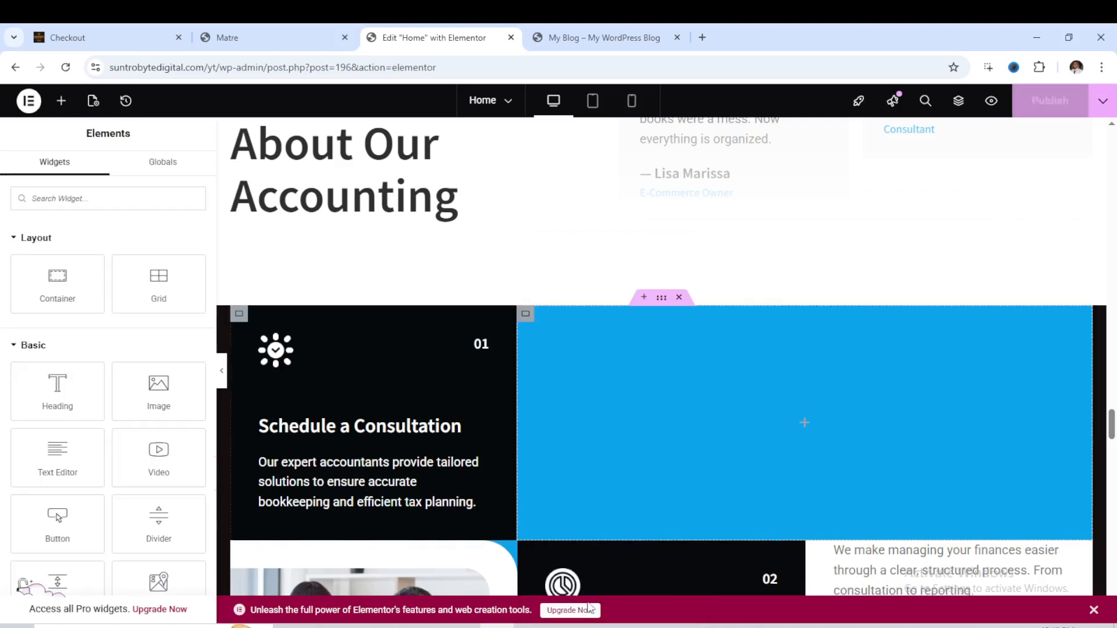
# - Set the emptied blue container's background color to near-black #010303 and paste the copied heading container back into it
pyautogui.click(526, 315)
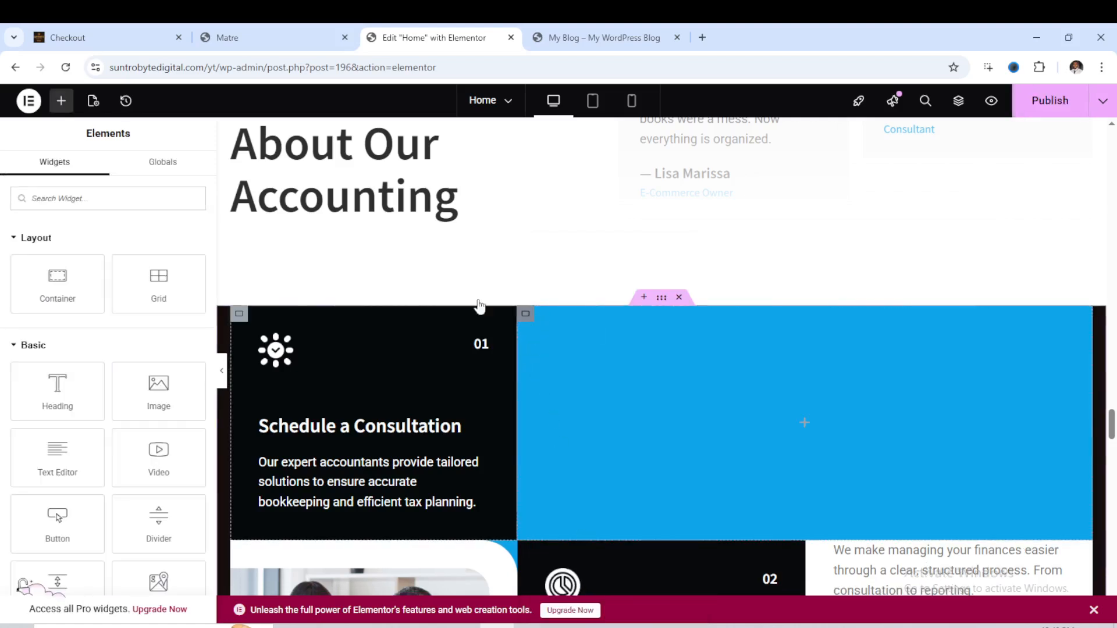
pyautogui.click(103, 177)
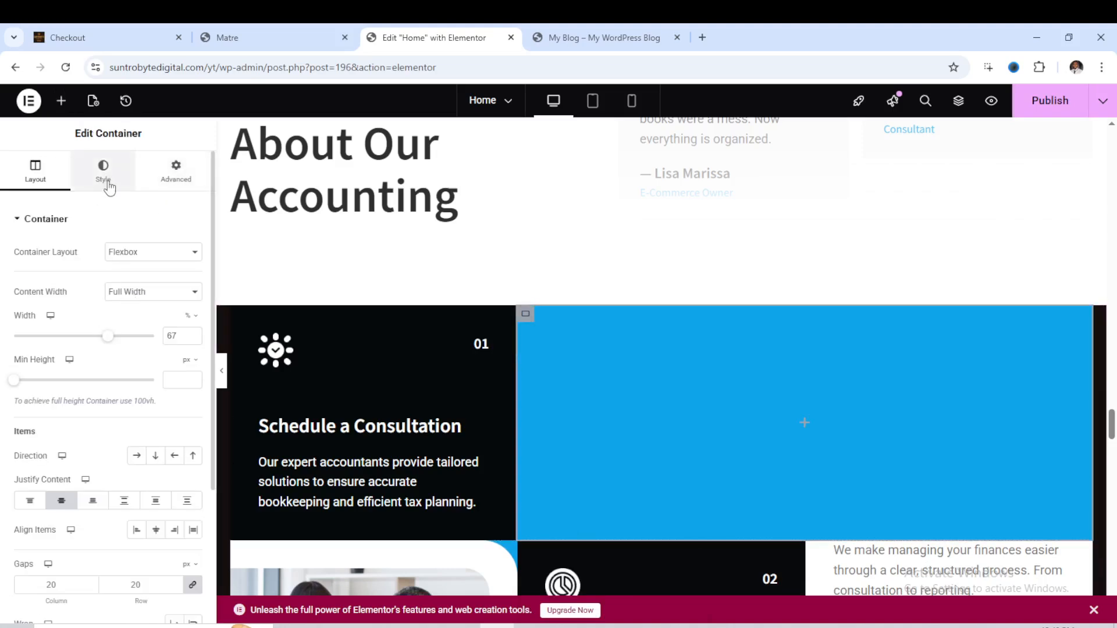
pyautogui.click(192, 313)
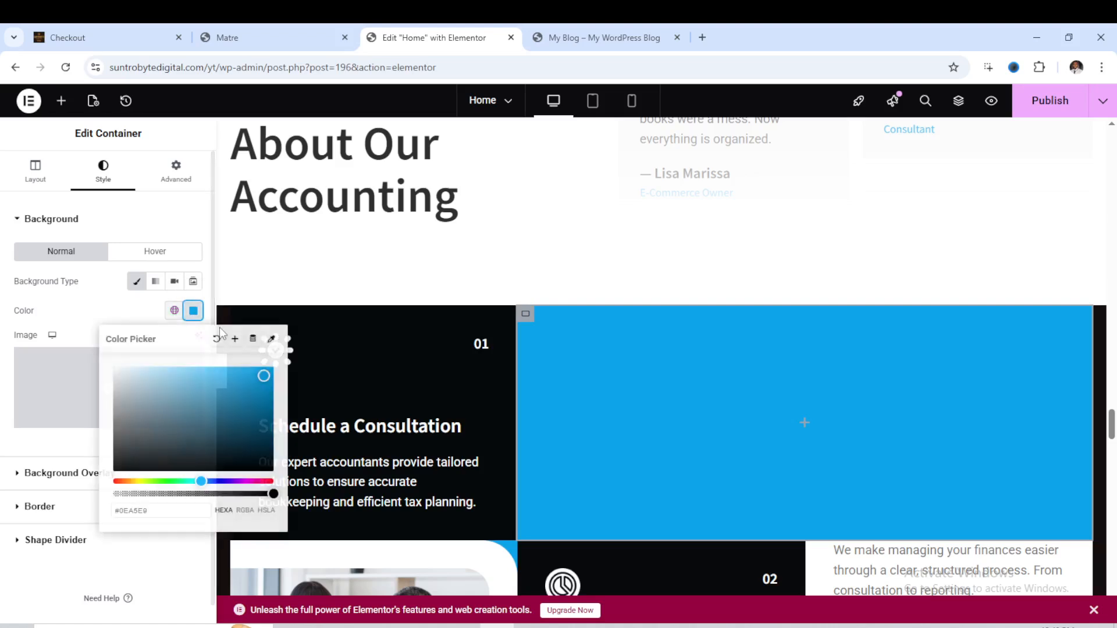
pyautogui.click(206, 470)
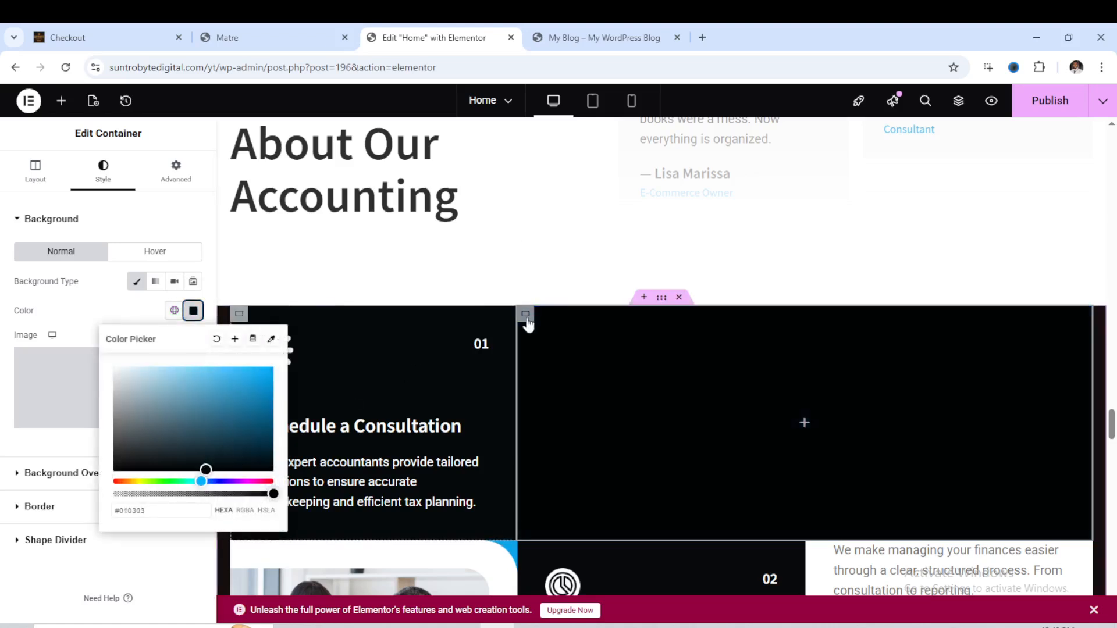
pyautogui.rightClick(527, 321)
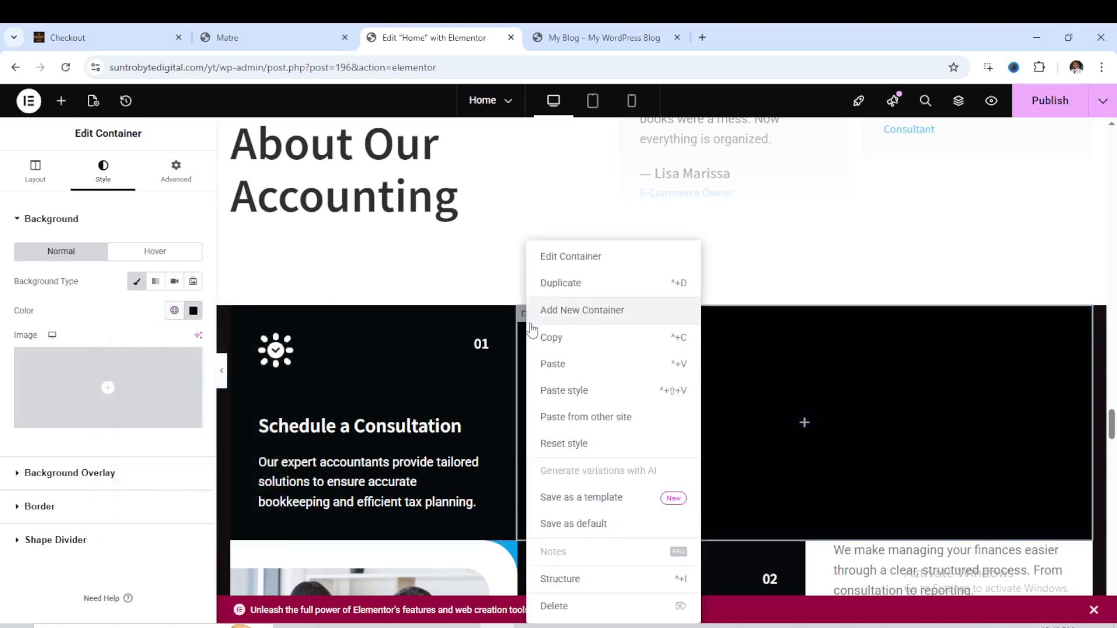
pyautogui.click(568, 379)
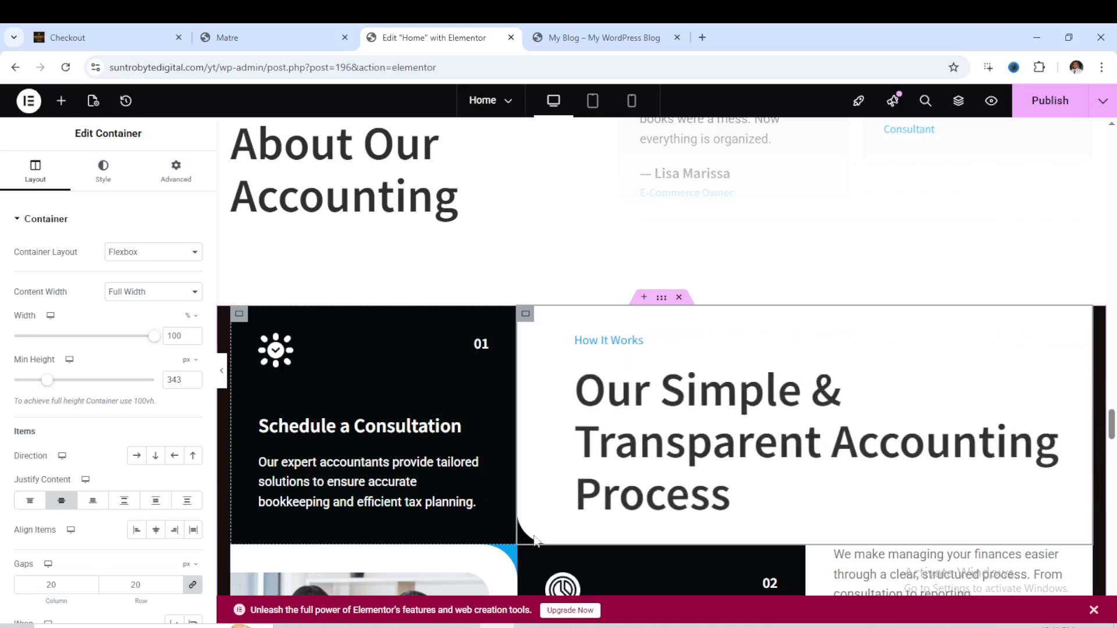
# - Copy the white container with the two-colleagues photo below the Schedule a Consultation card, then delete it from its parent container
pyautogui.scroll(-2, 773, 314)
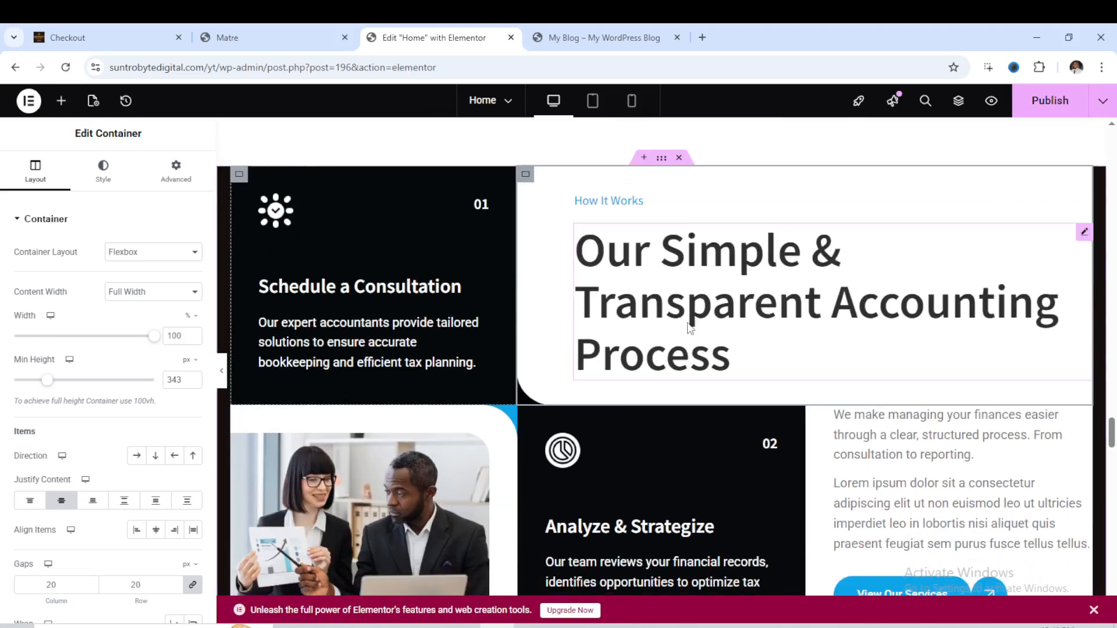
pyautogui.rightClick(243, 419)
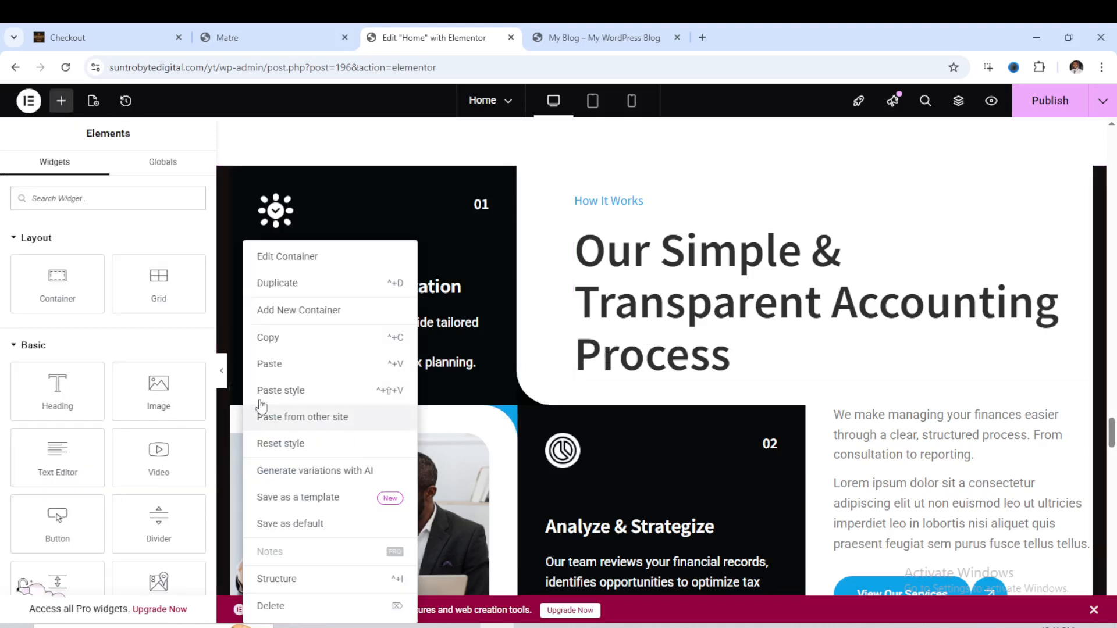
pyautogui.click(269, 343)
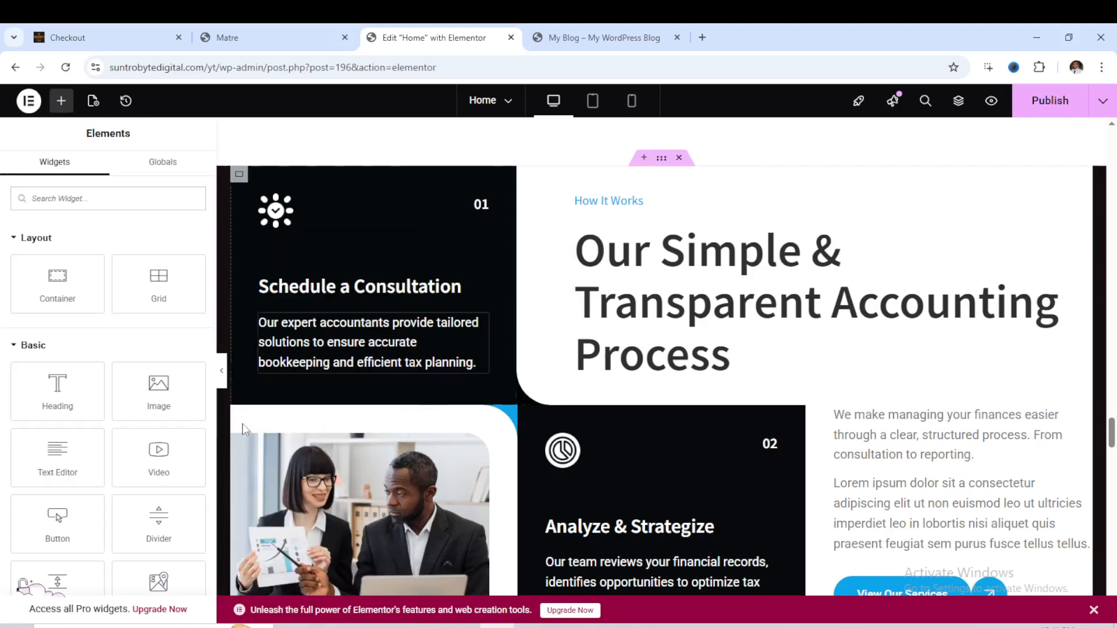
pyautogui.rightClick(241, 422)
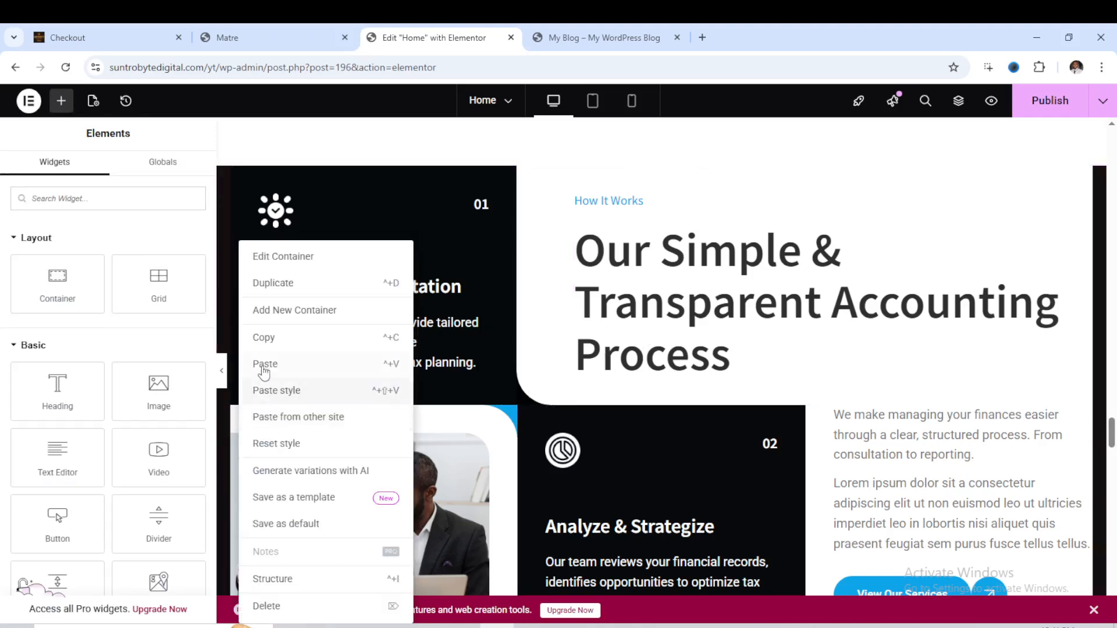
pyautogui.click(271, 606)
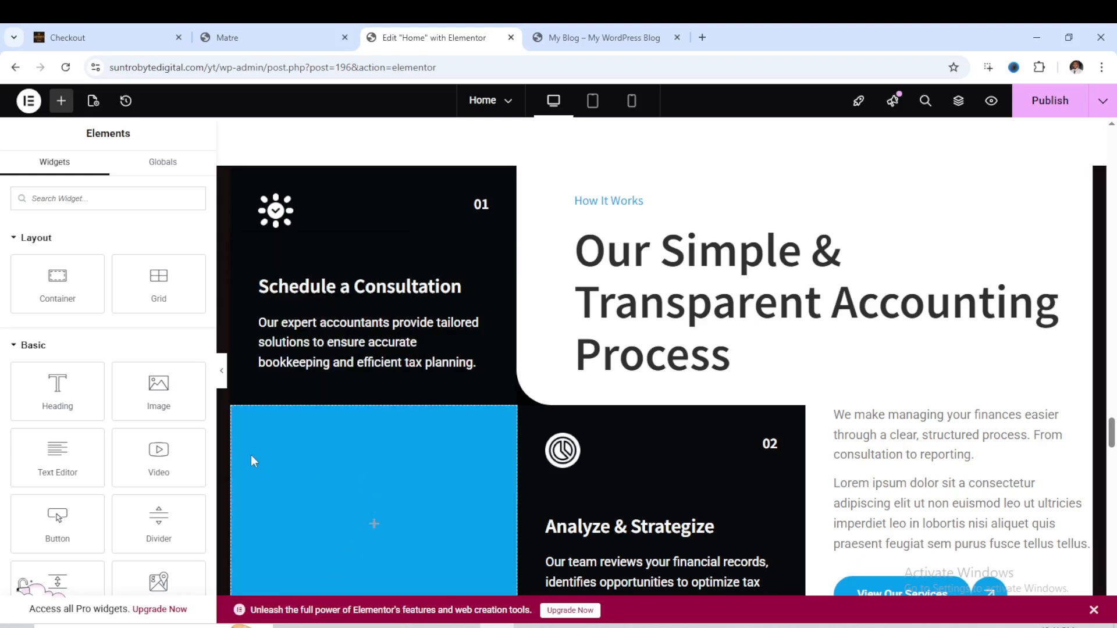
# - Set the emptied blue container below the Schedule a Consultation card to near-black background color #05090A
pyautogui.click(239, 415)
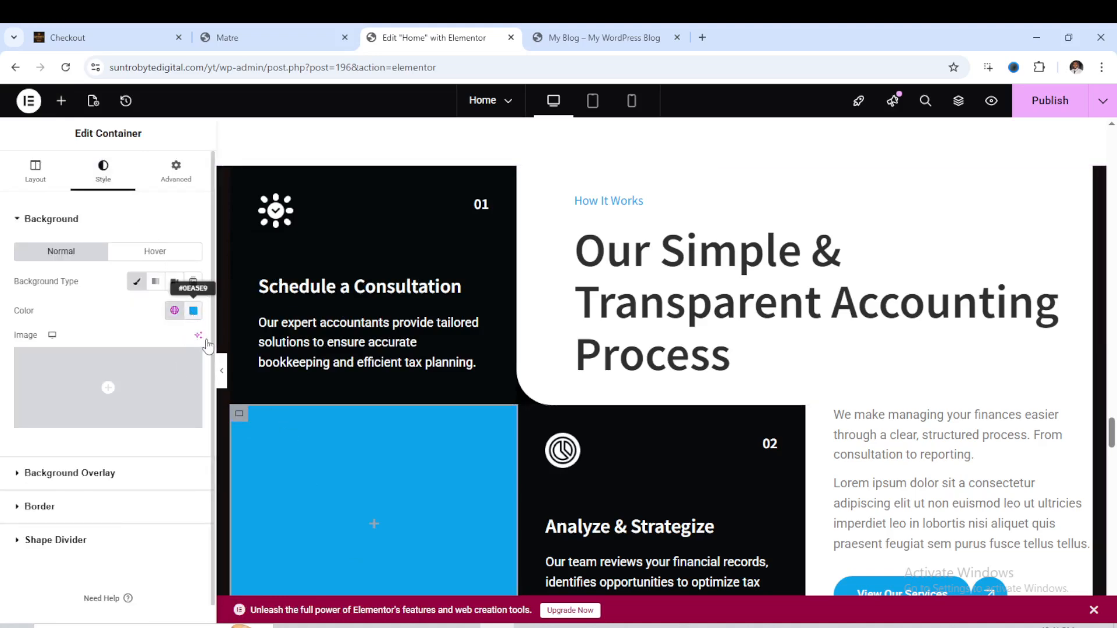
pyautogui.click(193, 310)
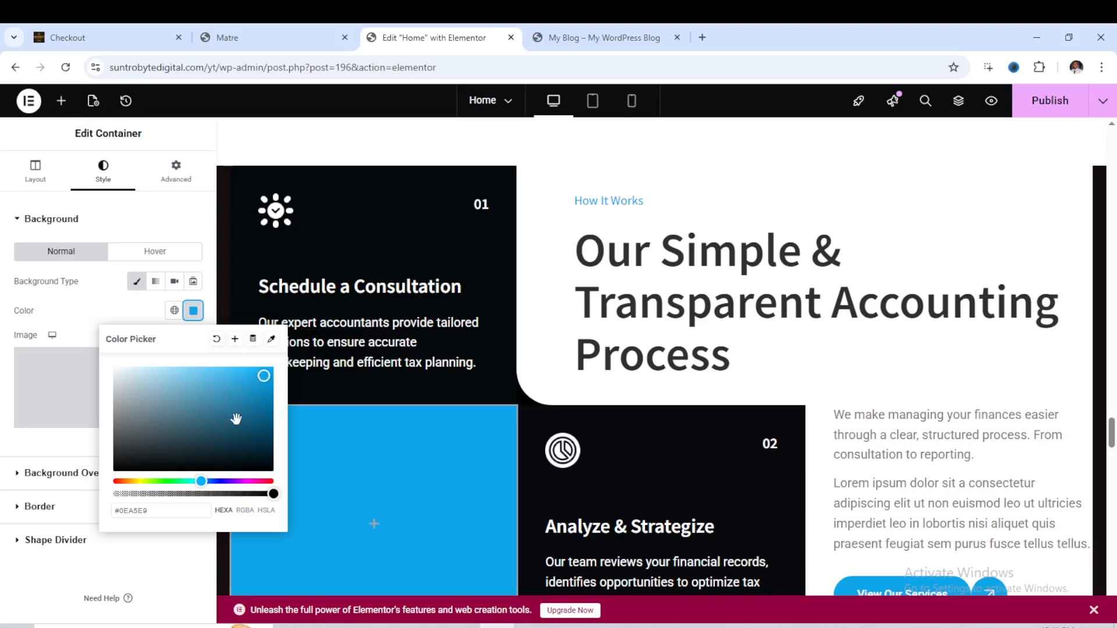
pyautogui.moveTo(236, 418); pyautogui.dragTo(187, 467)
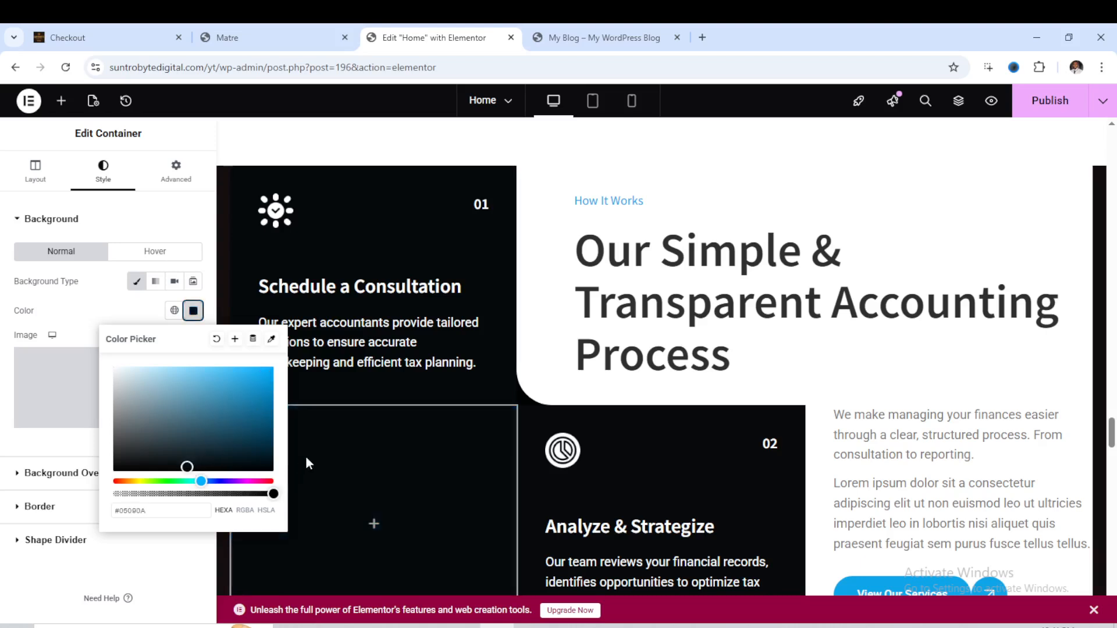
# - Paste the copied two-colleagues photo container into the emptied dark container below the Schedule a Consultation card
pyautogui.click(323, 449)
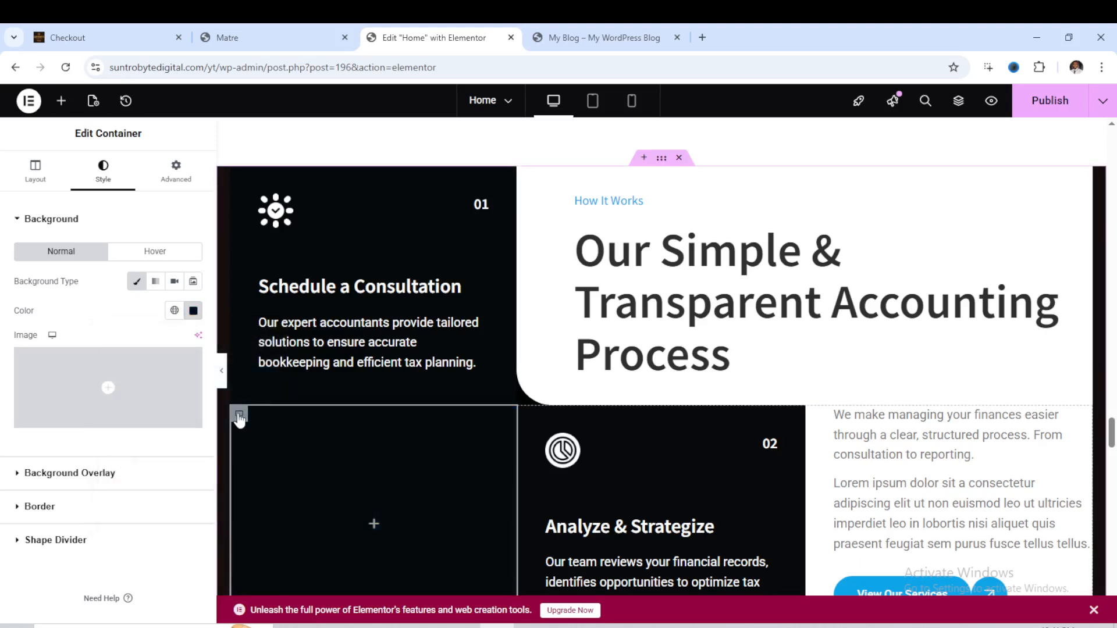
pyautogui.rightClick(240, 419)
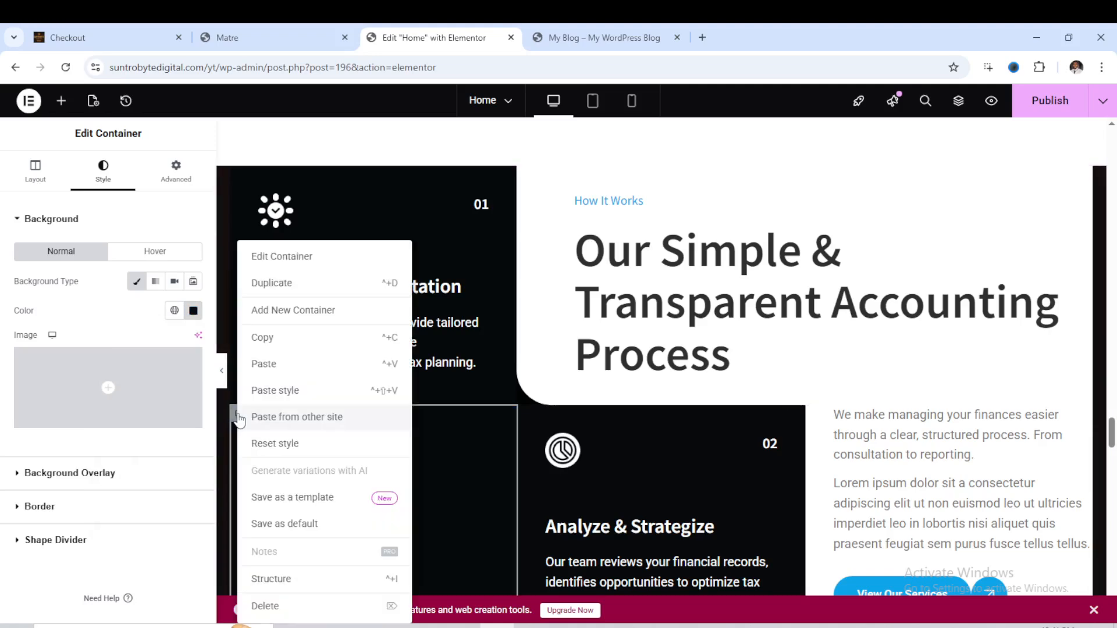
pyautogui.click(261, 365)
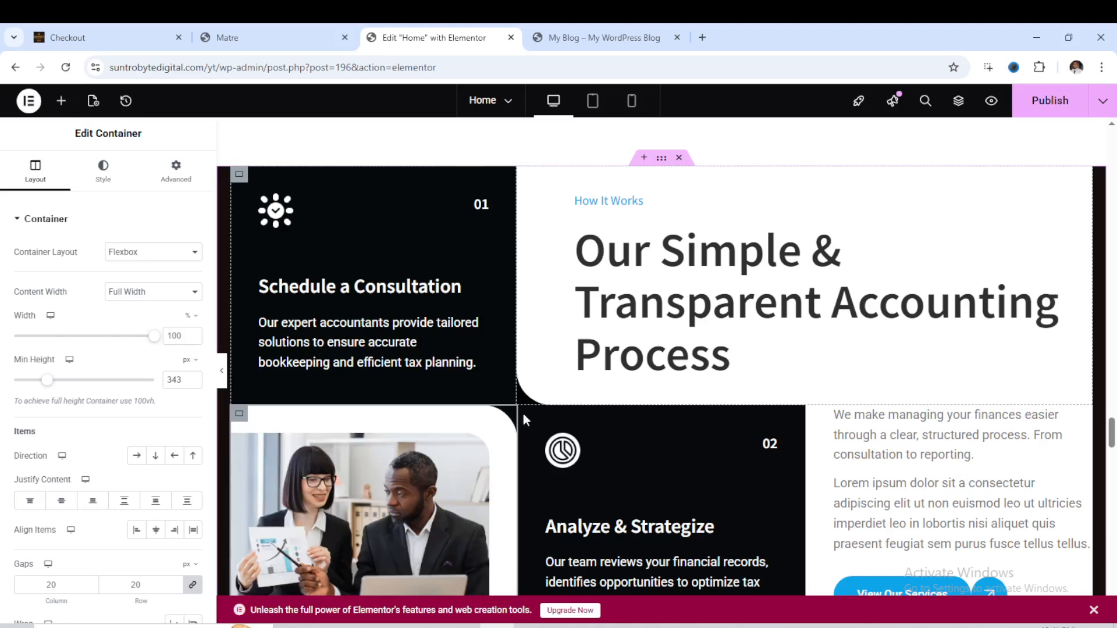
pyautogui.scroll(-4, 684, 410)
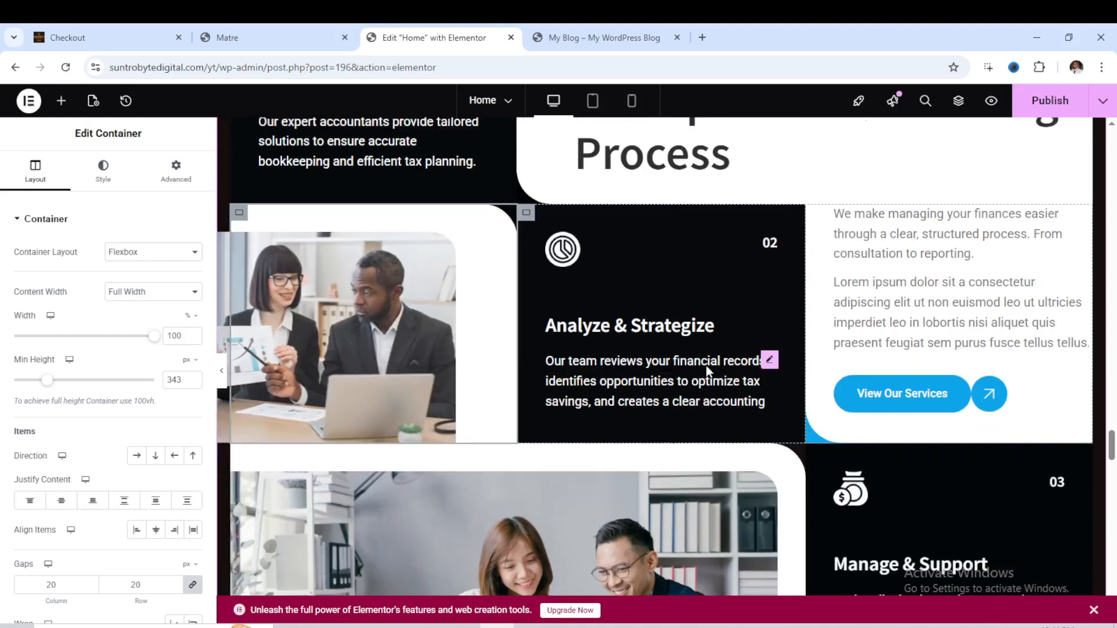
pyautogui.scroll(3, 774, 329)
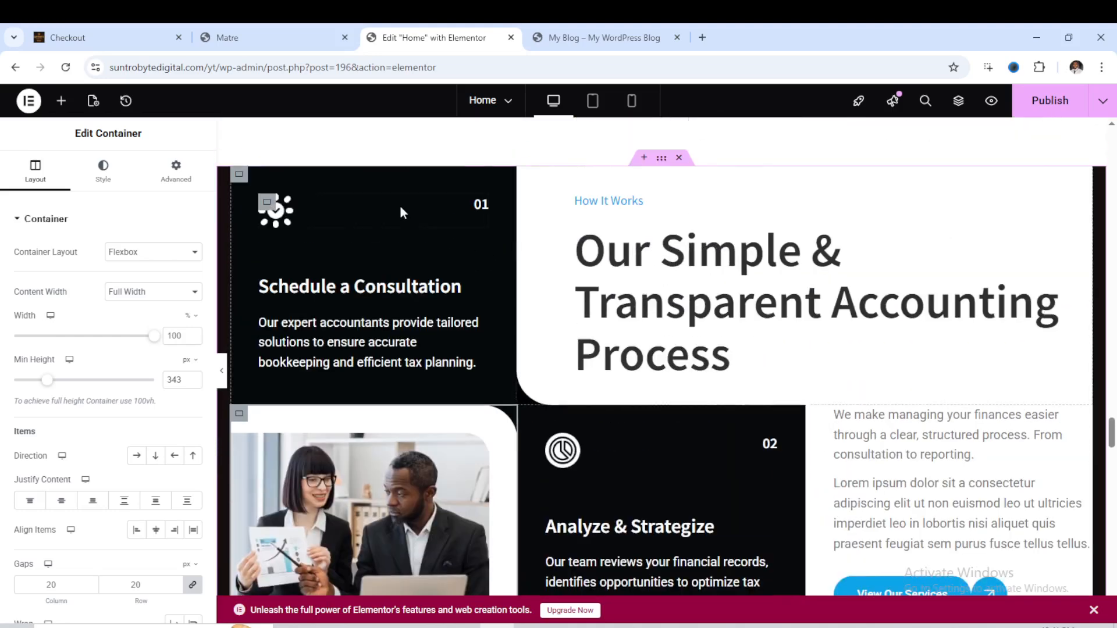
pyautogui.scroll(-3, 611, 397)
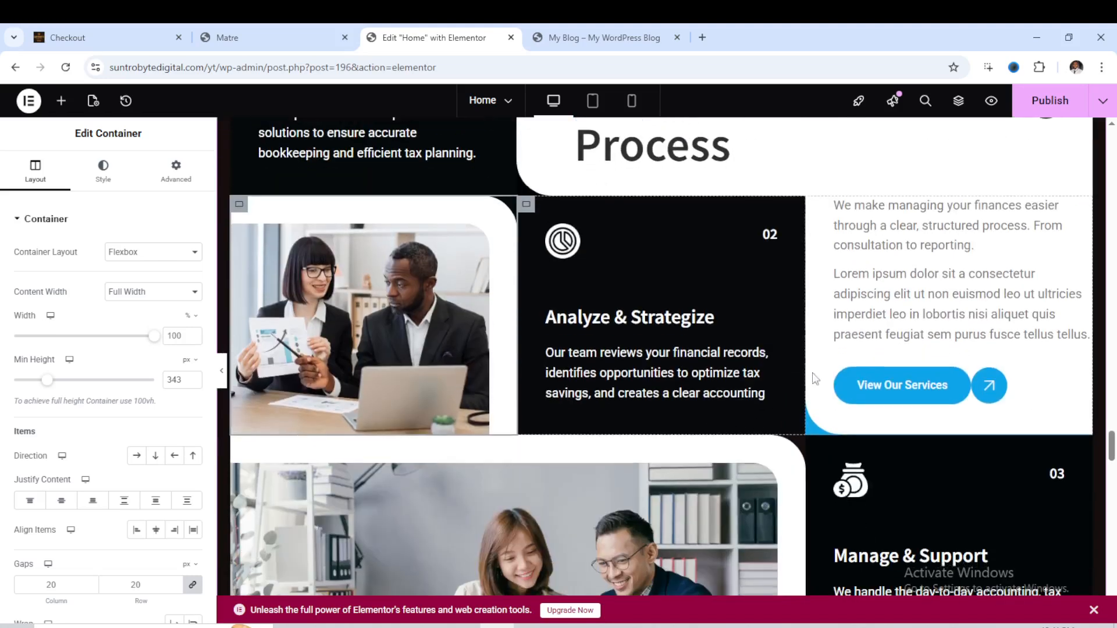
# - Publish the page changes, then reload the live home page and check its How It Works section
pyautogui.click(1062, 102)
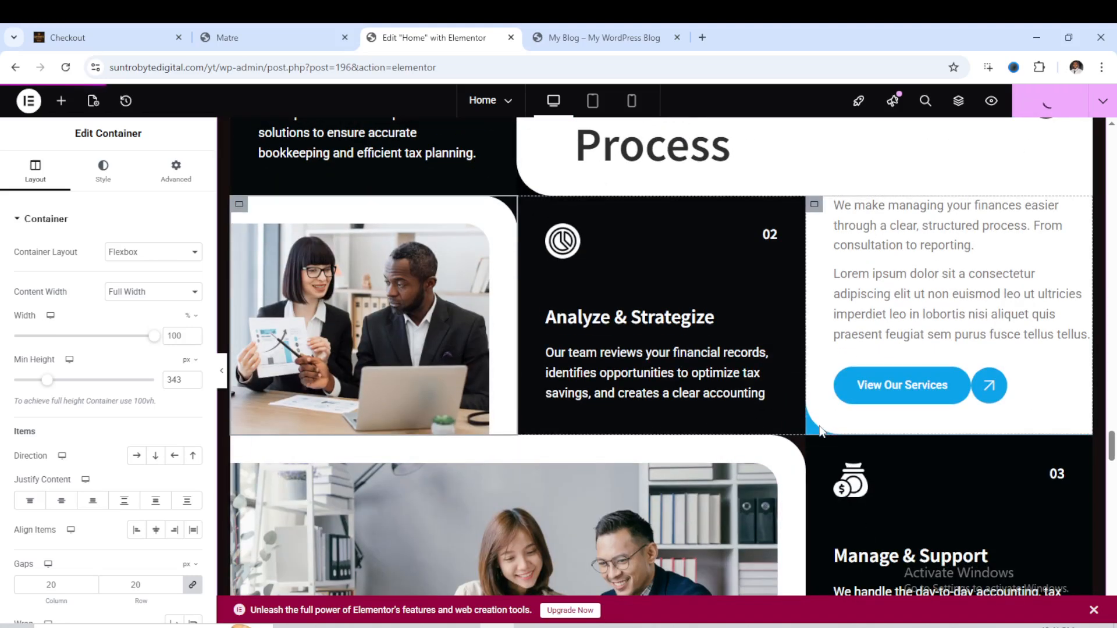
pyautogui.click(616, 38)
pyautogui.click(66, 67)
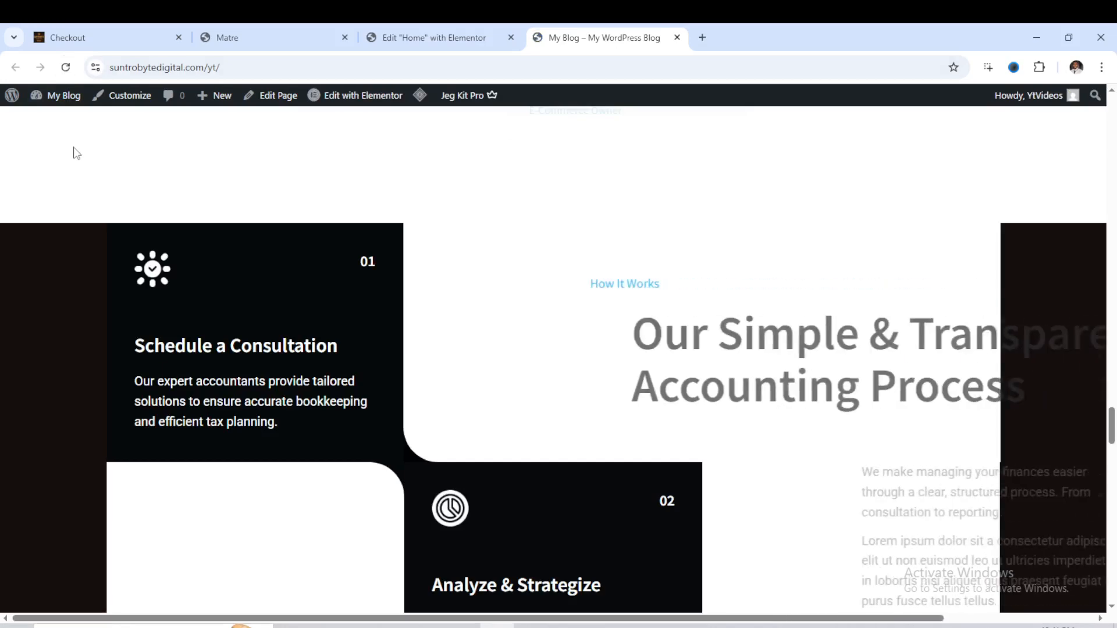
pyautogui.scroll(-8, 1070, 281)
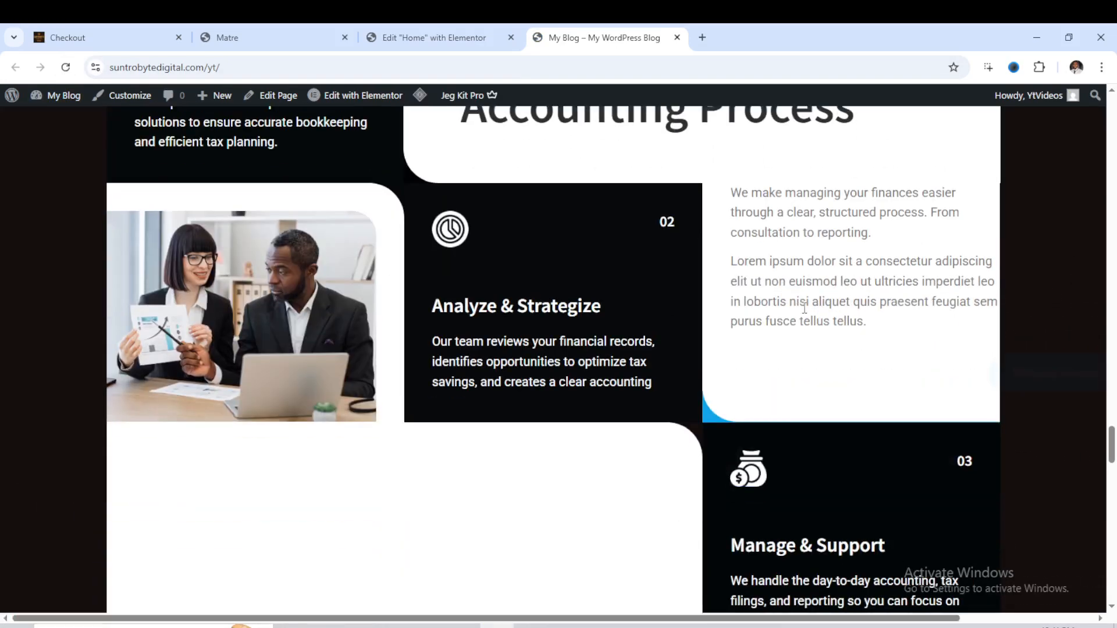
pyautogui.scroll(4, 1039, 334)
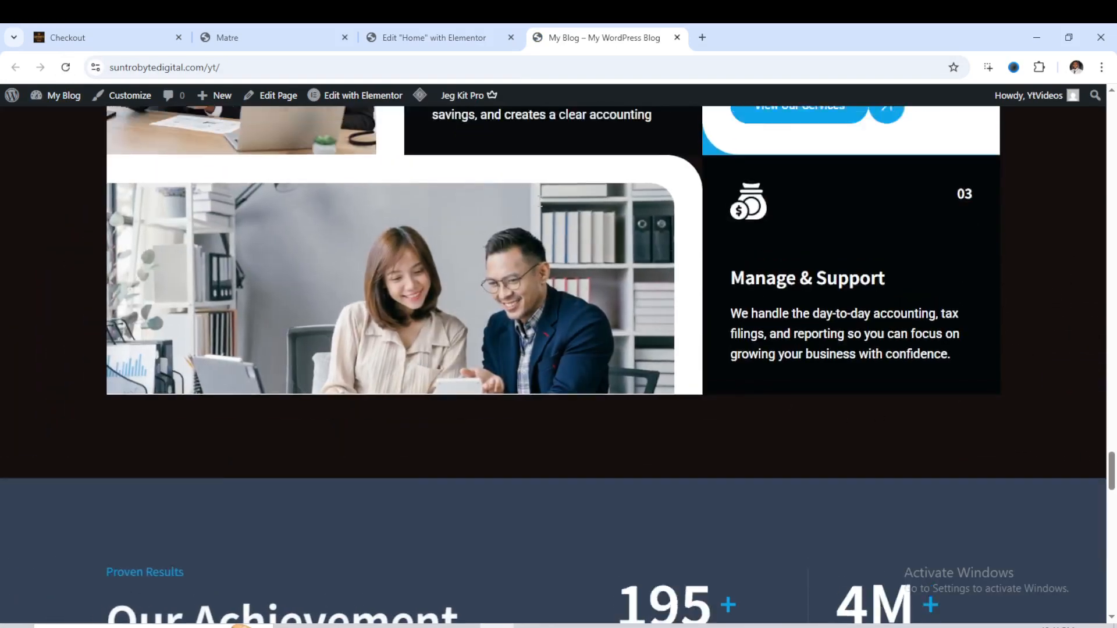
# - Back in the Elementor editor, set the outer How It Works section's background color to white #fff
pyautogui.click(439, 32)
pyautogui.scroll(10, 673, 212)
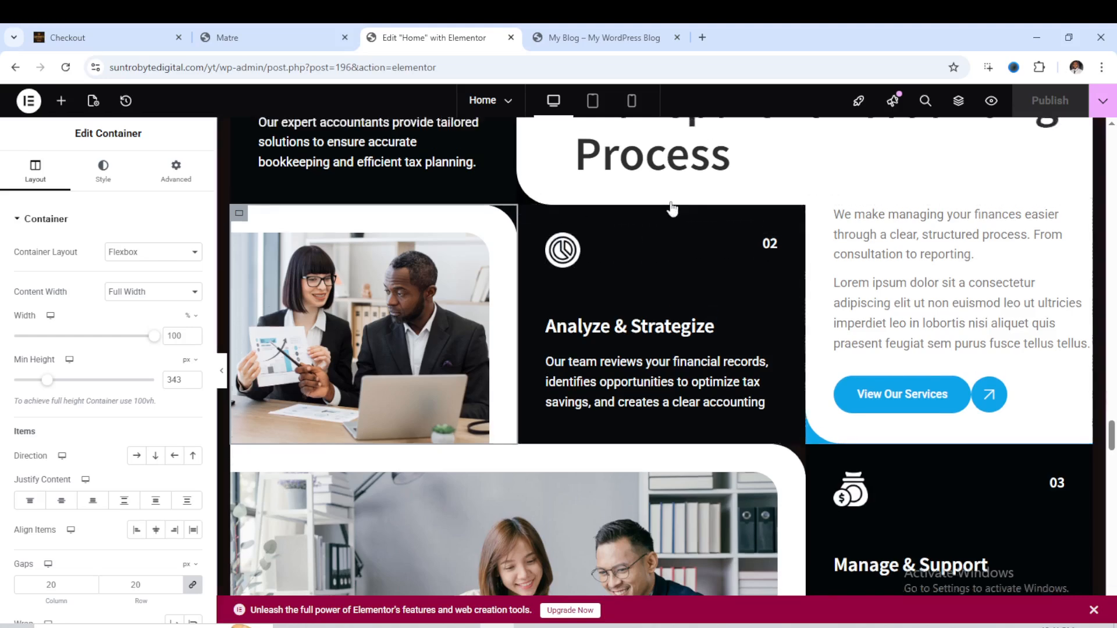
pyautogui.moveTo(645, 384)
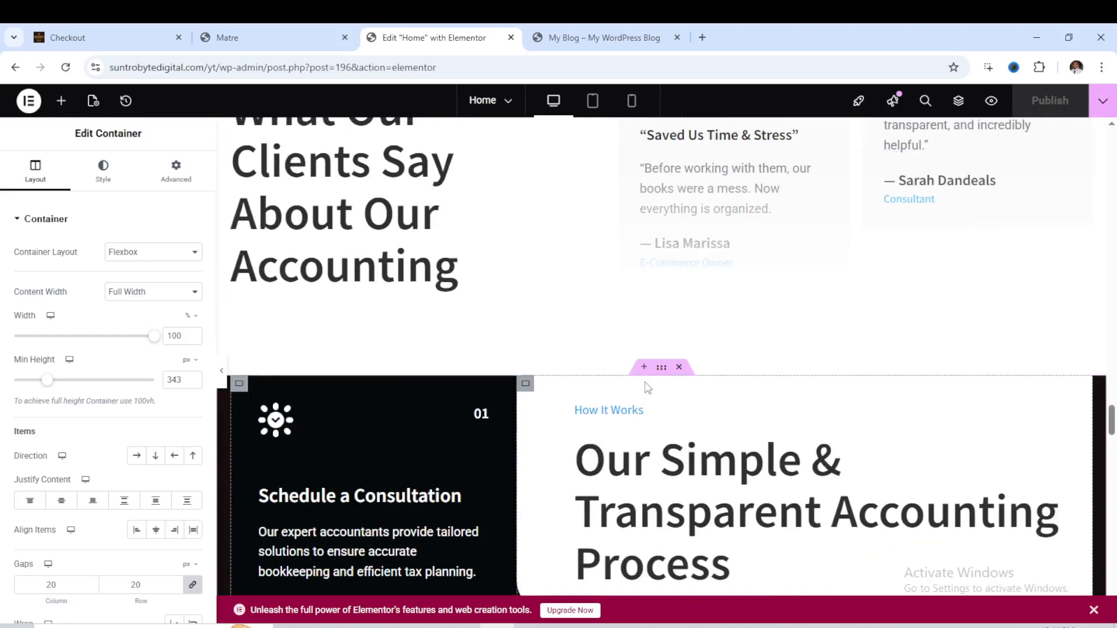
pyautogui.click(103, 172)
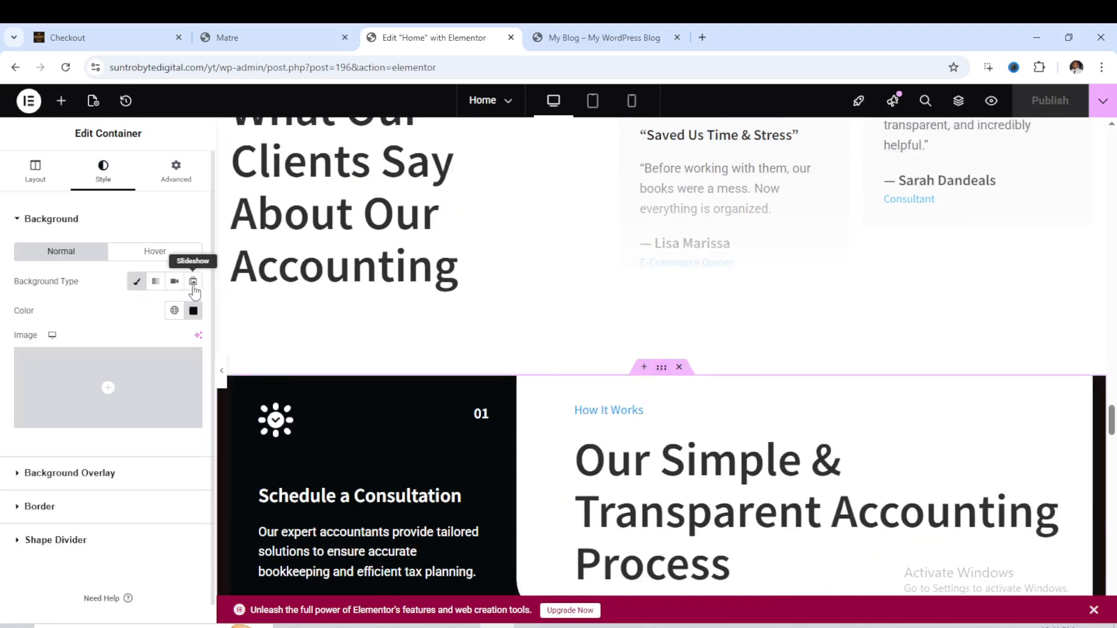
pyautogui.click(193, 310)
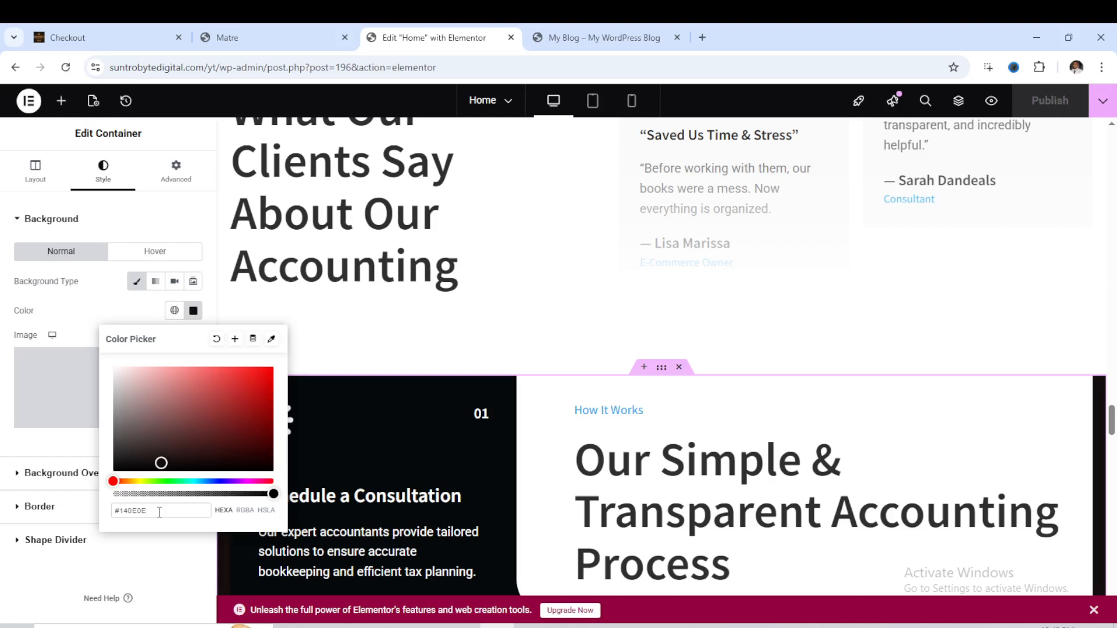
pyautogui.press('BackSpace')
pyautogui.press('BackSpace')
pyautogui.press('BackSpace')
pyautogui.press('BackSpace')
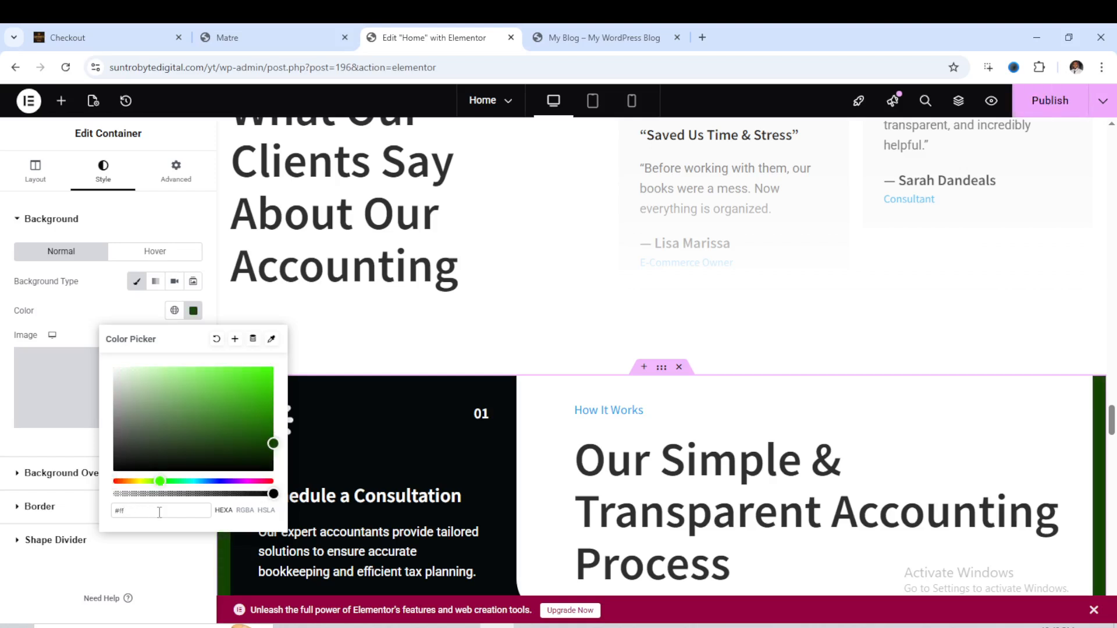
pyautogui.write('fff')
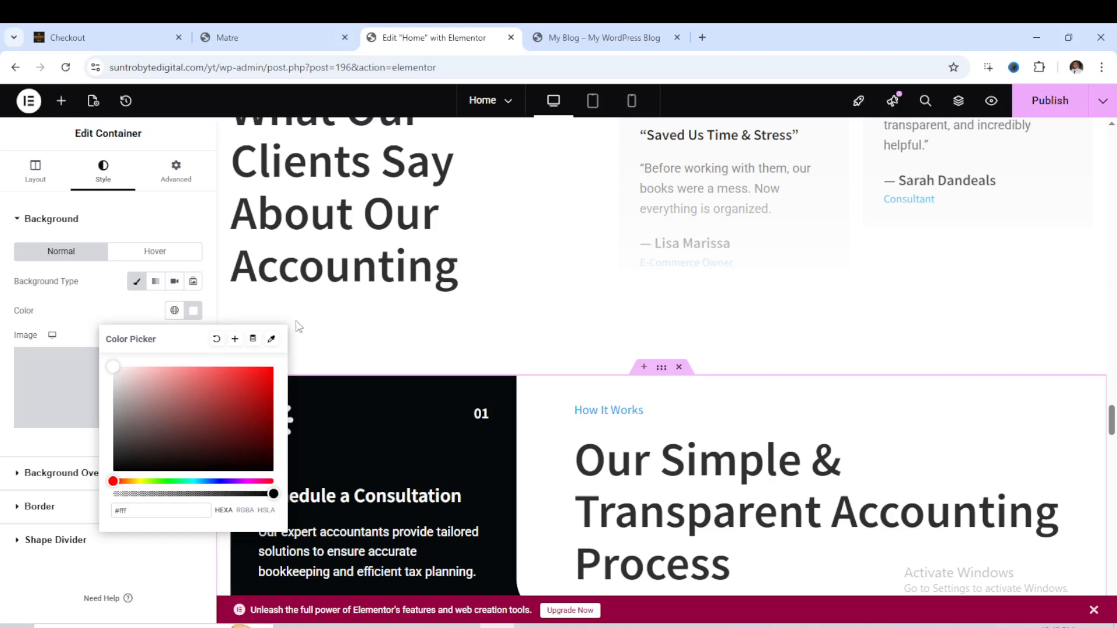
pyautogui.click(368, 309)
# - Publish the white section background and reload the live home page
pyautogui.click(1044, 100)
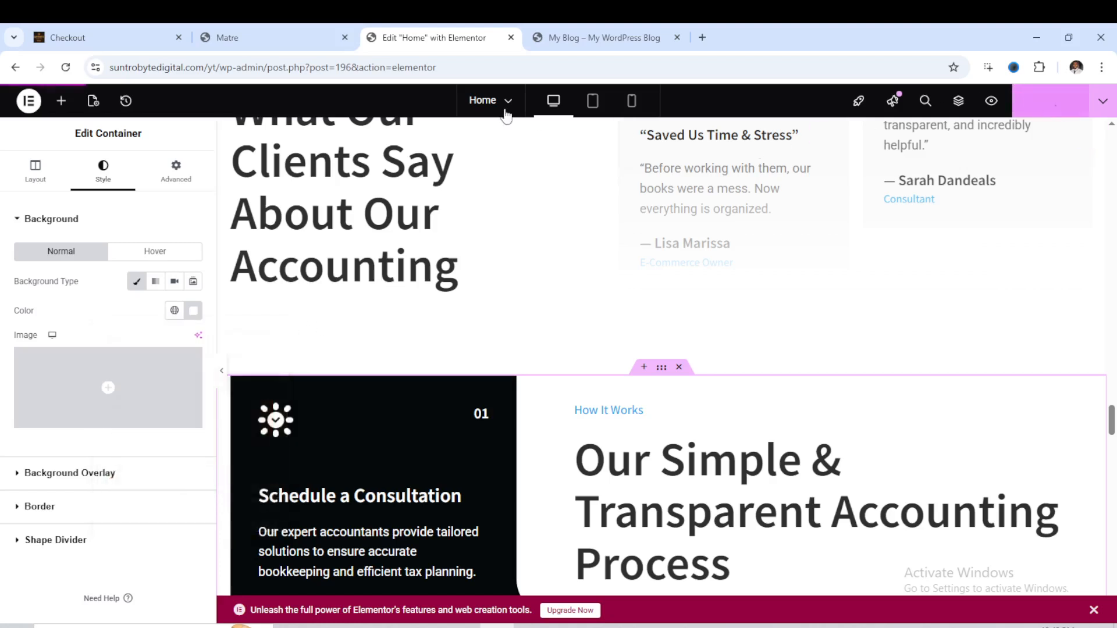
pyautogui.click(586, 42)
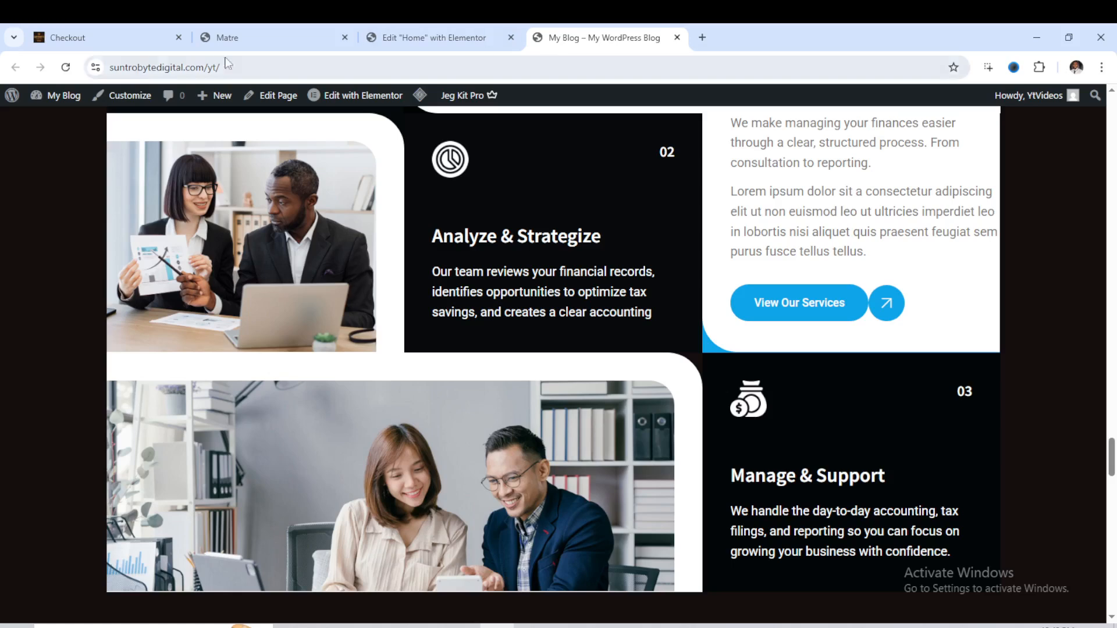
pyautogui.click(69, 66)
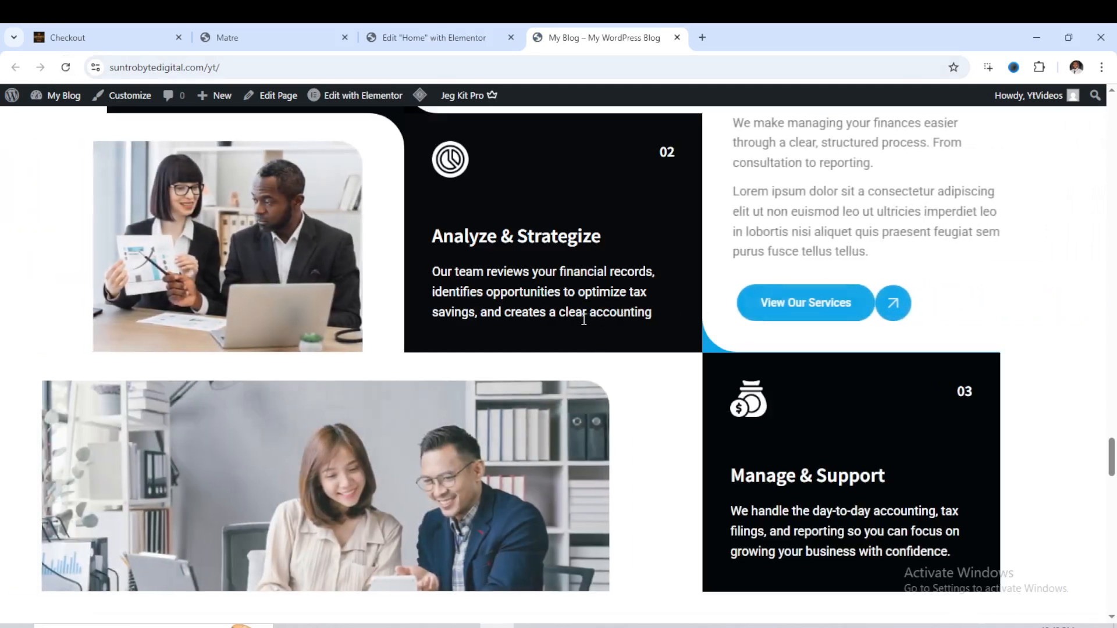
# - Review the live home page from the client testimonials through the How It Works section down to the footer
pyautogui.scroll(4, 621, 341)
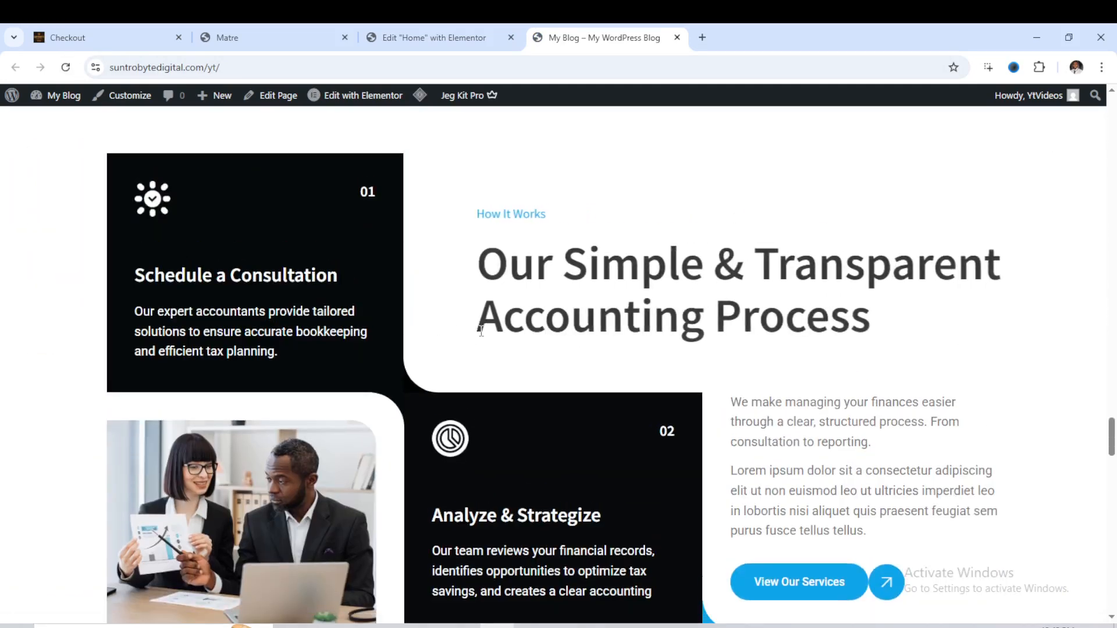
pyautogui.scroll(-3, 698, 326)
pyautogui.scroll(5, 814, 329)
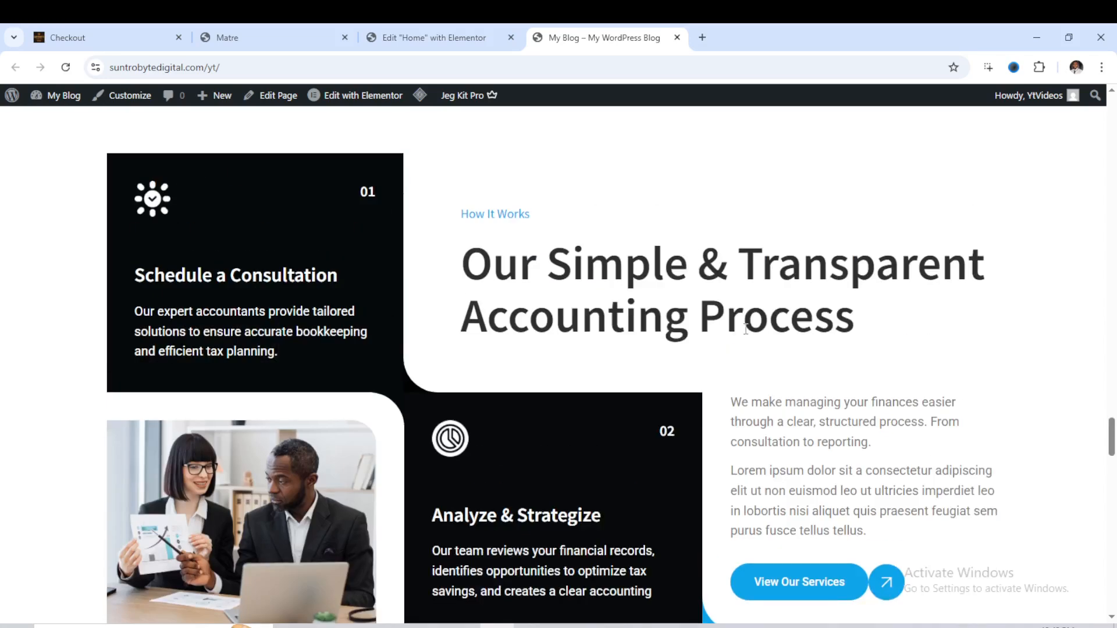
pyautogui.scroll(2, 899, 314)
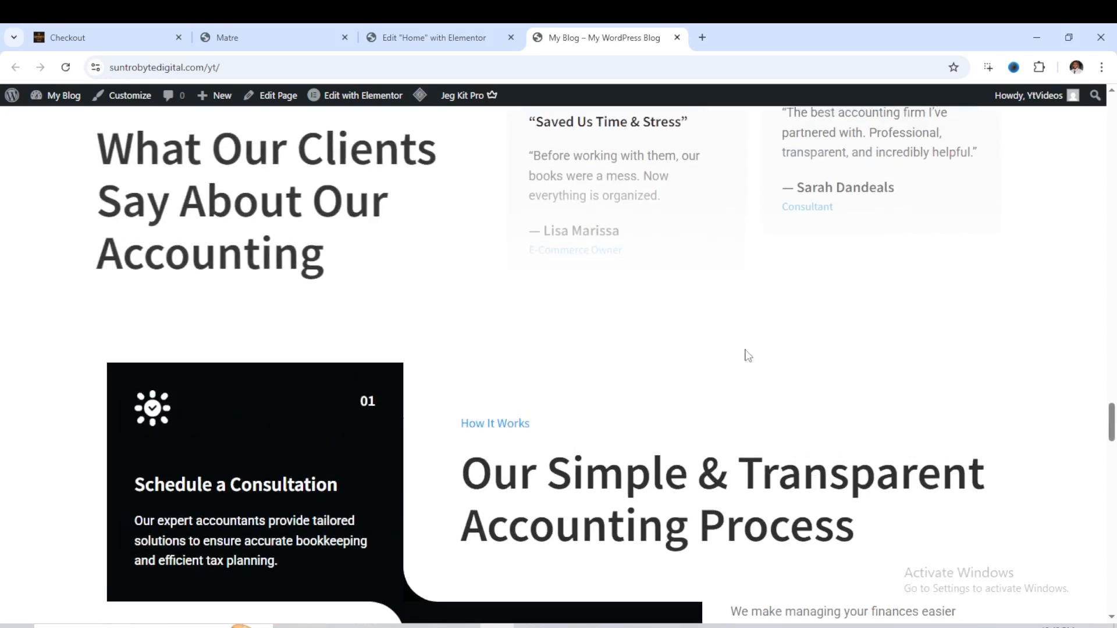
pyautogui.scroll(-5, 835, 361)
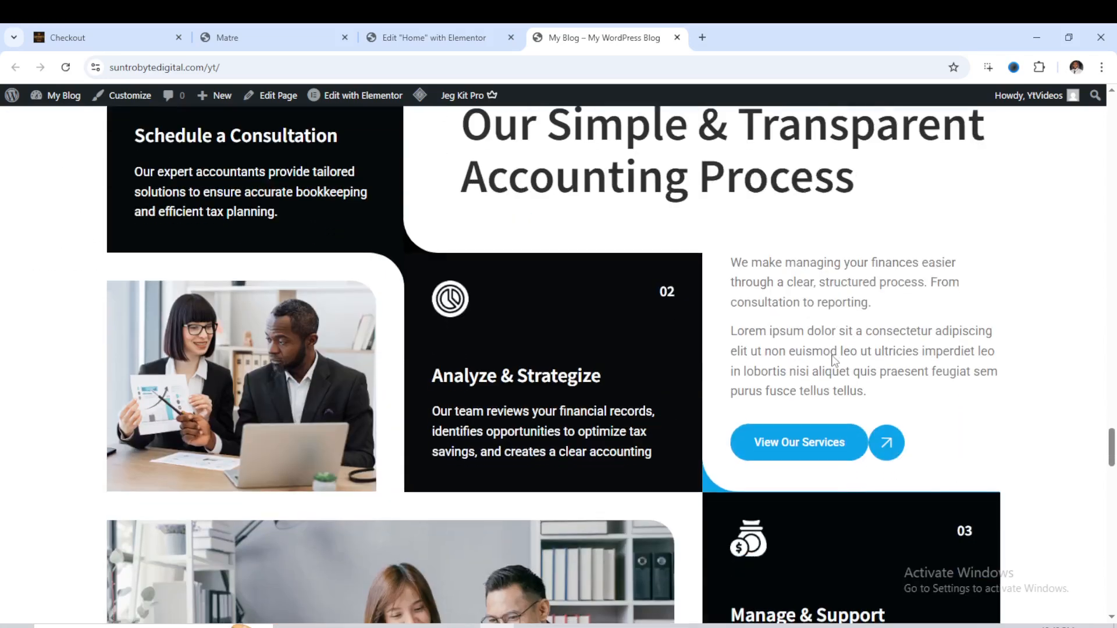
pyautogui.scroll(-2, 699, 395)
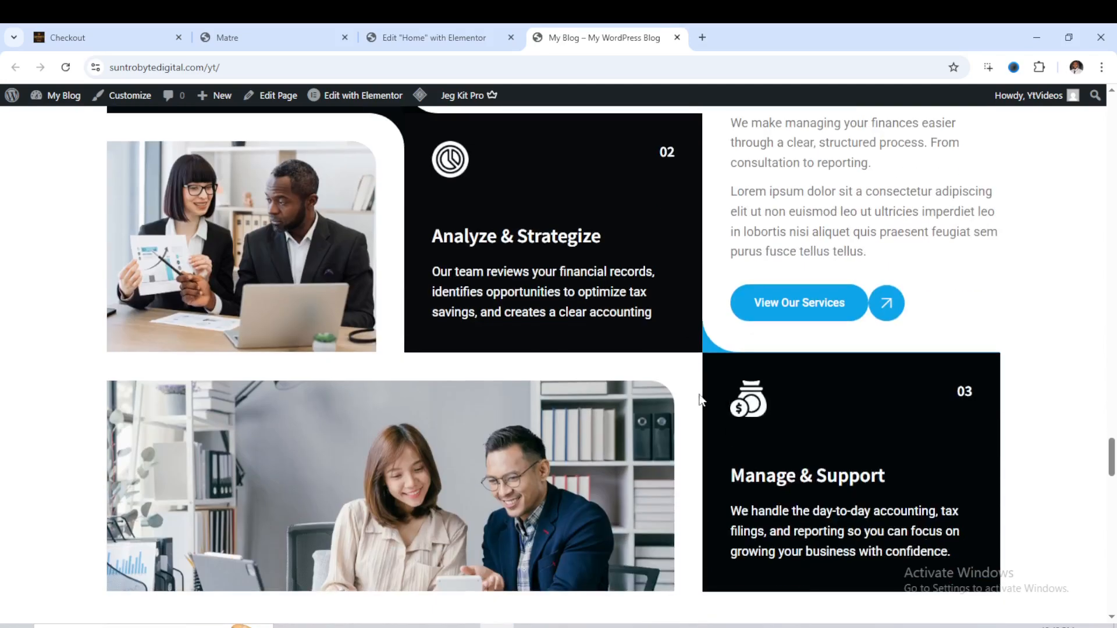
pyautogui.scroll(-1, 703, 397)
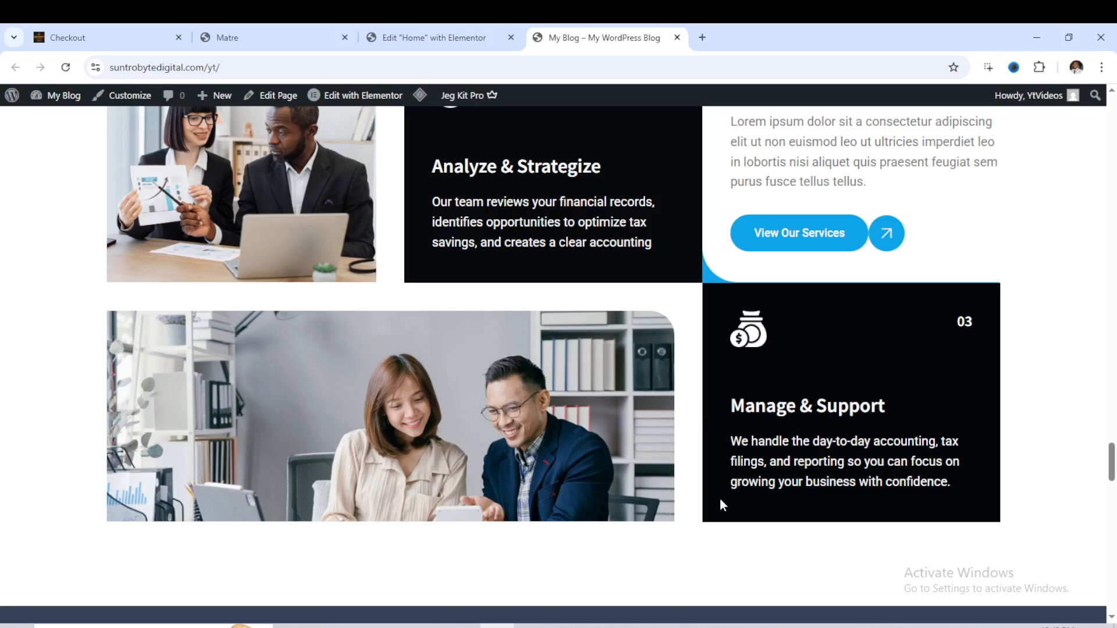
pyautogui.scroll(-15, 712, 493)
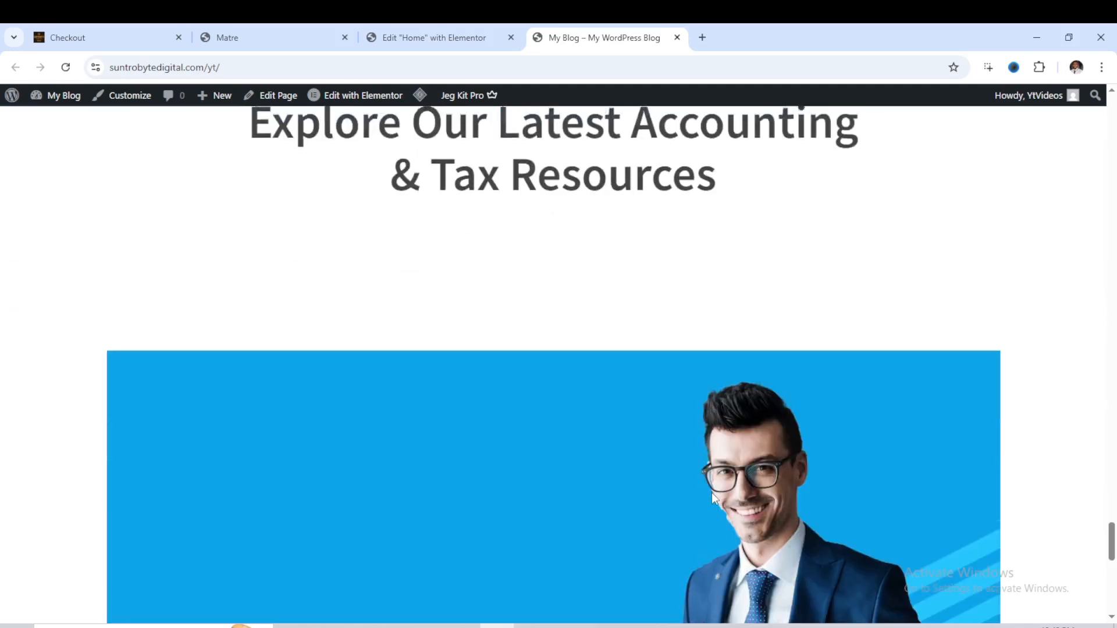
pyautogui.scroll(-10, 711, 493)
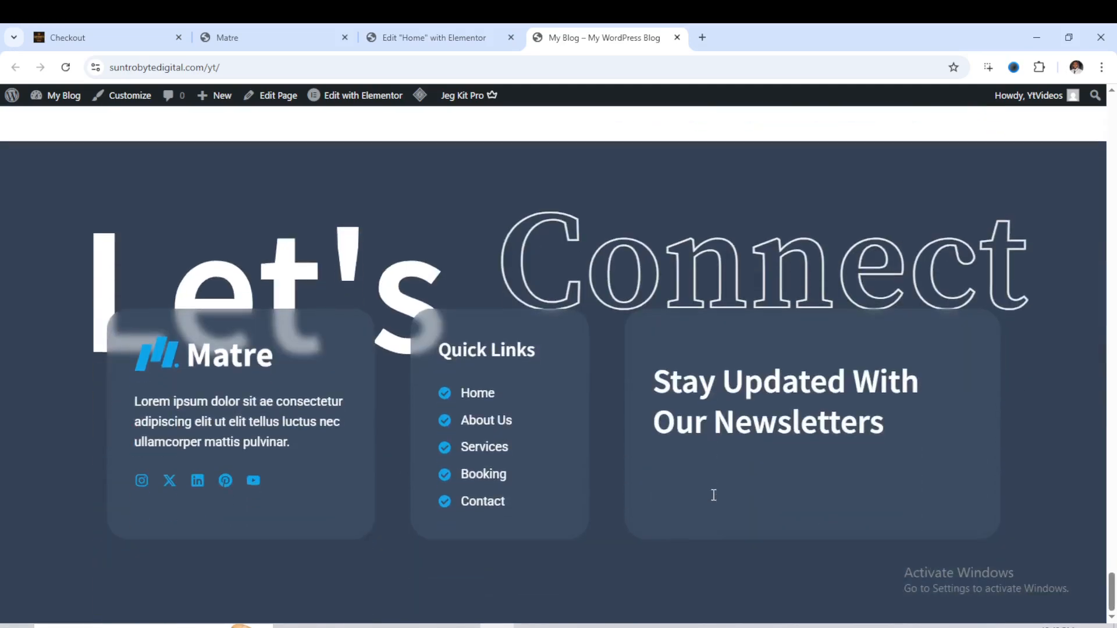